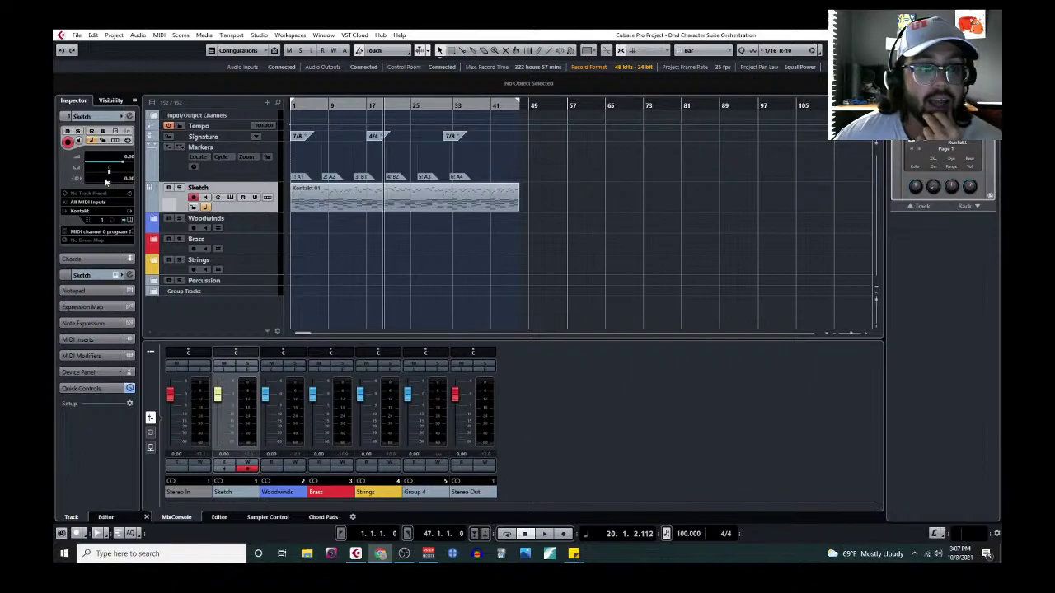
Step: Expand the Woodwinds folder, show the floating transport, and look through the woodwind instrument tracks
click(157, 228)
key(F2)
scroll(225, 265, down, 10)
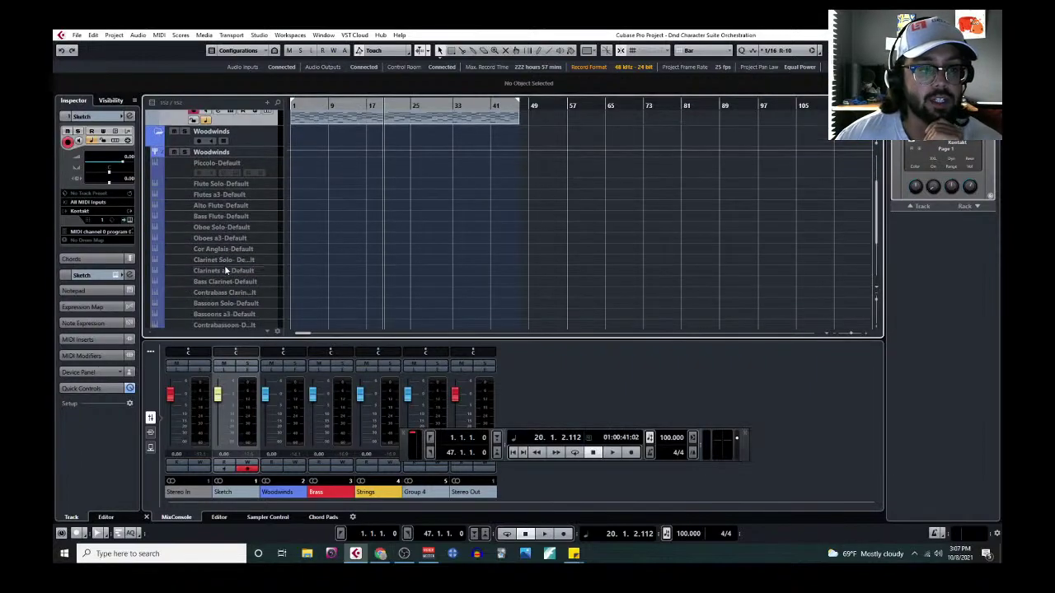
scroll(231, 266, up, 8)
scroll(231, 266, up, 2)
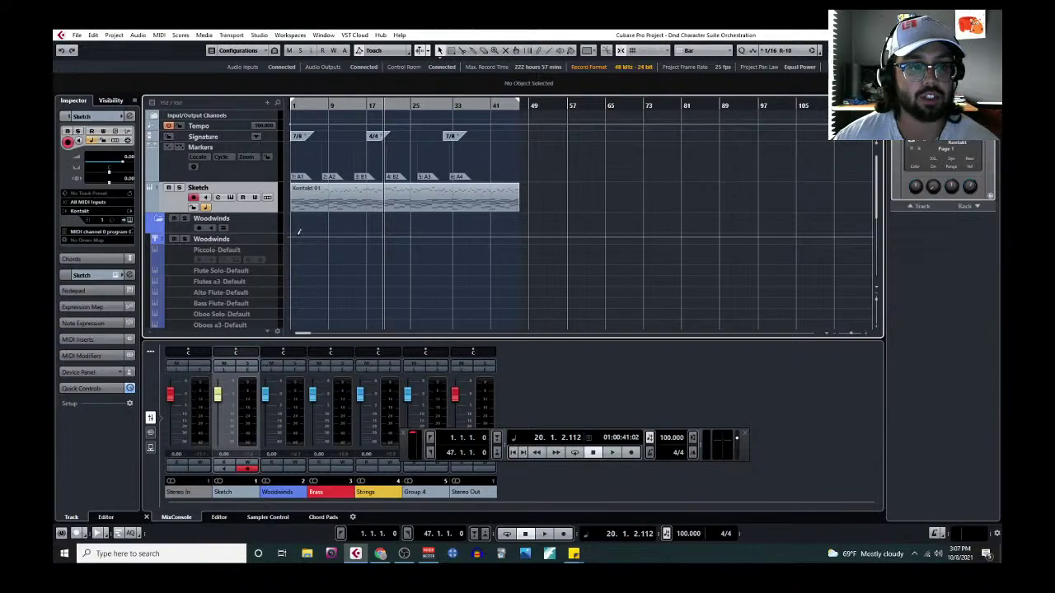
scroll(422, 302, down, 5)
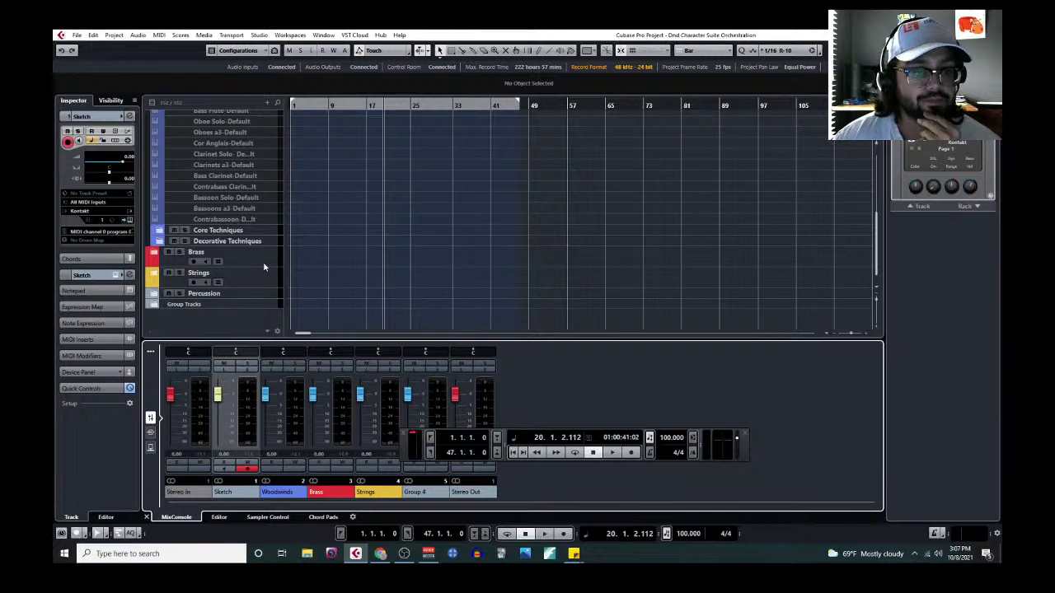
scroll(262, 261, up, 5)
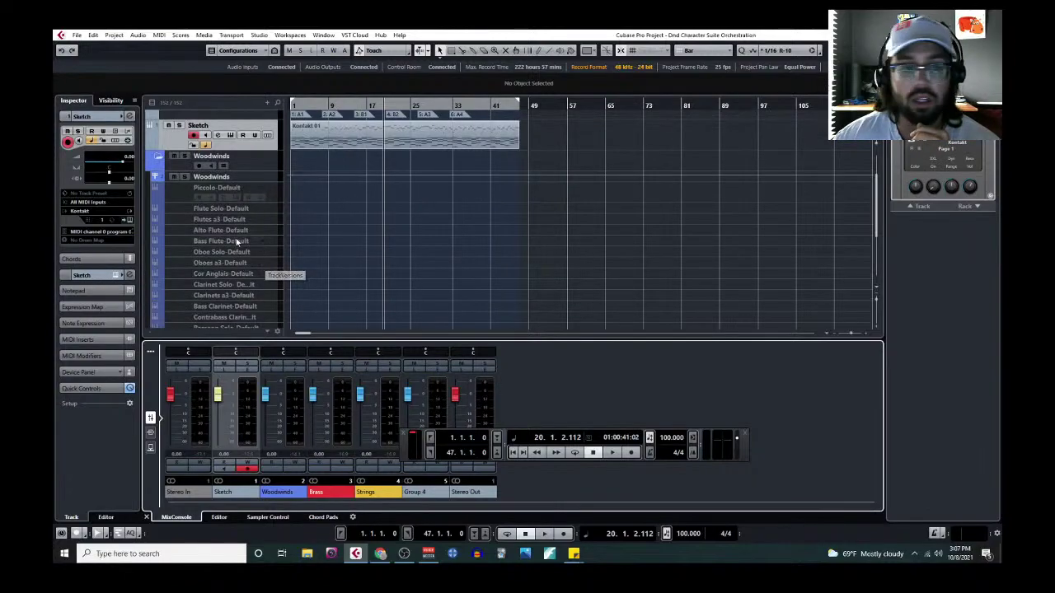
scroll(236, 242, up, 2)
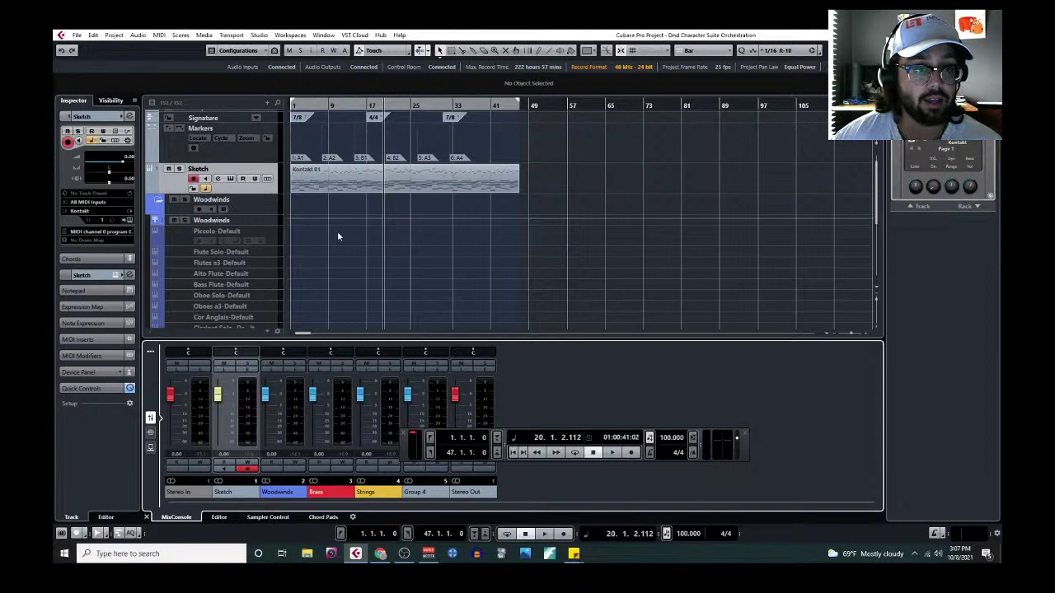
Step: Open the project notepad and move it away from the track list and first bars of the arrangement
click(114, 34)
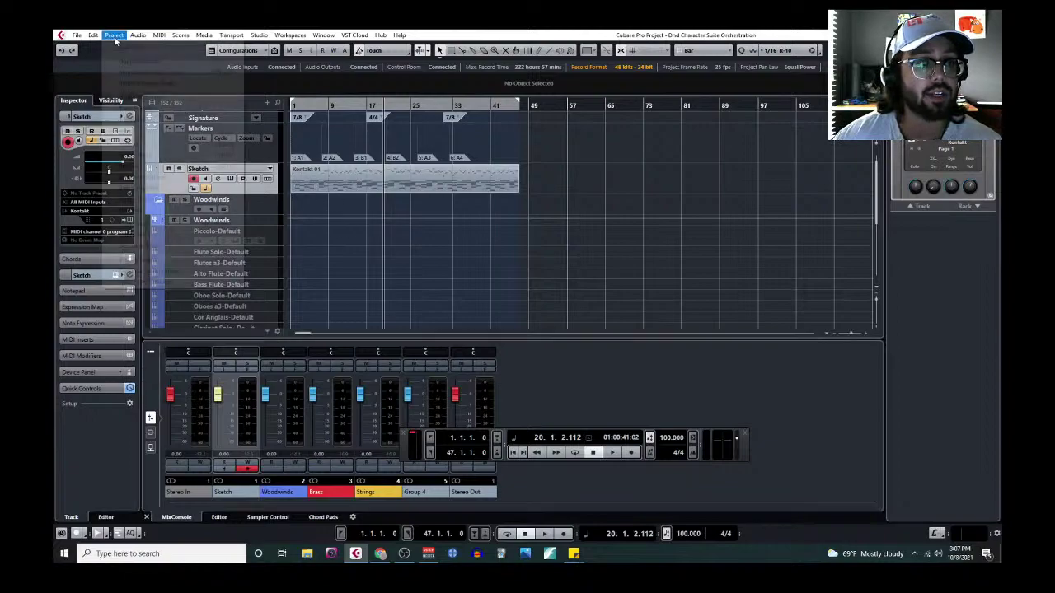
click(132, 209)
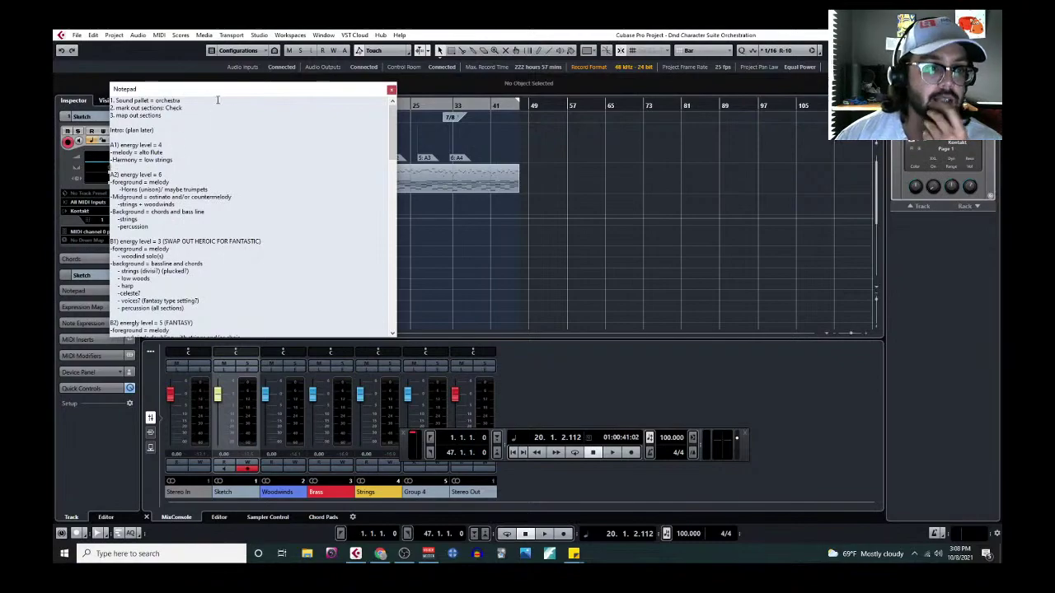
drag(223, 93, 744, 89)
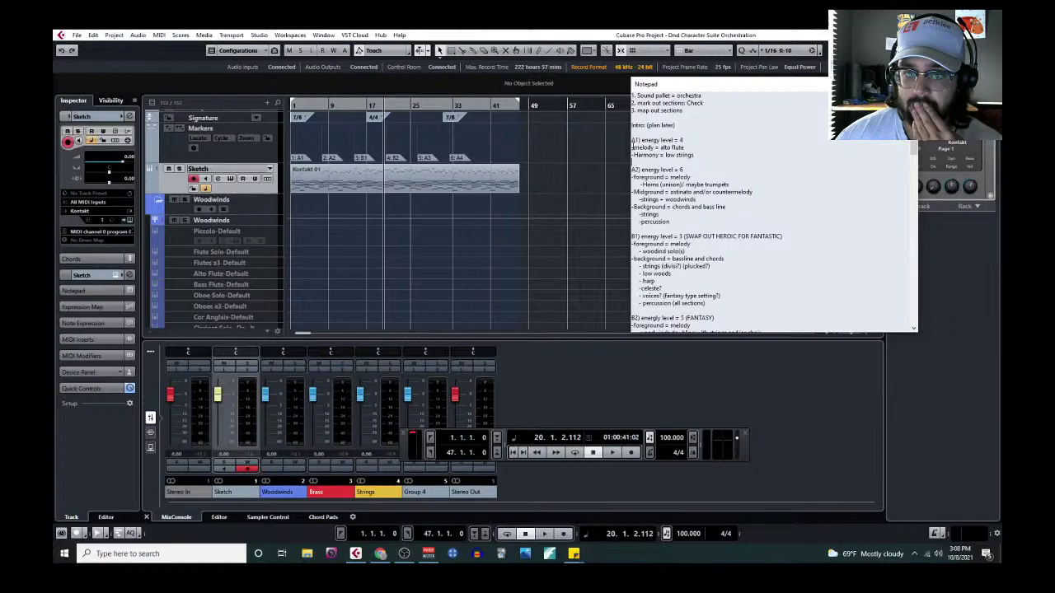
Step: Delete the orchestration notes under A1 and A2, and those under B1 except the percussion line
key(ctrl+z)
drag(633, 162, 720, 211)
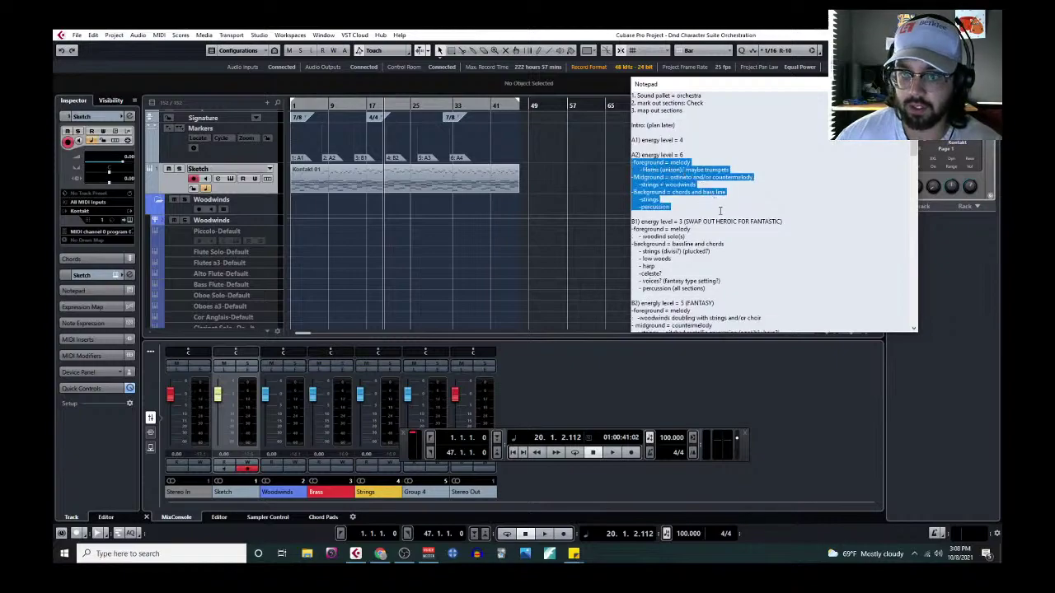
key(Delete)
drag(632, 177, 727, 233)
key(Delete)
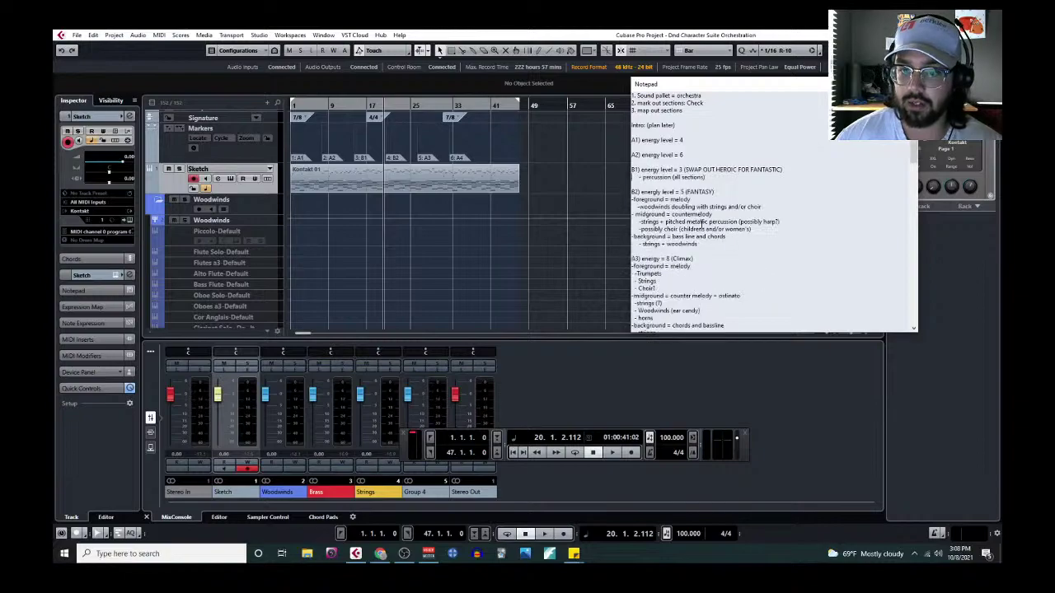
Step: Delete the orchestration notes under B2, A3 and A4, keeping only the energy level headings
drag(632, 199, 631, 252)
key(Delete)
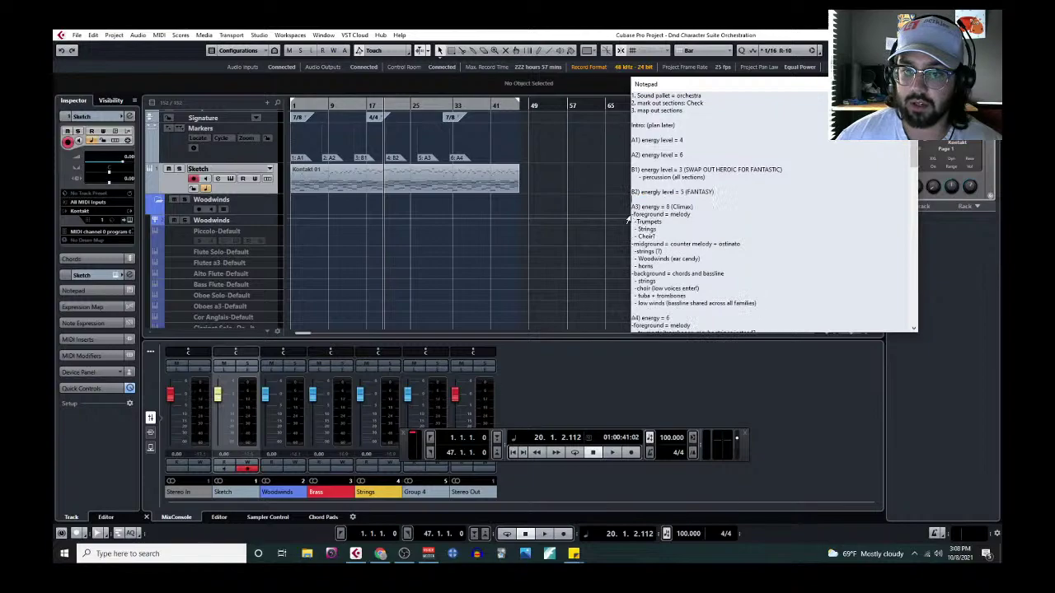
drag(632, 214, 739, 285)
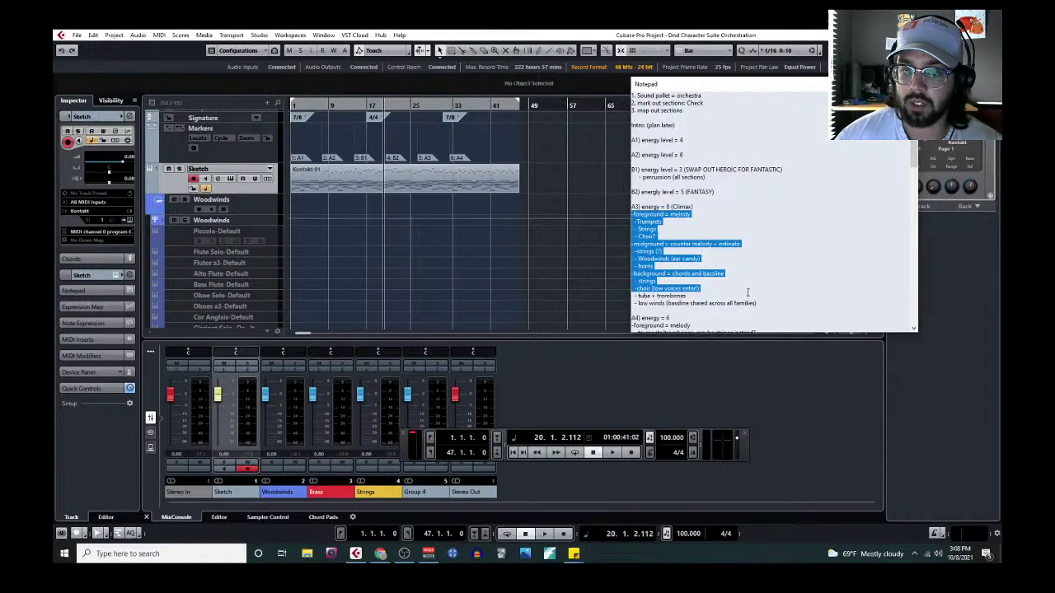
key(Delete)
drag(632, 229, 692, 281)
key(Delete)
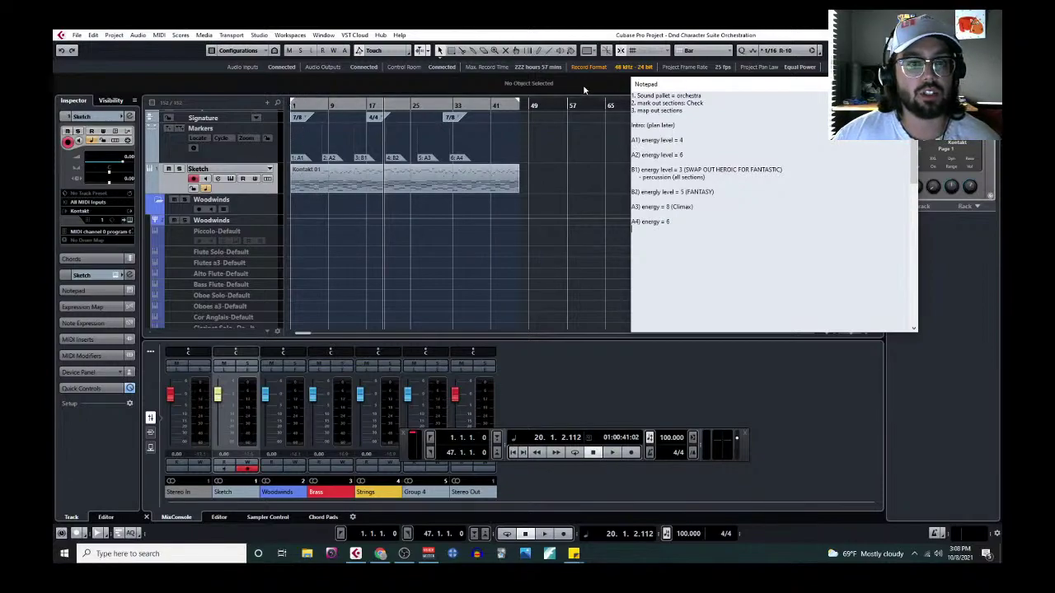
Step: Move the A2 marker to bar 9 and set the right locator to bar 9 so the range spans section A1
mouse_move(519, 101)
mouse_down()
mouse_move(329, 106)
mouse_move(324, 144)
mouse_up()
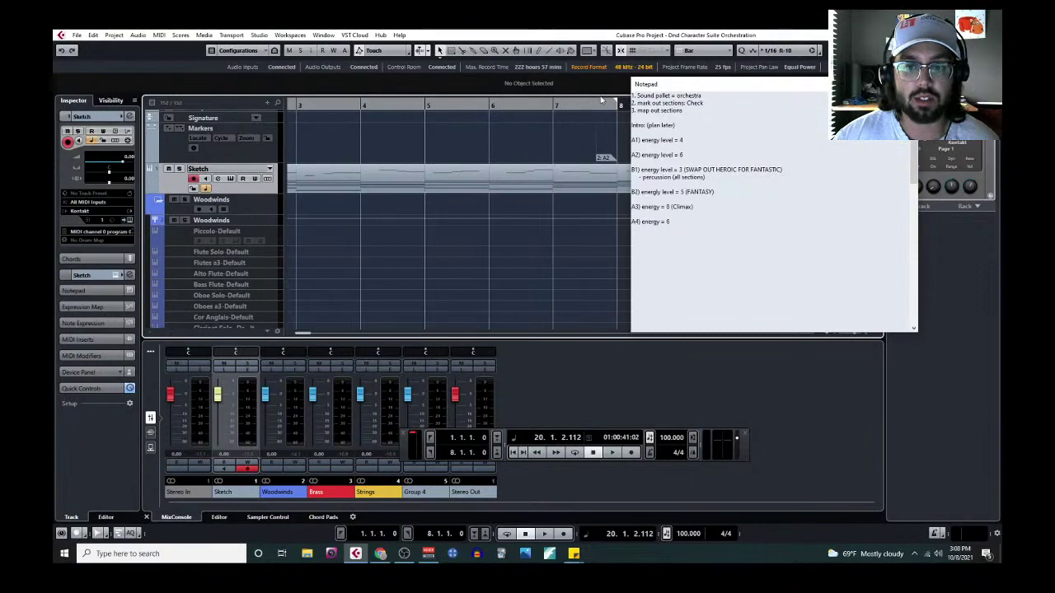
key(g)
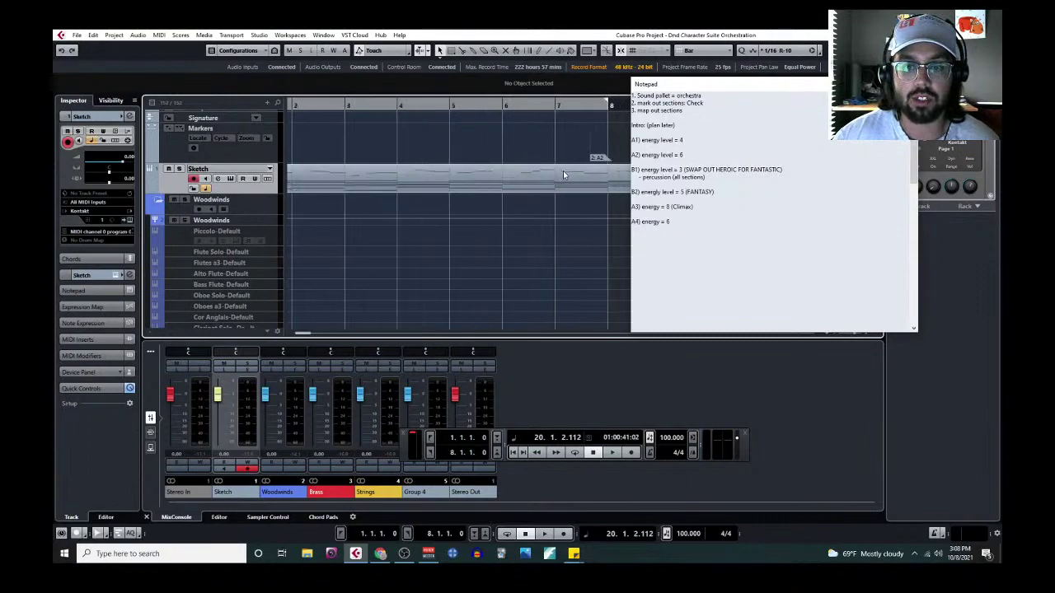
key(g)
click(543, 158)
drag(542, 161, 581, 155)
drag(536, 105, 586, 111)
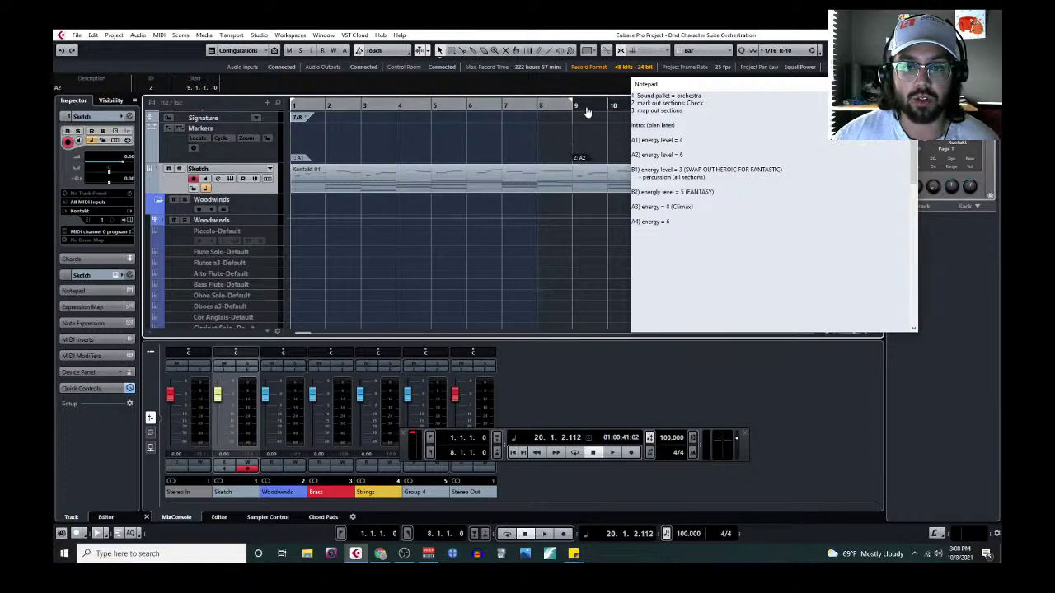
Step: Play section A1 from bar 1 with cycle mode turned on, and stop playback at its end
click(311, 105)
key(space)
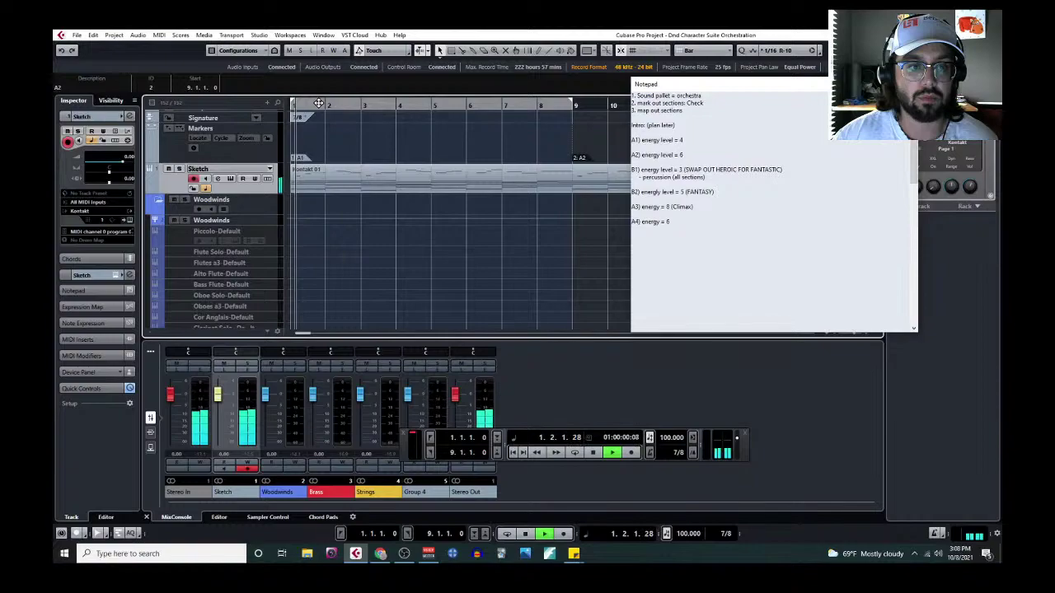
key(KP_Divide)
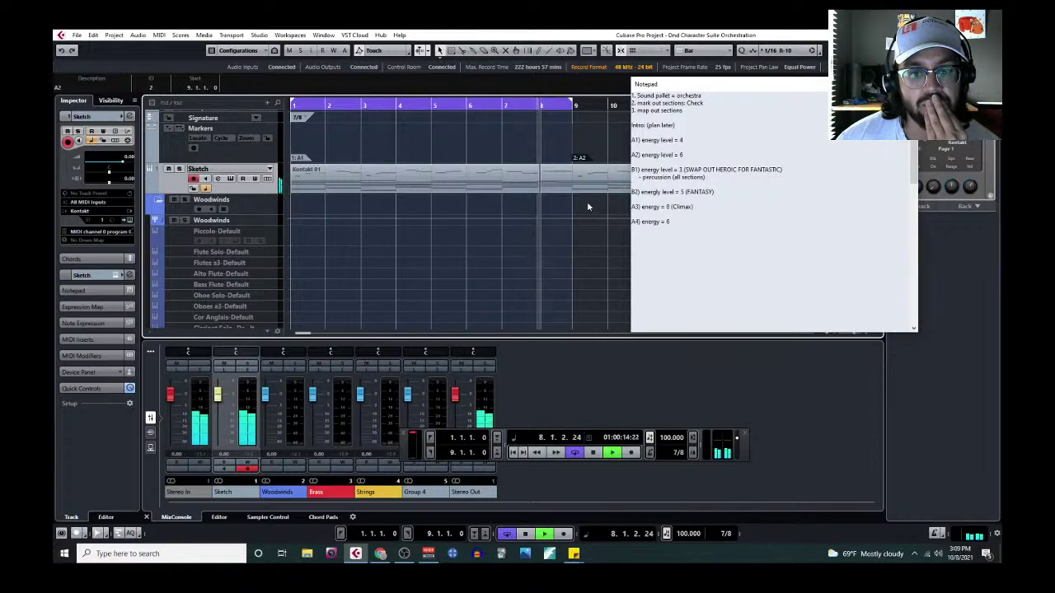
key(space)
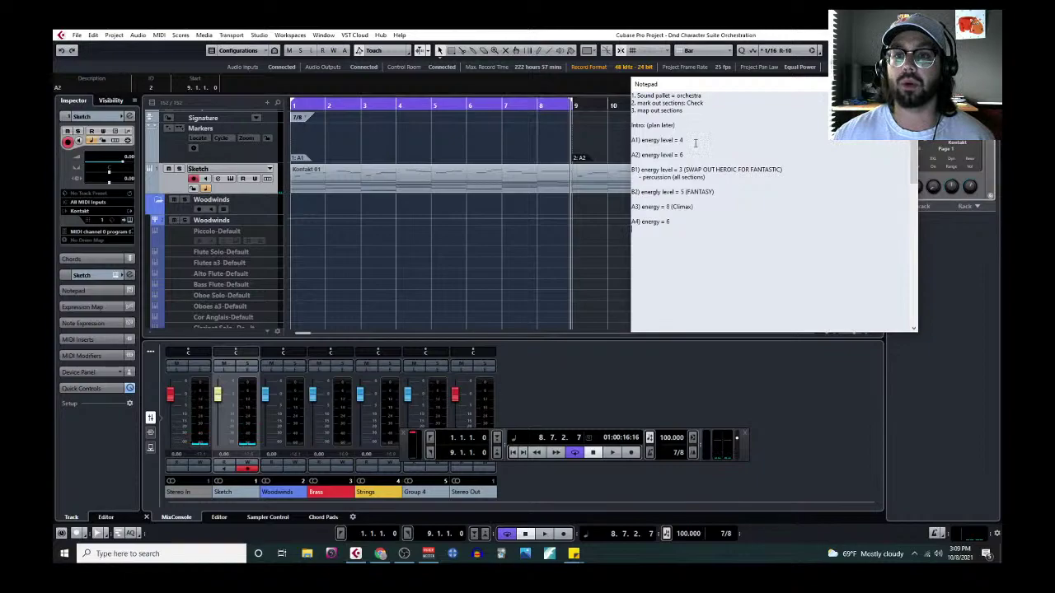
Step: Add the line "what emotion do I want to try and capture?" under the A1 heading in the notes
click(695, 142)
key(Return)
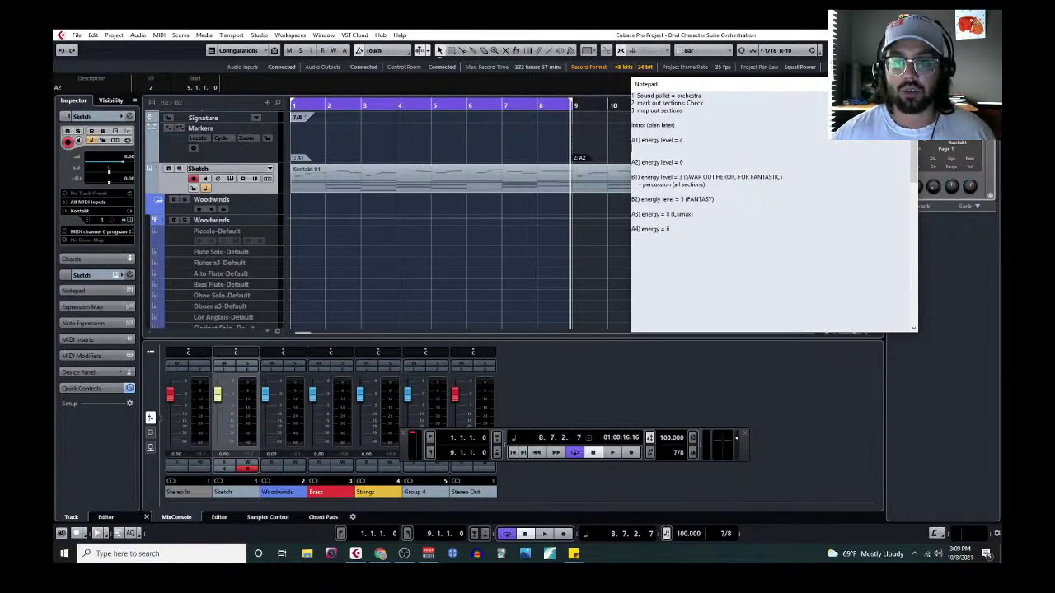
text(w)
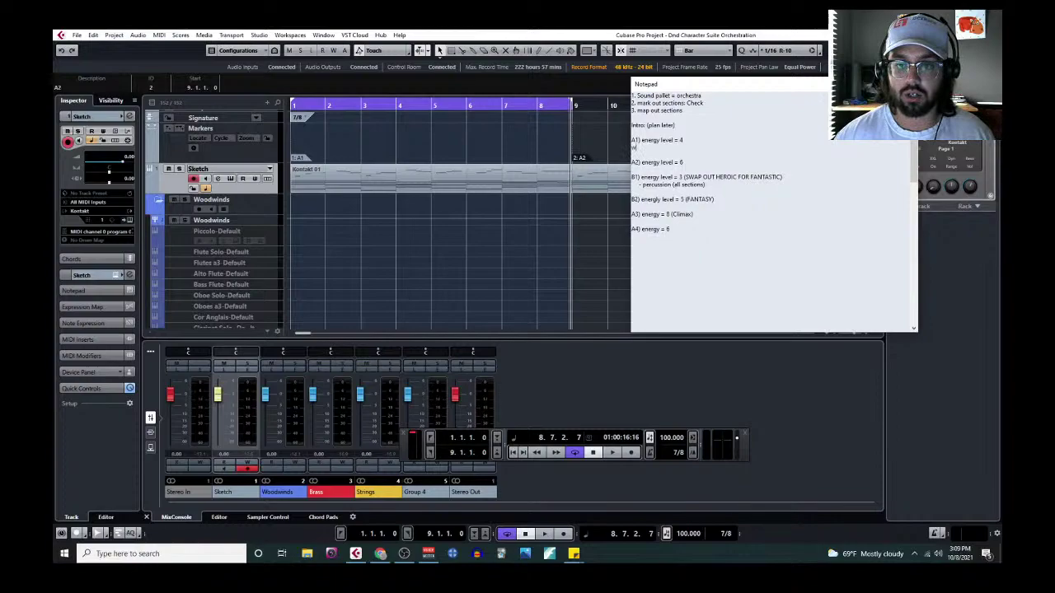
text(hat emotion do I want to try and capture?)
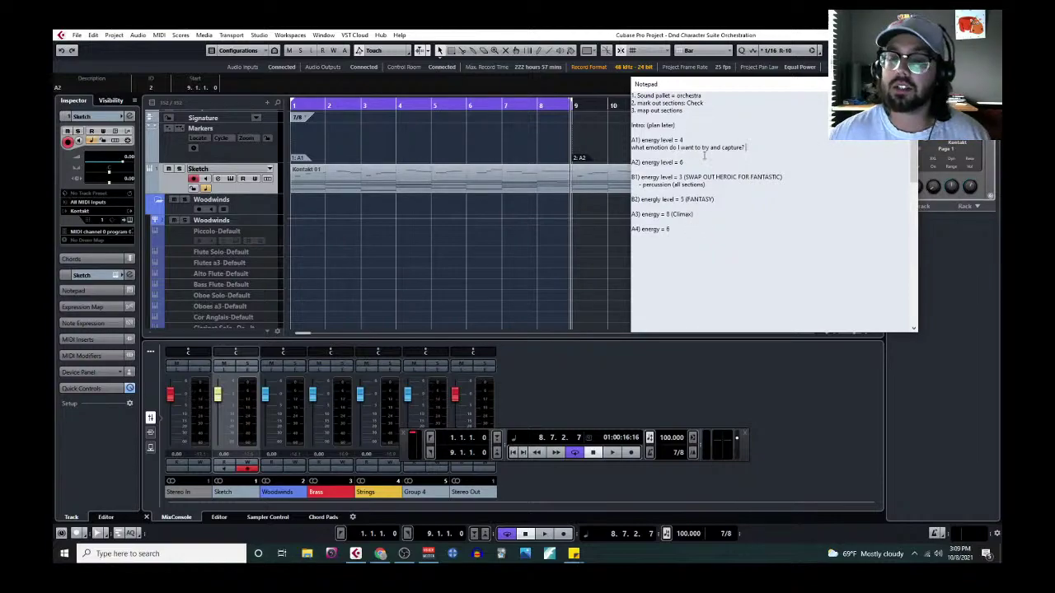
Step: Read through the form, energy, adventure theme and sibling bond notes further down the notepad
scroll(705, 165, down, 1)
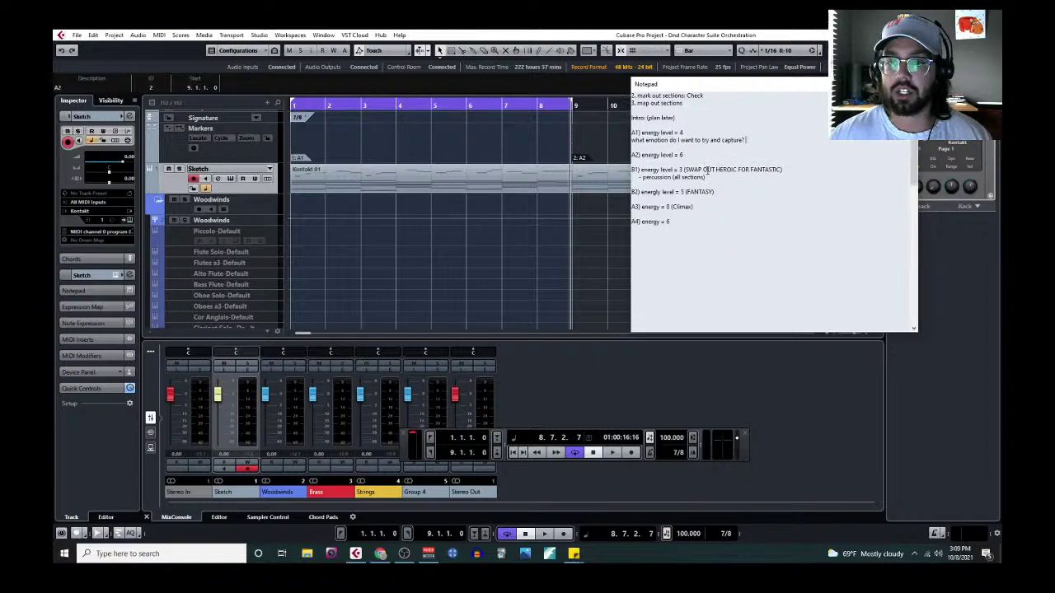
scroll(706, 169, down, 8)
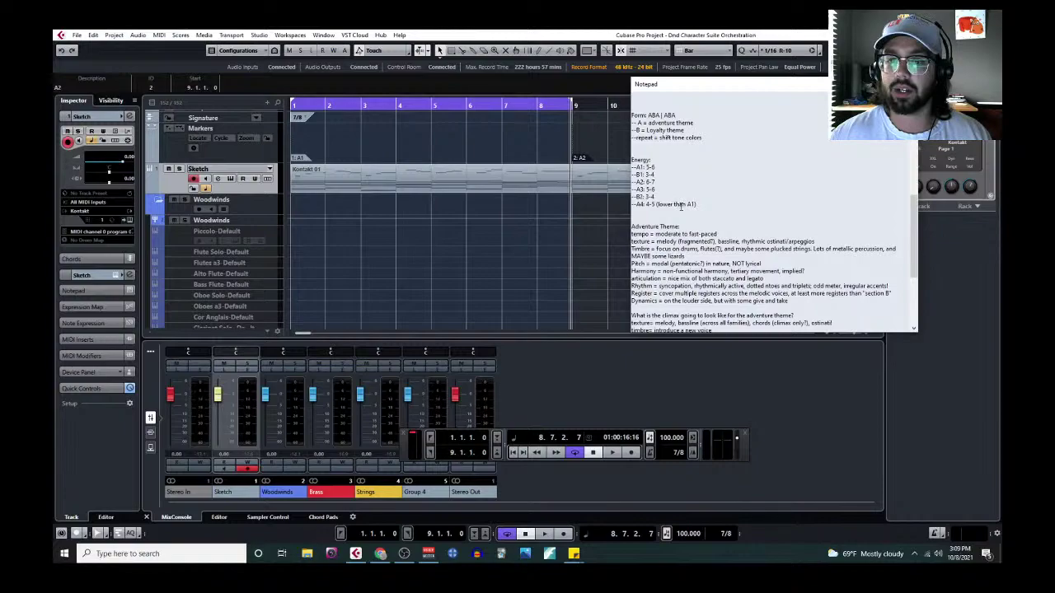
scroll(680, 206, down, 3)
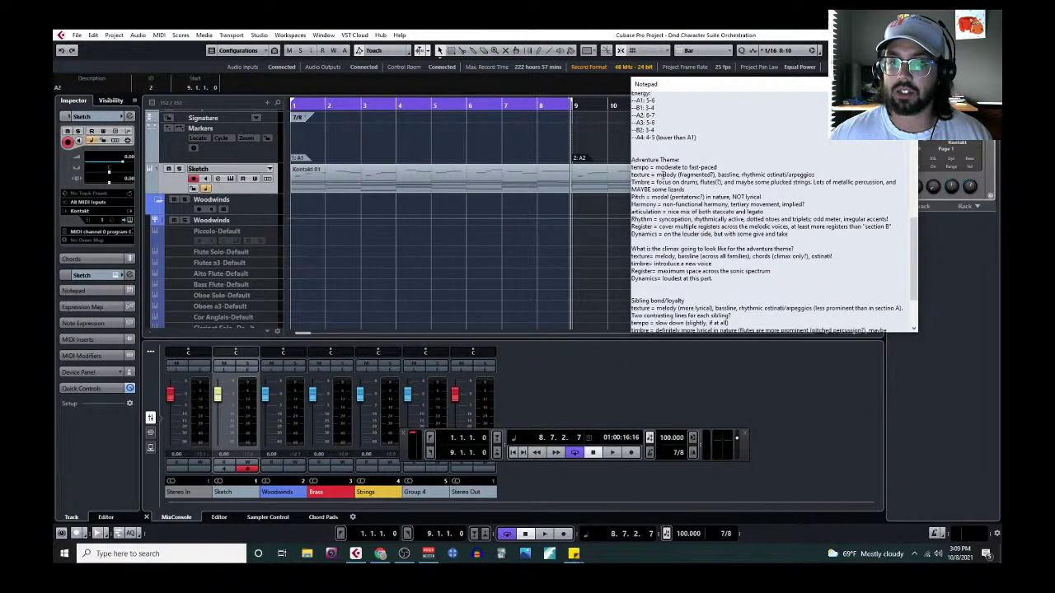
scroll(667, 169, down, 1)
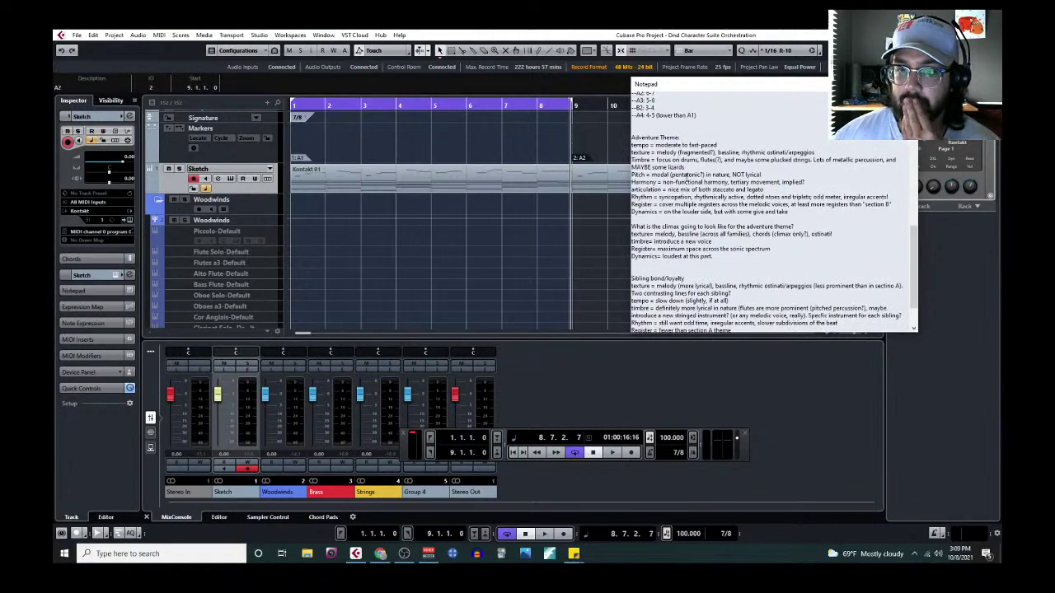
scroll(685, 181, down, 1)
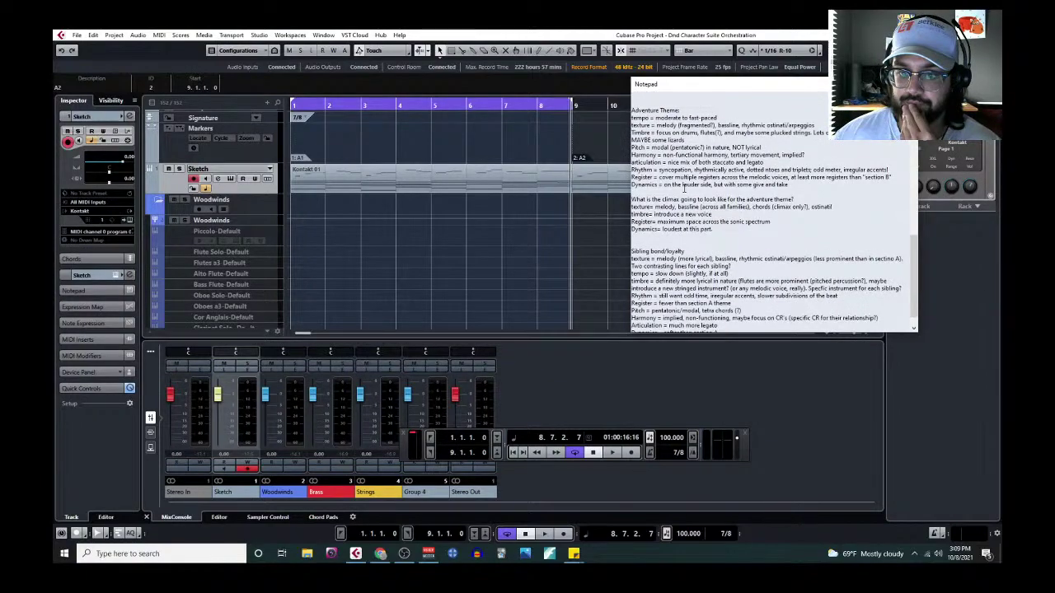
scroll(683, 187, down, 1)
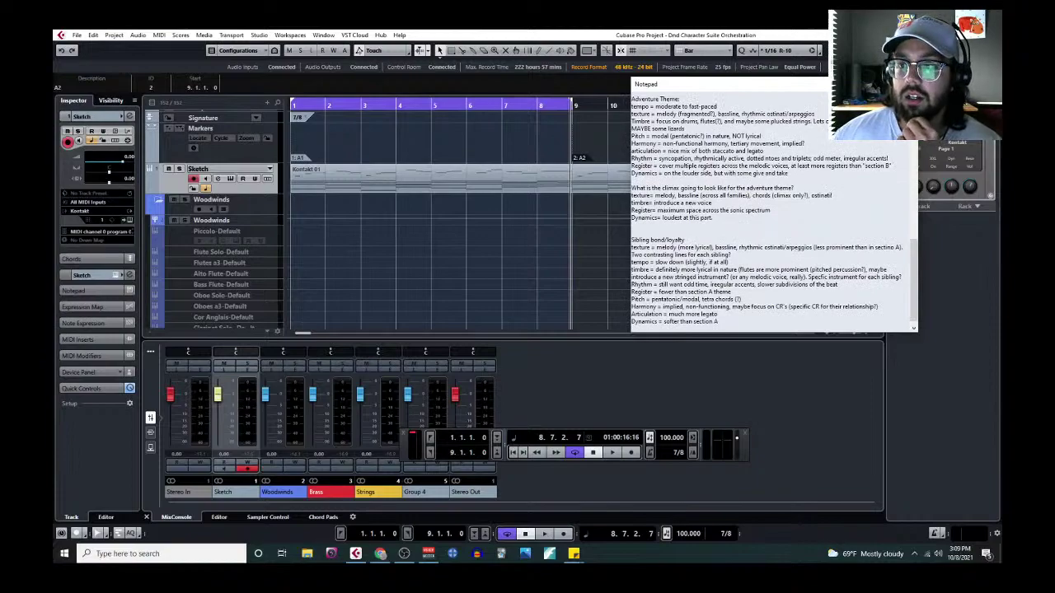
scroll(803, 195, up, 2)
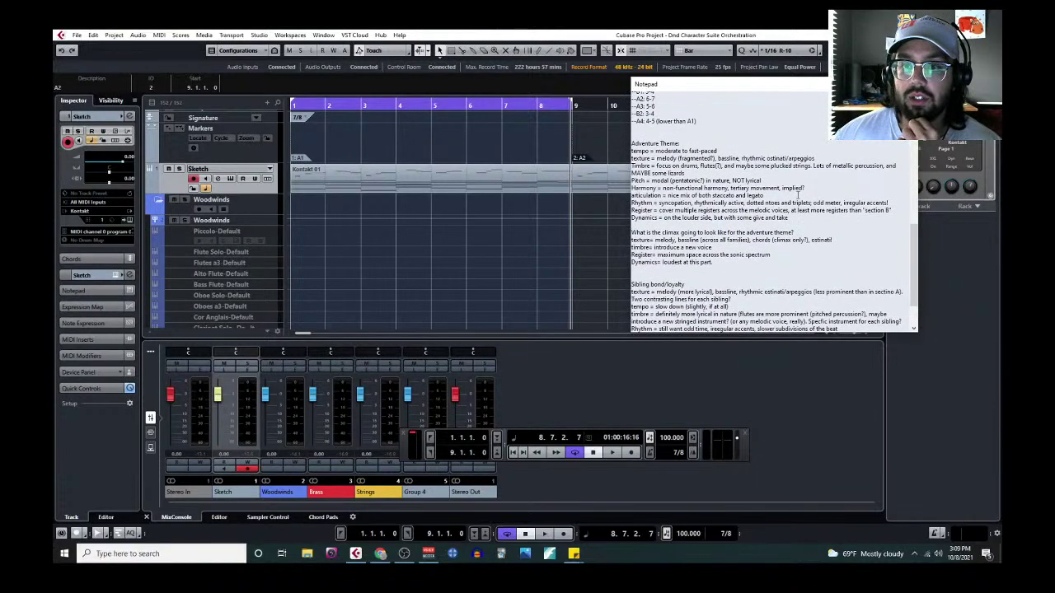
scroll(794, 192, up, 10)
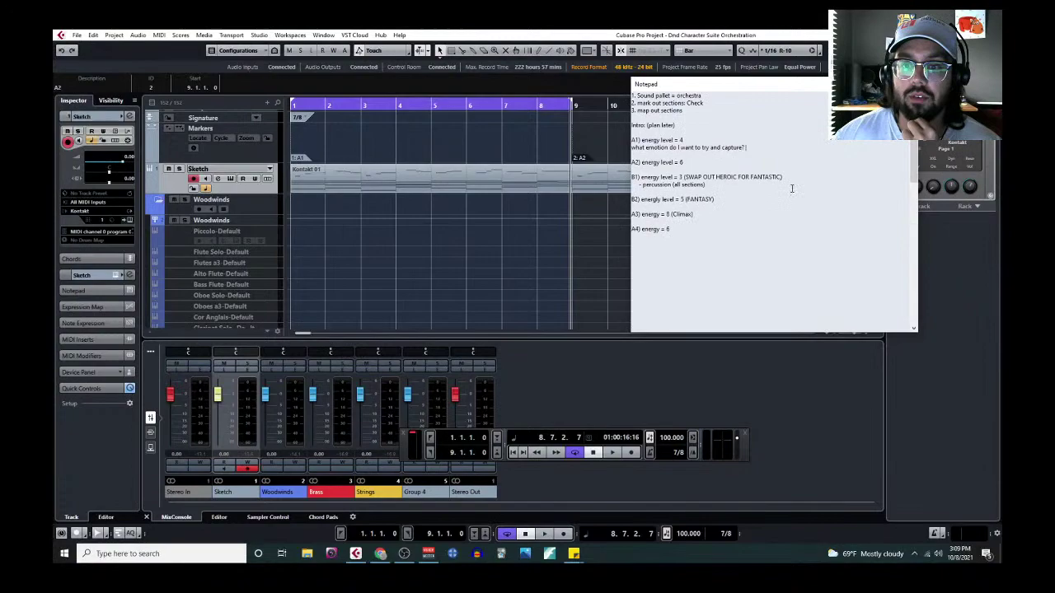
Step: Move the notepad away from the arrangement and open the Sketch track's Kontakt 01 part in the Key Editor
drag(741, 83, 834, 250)
click(402, 220)
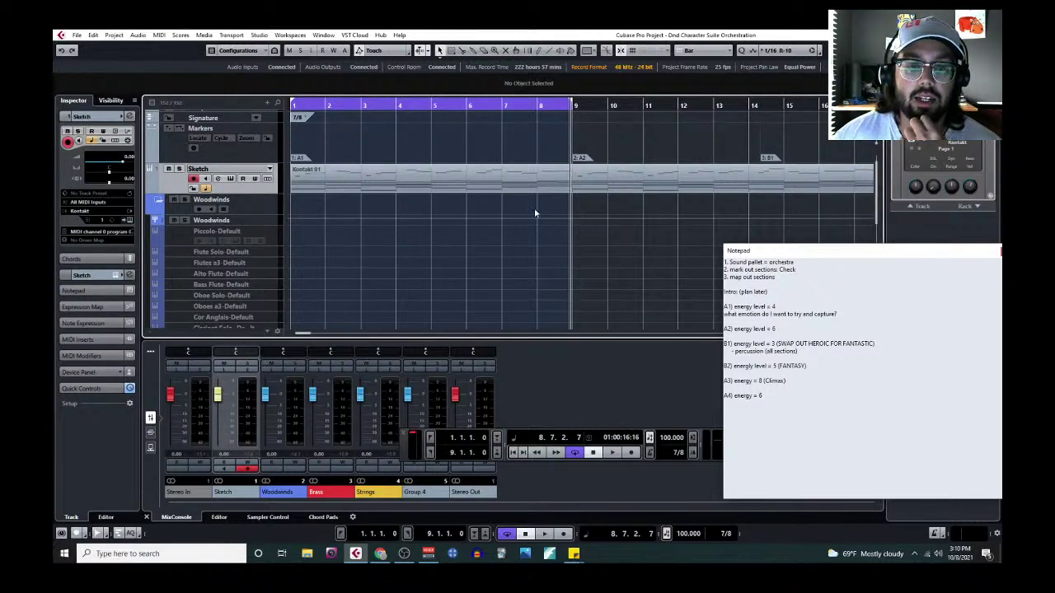
click(305, 175)
click(159, 35)
click(169, 47)
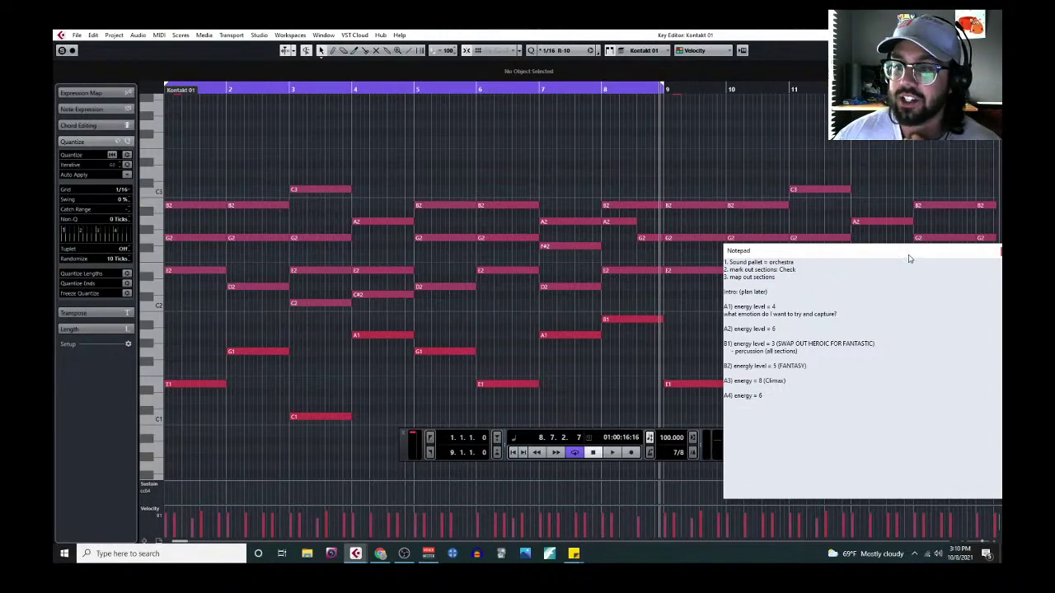
Step: Reposition the notepad to uncover the low notes, bring the melody notes into view, and turn off cycle mode
drag(907, 251, 887, 95)
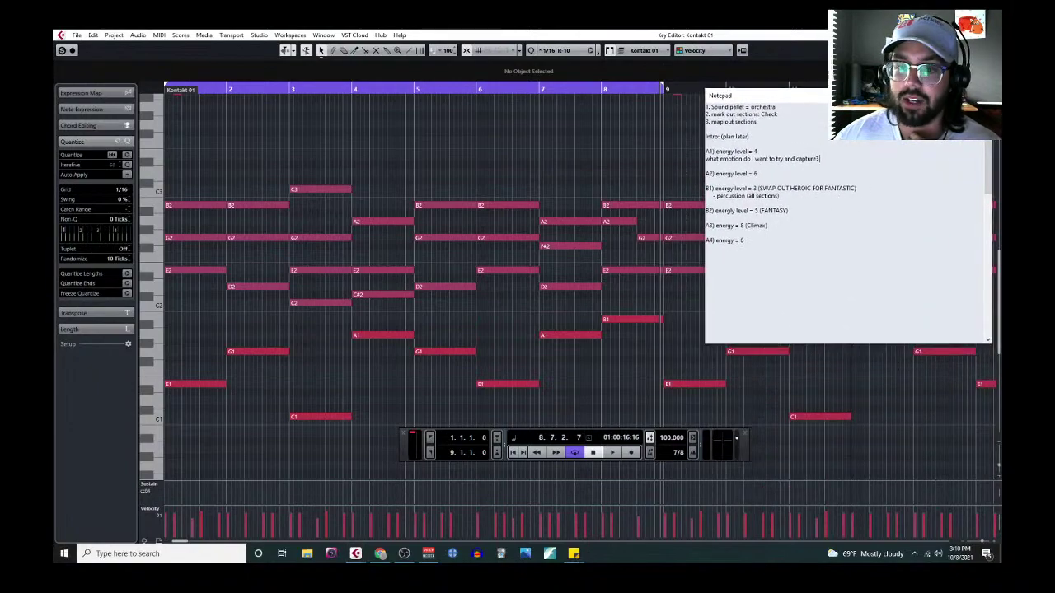
scroll(276, 367, up, 5)
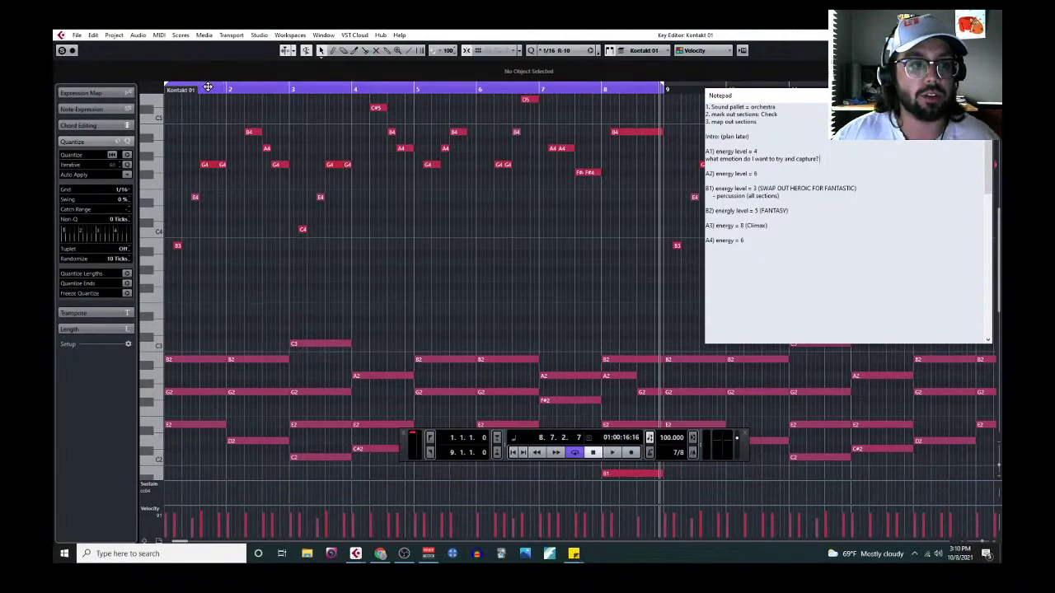
click(169, 86)
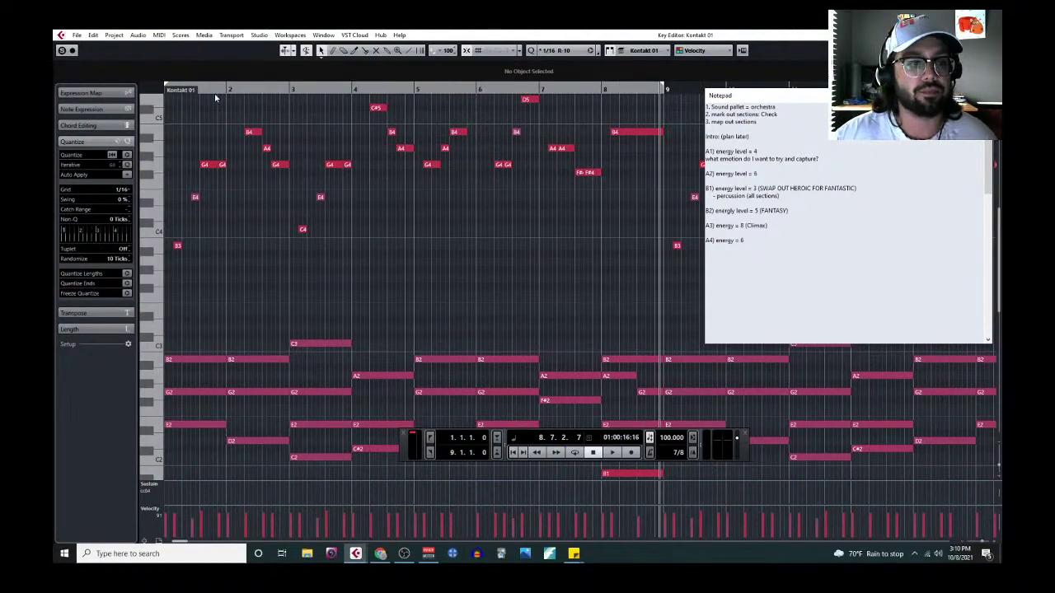
Step: Play the Kontakt 01 sketch from the project start through most of section A1, then stop playback in bar 8
click(512, 453)
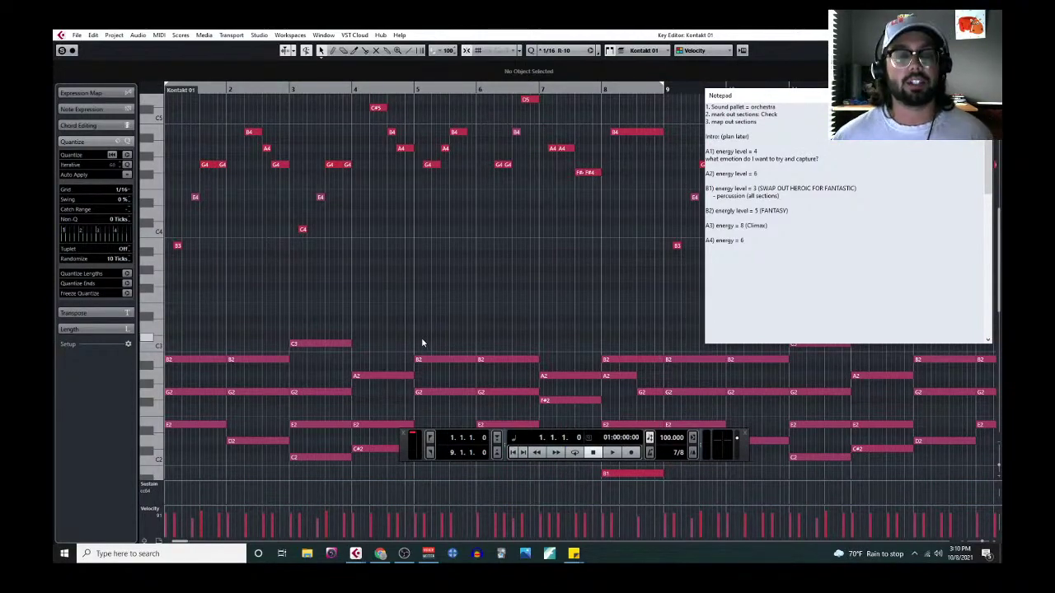
key(space)
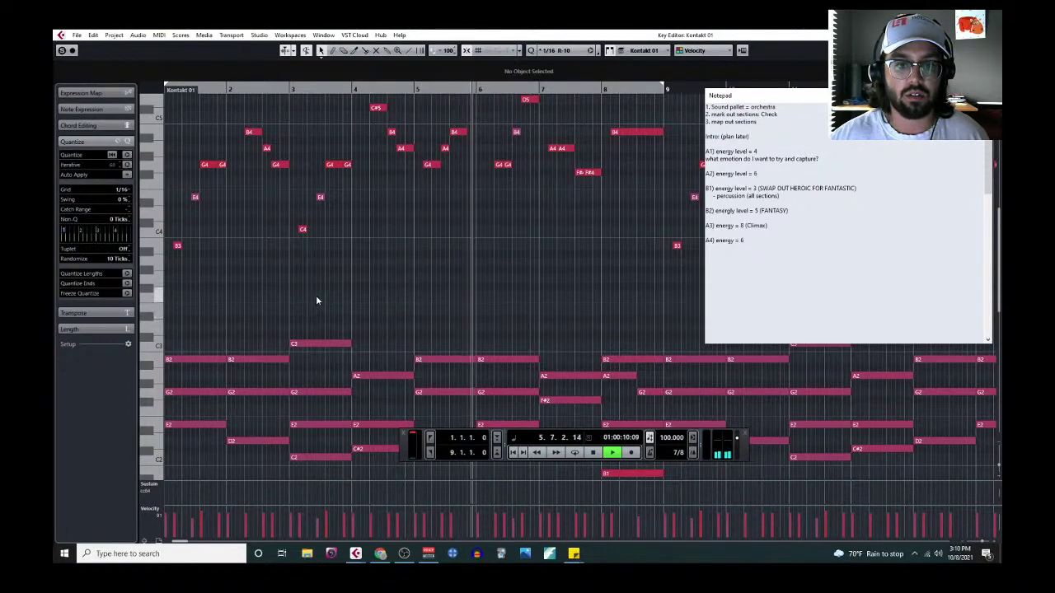
scroll(316, 295, up, 3)
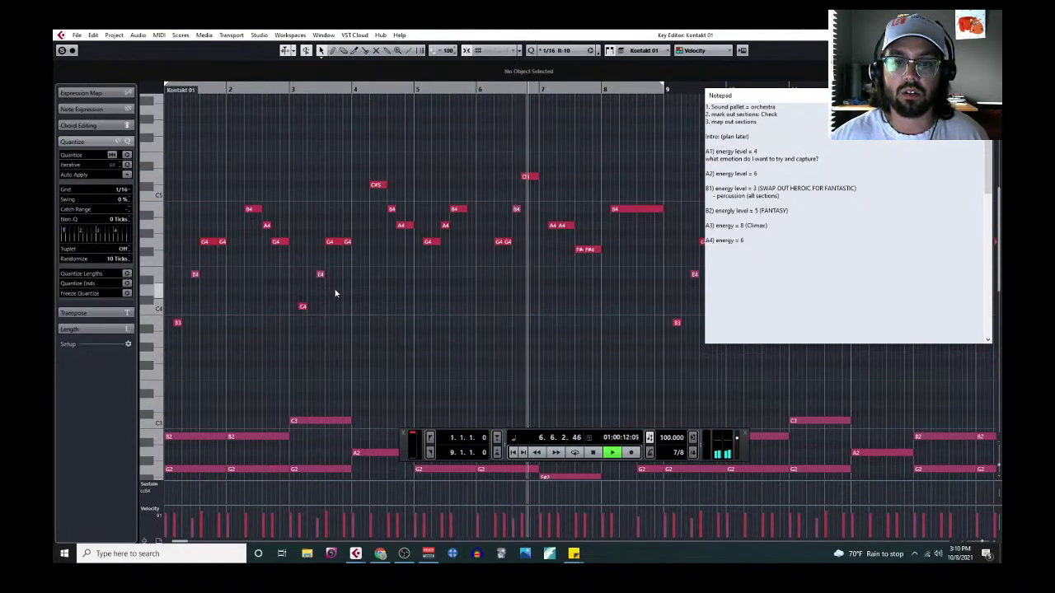
scroll(334, 288, down, 3)
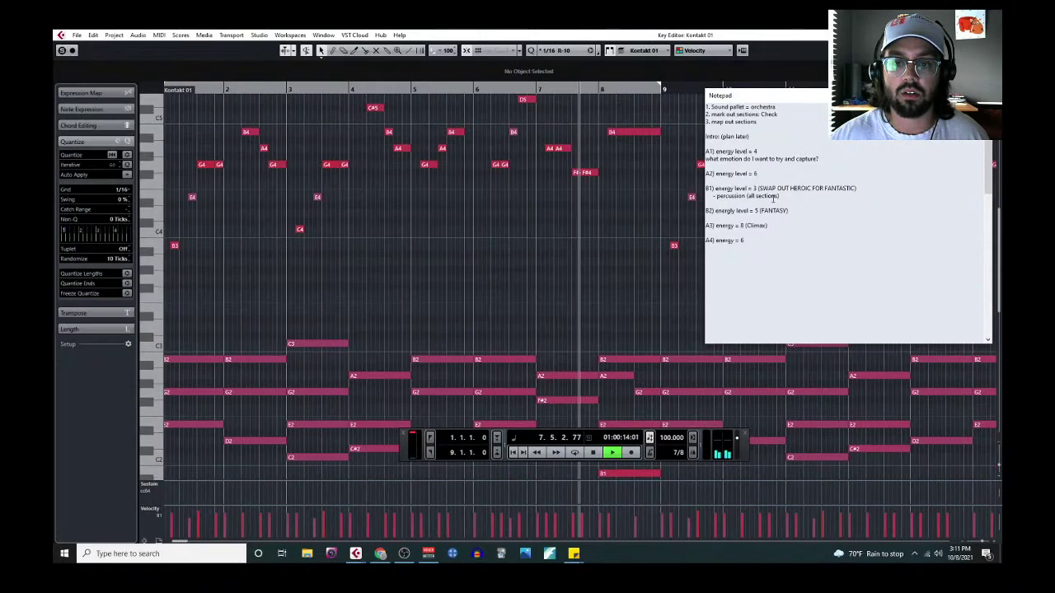
key(space)
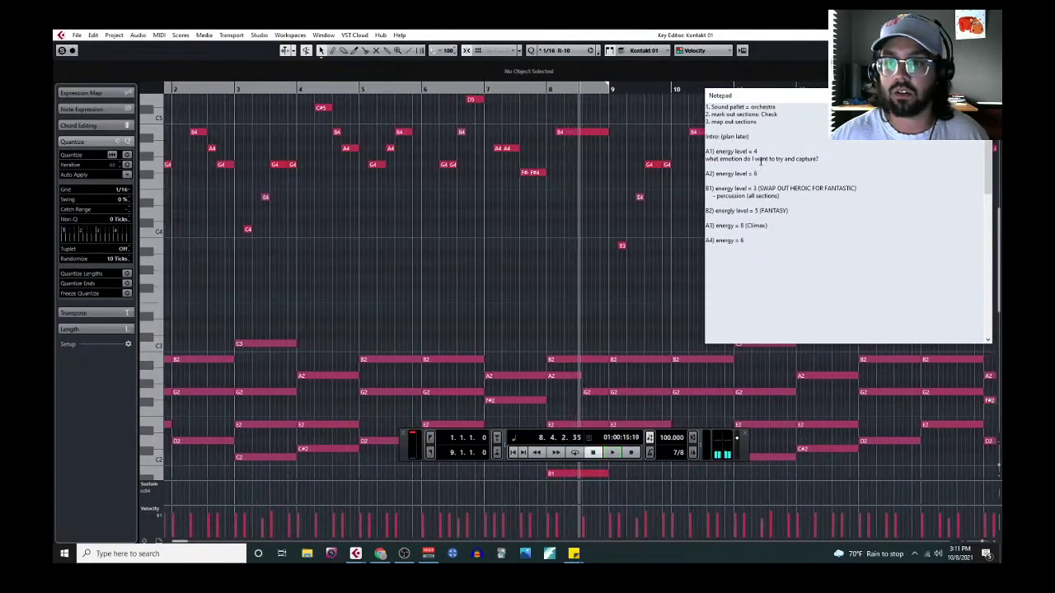
Step: Answer the emotion question under A1 in the notes with the line "-somber, intimate, serious"
click(824, 161)
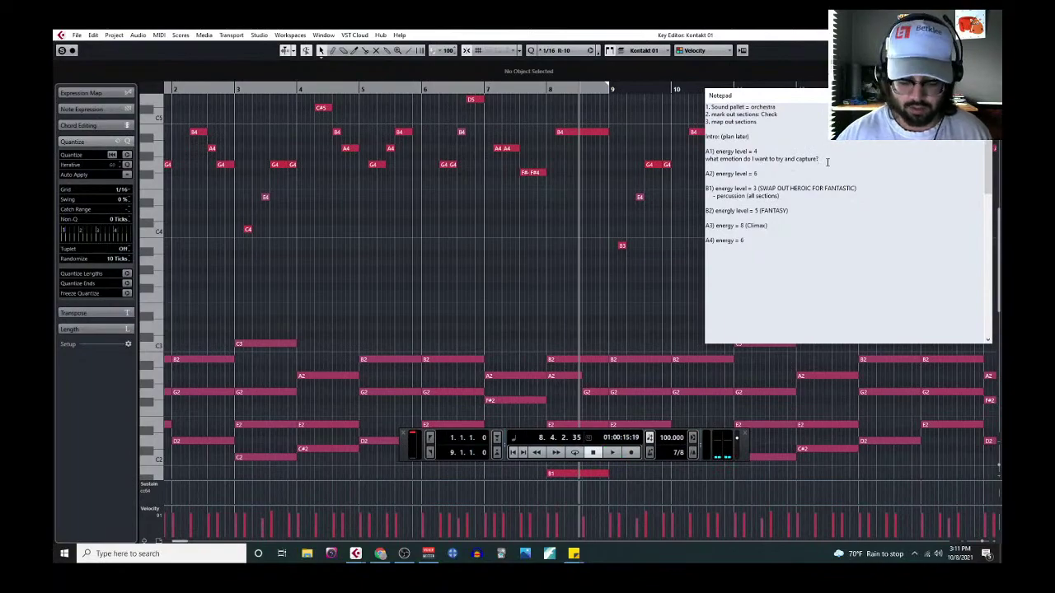
key(Return)
text(-somber)
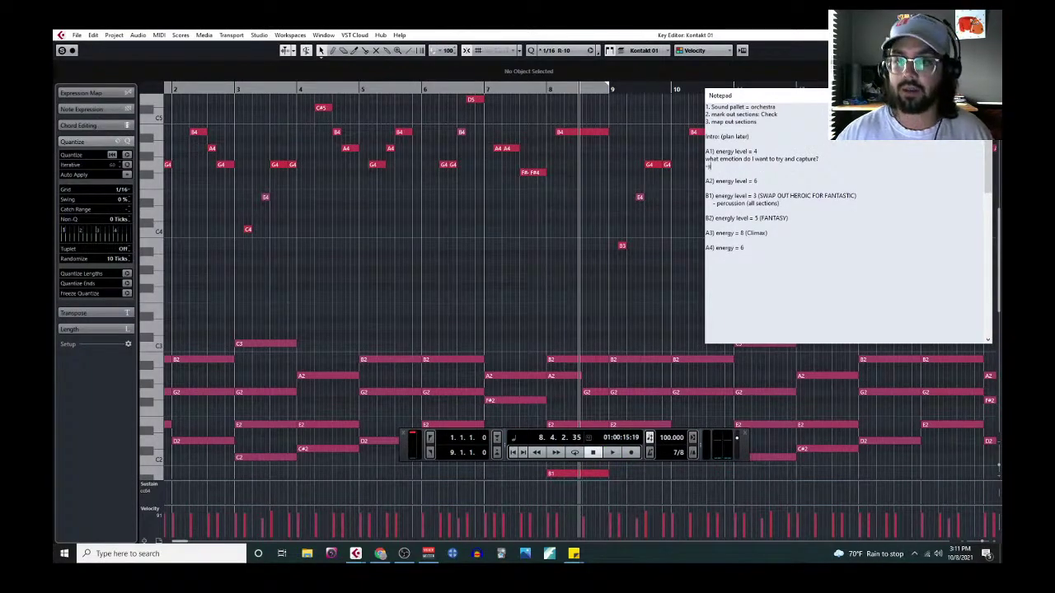
key(BackSpace)
key(BackSpace)
text(r, intimate, seriou)
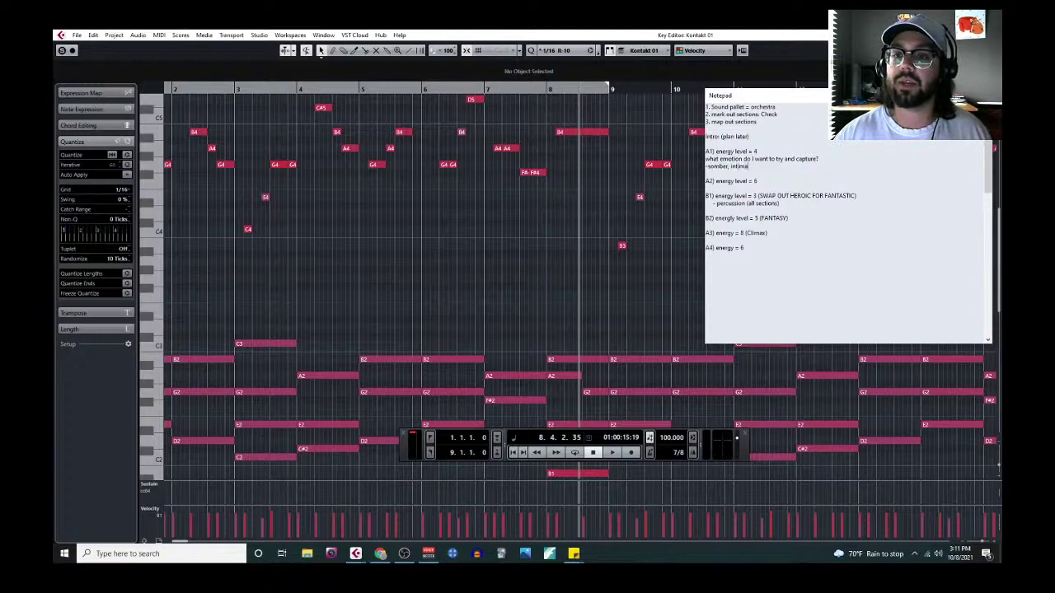
key(BackSpace)
key(BackSpace)
key(BackSpace)
text(ous)
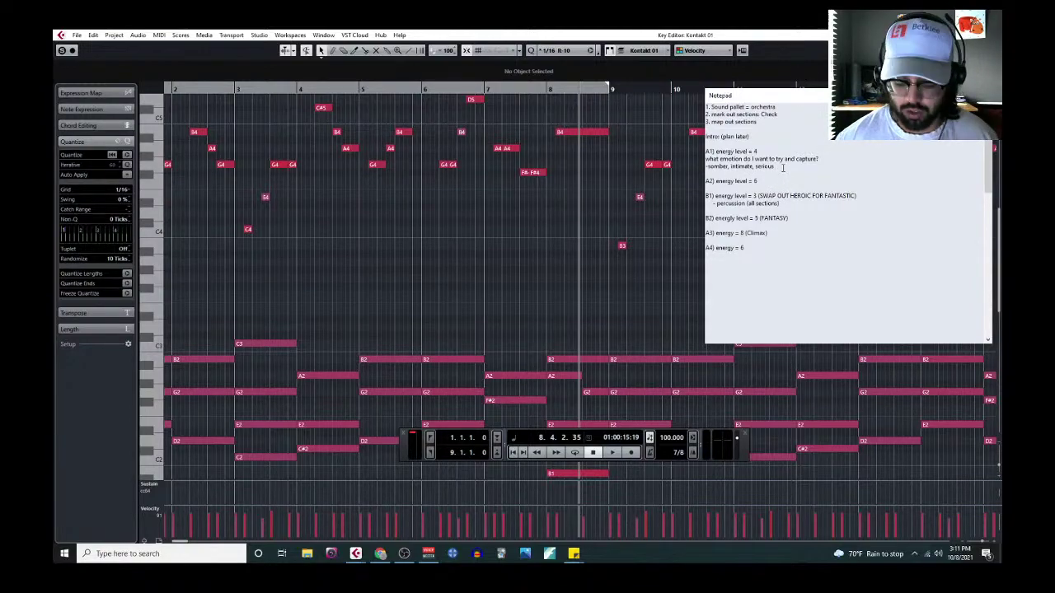
Step: Add the question "What instruments can accomplish?" under A1 with the answer "-trumpet, flute, clarinet, horn, piano" below it
key(Return)
text(What instruments can accomplish?)
key(Return)
text(-trumpet, flute,)
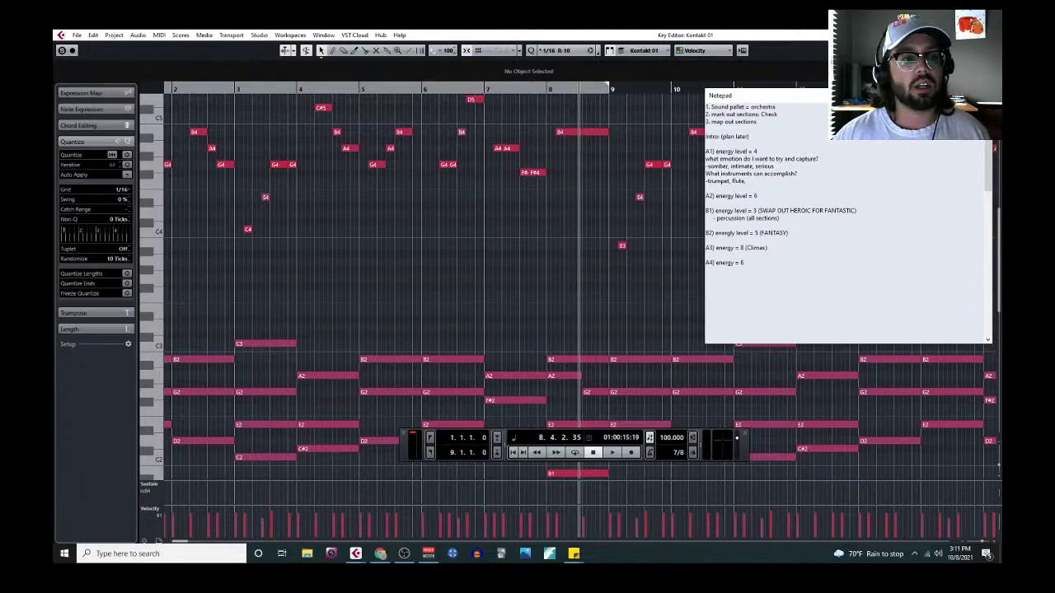
scroll(323, 257, left, 1)
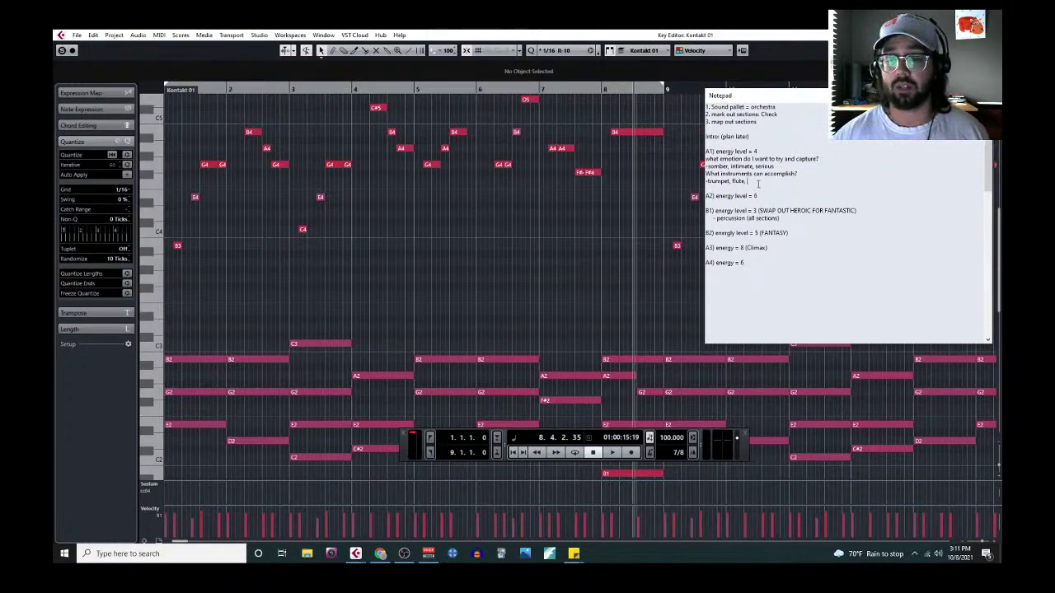
text(, clarinet,)
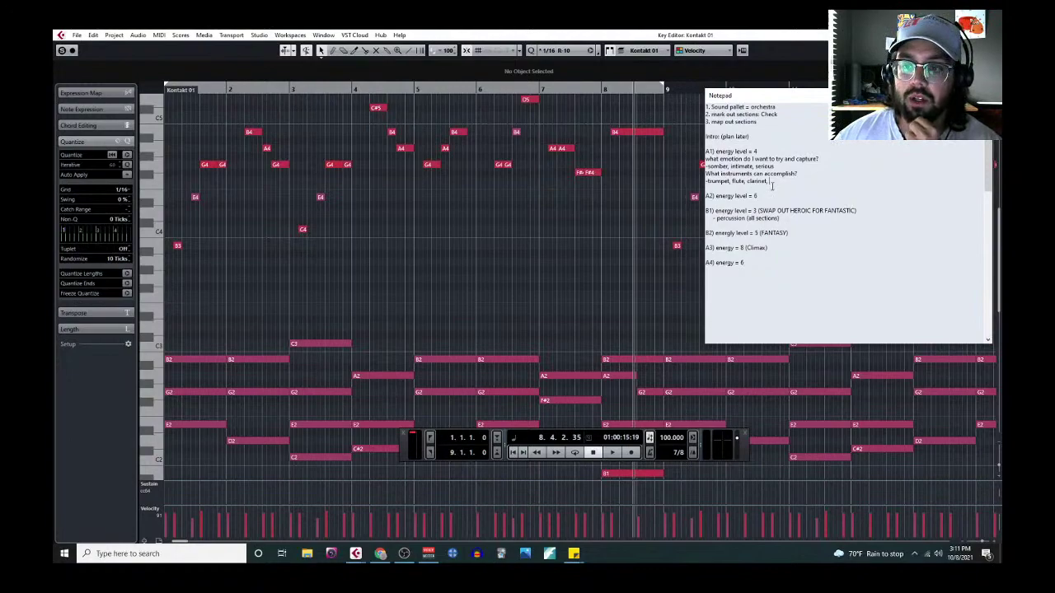
text(horn)
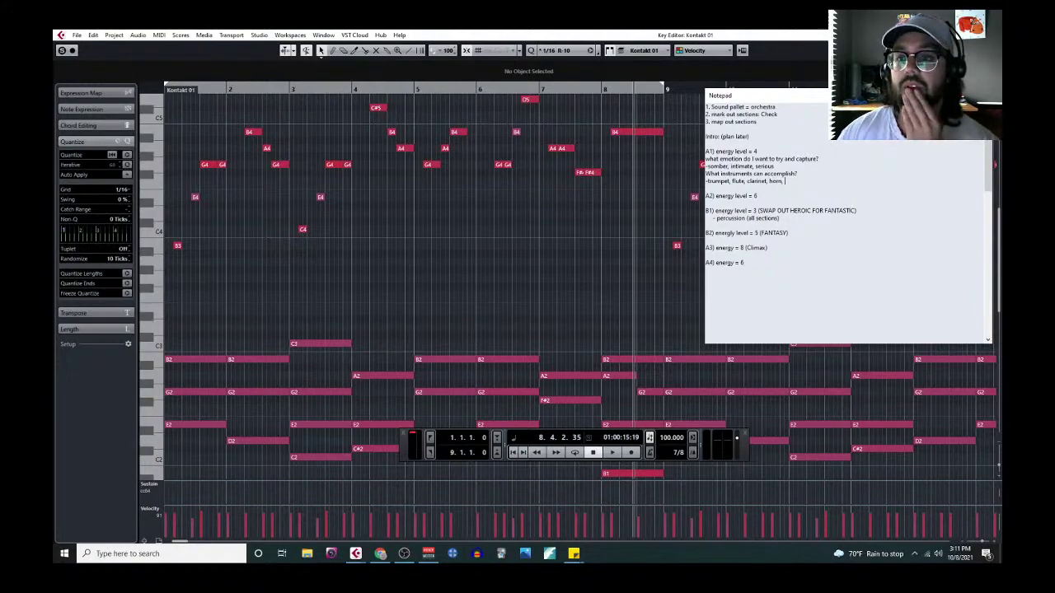
text(,)
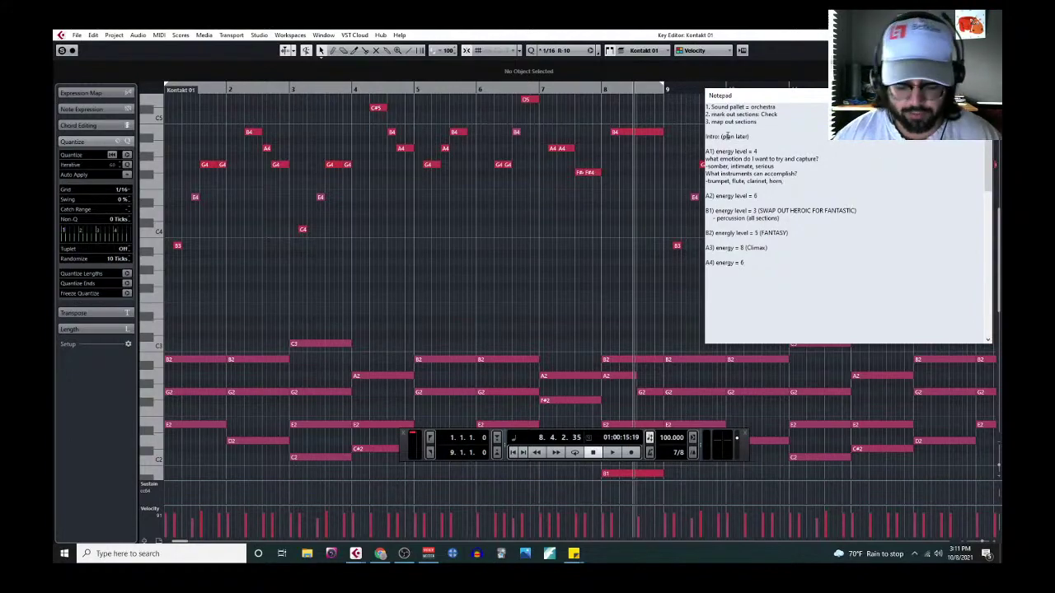
text( piano)
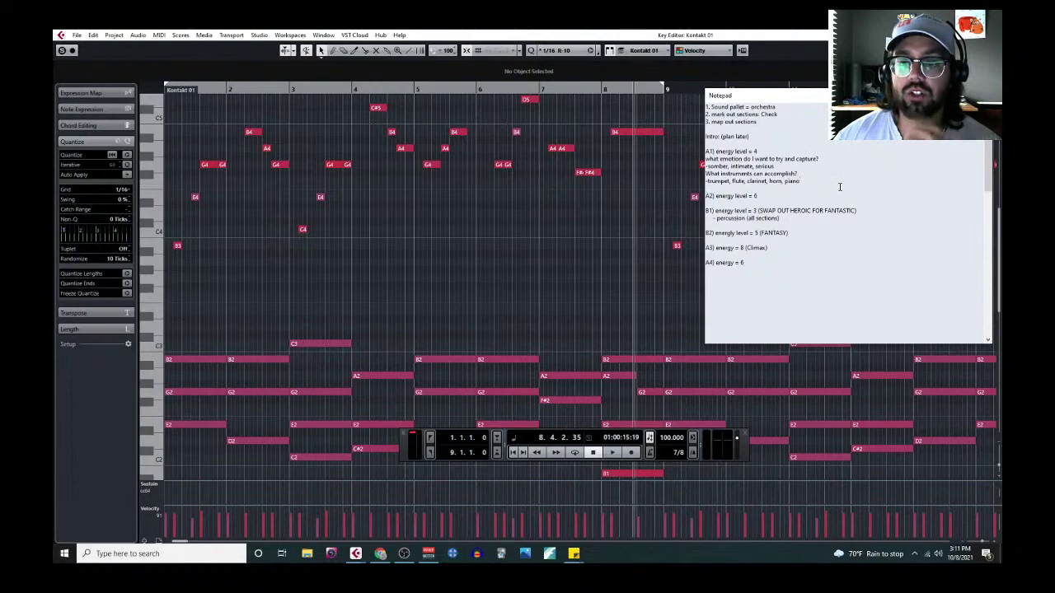
Step: Examine the range of the A1 melody by selecting its lowest note in bar 1 and its highest note in bar 6
scroll(532, 256, up, 3)
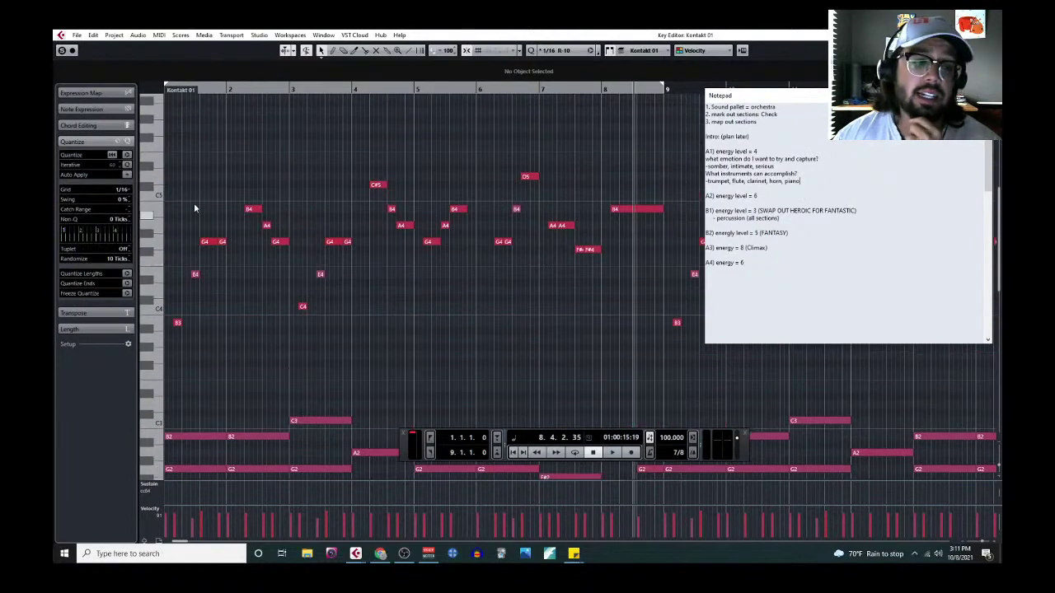
scroll(182, 216, down, 3)
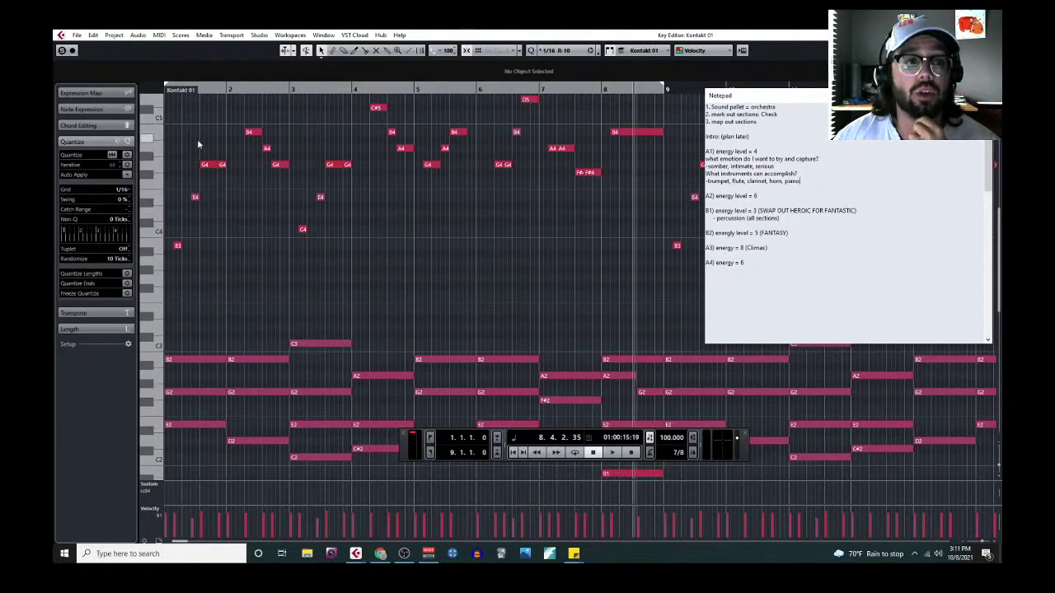
scroll(202, 149, up, 3)
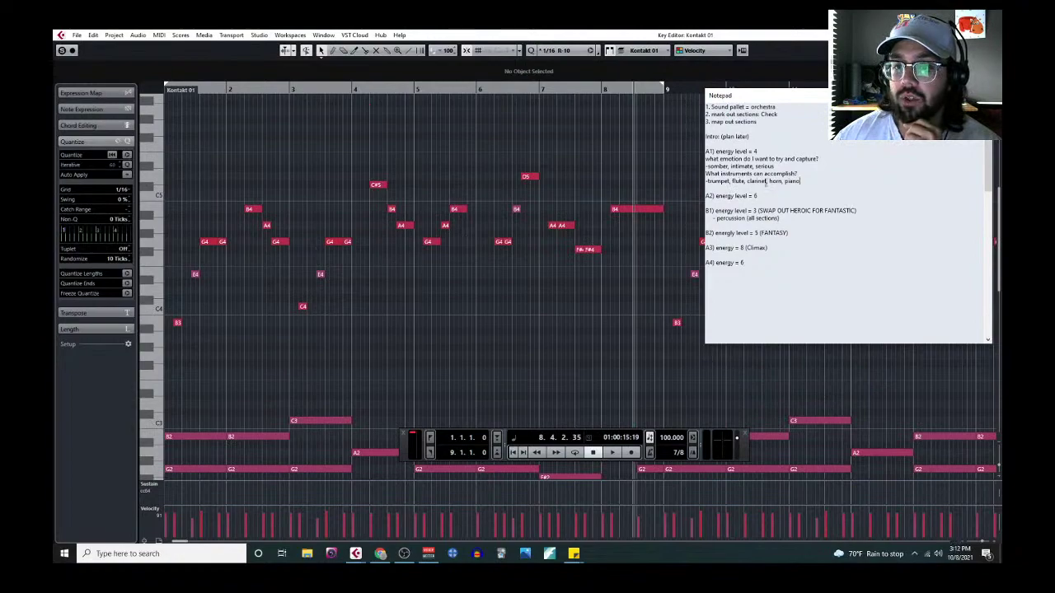
scroll(182, 389, down, 3)
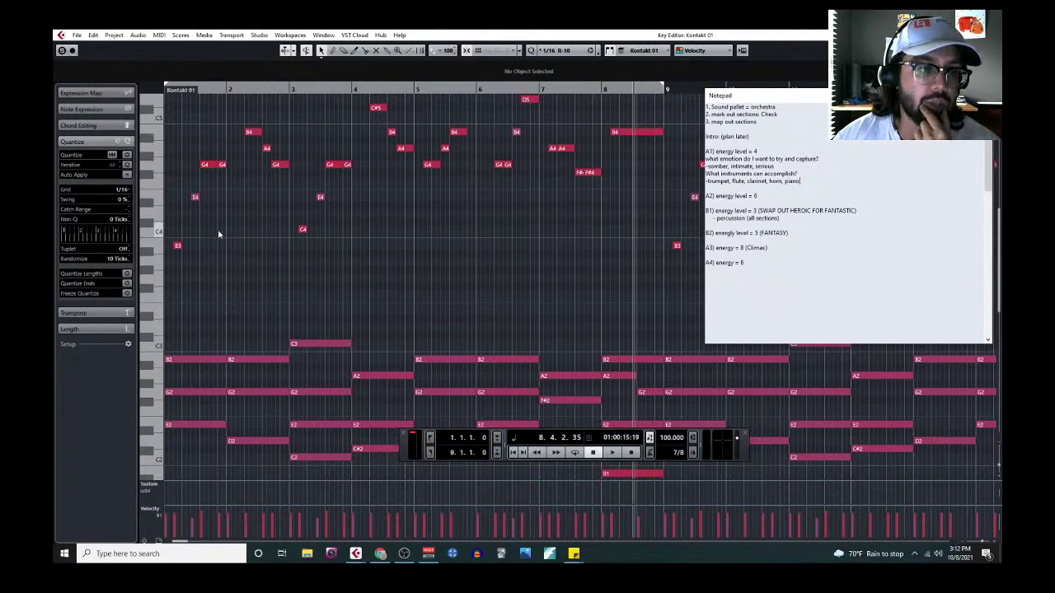
click(178, 248)
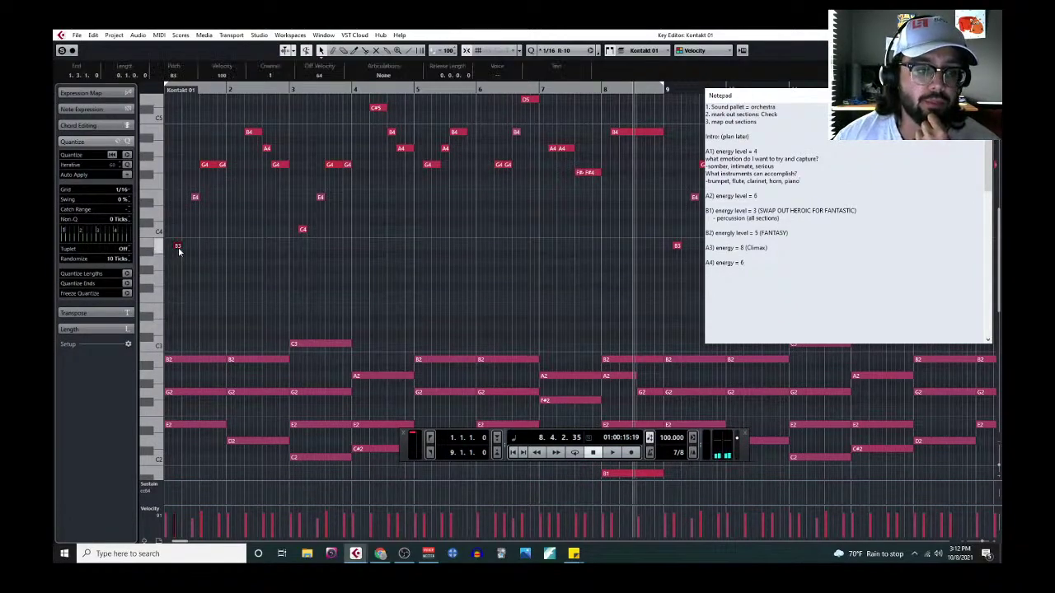
scroll(403, 238, up, 3)
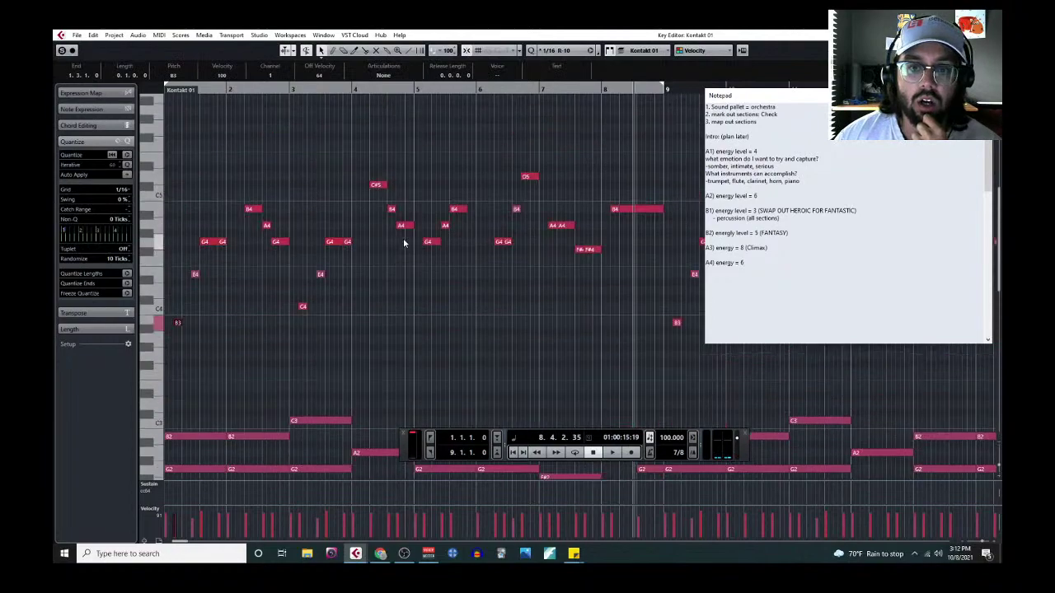
click(530, 176)
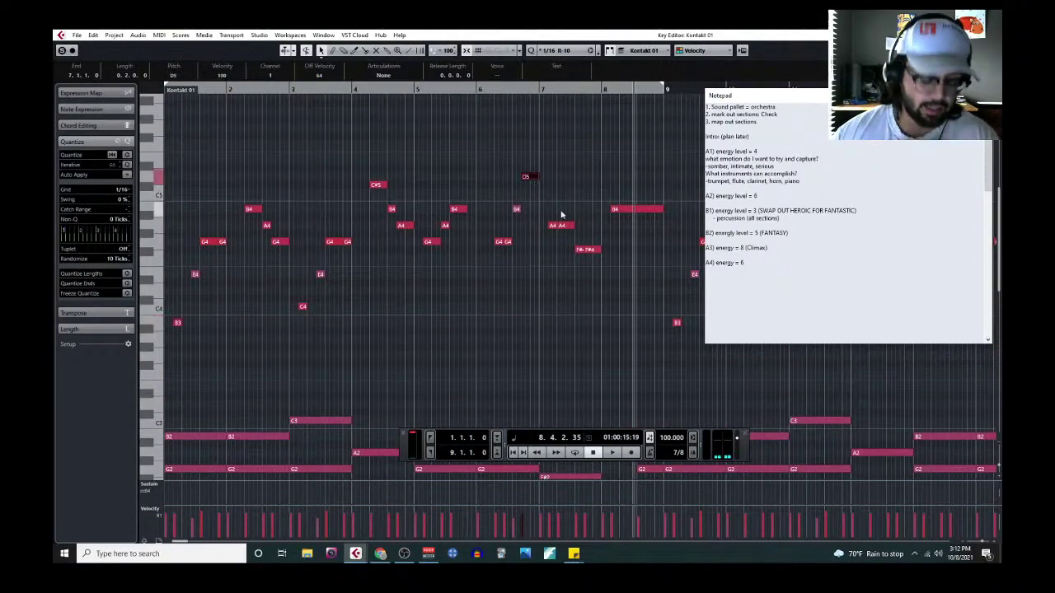
key(g)
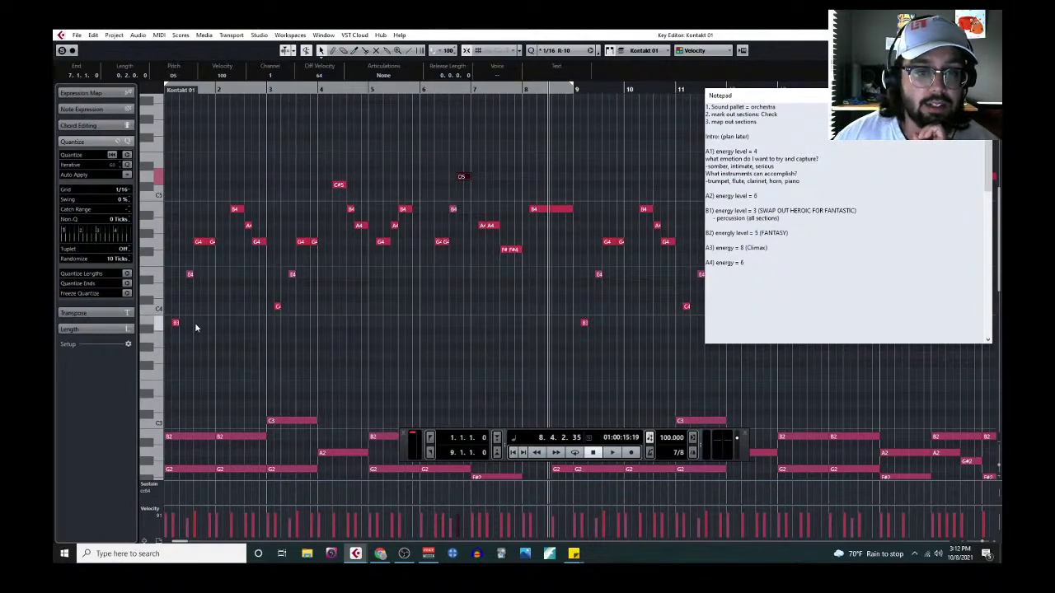
Step: Close the Key Editor, then collapse the Woodwinds folder and expand the Brass folder in the track list
click(993, 35)
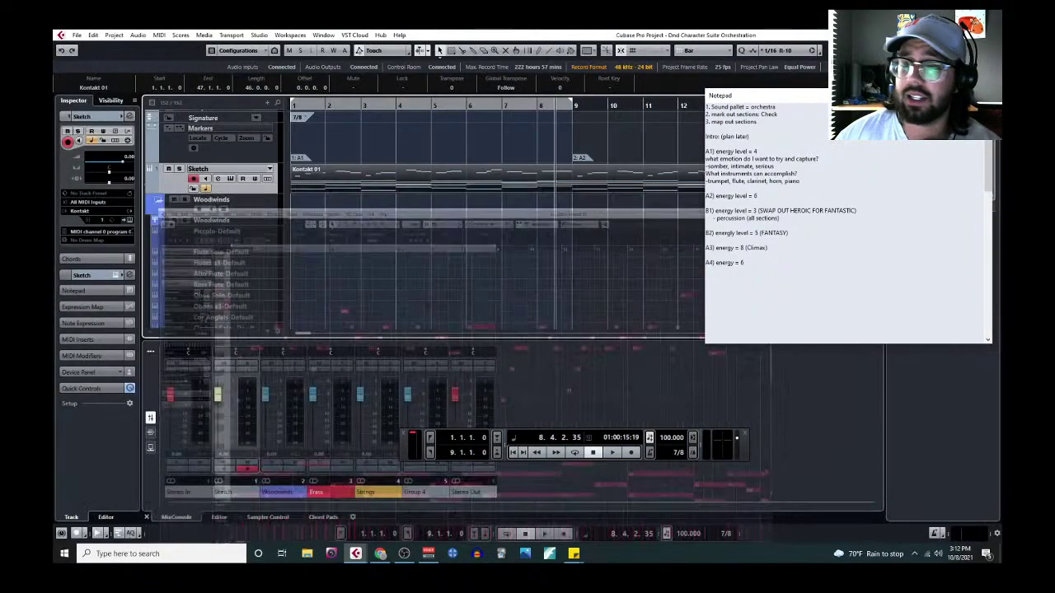
scroll(214, 248, down, 5)
scroll(214, 248, up, 6)
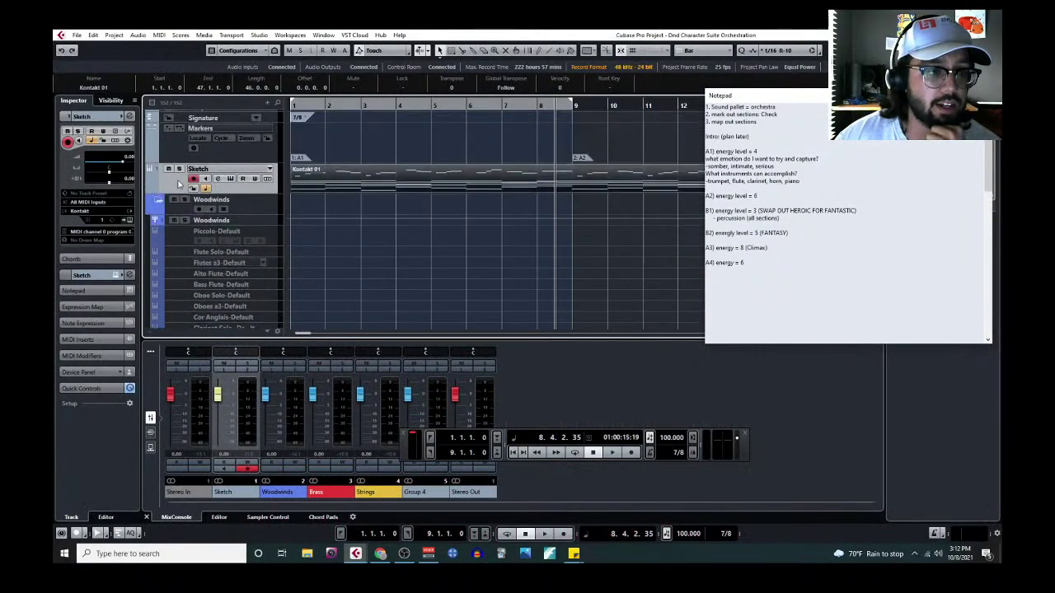
click(155, 203)
click(157, 239)
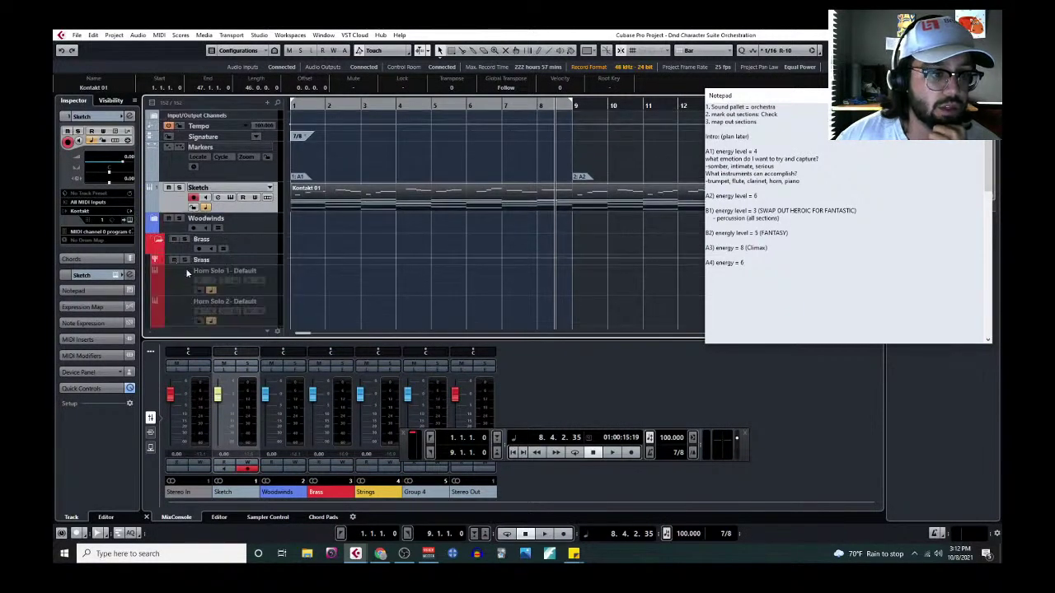
scroll(185, 268, down, 3)
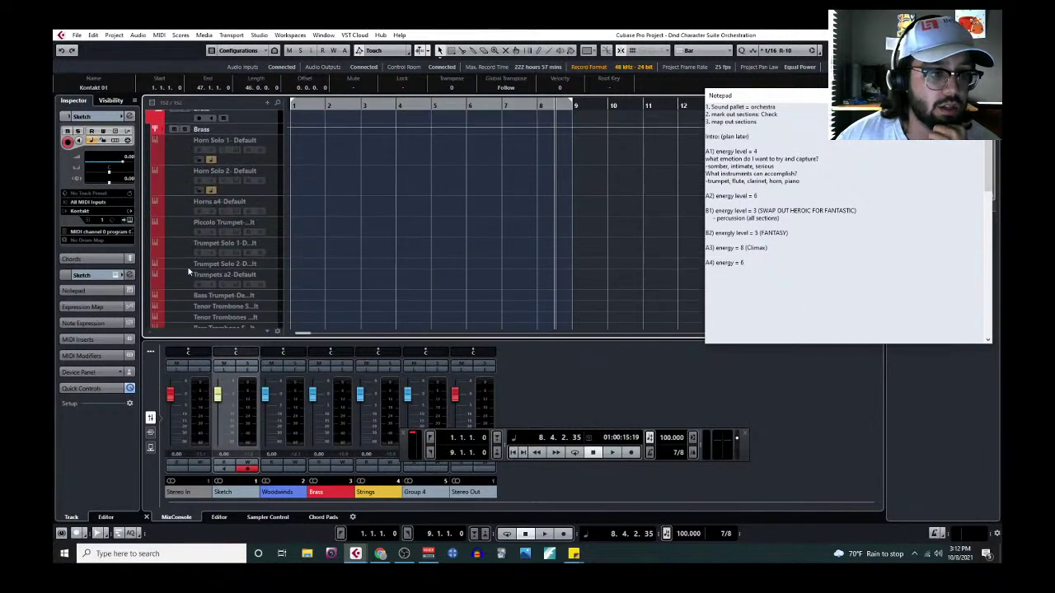
Step: Enable the Trumpet Solo 1 track in the Brass folder
click(273, 242)
right_click(272, 244)
click(326, 422)
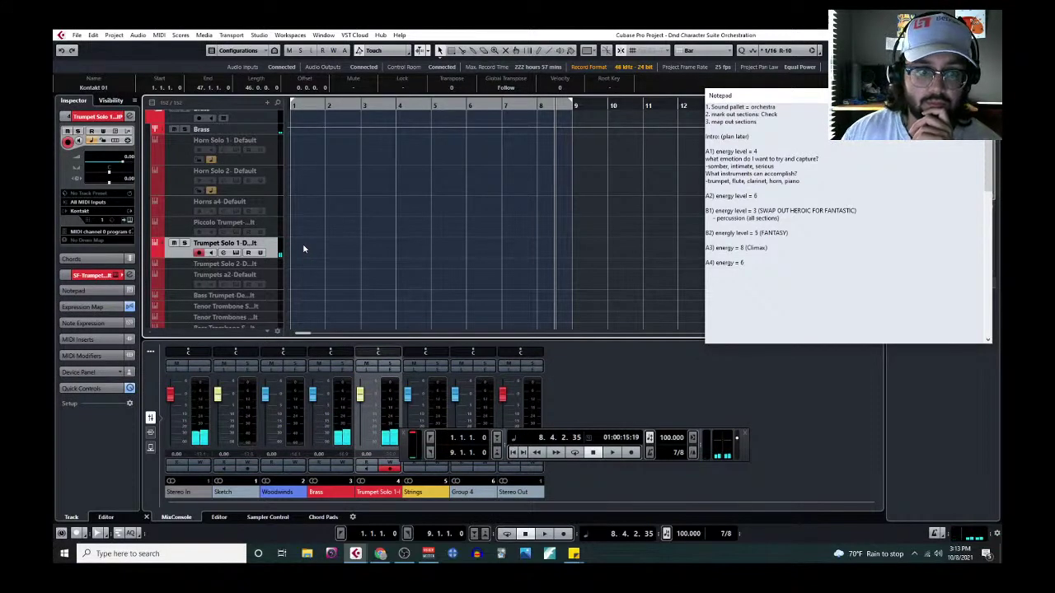
Step: Reopen the Sketch part in the Key Editor to check its melody notes, then return to the brass tracks
scroll(303, 243, up, 5)
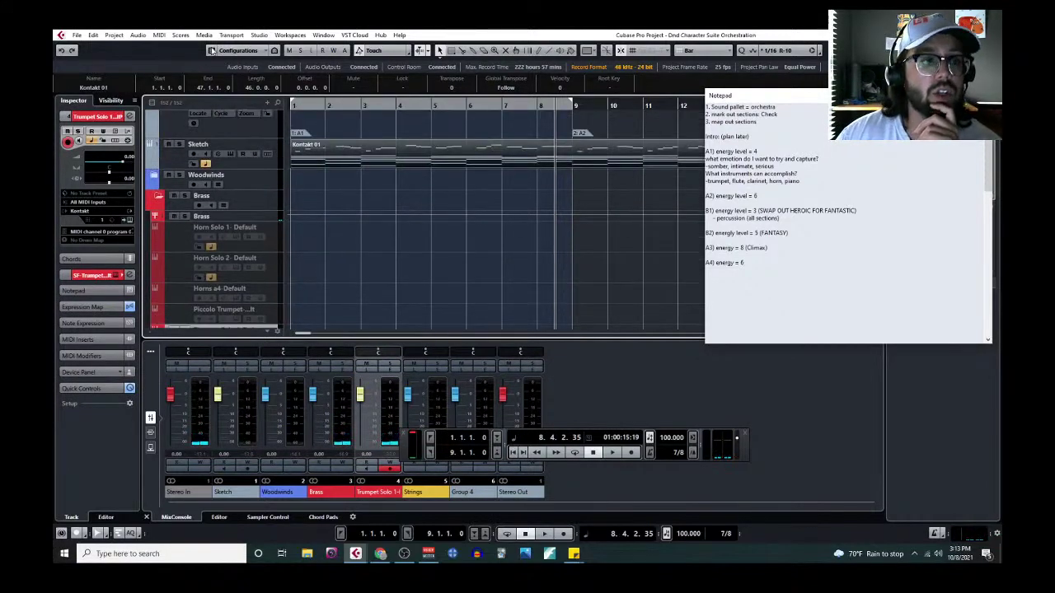
click(159, 35)
click(175, 46)
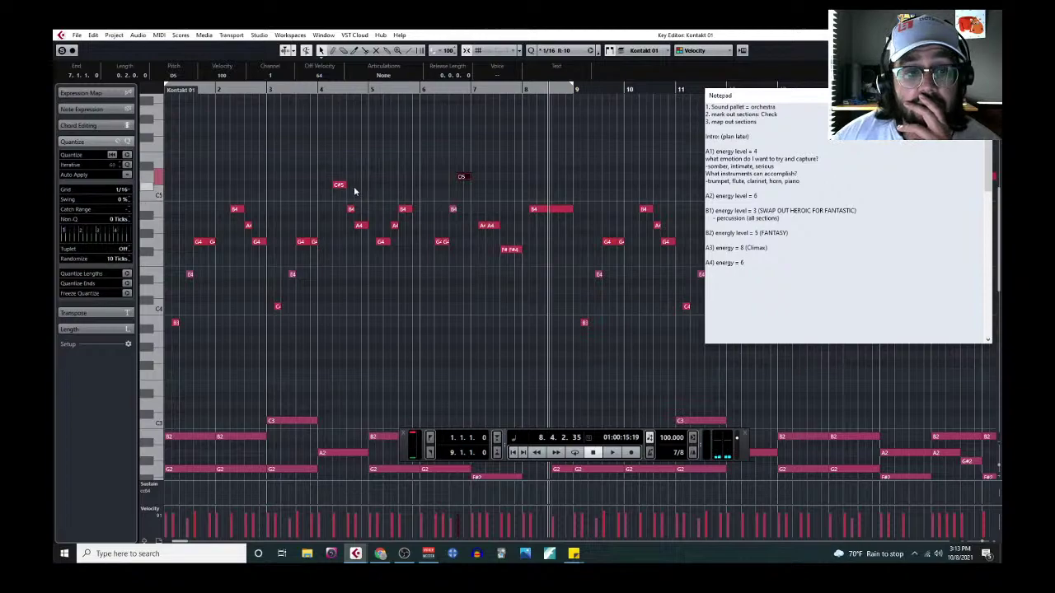
key(Return)
scroll(258, 261, down, 4)
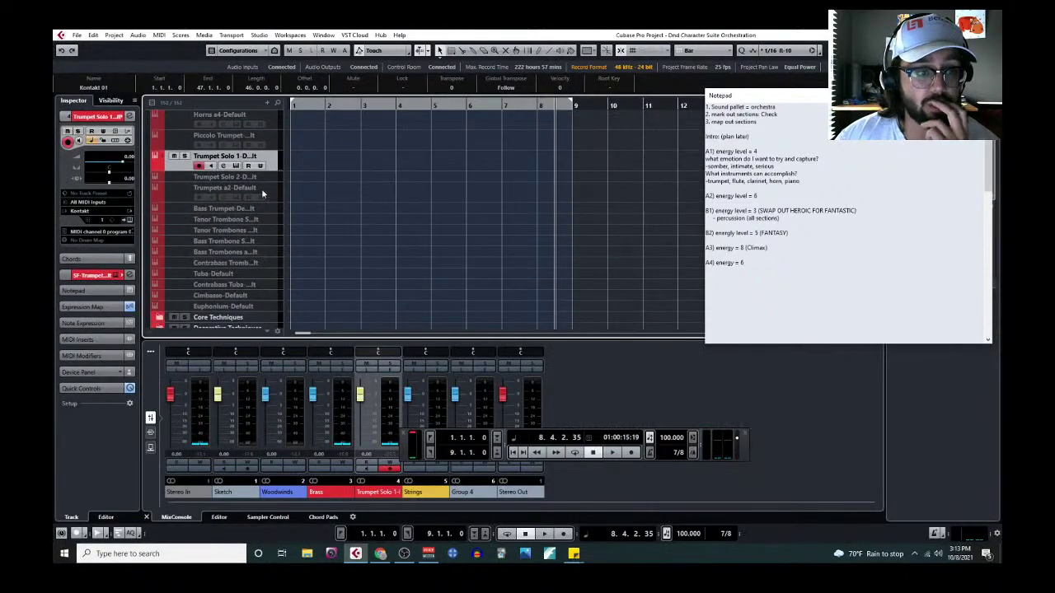
Step: Disable Trumpet Solo 1 and enable Trumpet Solo 2 in its place, with its Kontakt instrument window open
right_click(275, 160)
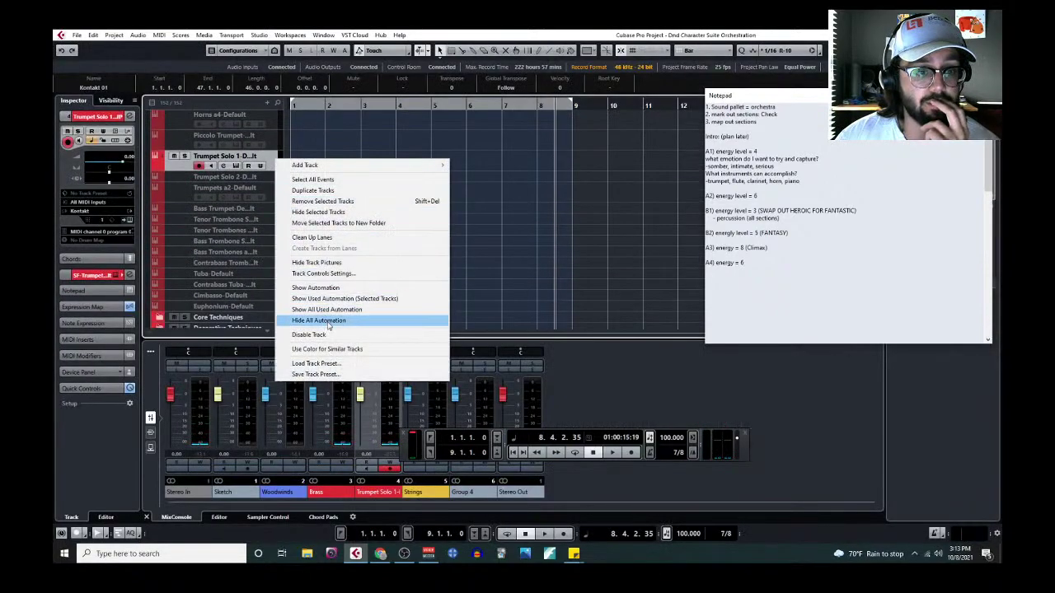
click(308, 334)
right_click(275, 179)
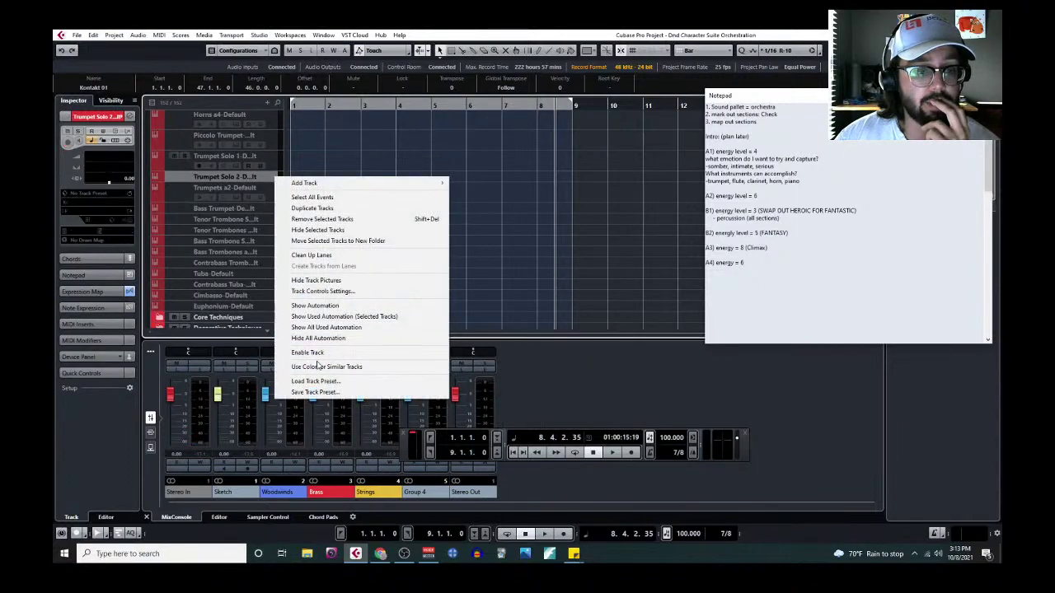
click(334, 350)
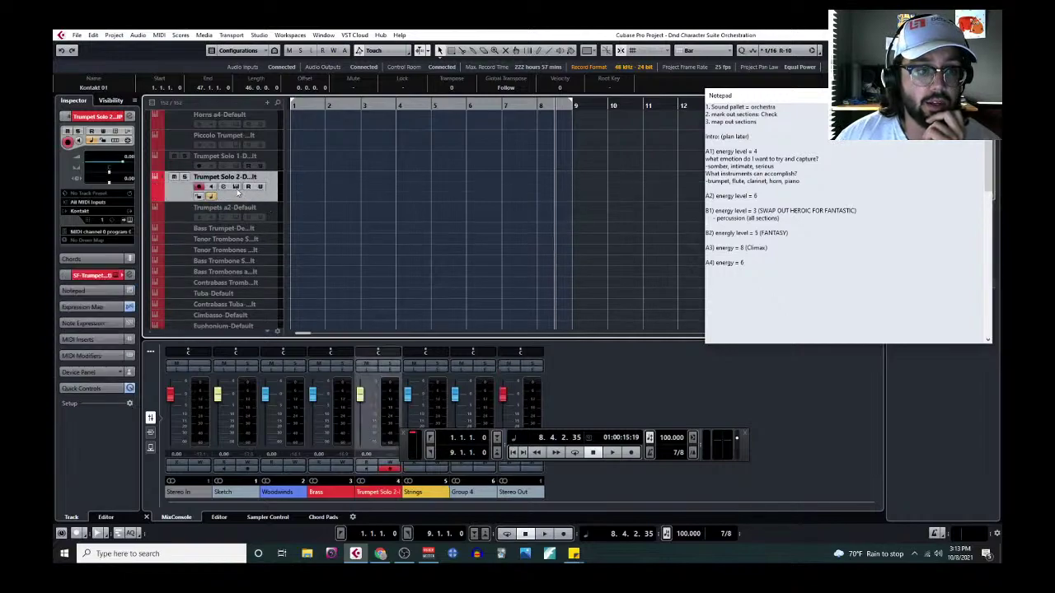
click(237, 188)
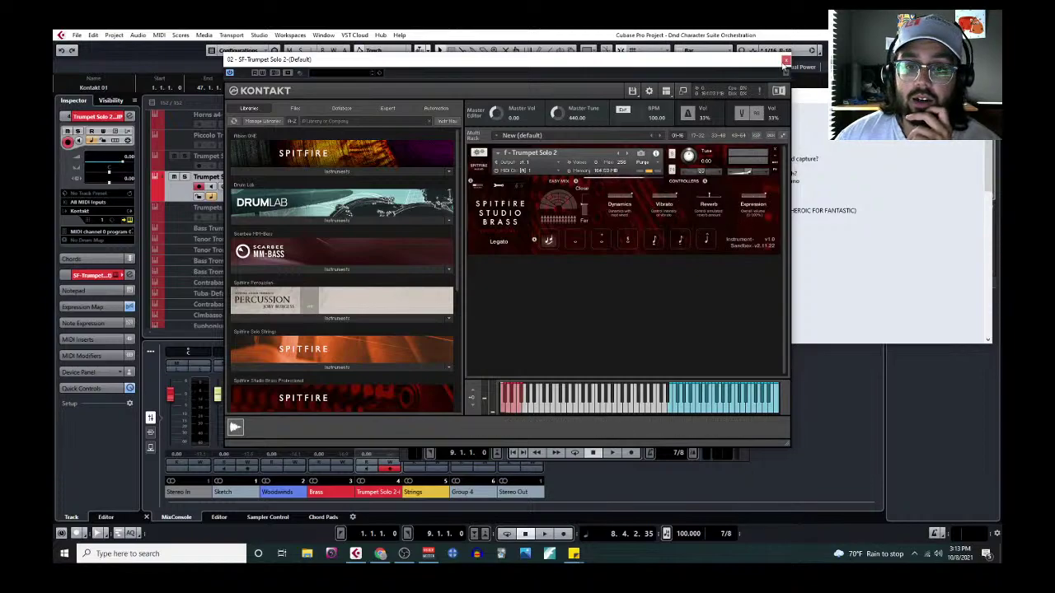
Step: Close the Trumpet Solo 2 instrument window and open the Sketch part in the Key Editor
click(785, 60)
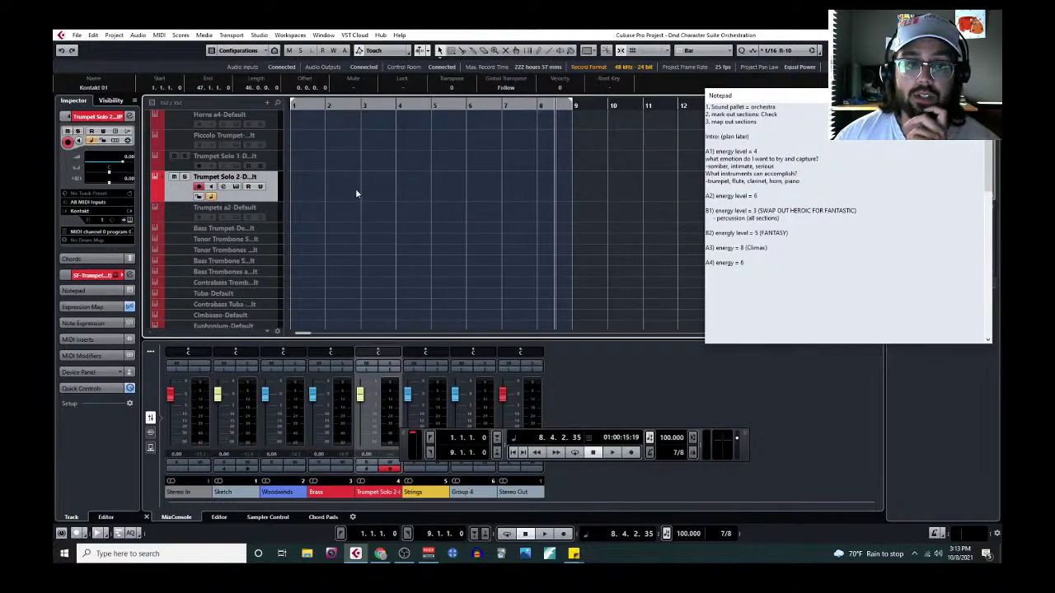
scroll(346, 214, up, 10)
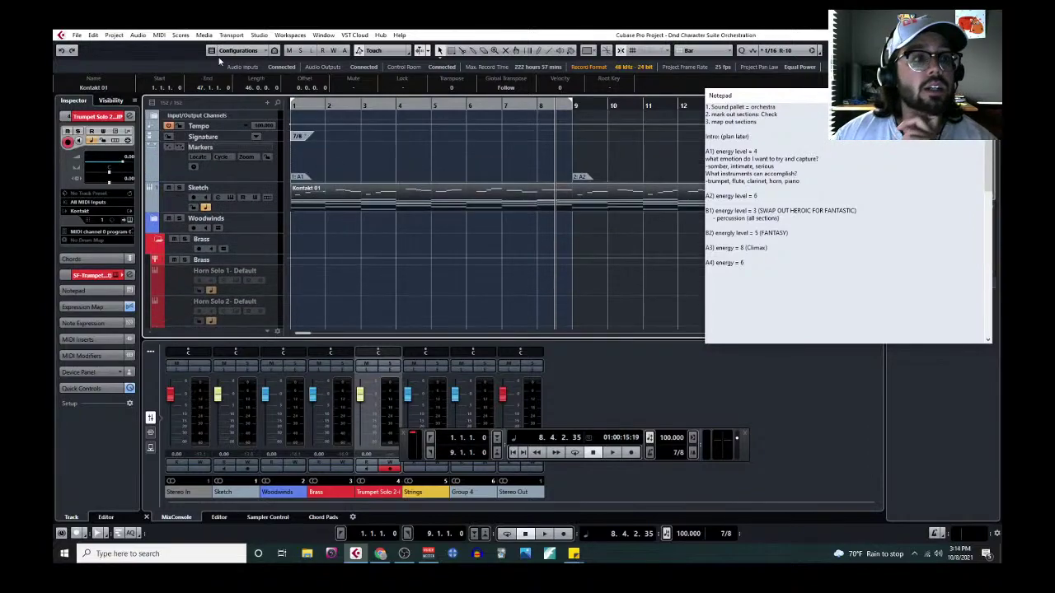
click(159, 34)
click(177, 47)
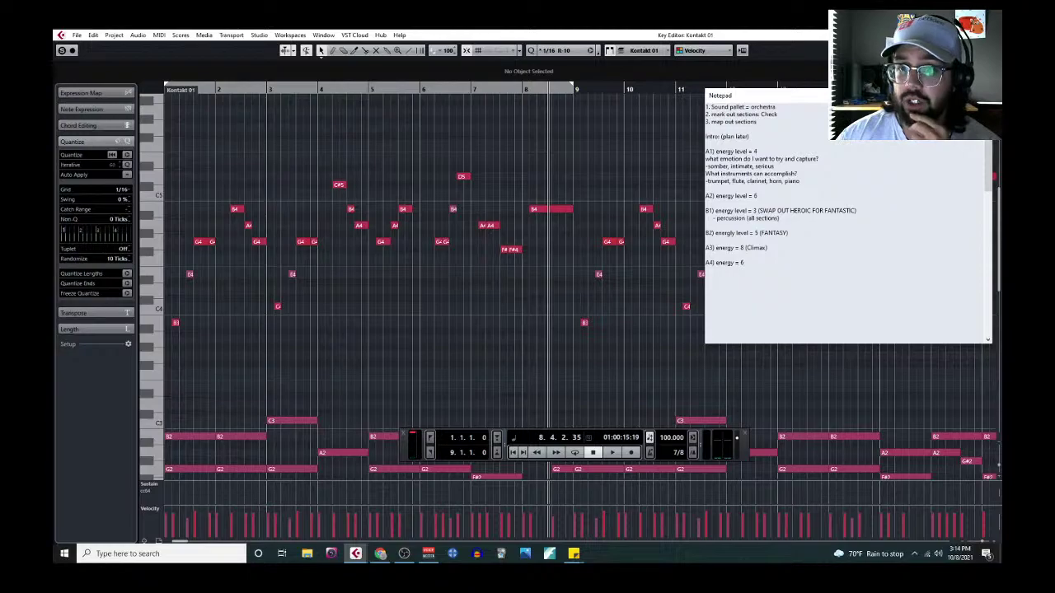
Step: Reopen the Sketch part in the Key Editor and examine the range of its melody notes and the chords underneath
key(ctrl+w)
click(160, 36)
click(177, 47)
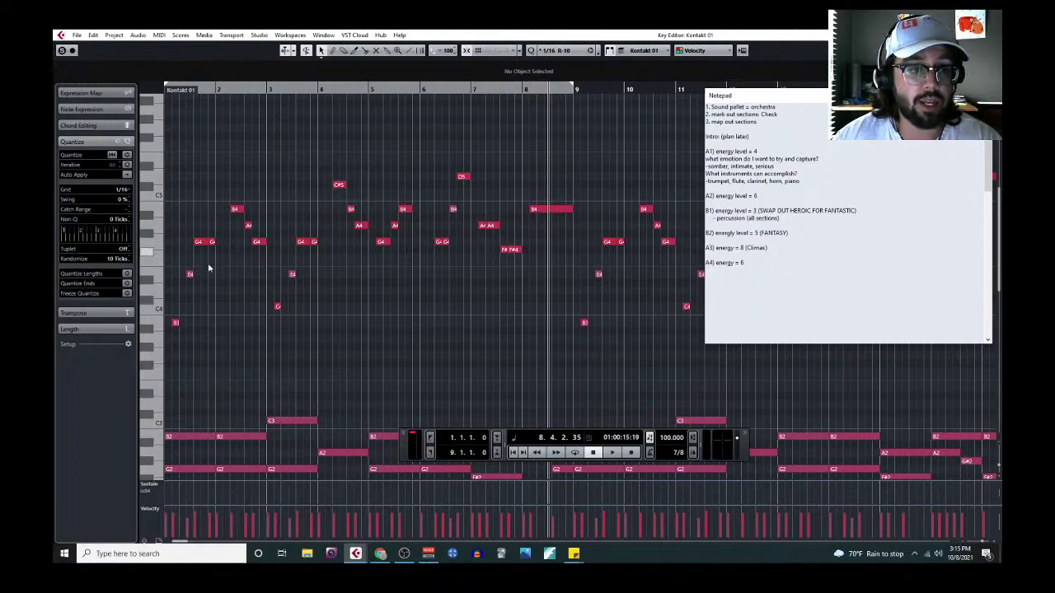
scroll(265, 247, up, 3)
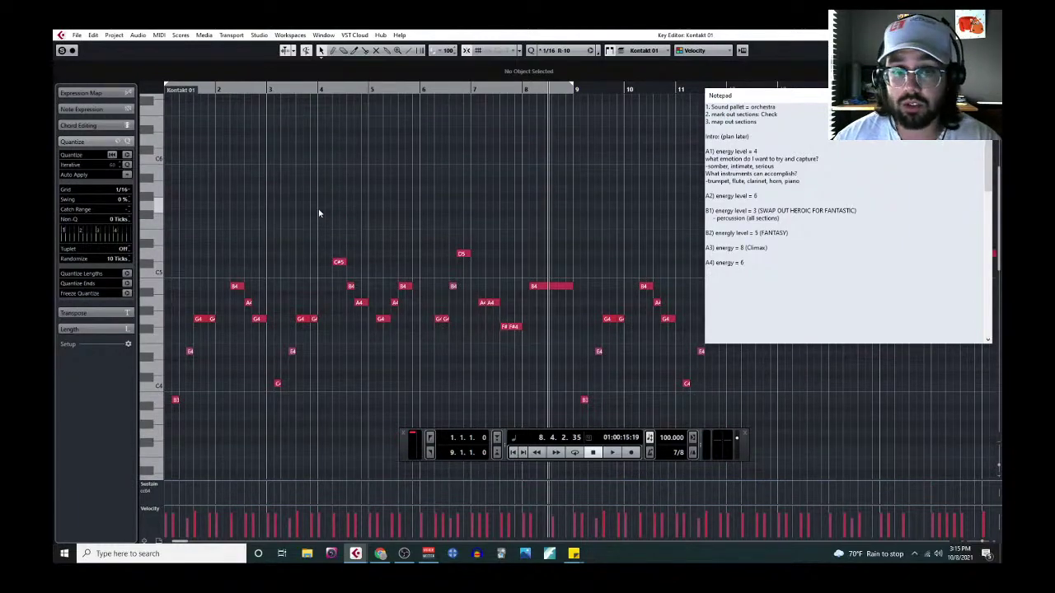
scroll(318, 209, down, 3)
scroll(318, 211, down, 3)
scroll(321, 216, up, 6)
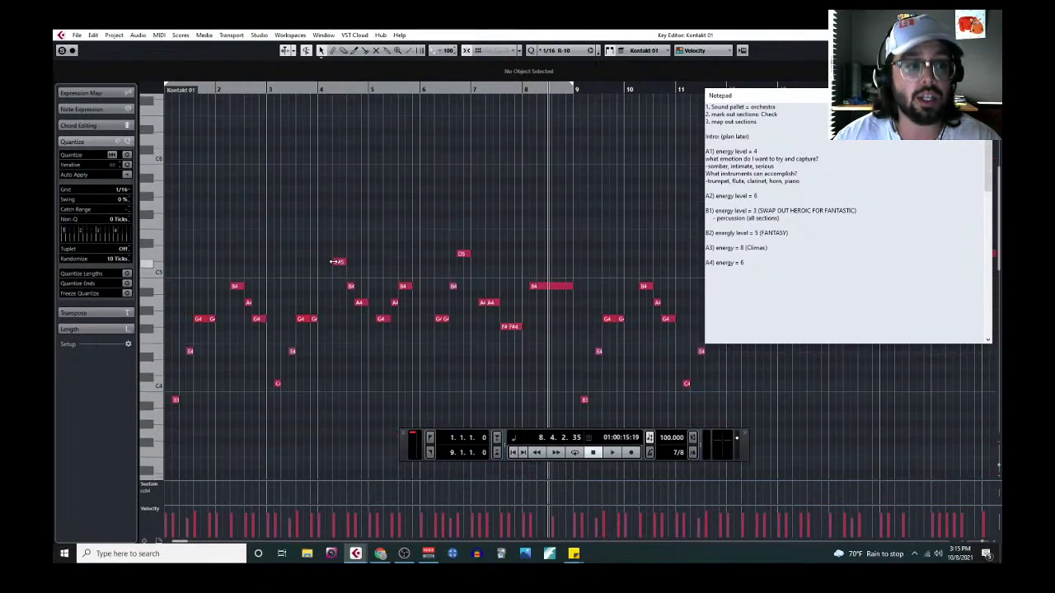
scroll(336, 263, down, 6)
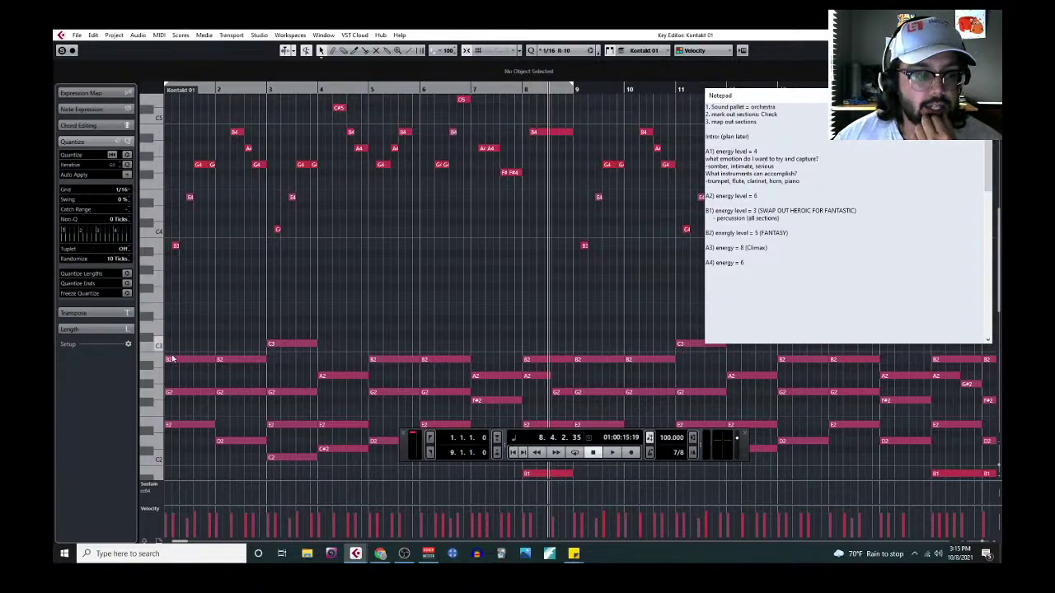
scroll(214, 304, up, 3)
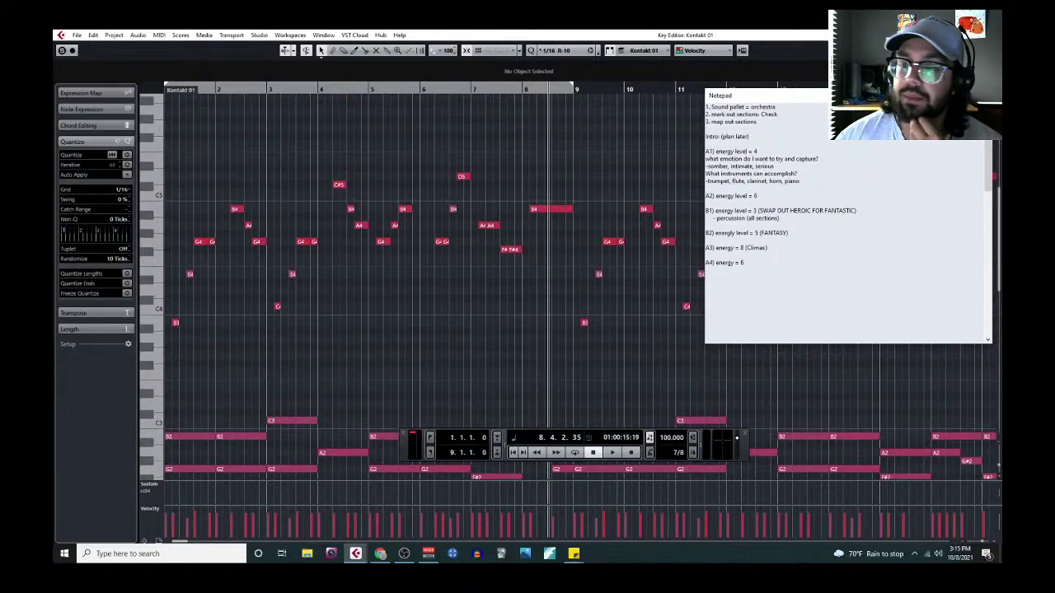
Step: Leave the Key Editor, disable the Trumpet Solo 2 track and collapse the Brass folder
key(Escape)
scroll(214, 266, down, 3)
right_click(268, 279)
click(302, 454)
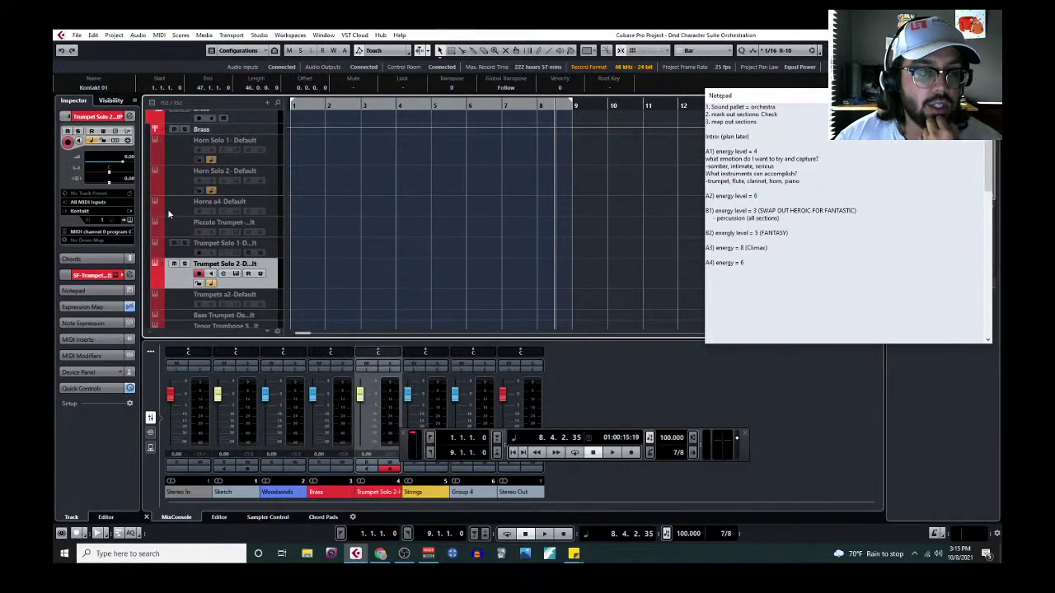
scroll(206, 215, up, 5)
click(160, 198)
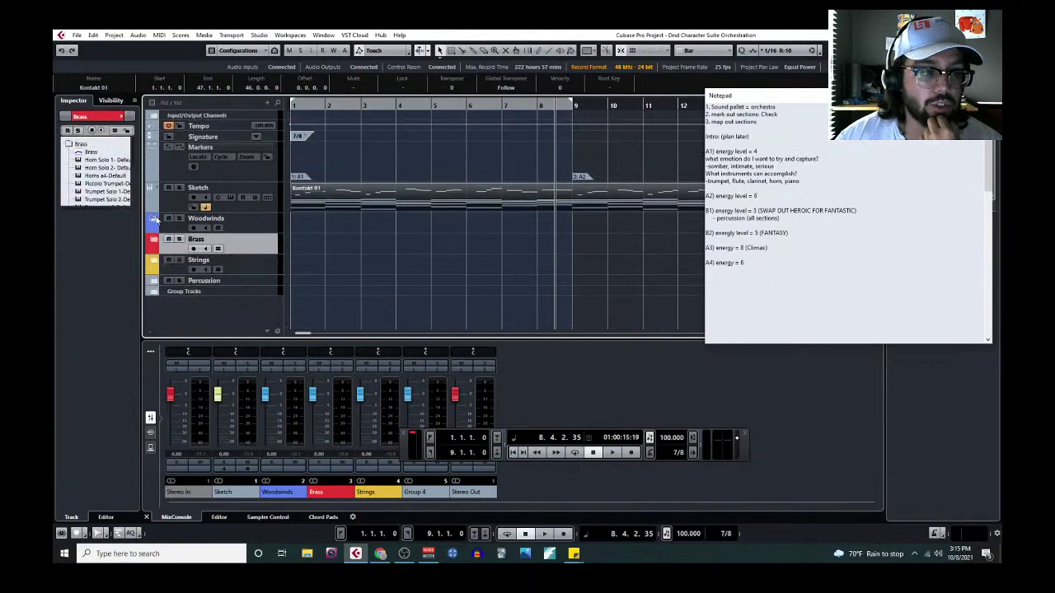
Step: Expand the Woodwinds folder and enable the Alto Flute track
click(157, 219)
scroll(235, 255, down, 2)
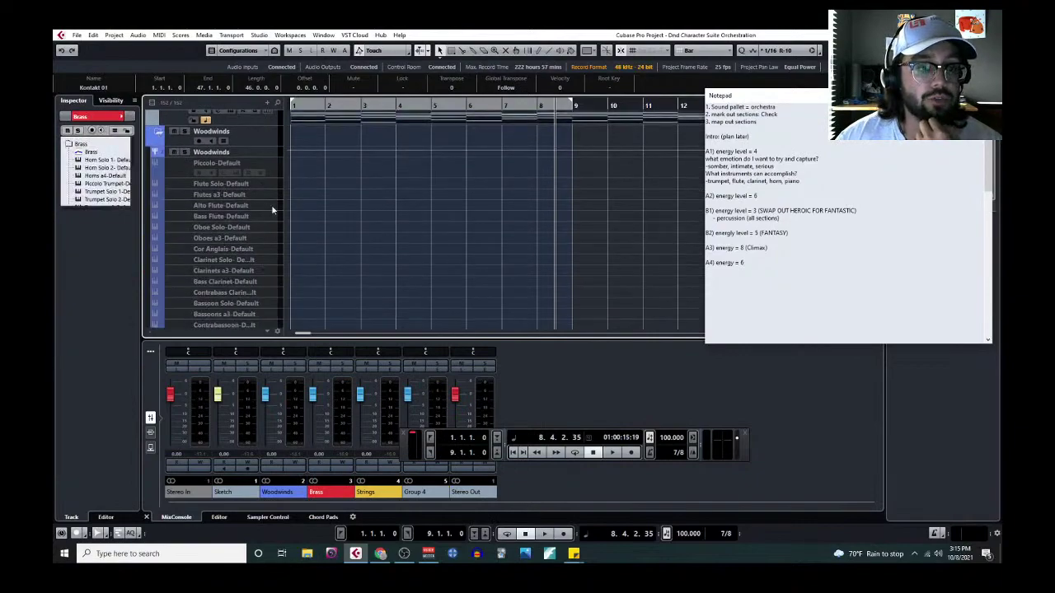
right_click(272, 206)
click(328, 384)
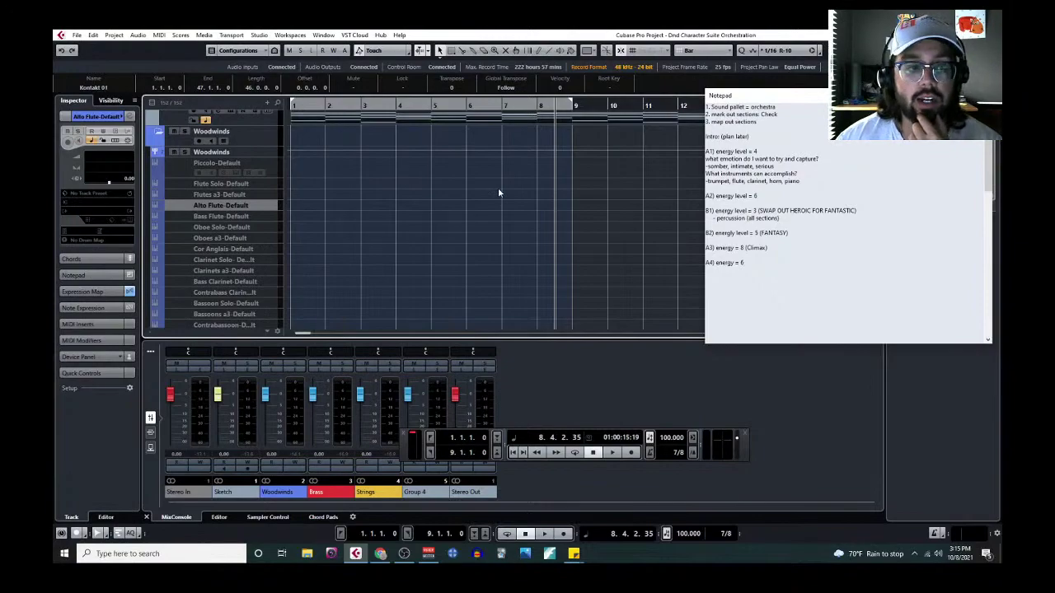
Step: Open the Sketch part in the Key Editor again to compare its melody with the alto flute
scroll(332, 182, up, 3)
click(163, 38)
click(173, 47)
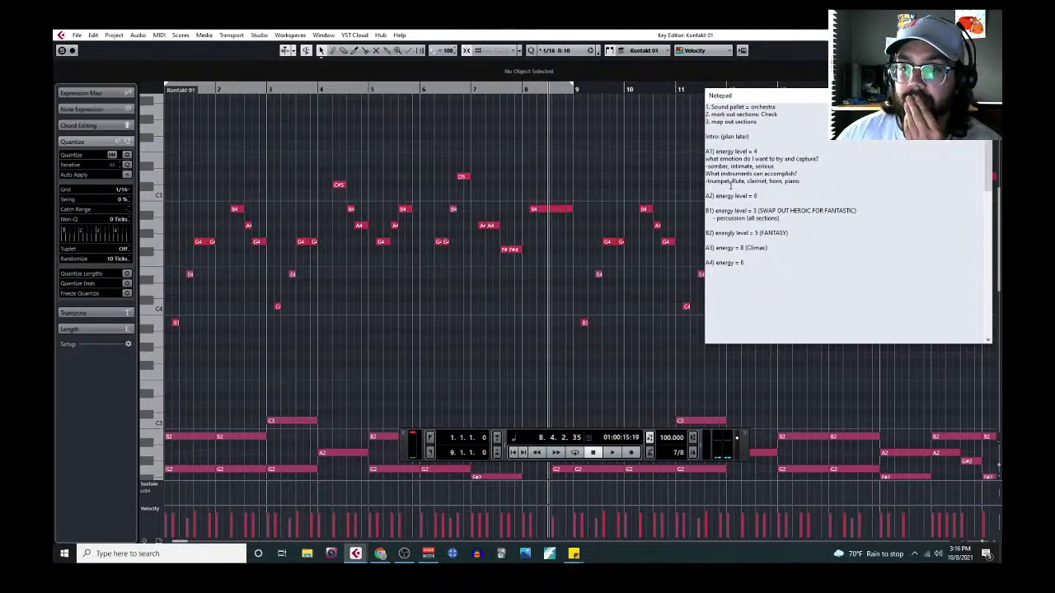
Step: In the A1 instrument notes, remove trumpet from the list and add "(alto)" after flute
drag(731, 185, 708, 187)
key(BackSpace)
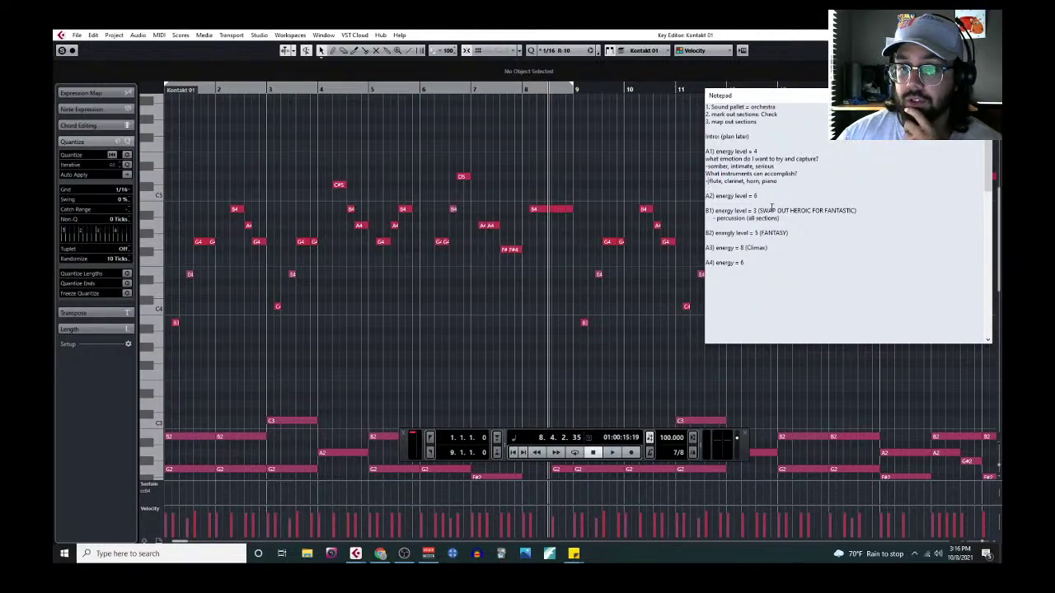
text((alto))
text())
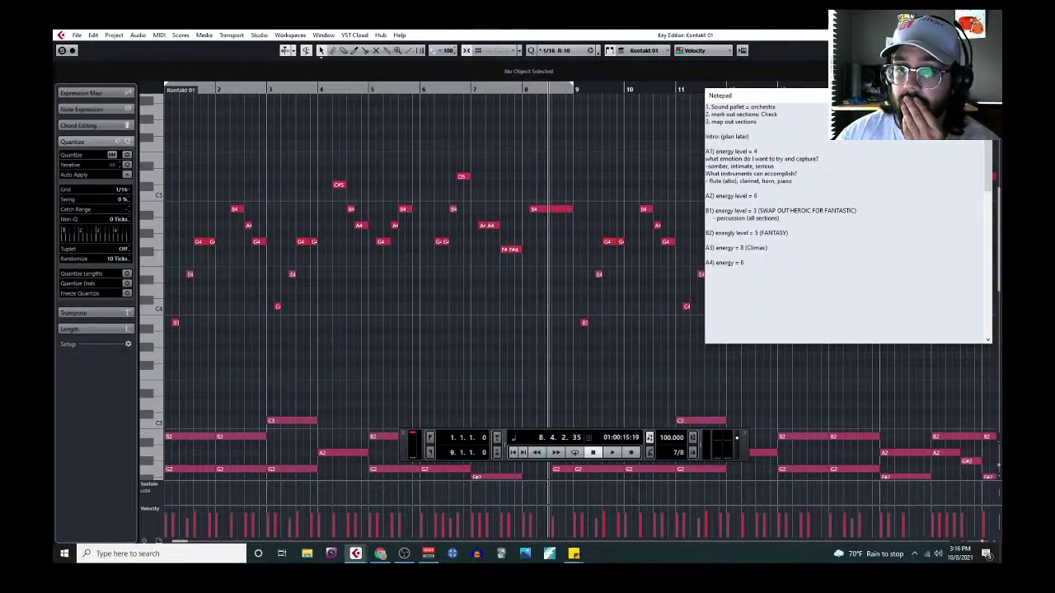
Step: Return to the woodwind tracks in the project and enable the Bass Clarinet track
click(355, 553)
scroll(186, 281, down, 2)
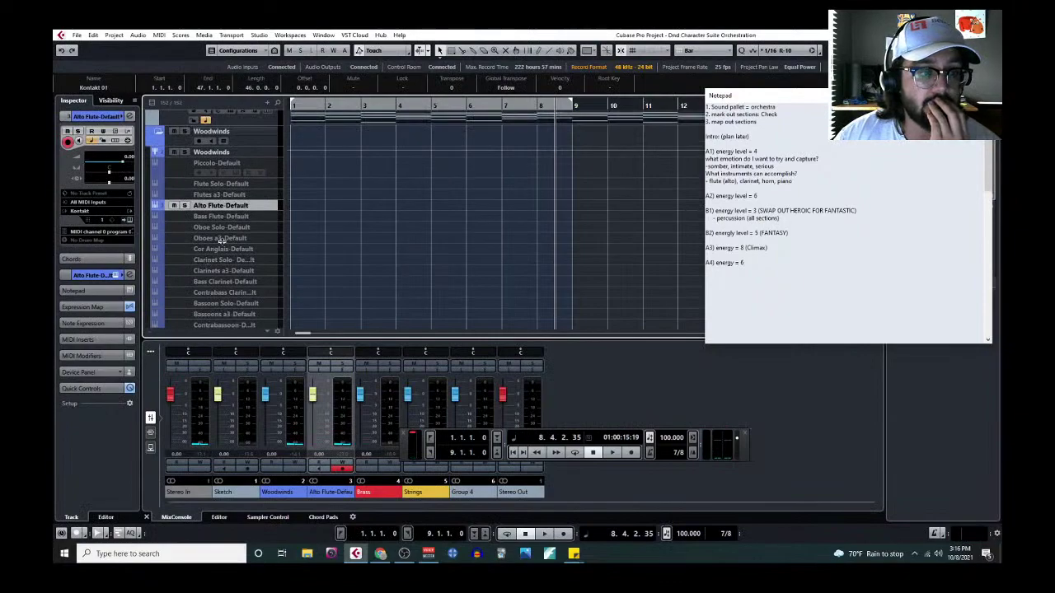
scroll(248, 278, down, 1)
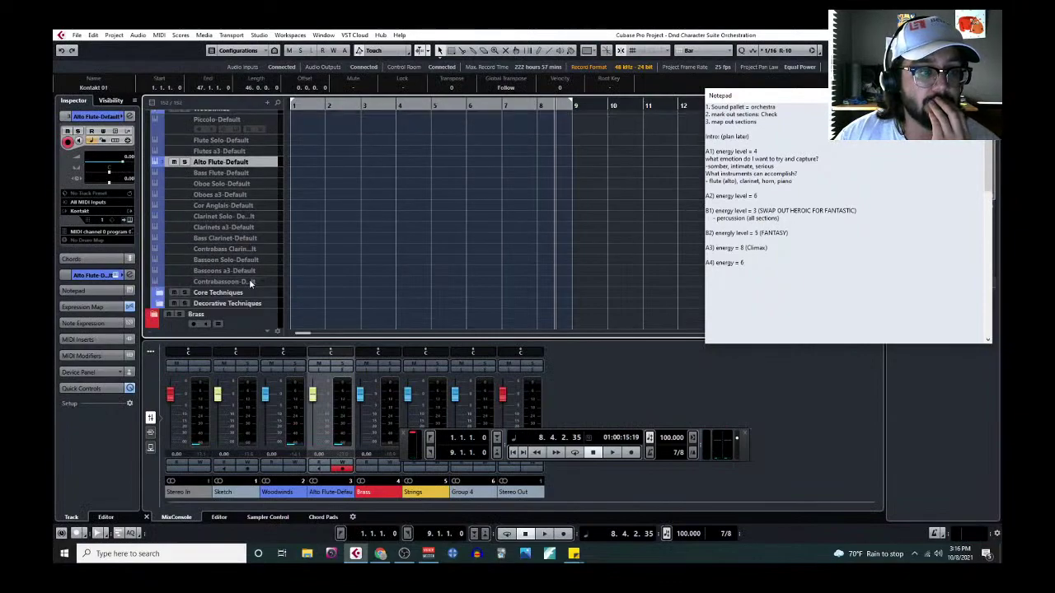
click(272, 238)
right_click(272, 238)
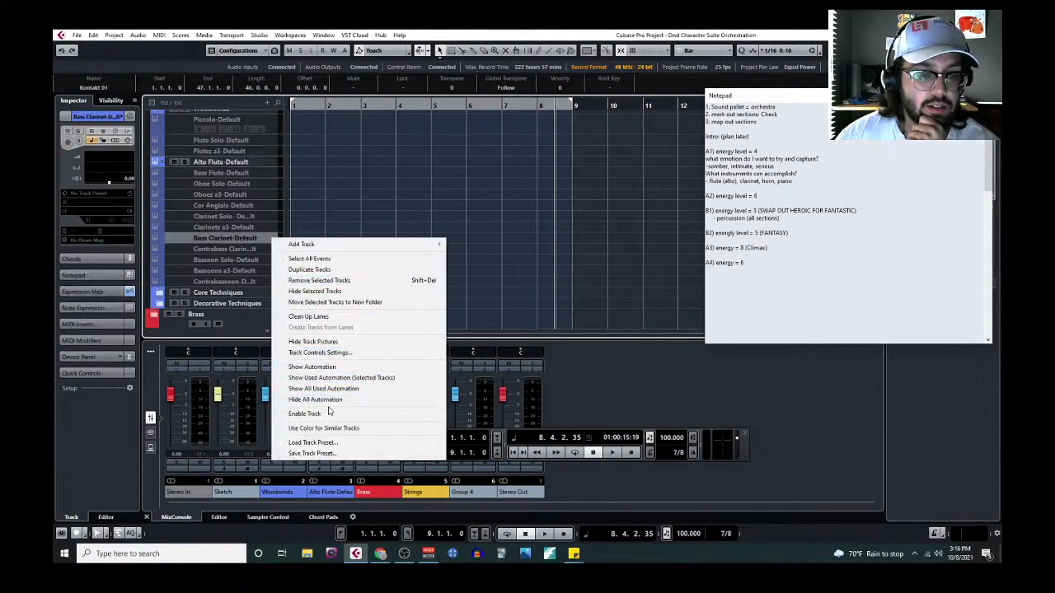
click(339, 234)
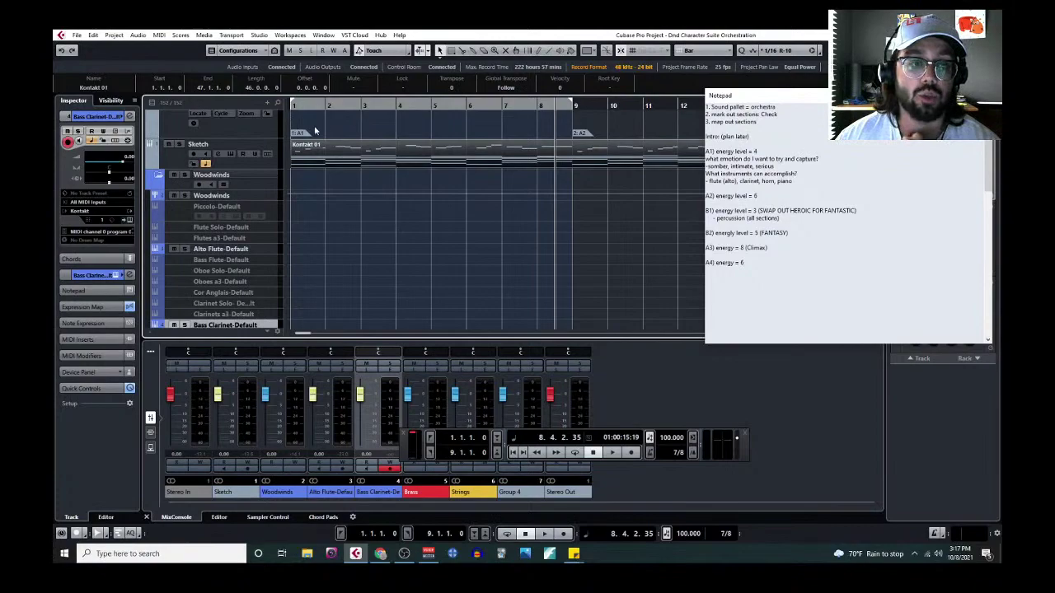
Step: Draw an empty part from bar 1 to bar 9 on the Bass Clarinet track and open it in the Key Editor
scroll(302, 266, down, 4)
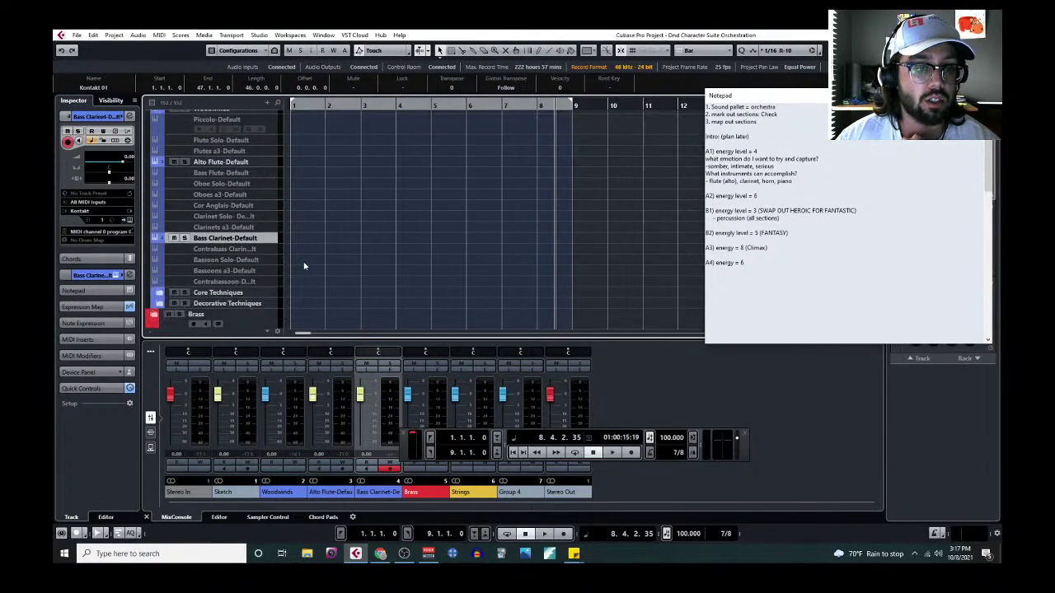
right_click(298, 222)
click(403, 223)
drag(293, 238, 570, 234)
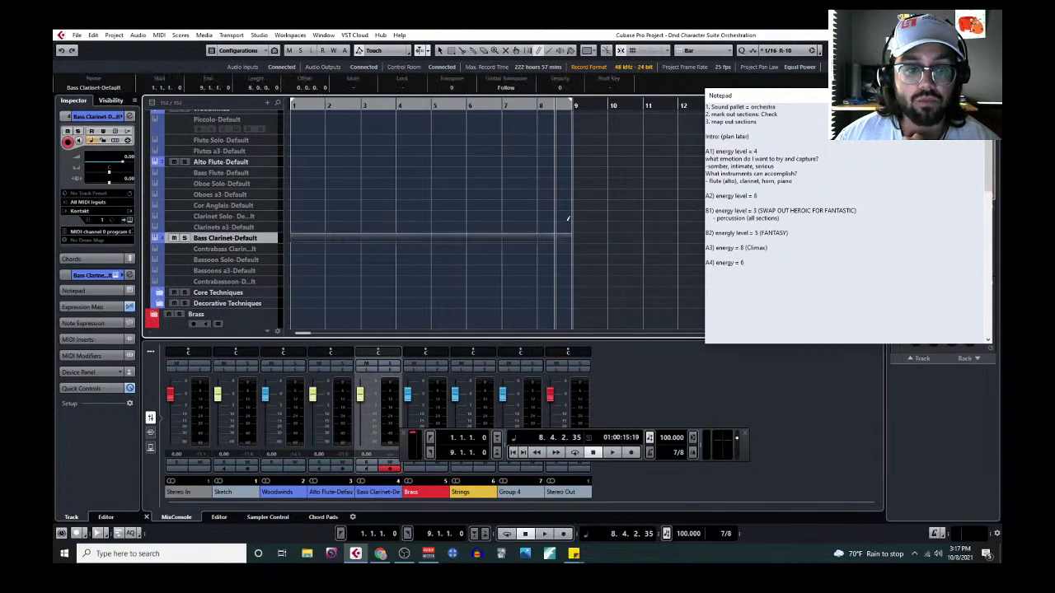
click(157, 36)
click(178, 52)
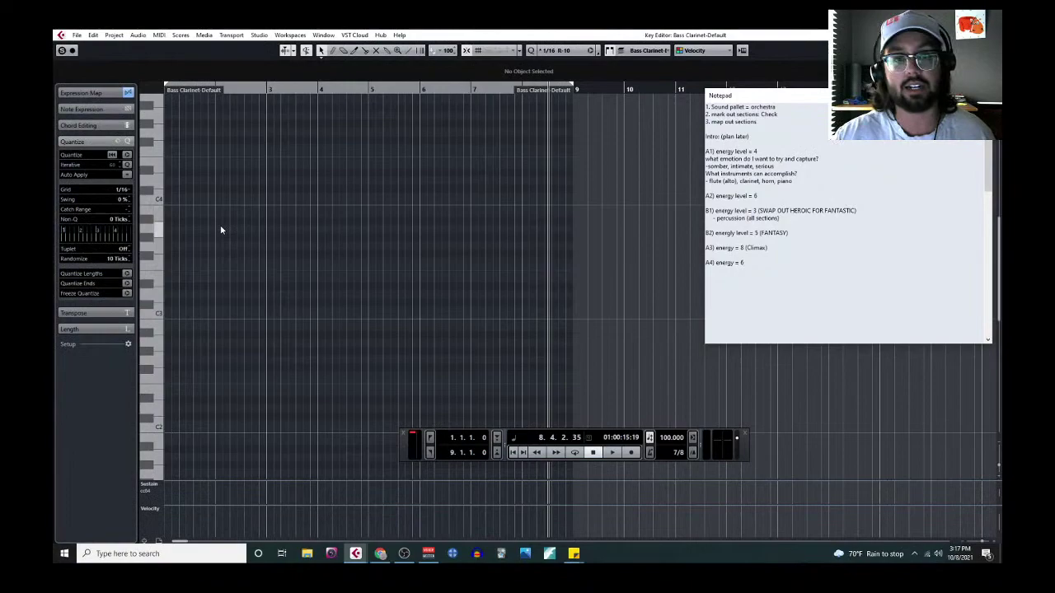
Step: Set the quantize grid to 1/4 and draw one quarter note on C4 at the start of bar 2
key(h)
key(h)
click(130, 189)
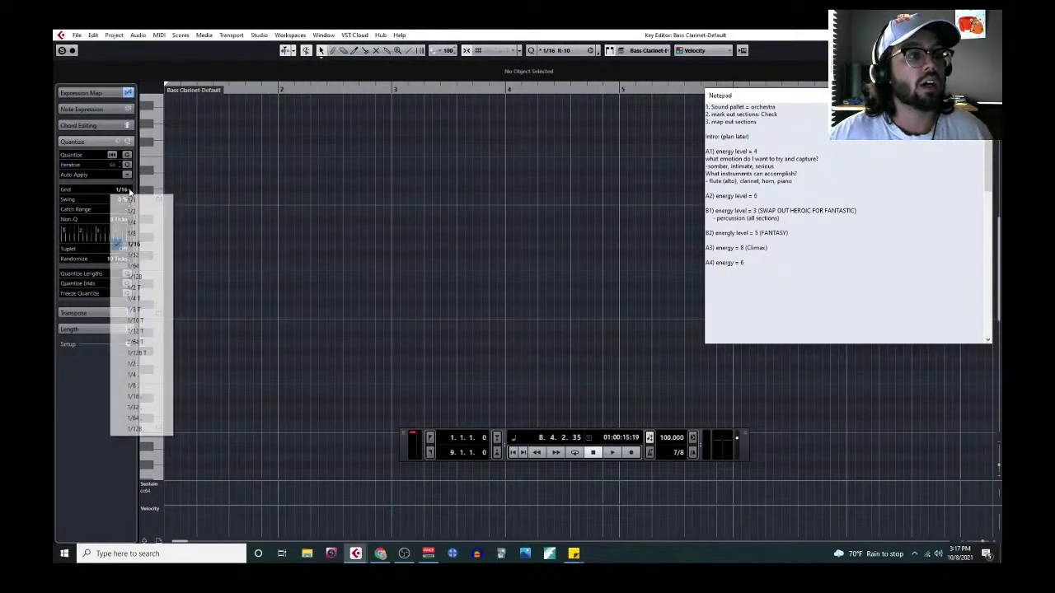
click(142, 208)
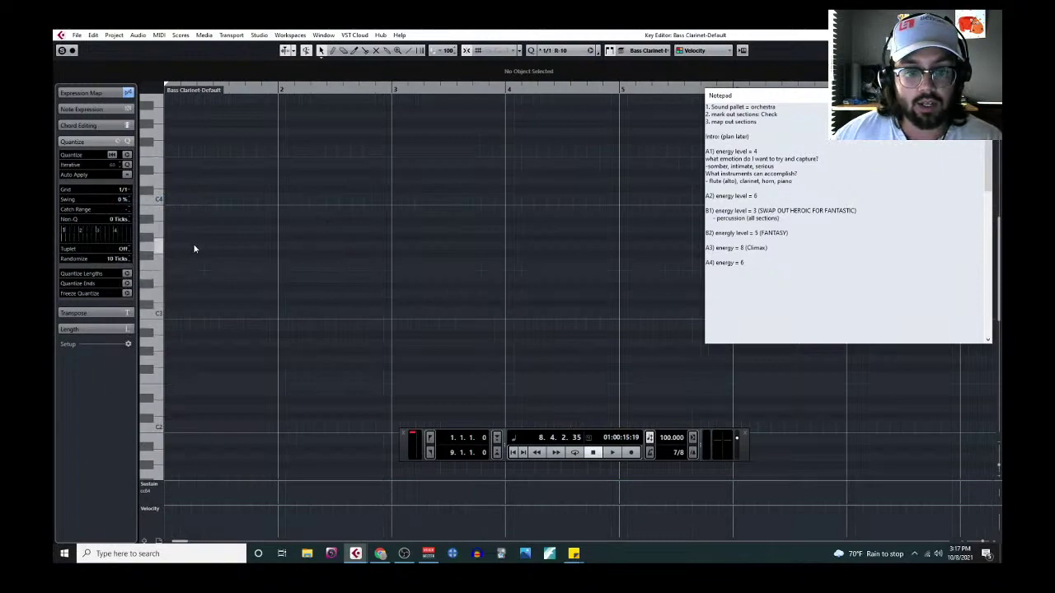
click(124, 189)
click(140, 227)
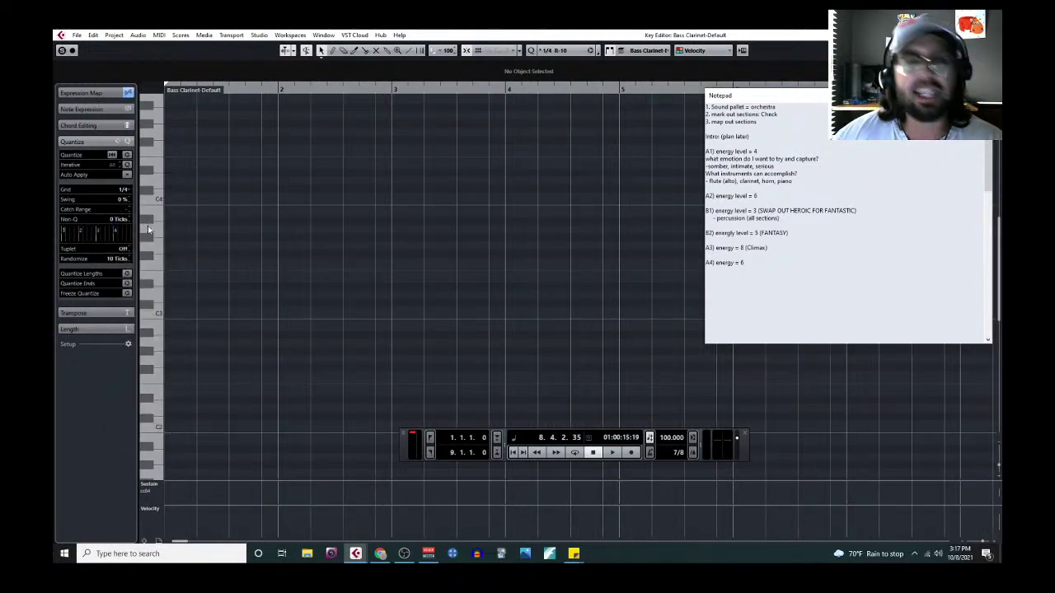
right_click(315, 229)
click(330, 229)
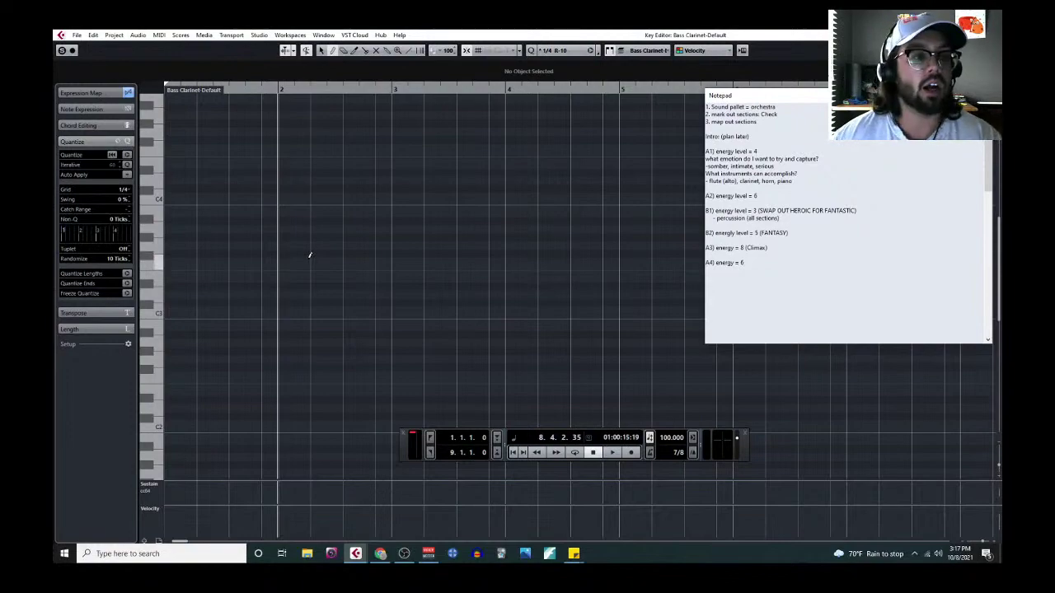
click(302, 195)
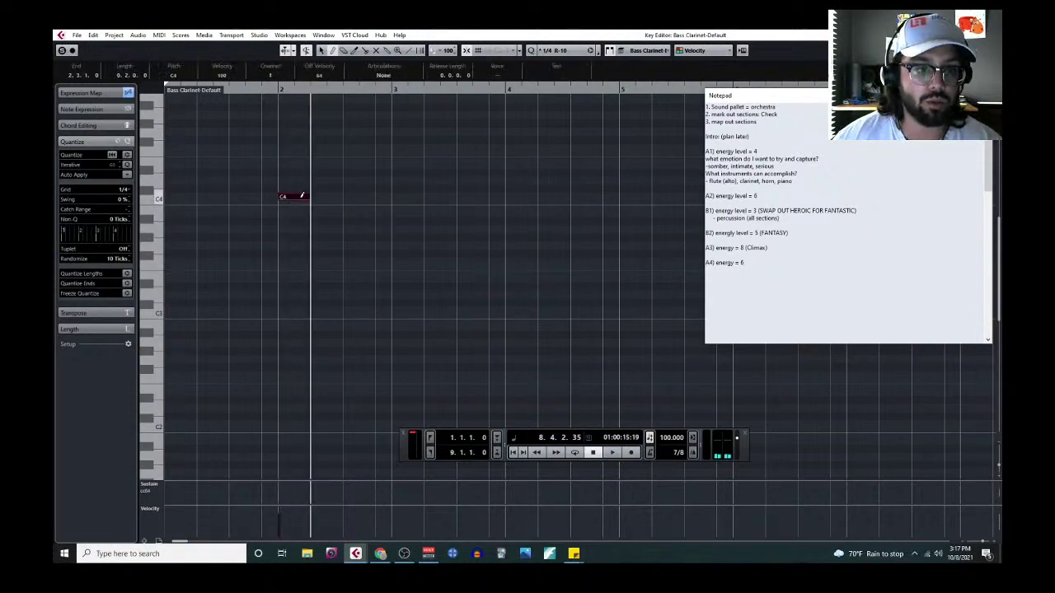
Step: Continue the C4 row in bar 2 with two 1/8 notes and two 1/16 notes, setting the grid to match each length
click(130, 192)
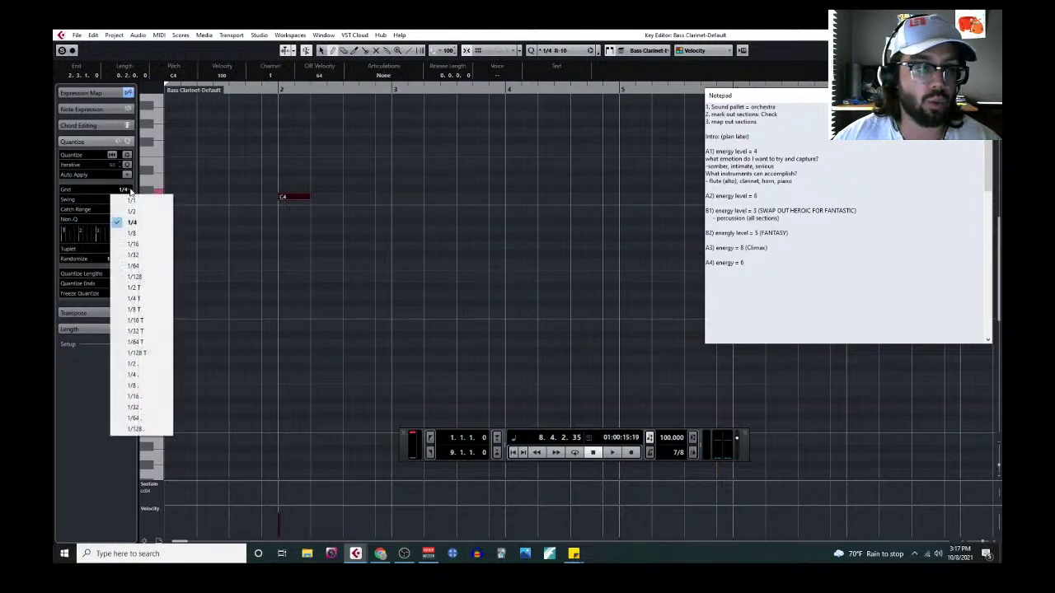
click(140, 233)
drag(313, 196, 335, 196)
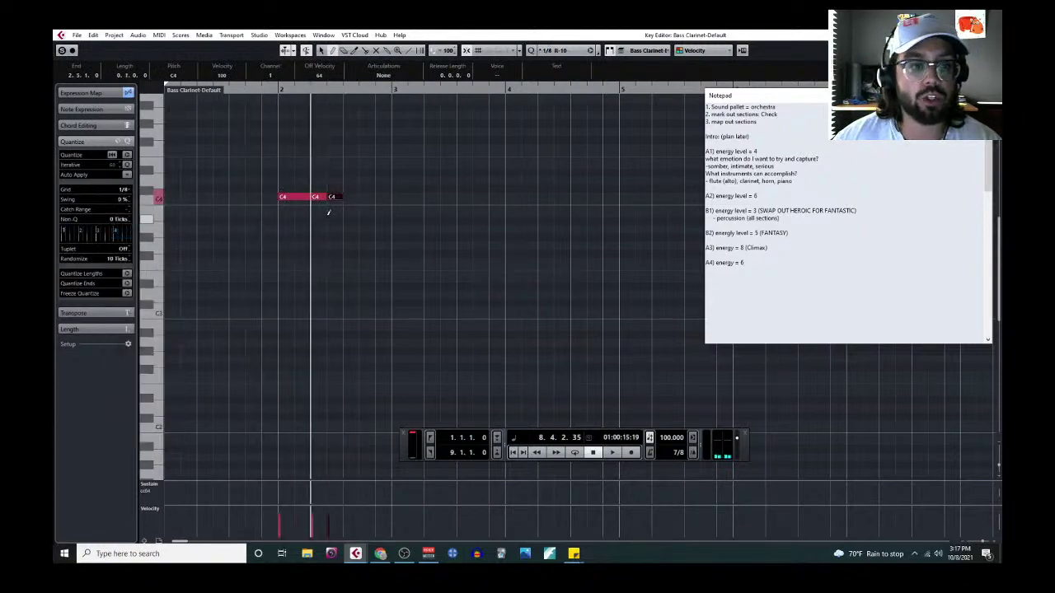
click(125, 190)
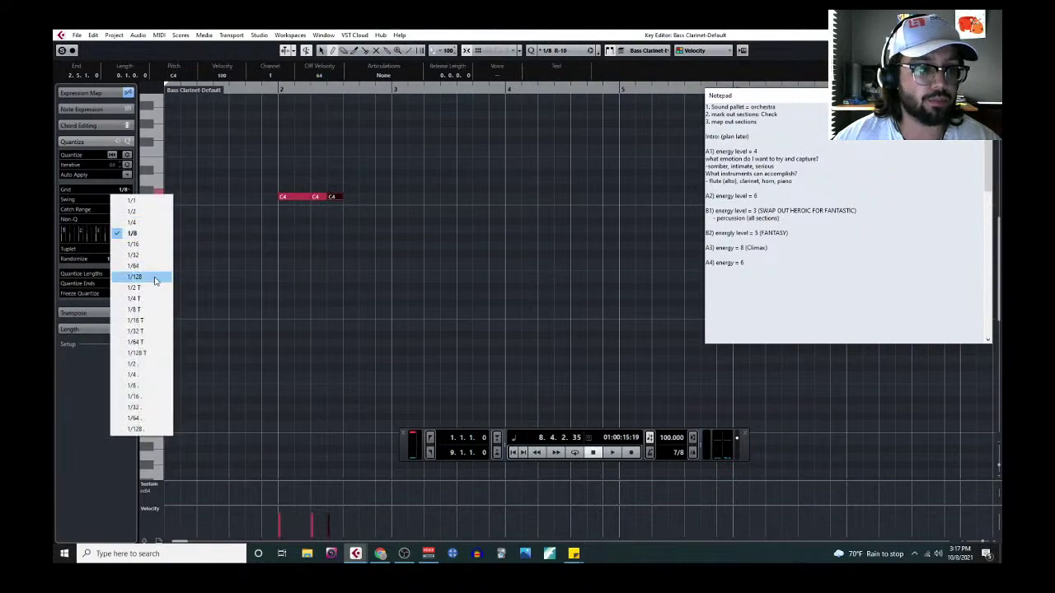
click(151, 246)
drag(340, 196, 359, 197)
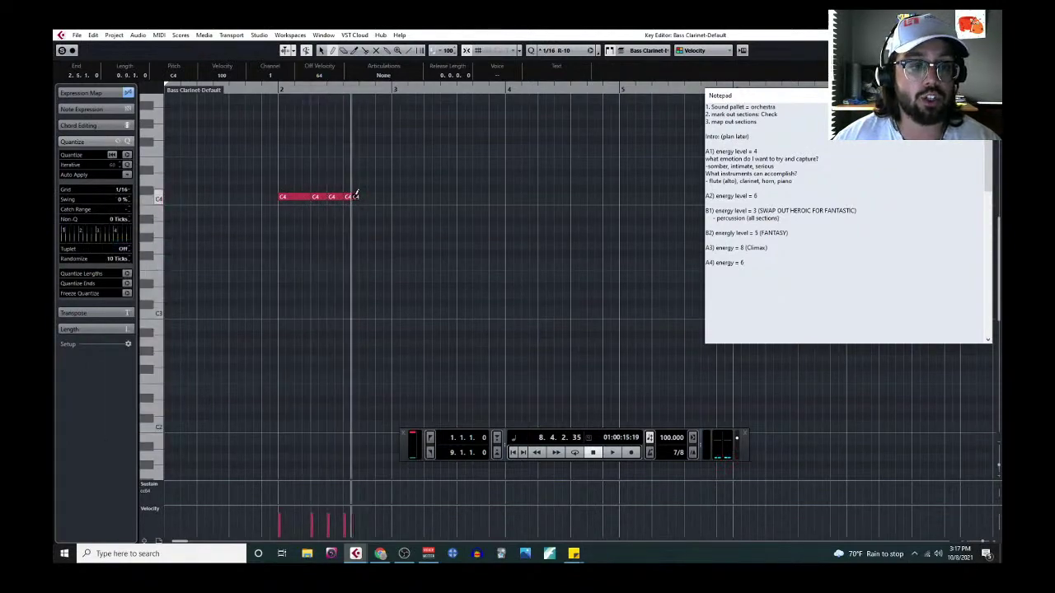
Step: Set the quantize grid to 1/2 and keep the Draw tool active for longer notes
click(125, 191)
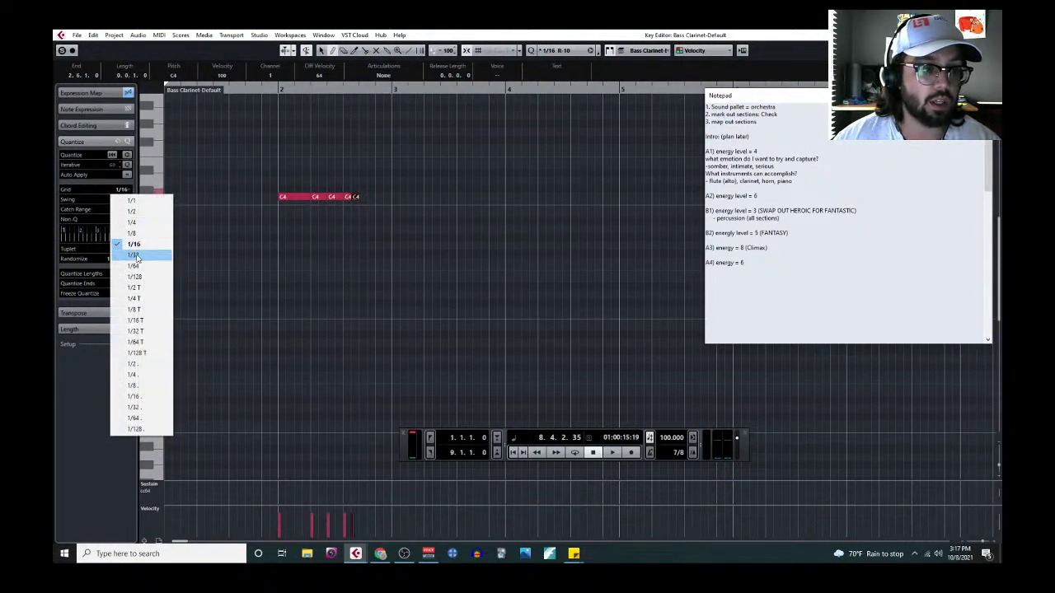
click(361, 271)
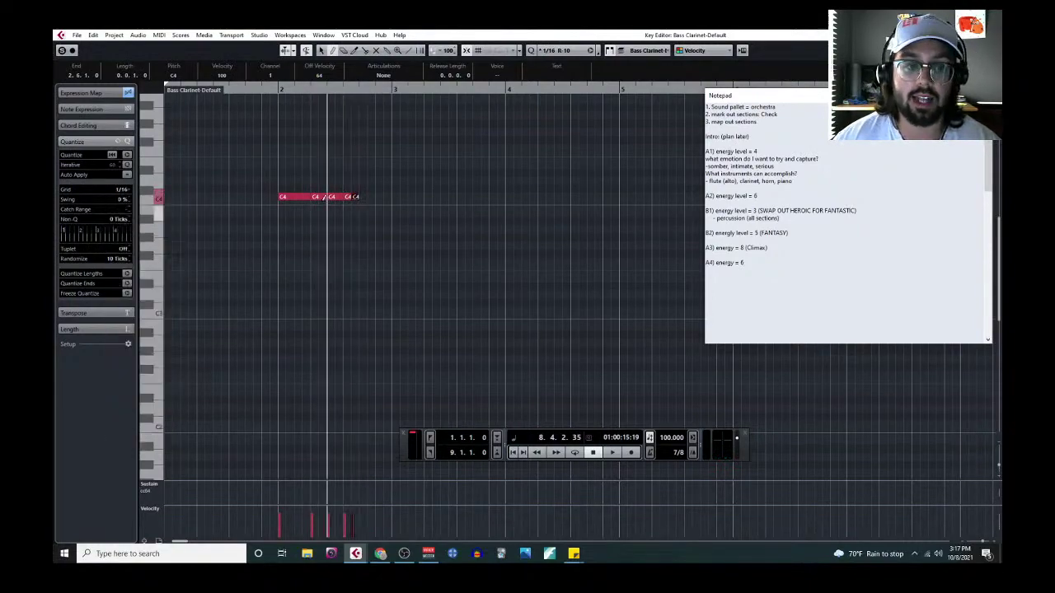
click(126, 191)
click(132, 211)
right_click(403, 203)
click(417, 196)
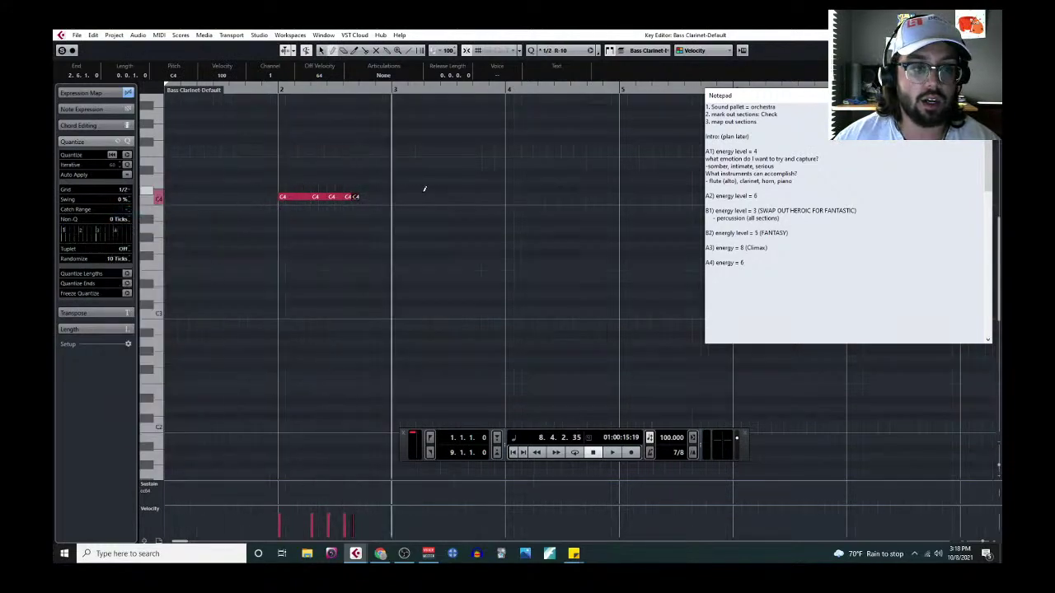
Step: Select all the C4 test notes in bar 2 and delete them
right_click(340, 206)
click(346, 207)
drag(288, 176, 365, 223)
key(Delete)
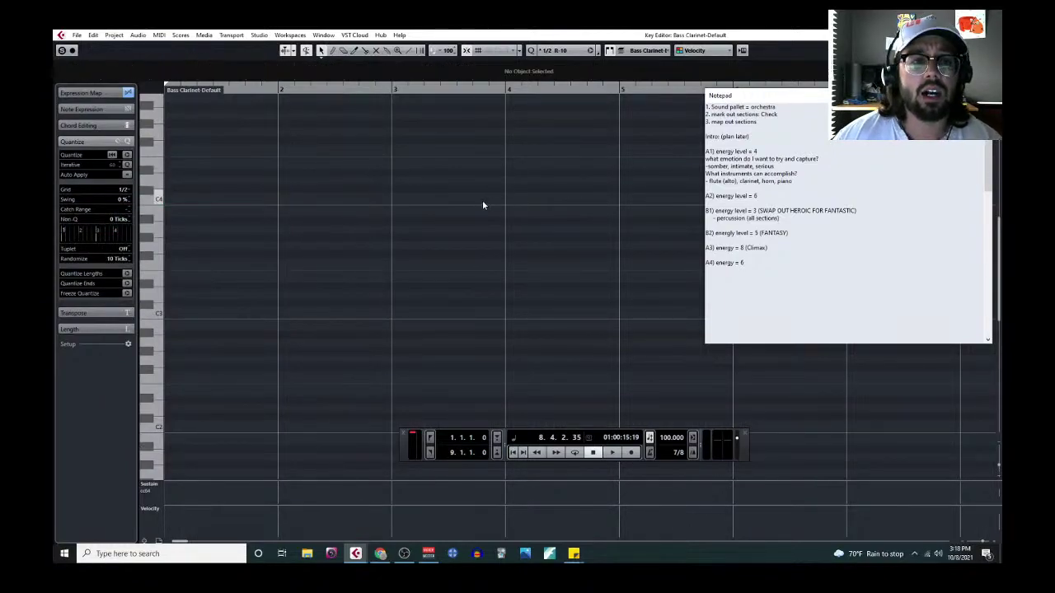
Step: Close the bass clarinet part's Key Editor and return to the woodwind tracks in the project
key(g)
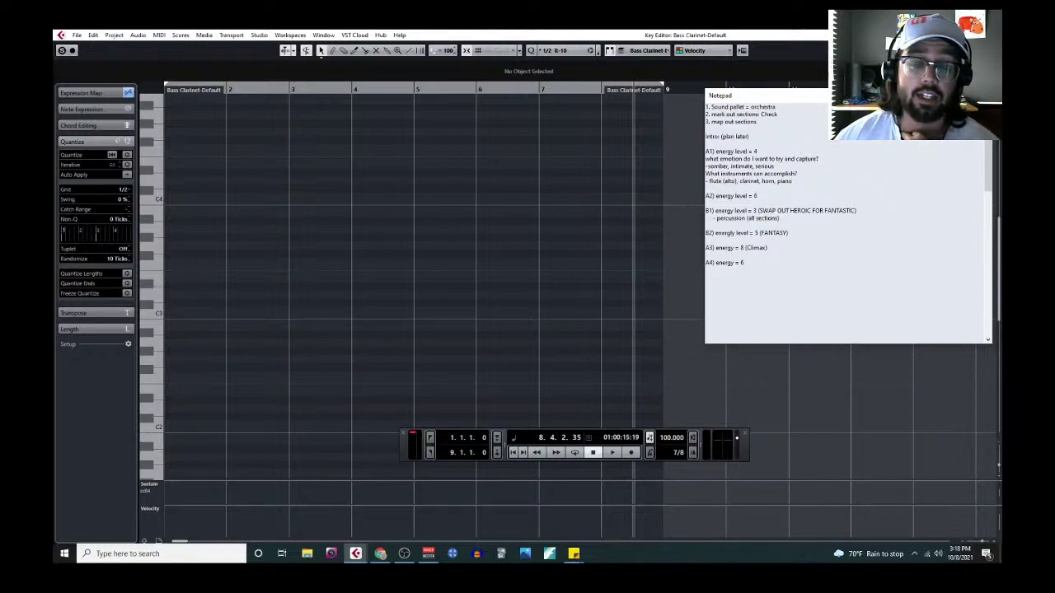
key(ctrl+w)
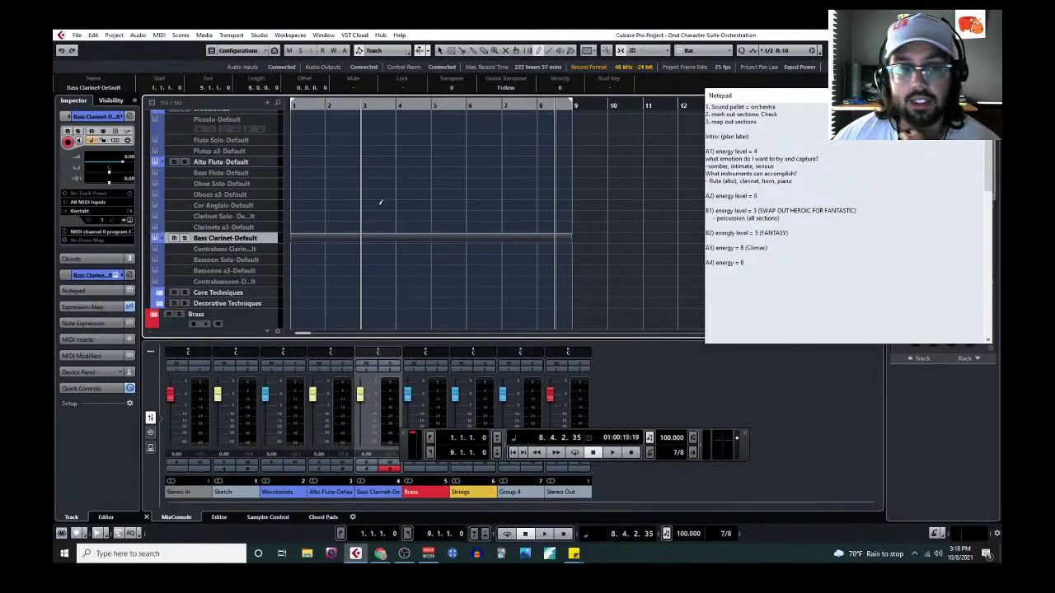
scroll(380, 202, up, 4)
scroll(380, 222, down, 1)
scroll(371, 210, up, 1)
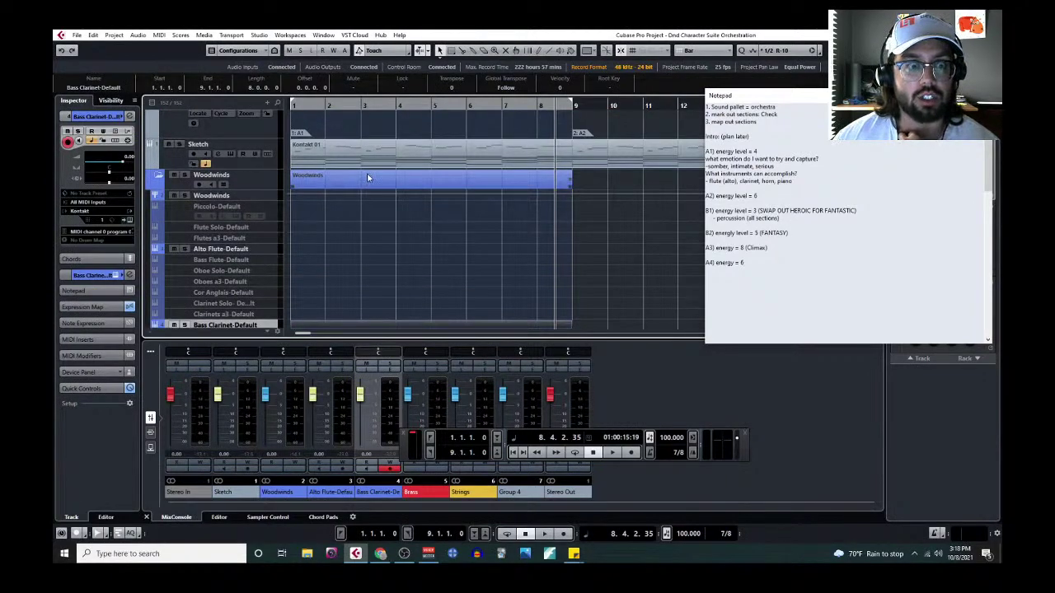
scroll(375, 193, down, 1)
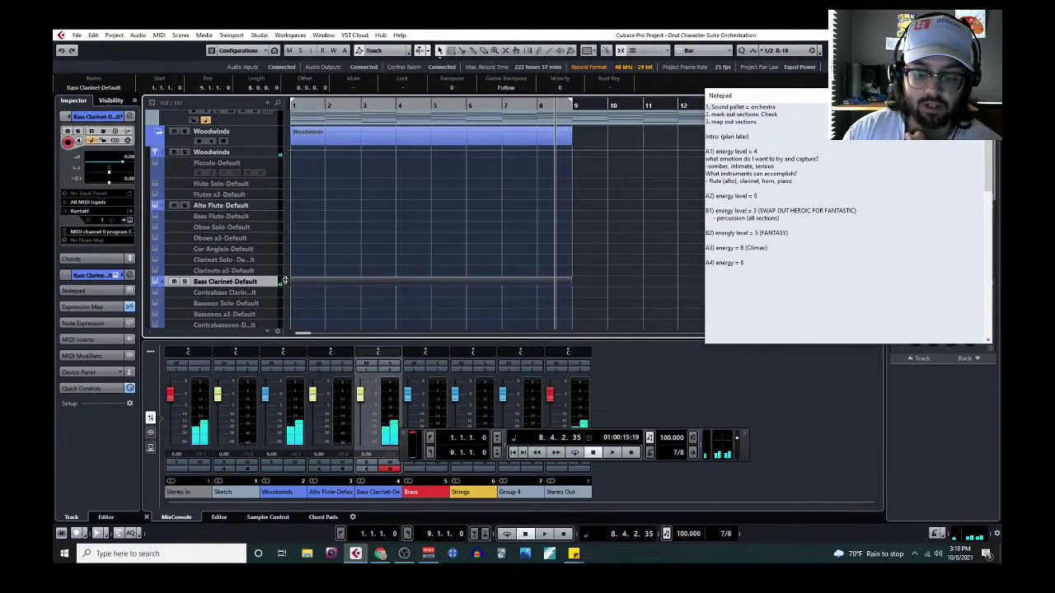
Step: Open the Sketch track's Kontakt 01 part in the Key Editor
scroll(360, 158, up, 1)
click(360, 157)
click(159, 35)
click(177, 43)
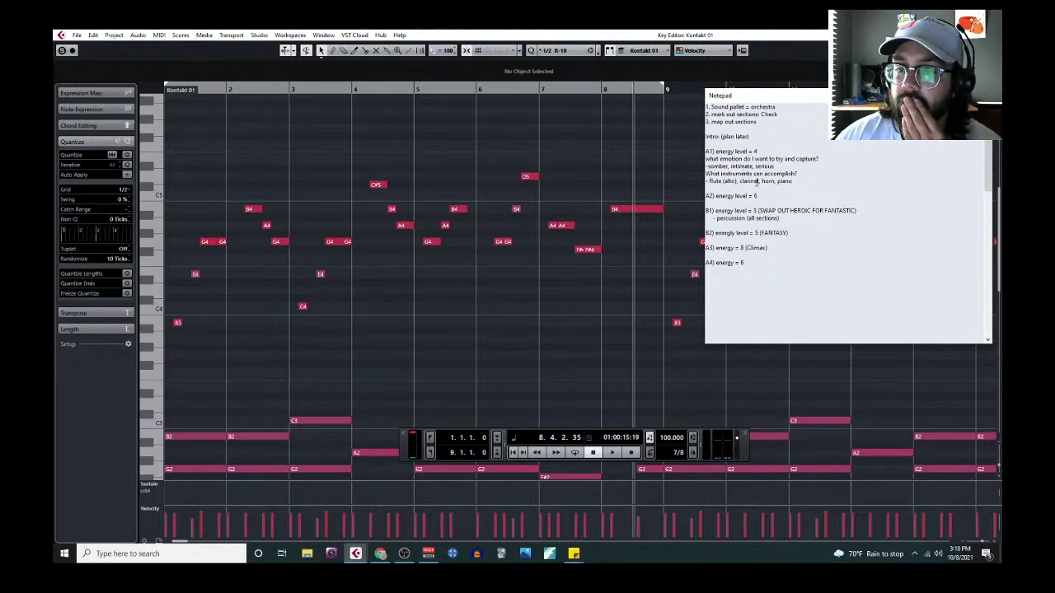
Step: Remove the clarinet from the A1 instrument line in the notes, leaving "flute (alto), horn, piano"
drag(739, 185, 754, 188)
key(BackSpace)
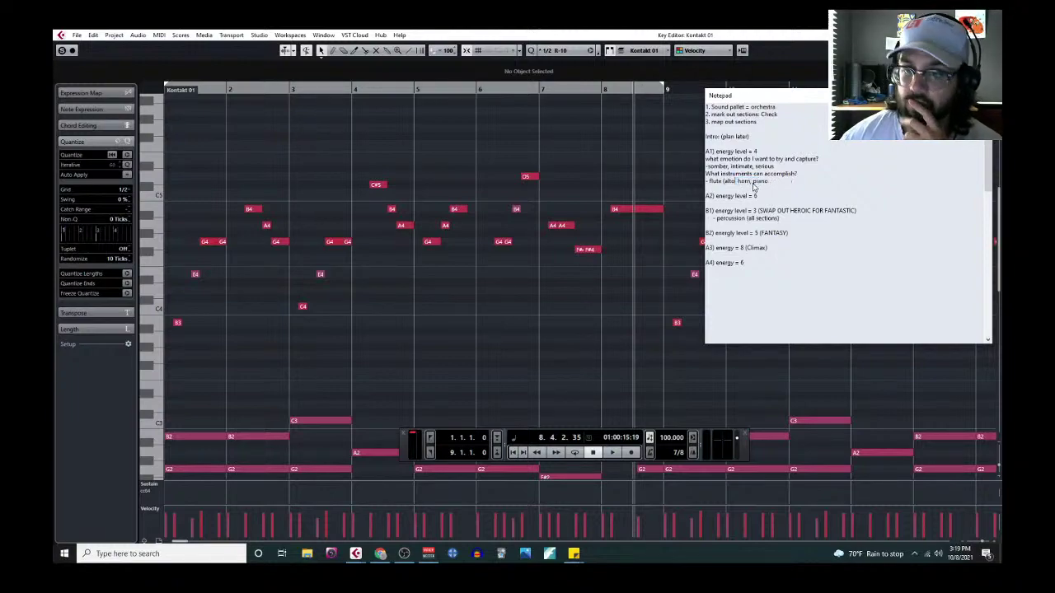
text())
key(Delete)
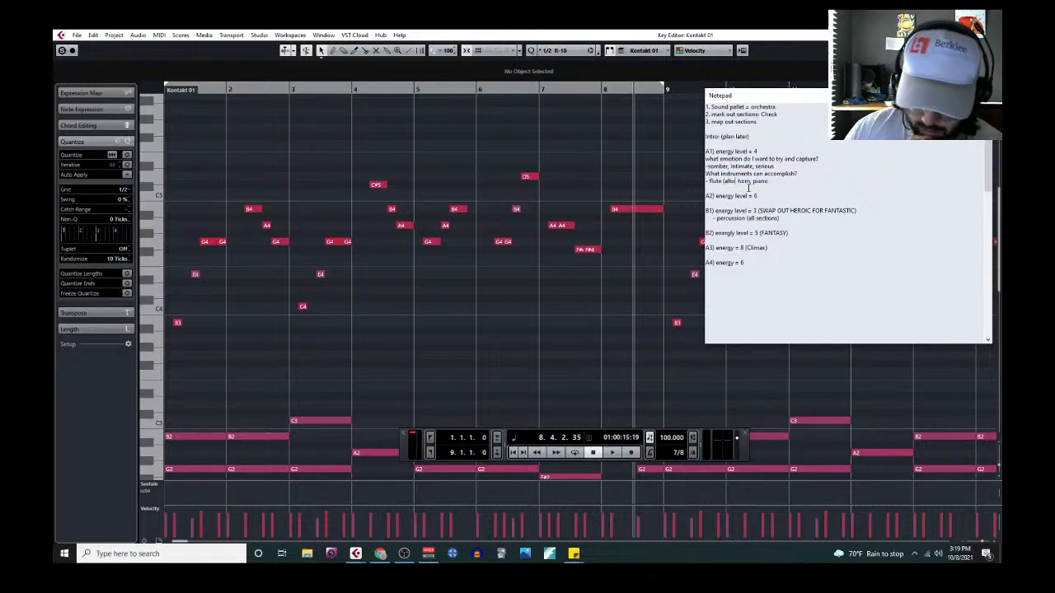
text())
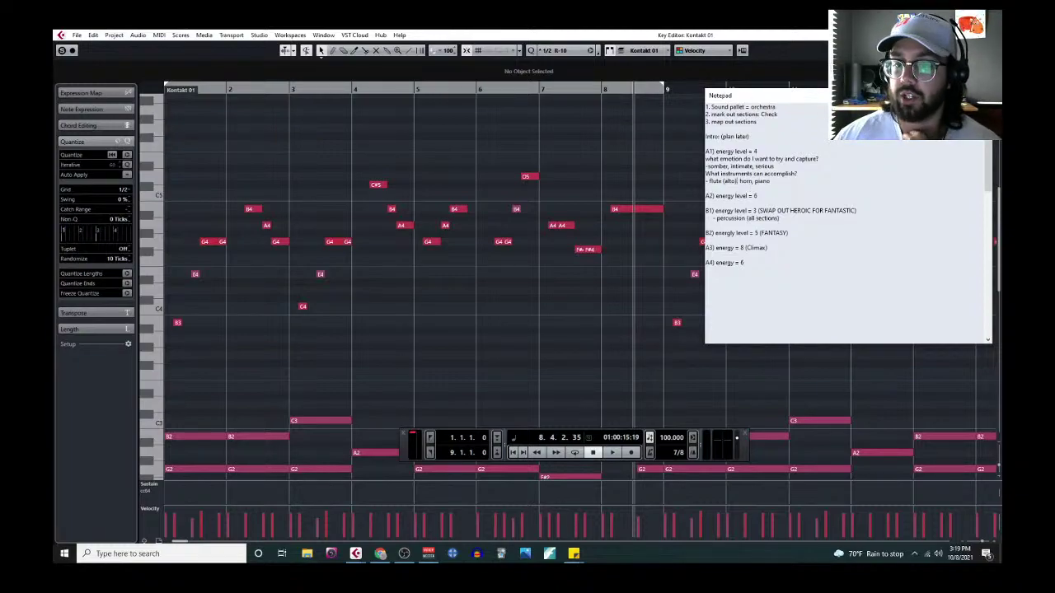
Step: Disable the Bass Clarinet-Default track and delete its empty part spanning bars 1 to 8
key(alt+Tab)
scroll(321, 206, down, 2)
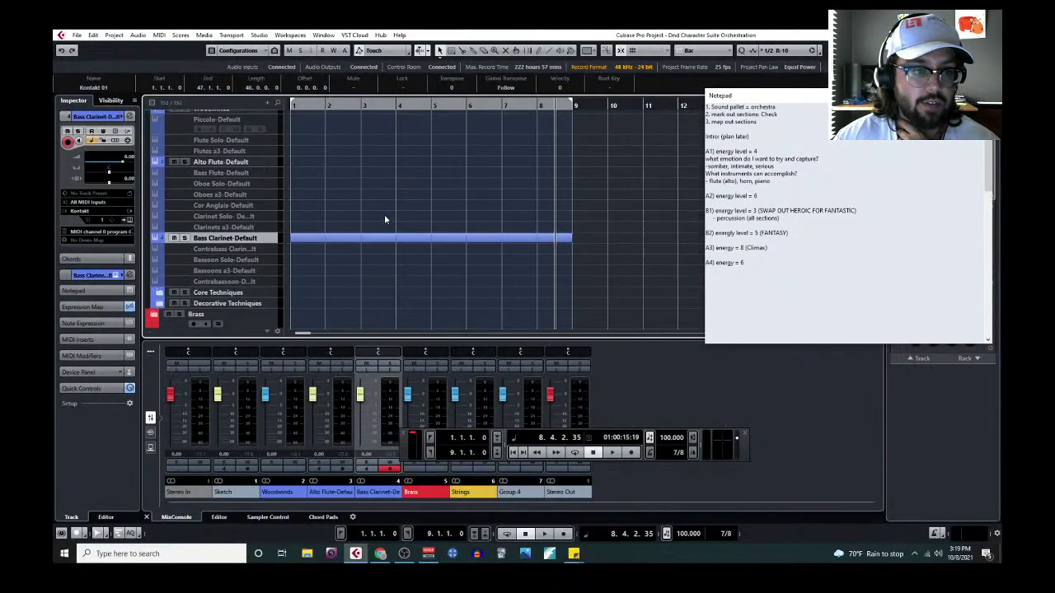
scroll(247, 264, down, 2)
scroll(332, 245, up, 5)
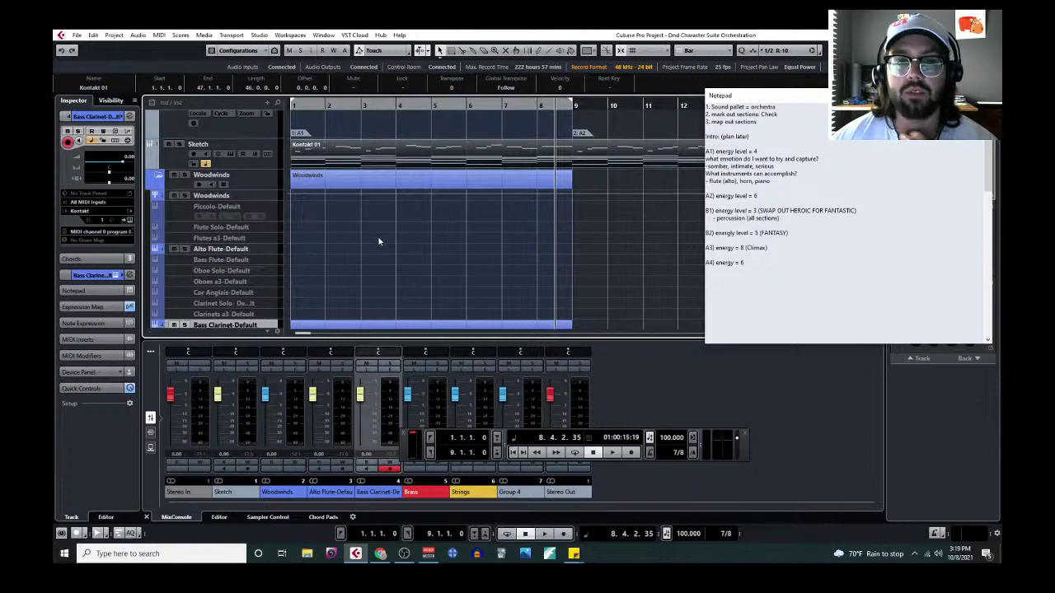
scroll(379, 241, down, 2)
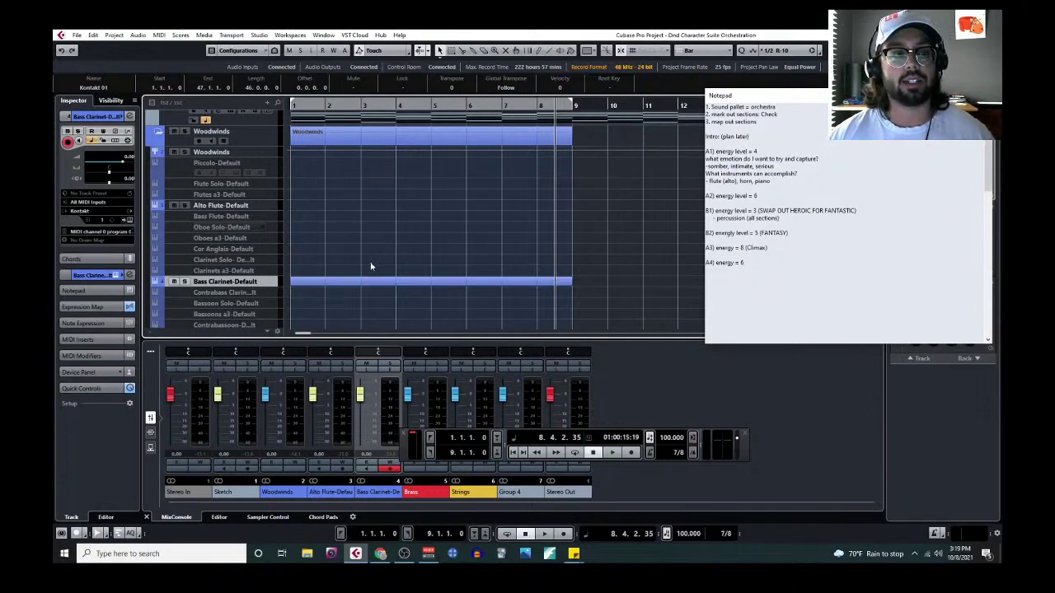
scroll(368, 256, down, 2)
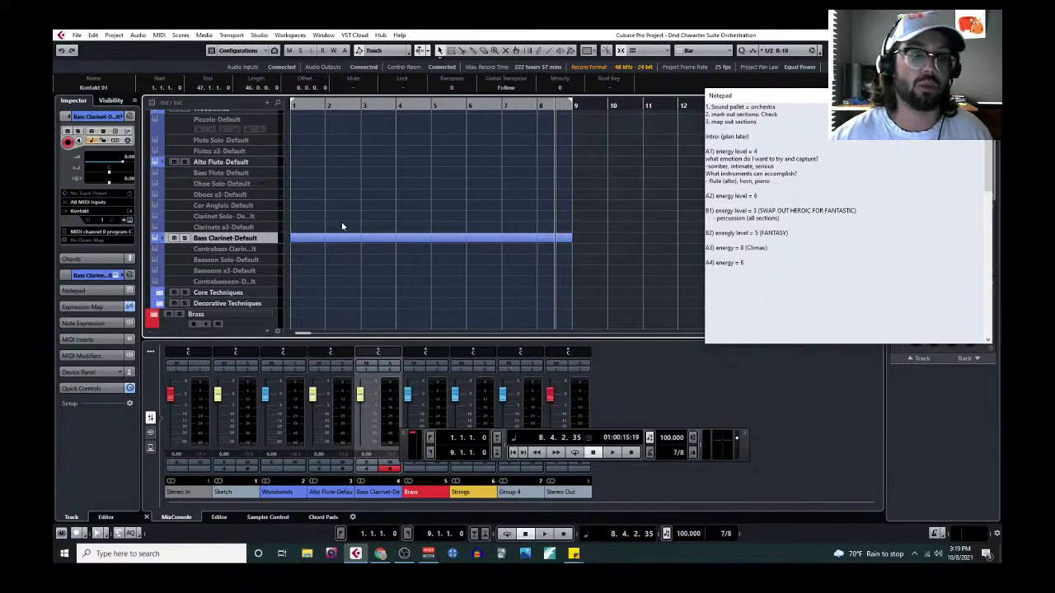
scroll(343, 227, up, 4)
scroll(341, 222, down, 2)
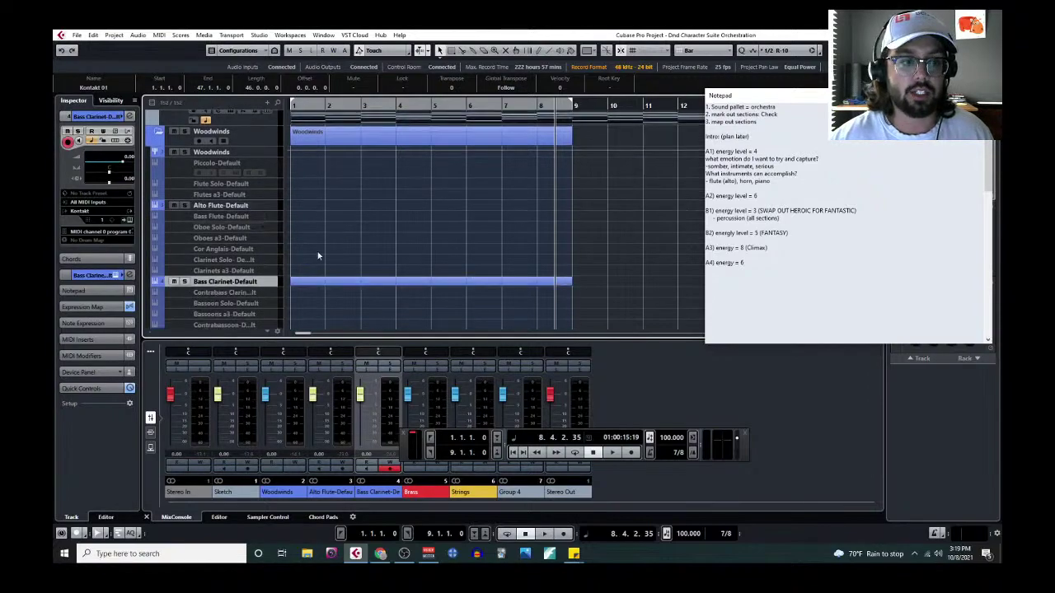
right_click(277, 285)
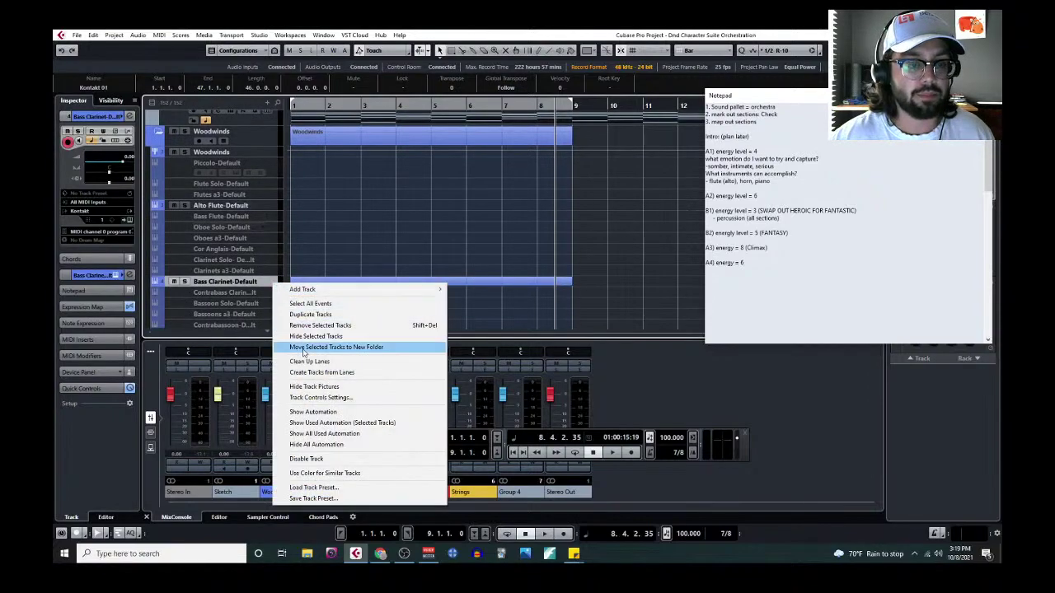
click(305, 460)
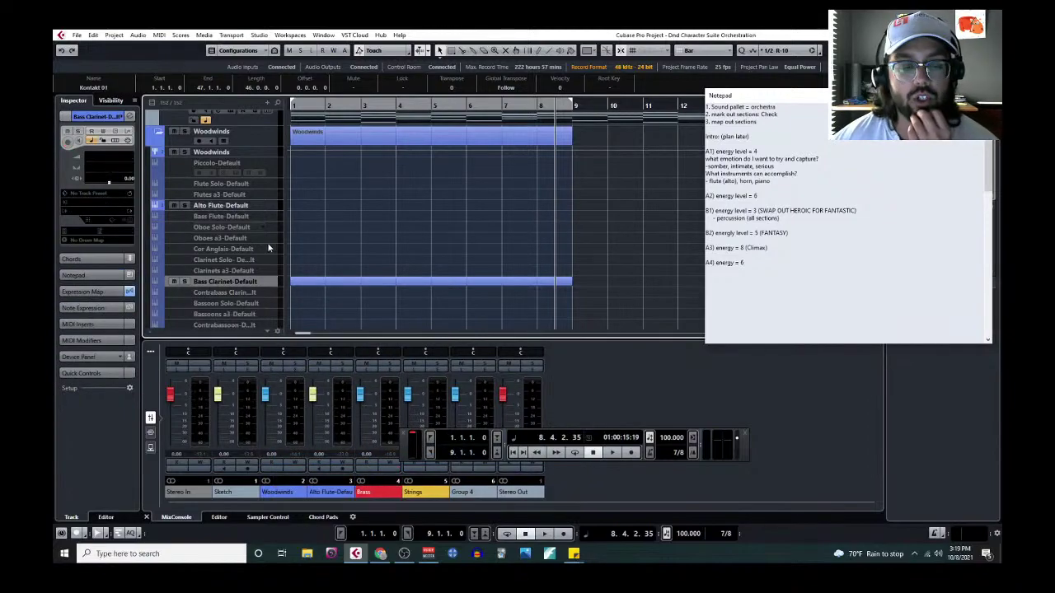
click(354, 283)
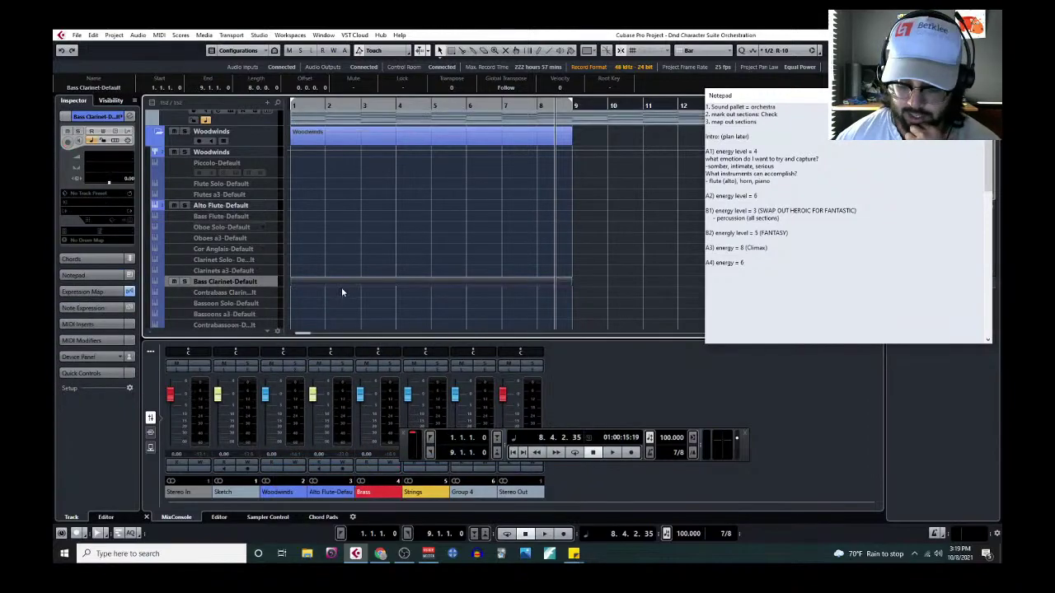
key(Delete)
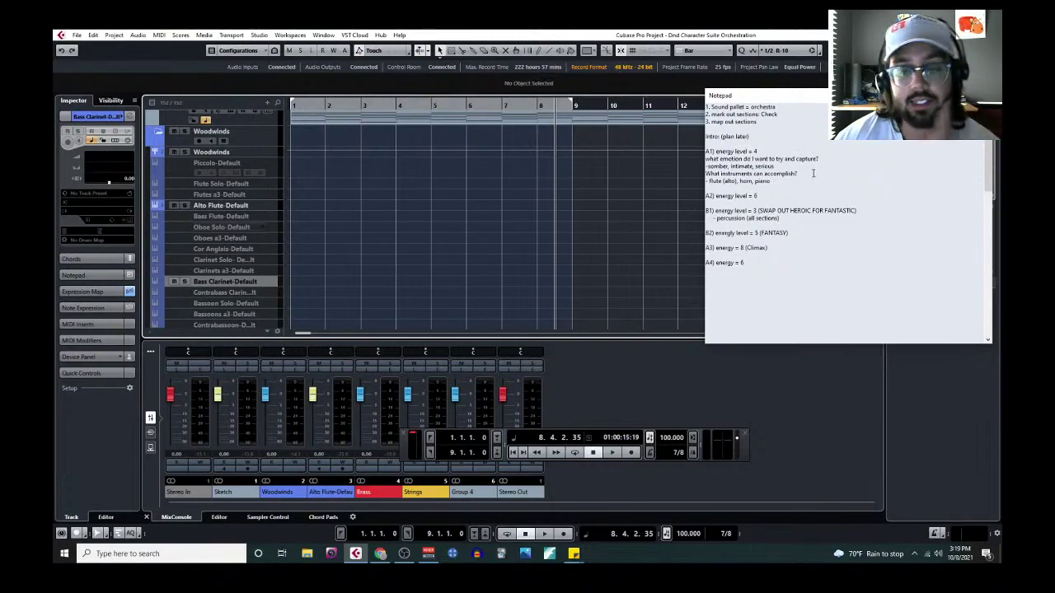
Step: Open the Kontakt 01 sketch part in the Key Editor and examine its melody and low chord notes
scroll(367, 164, up, 2)
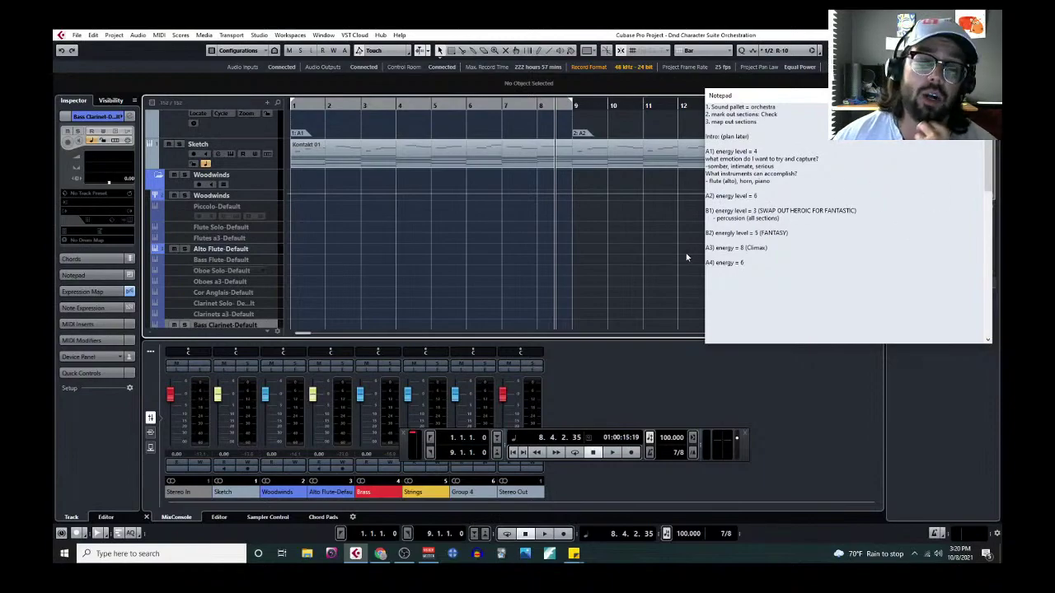
scroll(678, 252, down, 3)
scroll(678, 253, up, 3)
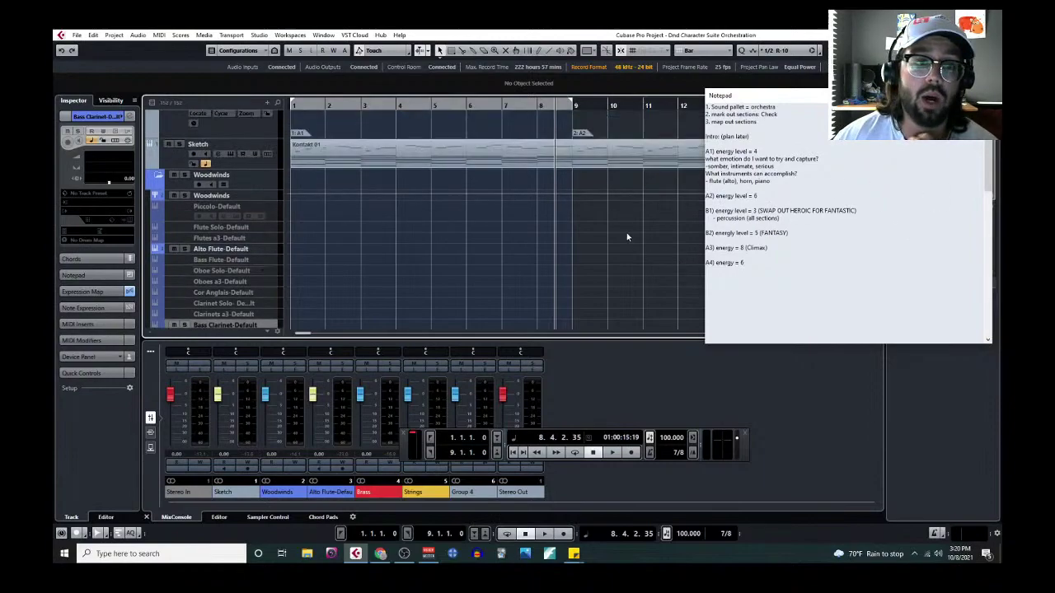
click(418, 158)
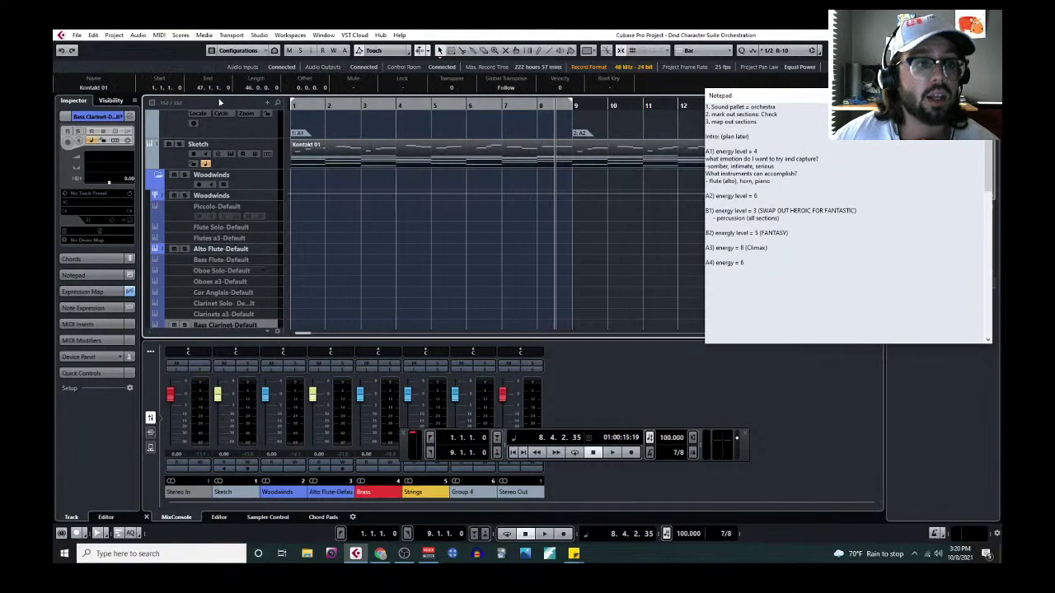
click(159, 35)
click(183, 45)
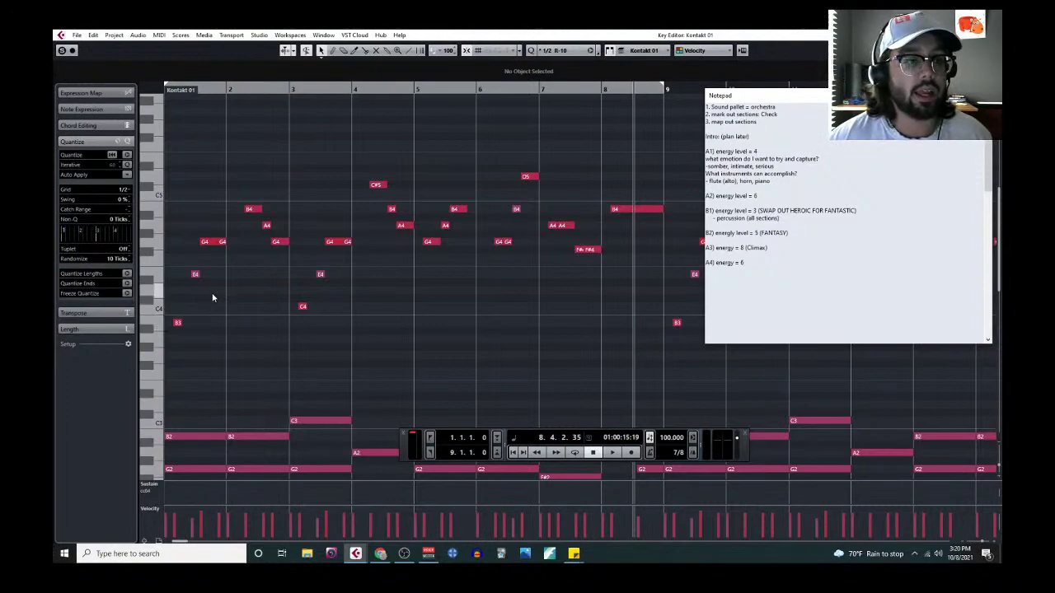
scroll(213, 292, down, 3)
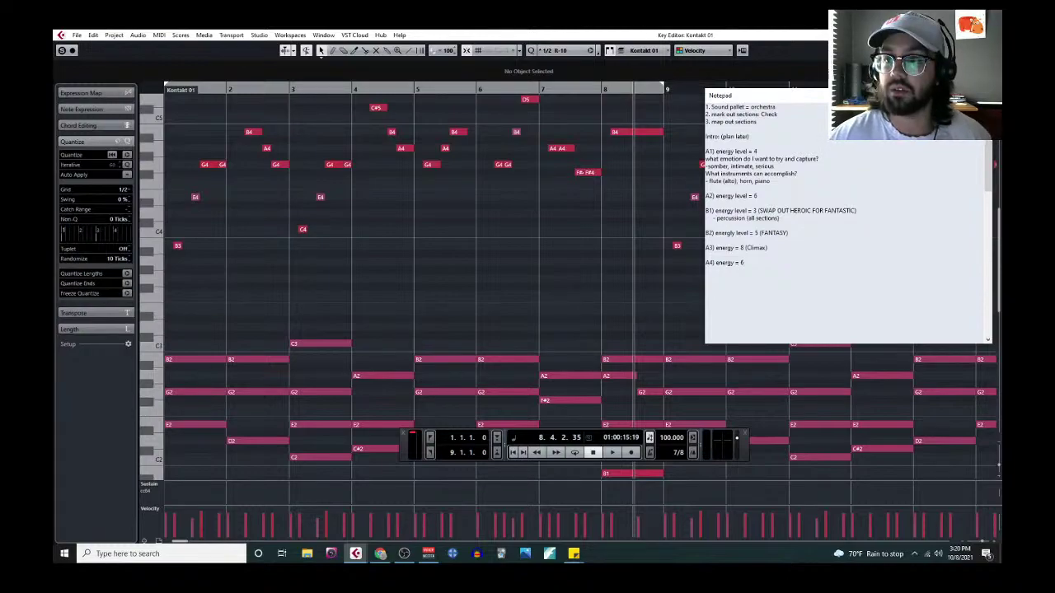
click(962, 35)
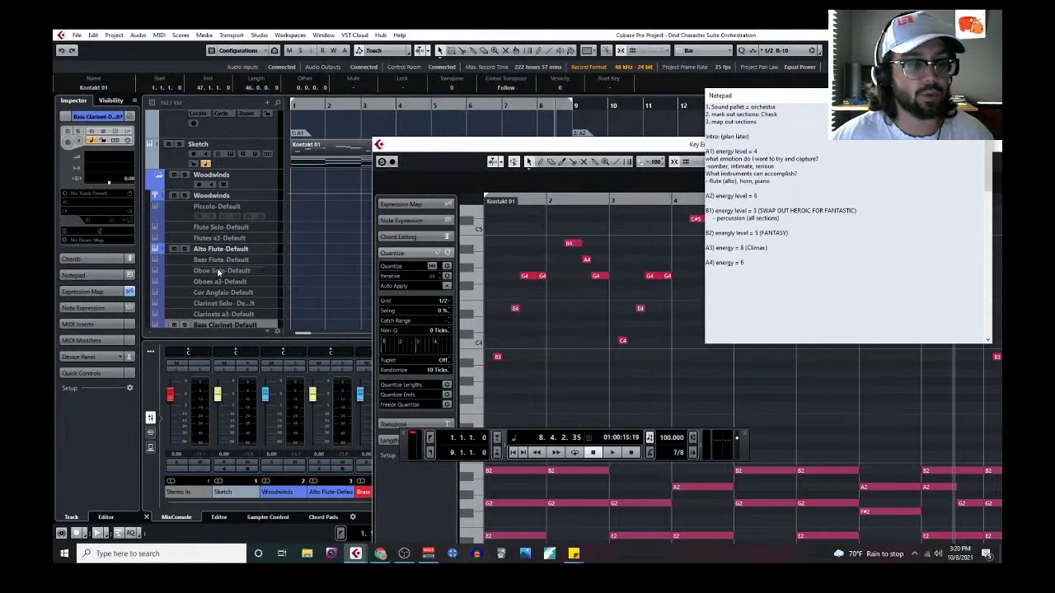
Step: Collapse the Woodwinds folder and expand the Brass folder to reach the horn tracks
scroll(219, 273, down, 2)
click(161, 138)
click(161, 137)
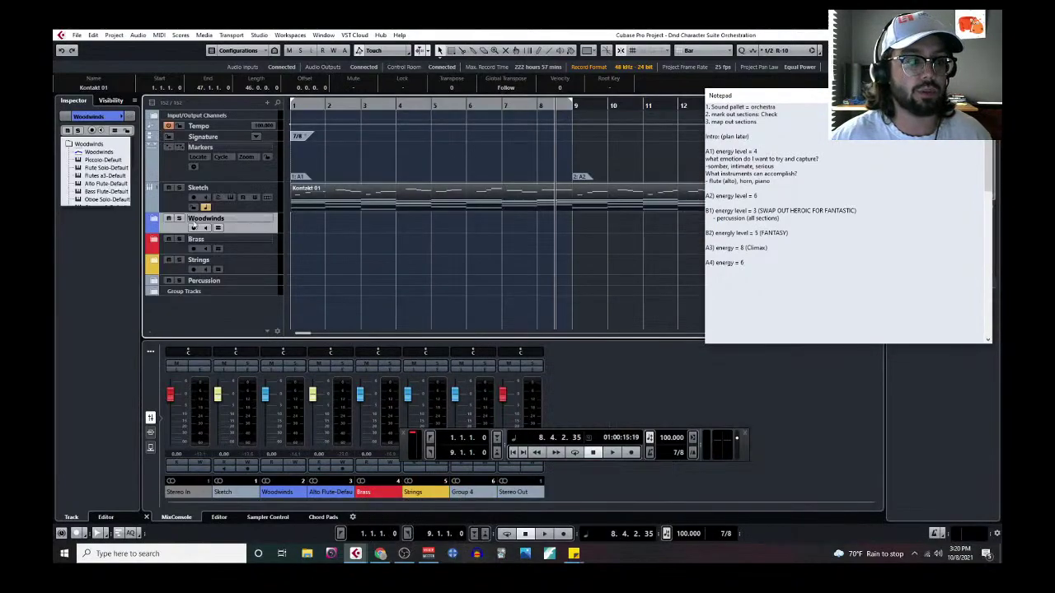
scroll(215, 265, down, 2)
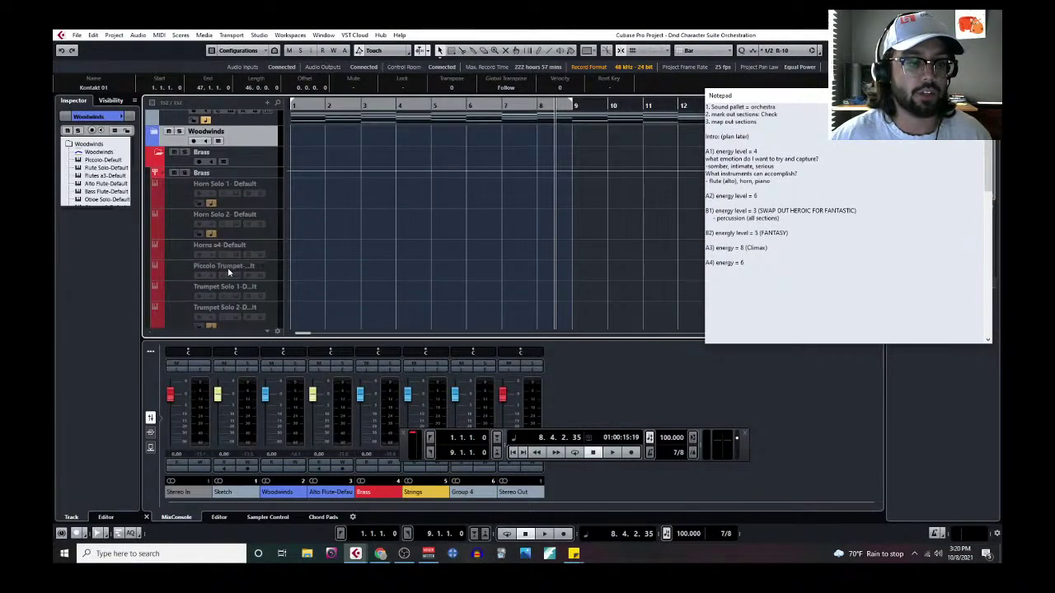
Step: Enable the Horn Solo 2-Default track in the Brass folder
click(273, 218)
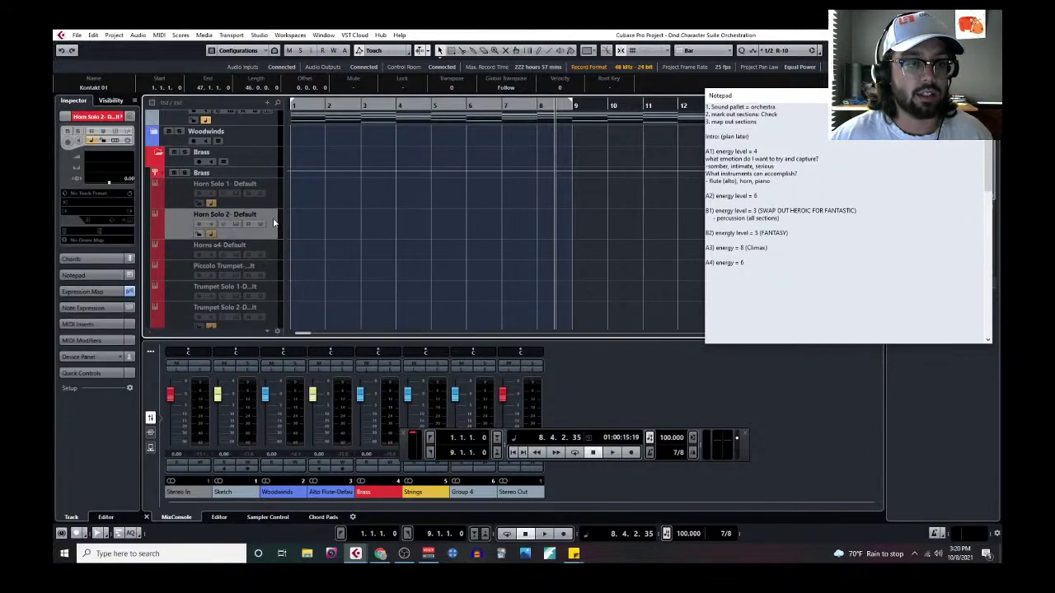
right_click(272, 218)
key(Escape)
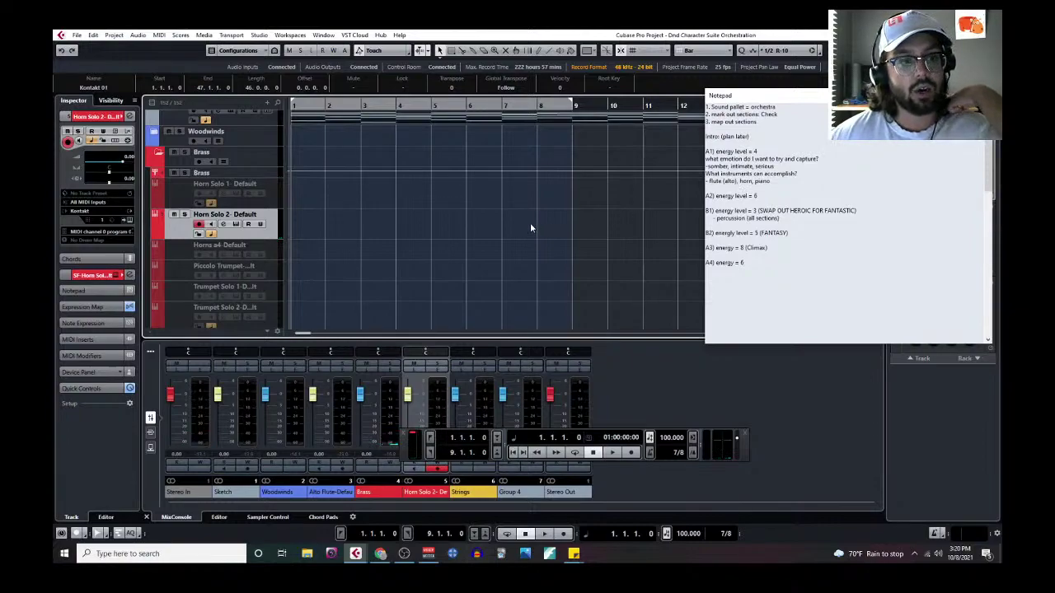
Step: Review the Kontakt 01 sketch notes in a maximized Key Editor and close the editor
scroll(329, 211, up, 4)
click(159, 34)
click(173, 47)
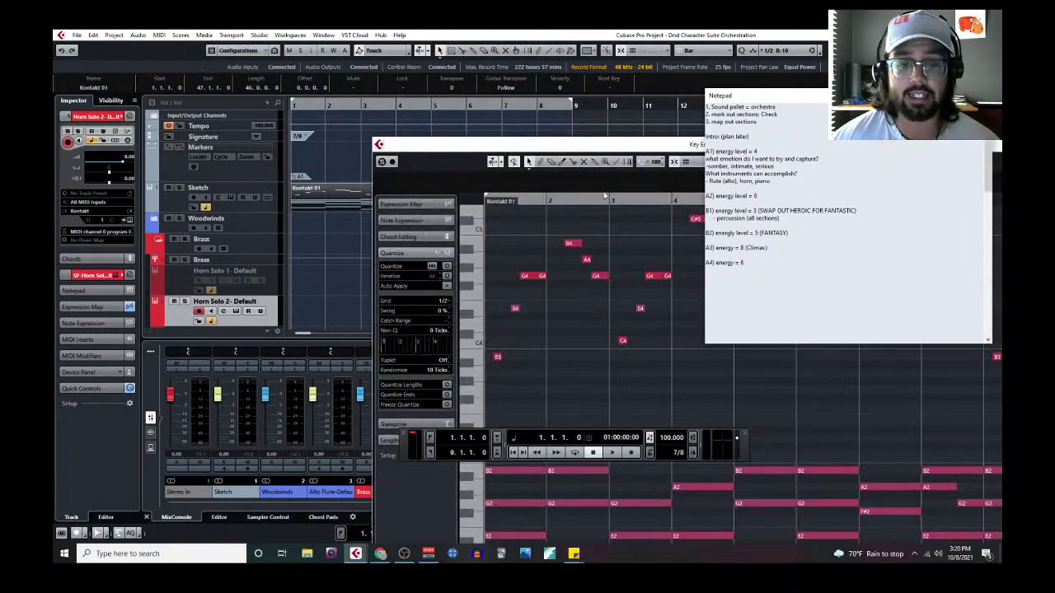
double_click(602, 145)
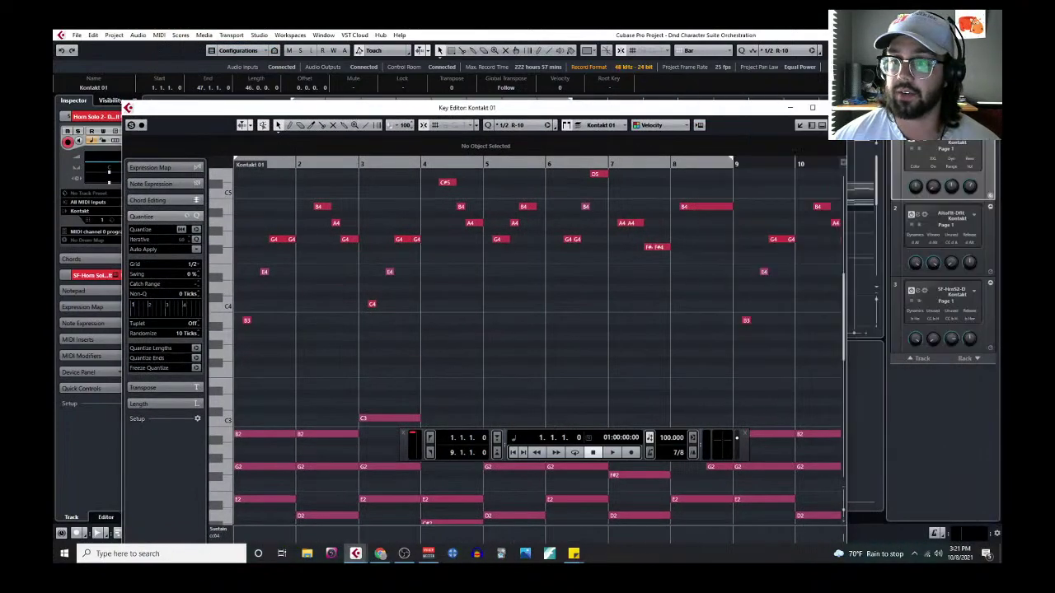
click(813, 109)
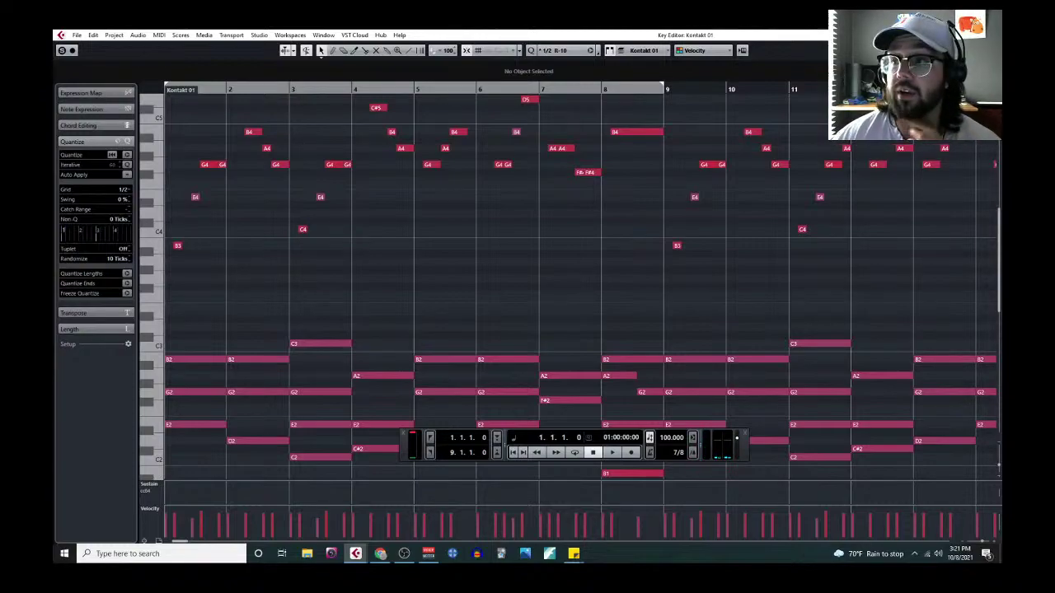
key(ctrl+w)
Step: Open the Horn Solo 2 instrument in Kontakt and audition notes across its playable range
scroll(238, 272, down, 2)
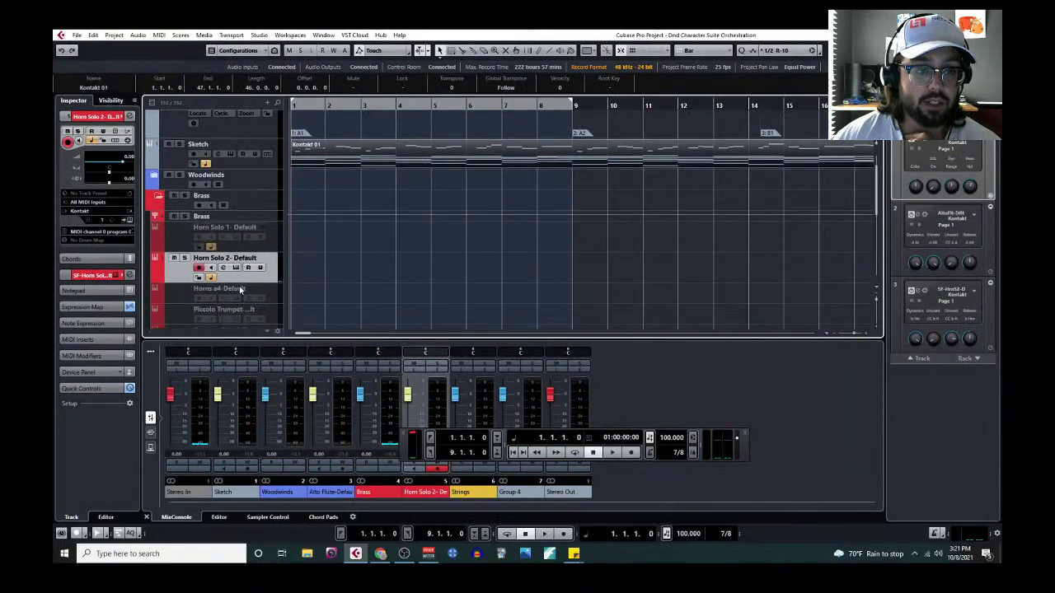
click(236, 269)
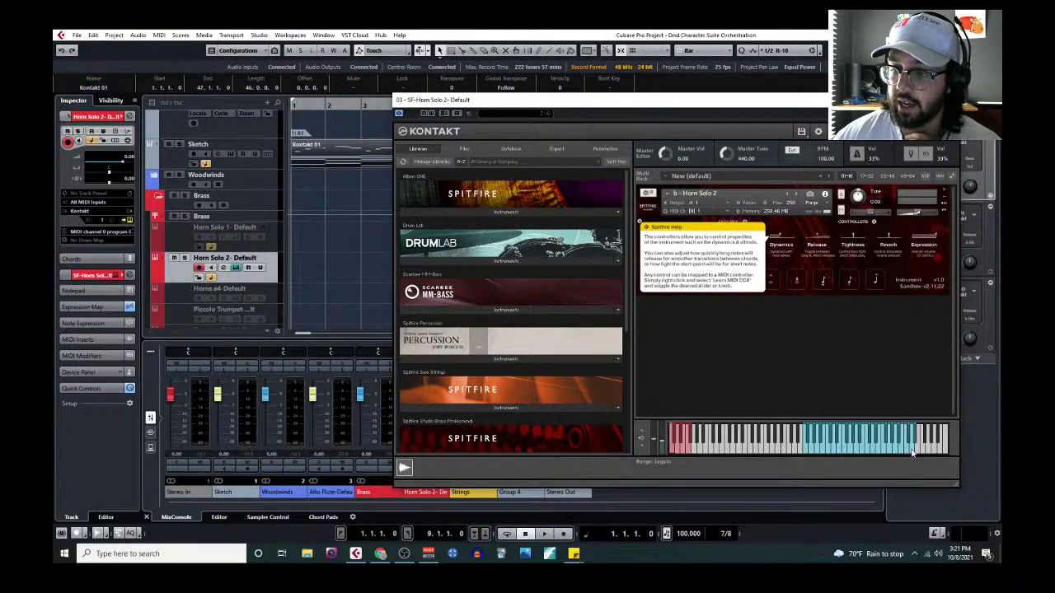
click(829, 452)
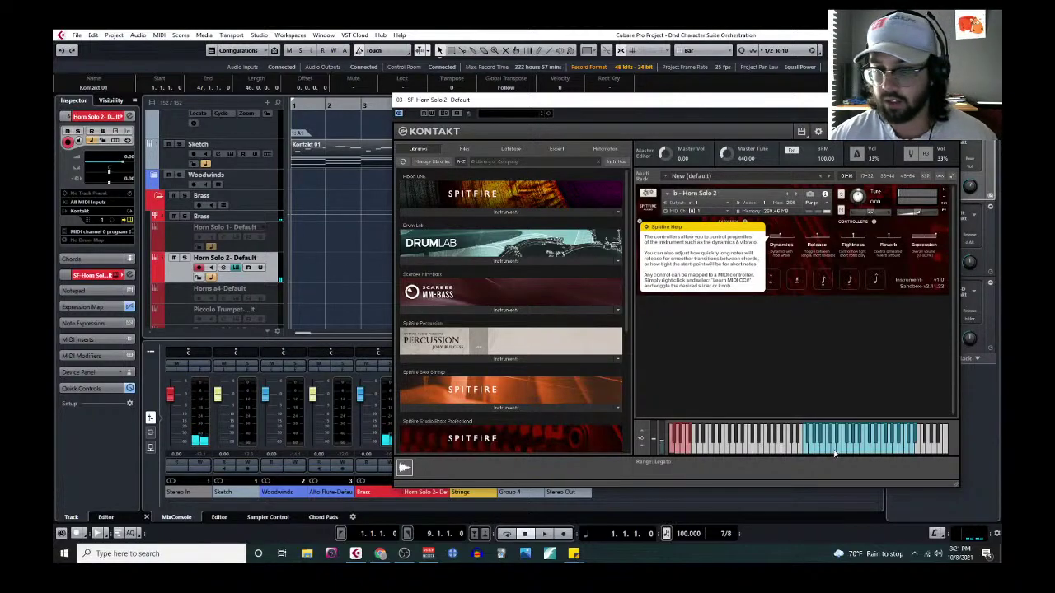
click(867, 451)
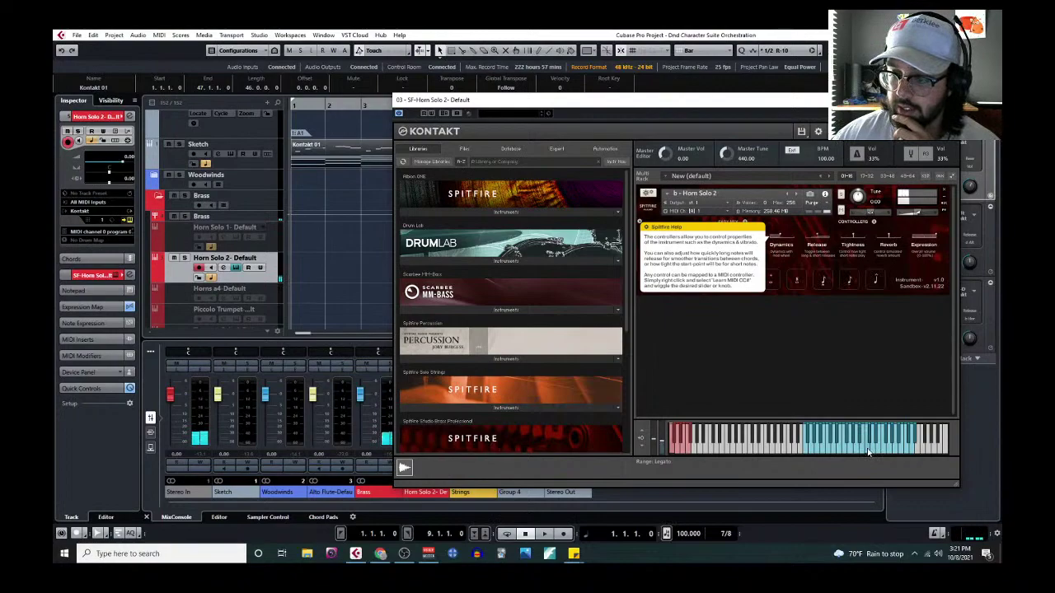
click(867, 448)
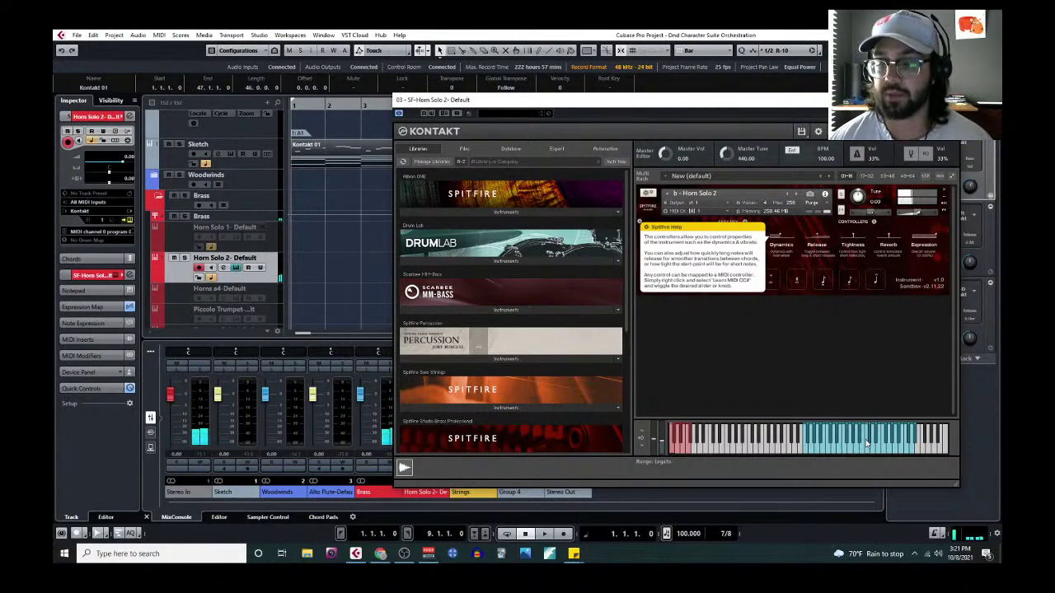
Step: Audition one more high horn note, close the Horn Solo 2 instrument, and examine the Kontakt 01 melody in the Key Editor
click(906, 447)
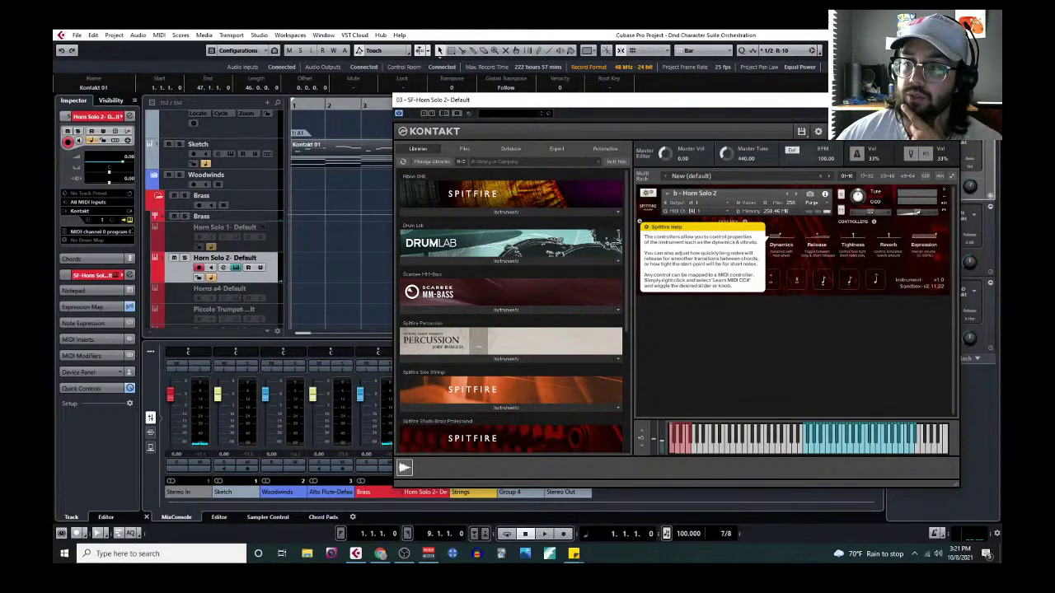
click(387, 259)
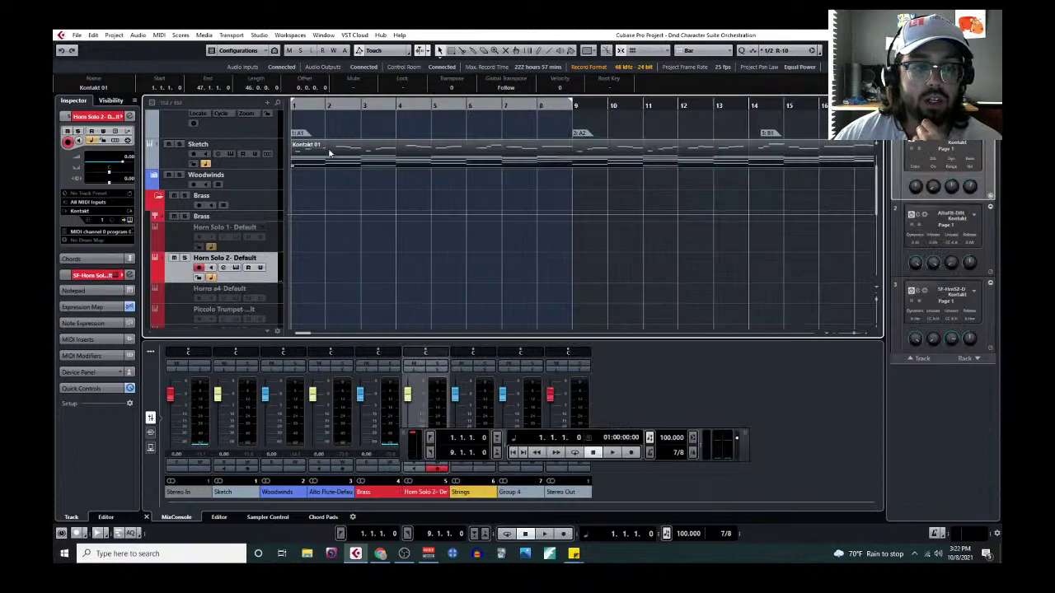
click(159, 36)
click(173, 44)
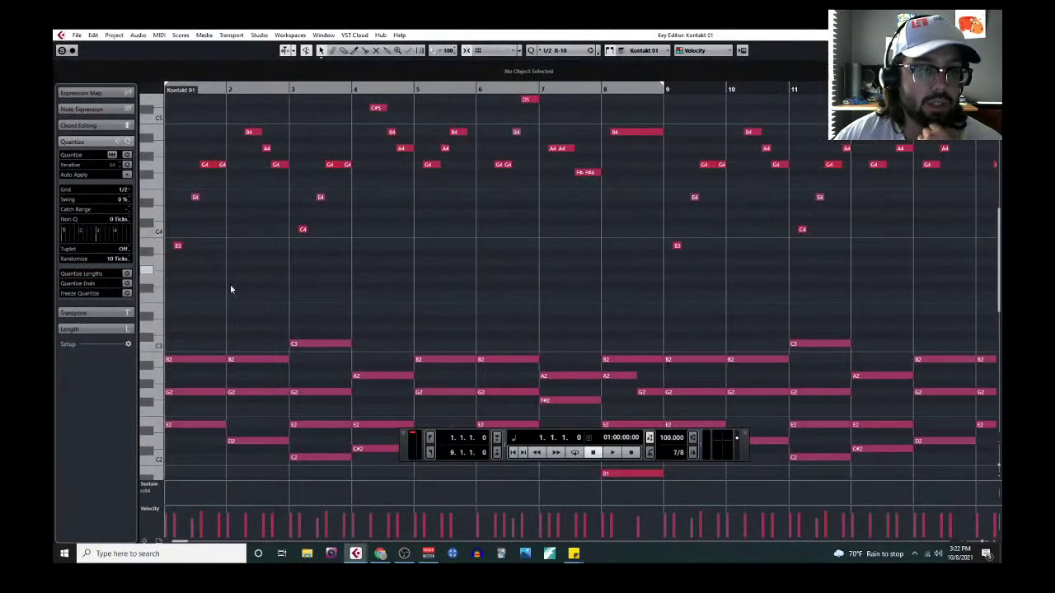
scroll(206, 223, up, 3)
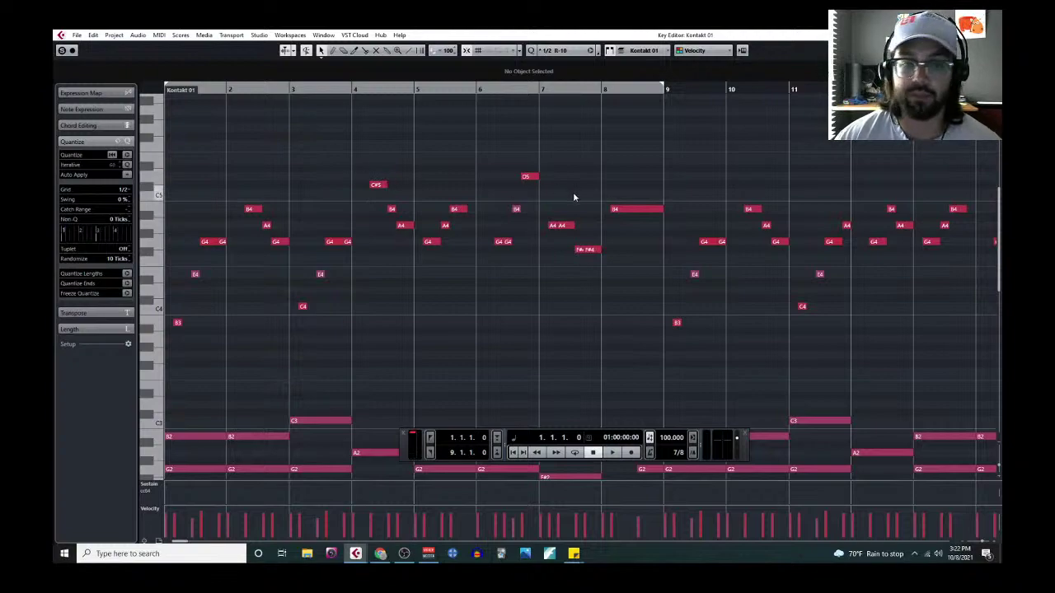
scroll(573, 192, down, 3)
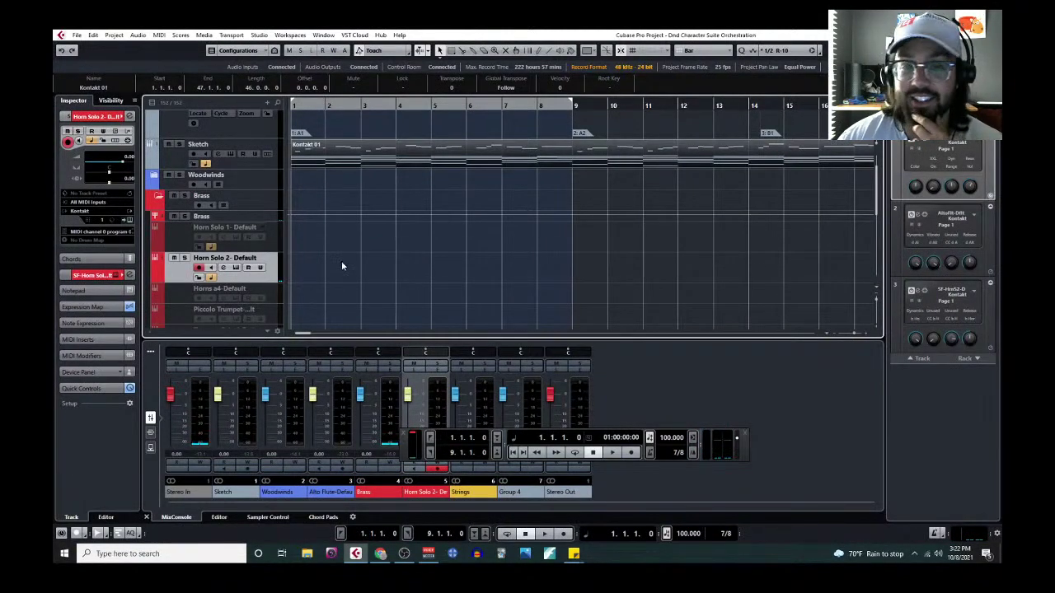
Step: Open the project notepad and cut the A1 instrument list down to horn, keeping a blank line before A2
scroll(321, 272, down, 2)
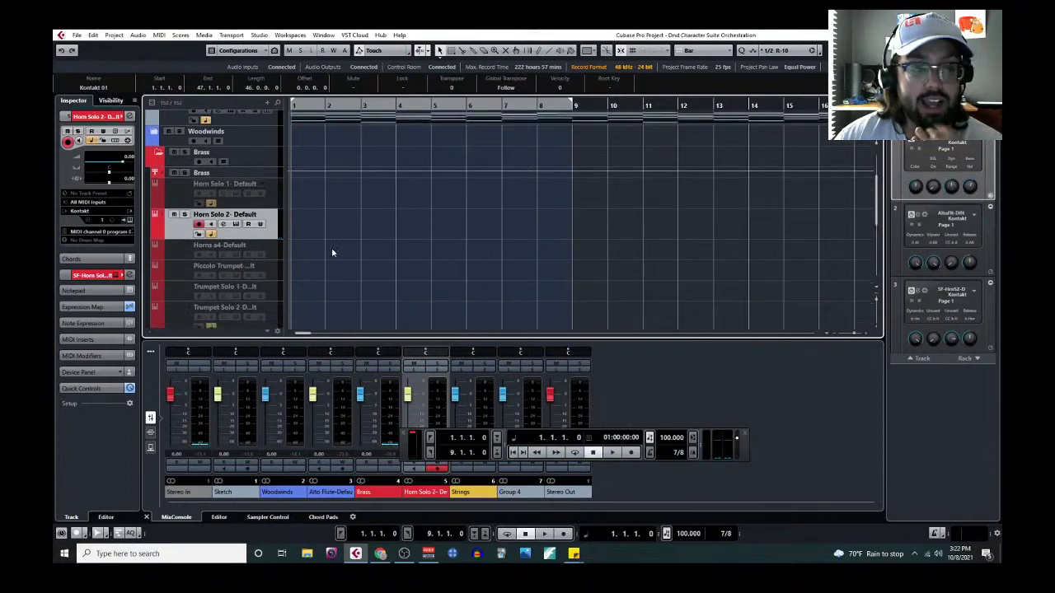
click(115, 35)
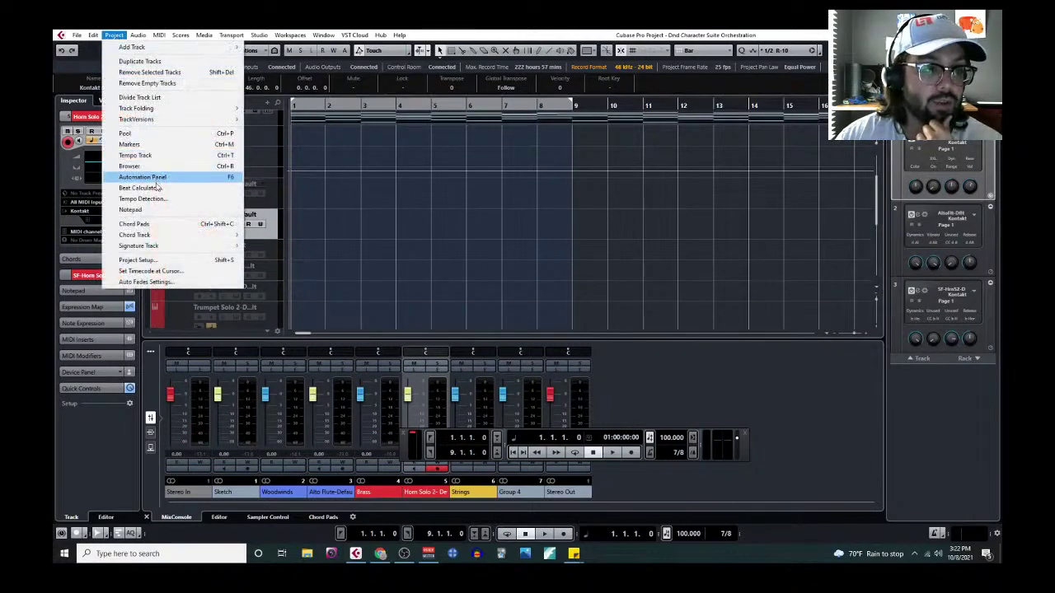
click(162, 213)
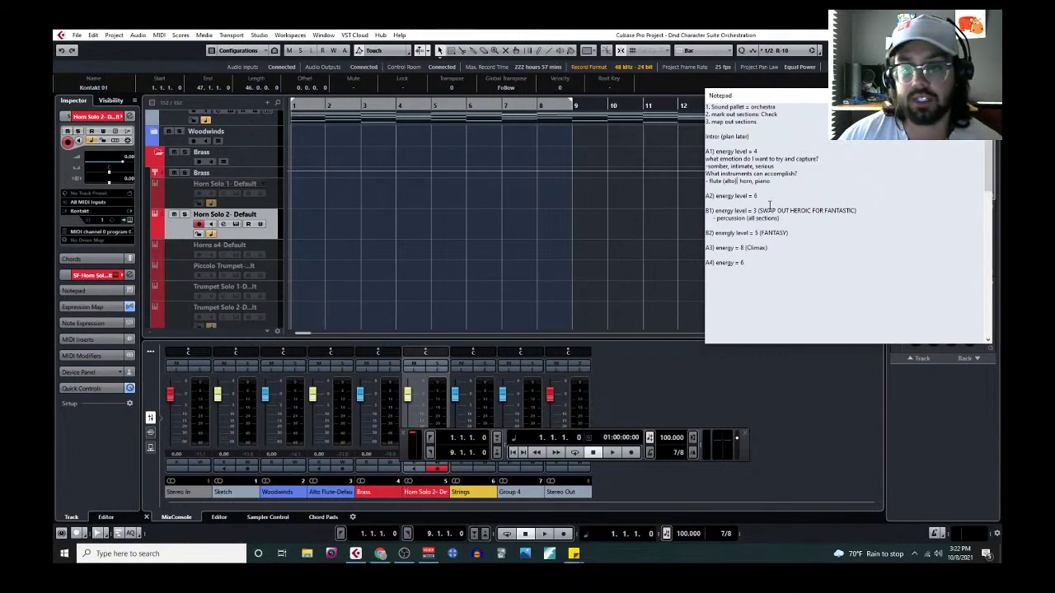
drag(739, 183, 707, 188)
key(BackSpace)
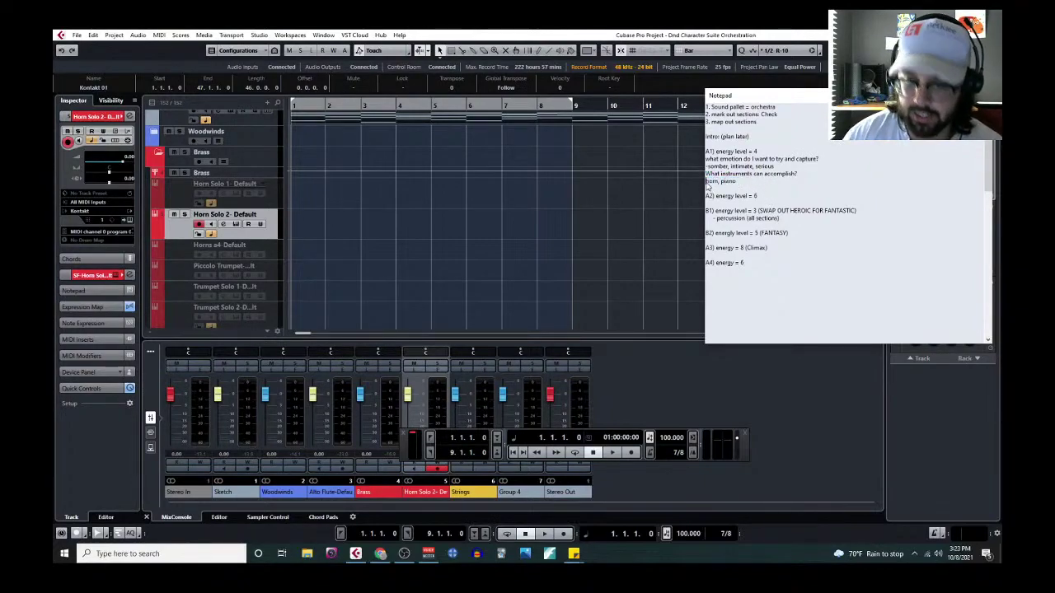
drag(717, 181, 738, 186)
key(BackSpace)
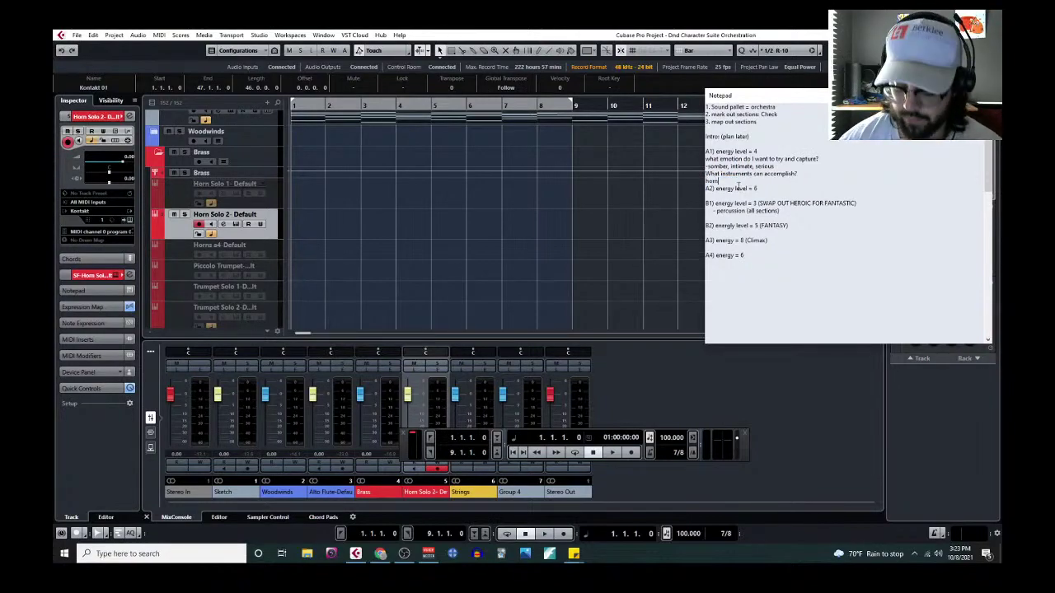
key(Return)
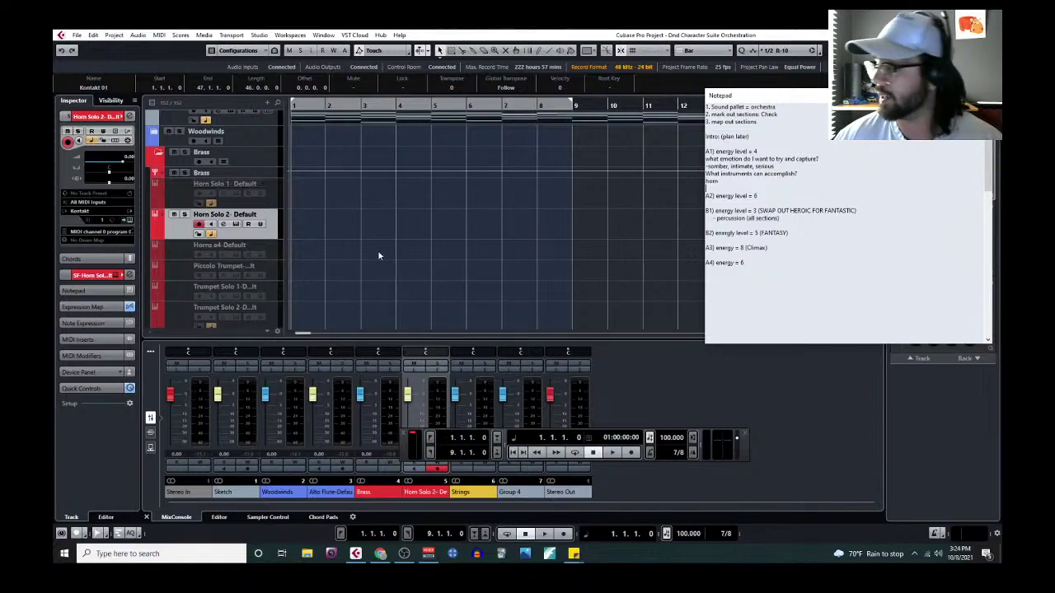
Step: Set the project's bar offset to 1 and keep the project content at its bar positions
scroll(379, 256, down, 2)
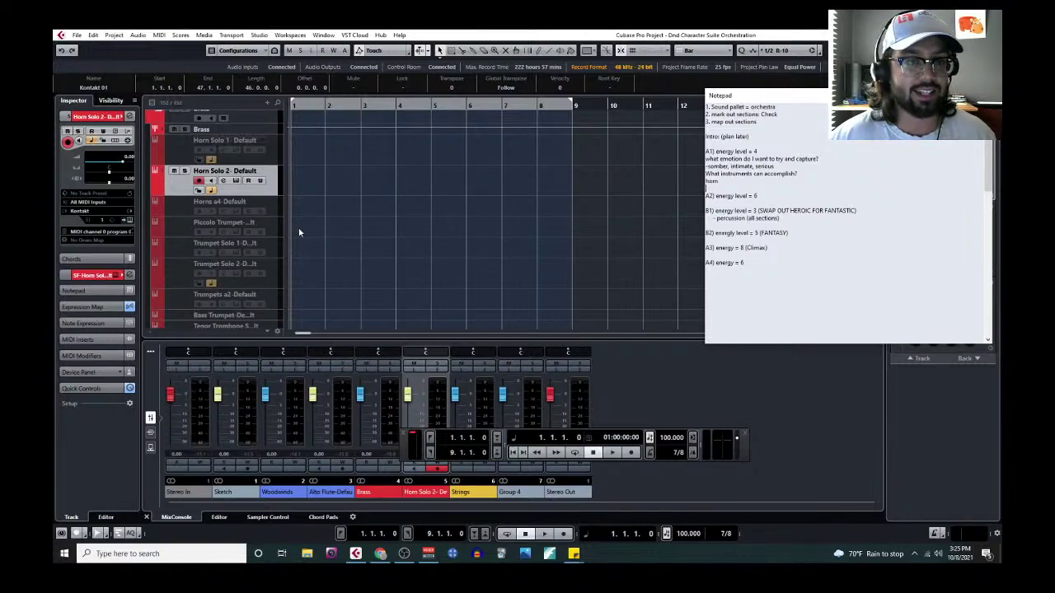
click(290, 104)
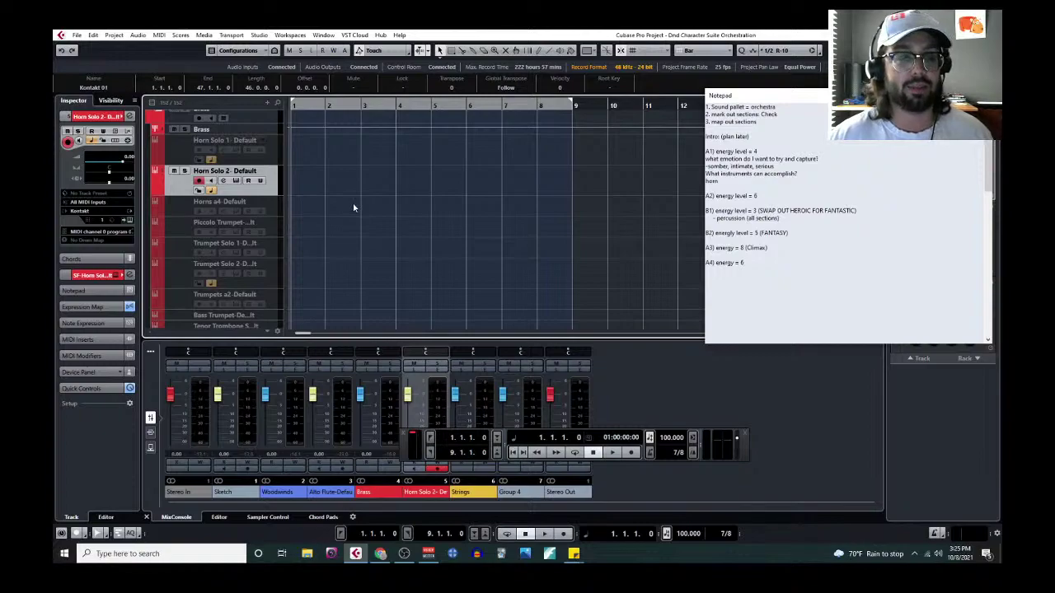
scroll(335, 239, up, 3)
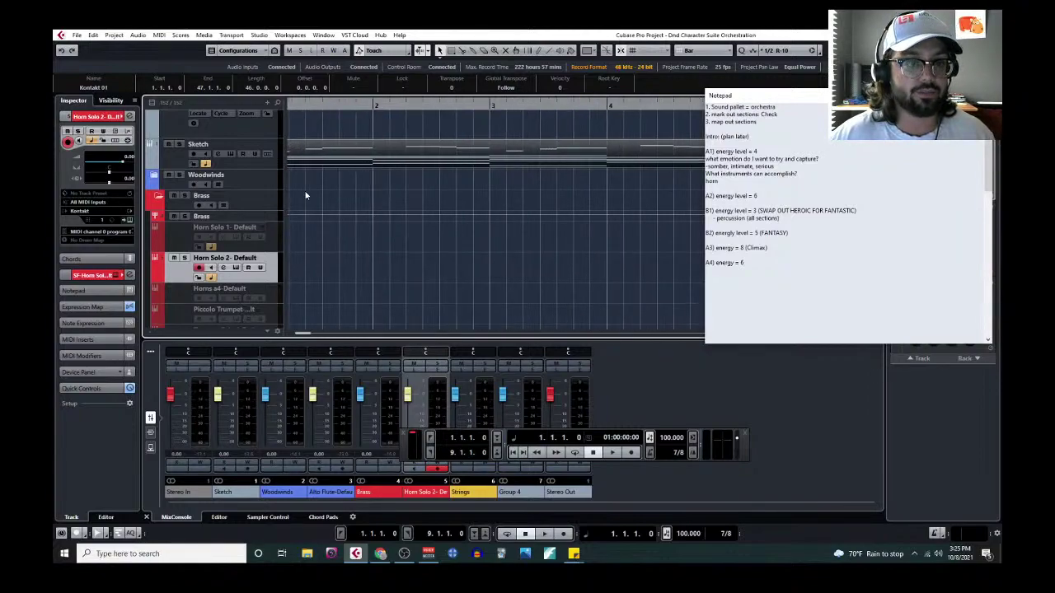
key(g)
key(g)
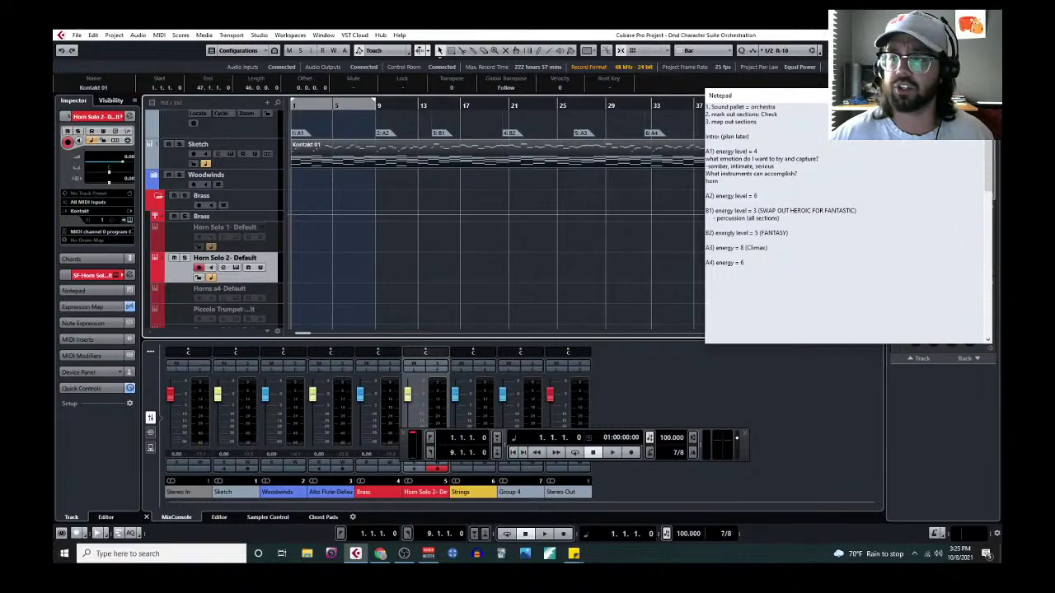
click(114, 34)
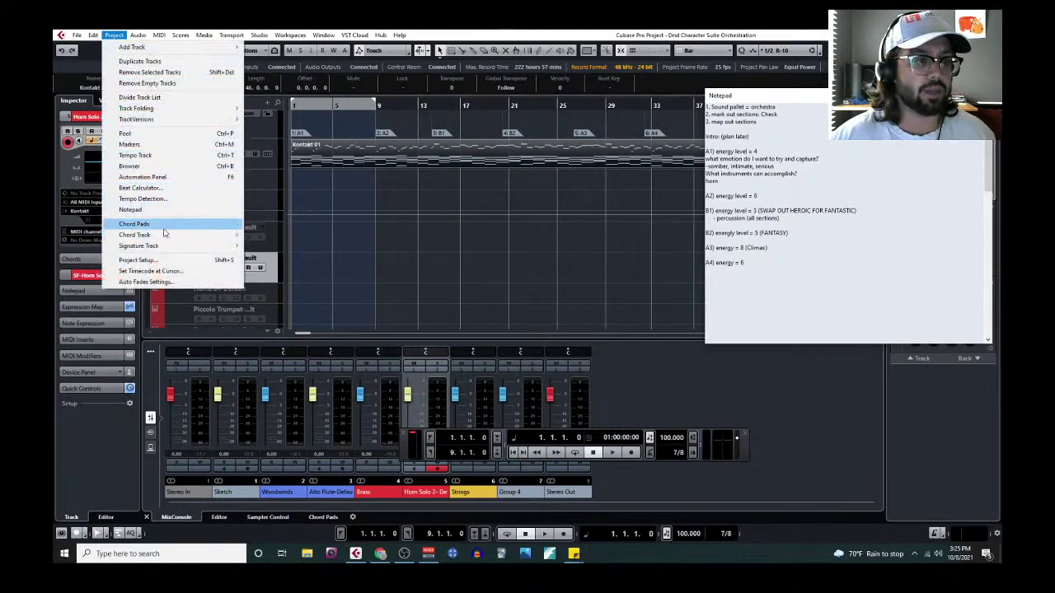
click(161, 259)
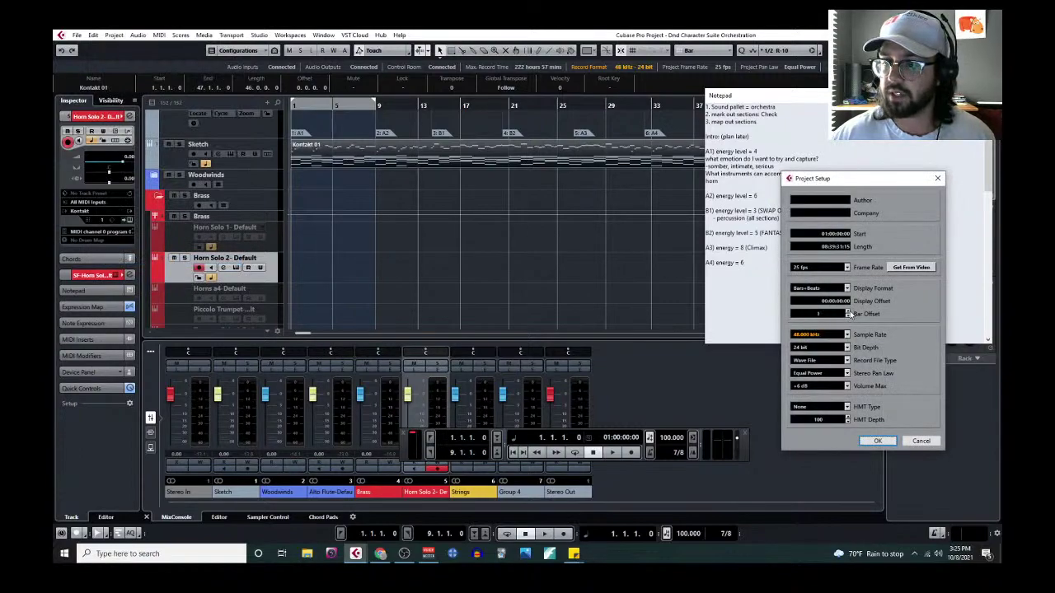
click(893, 439)
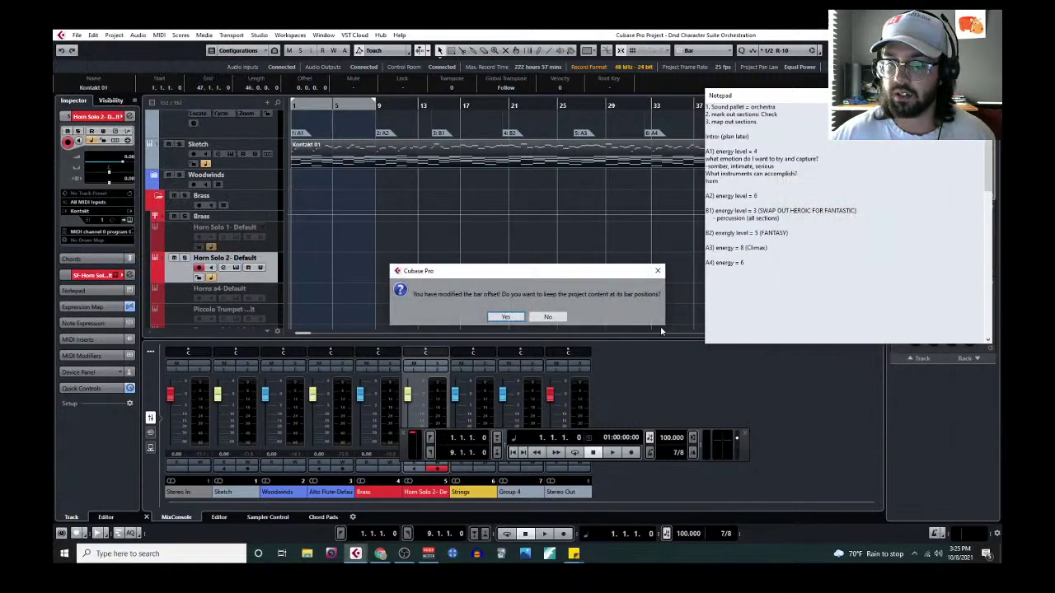
click(506, 318)
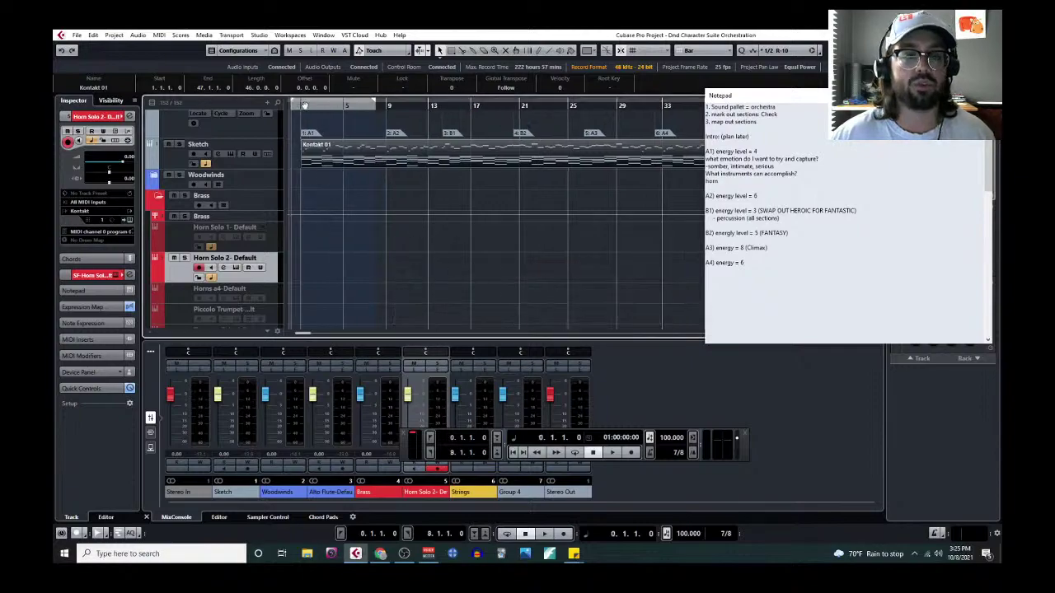
Step: Try to record the melody on Horn Solo 2 from bar 0 with the Kontakt 01 notes open in the Key Editor
key(h)
key(h)
key(h)
key(h)
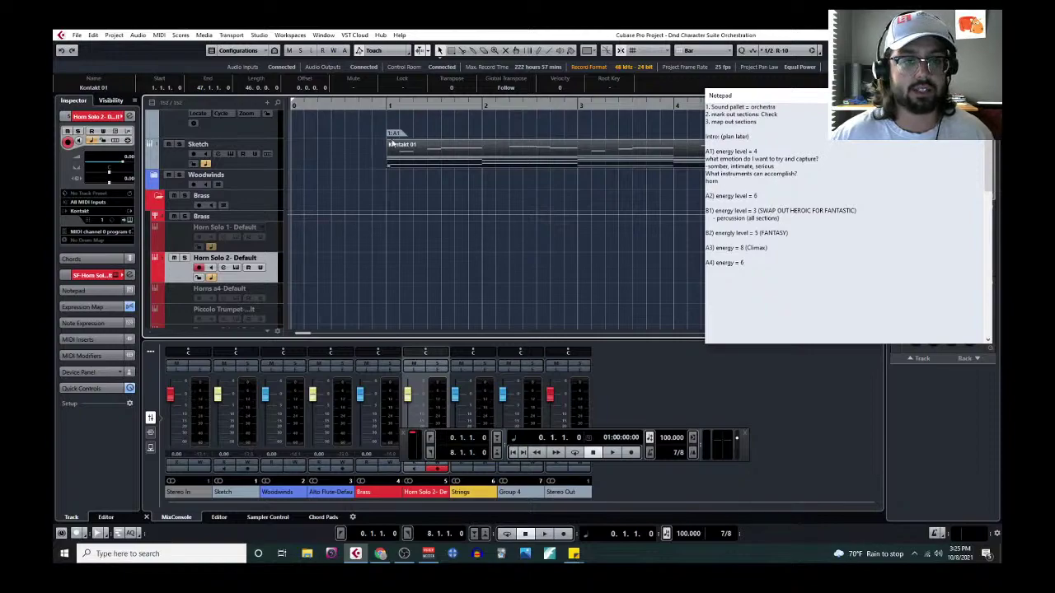
click(159, 35)
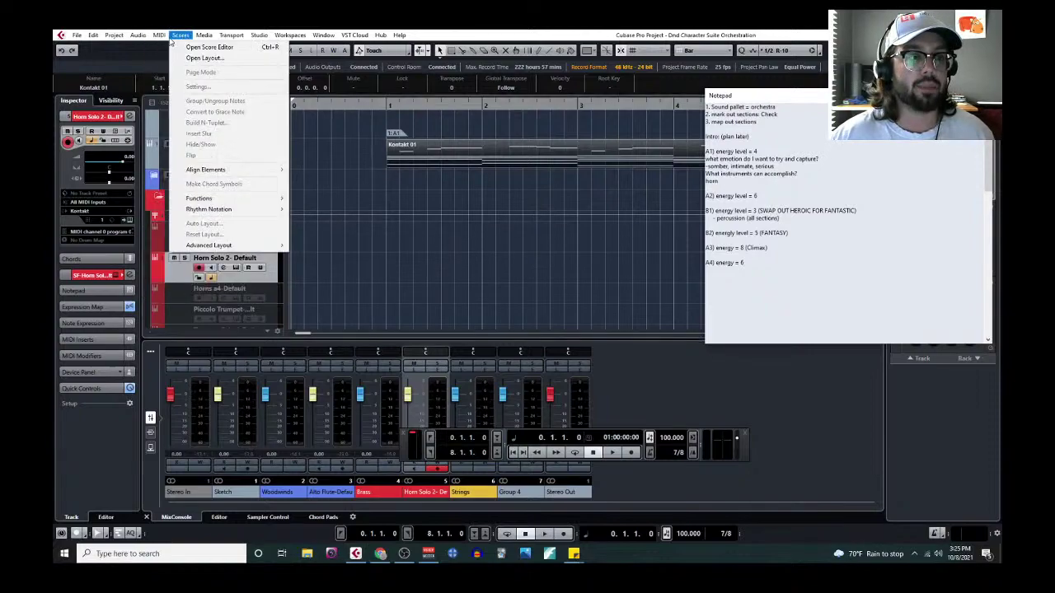
click(169, 47)
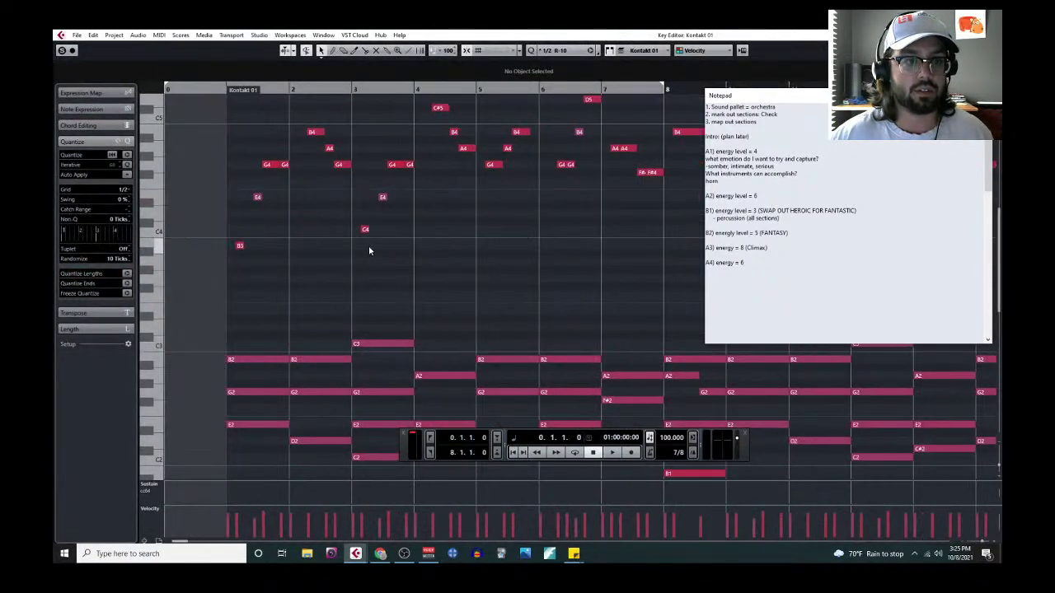
click(633, 453)
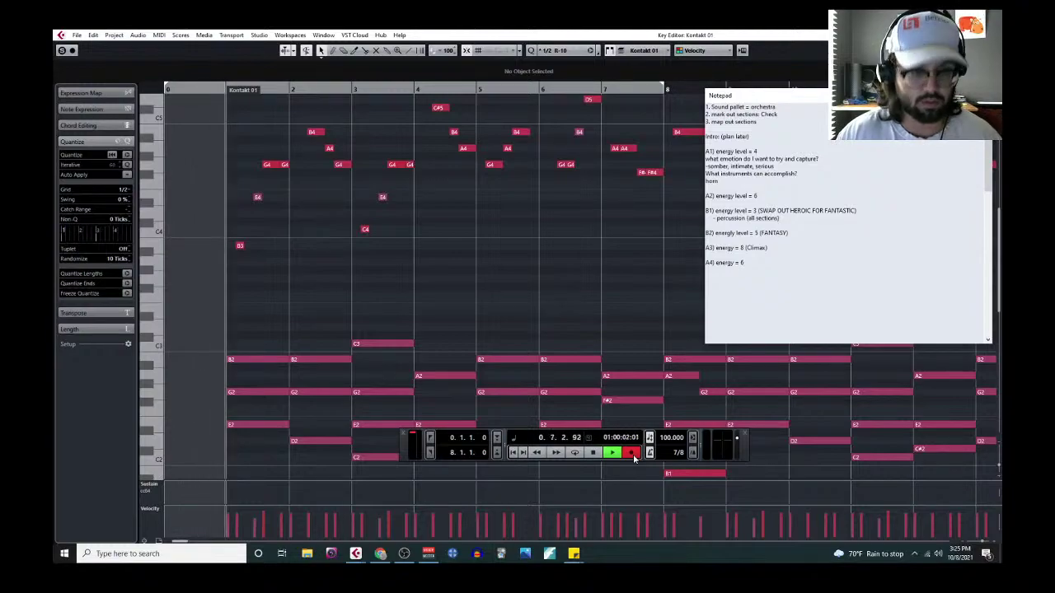
key(space)
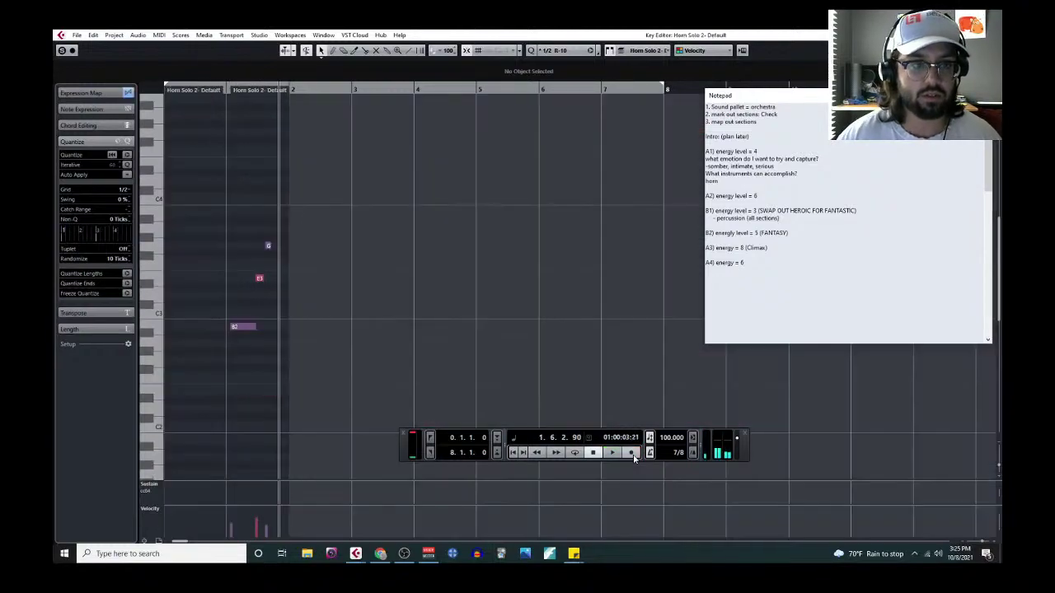
key(Escape)
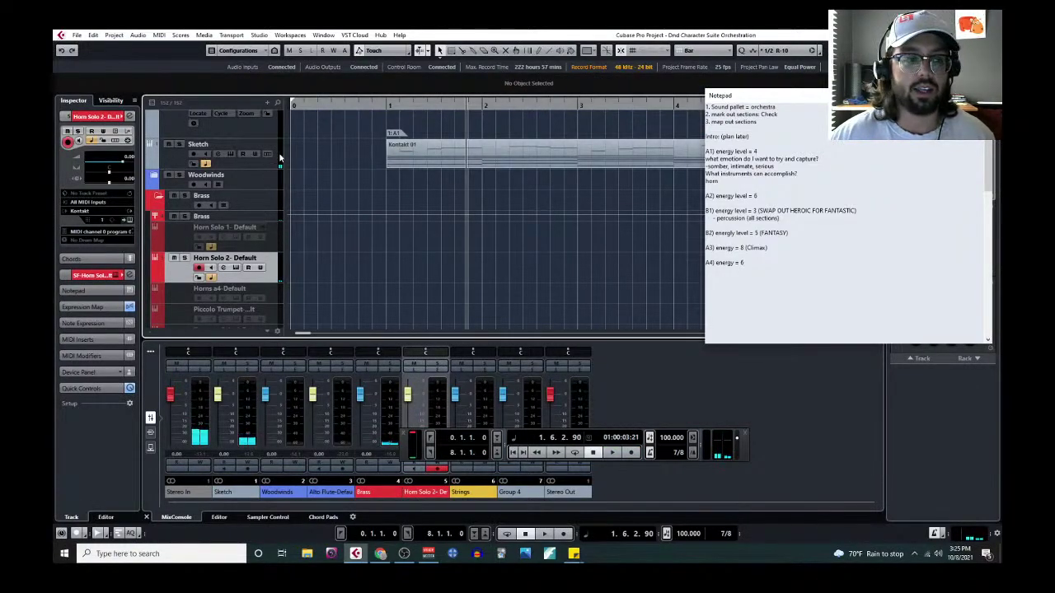
Step: Record the A1 melody on Horn Solo 2 from bar 0 to bar 9, following the Kontakt 01 notes in the Key Editor
click(291, 106)
key(ctrl+a)
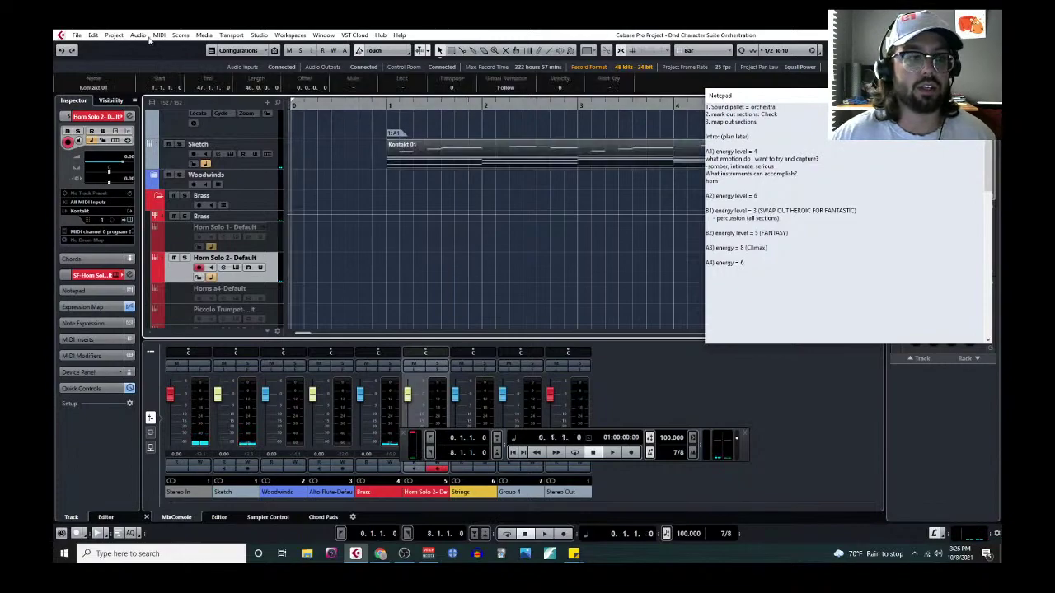
click(159, 36)
click(181, 47)
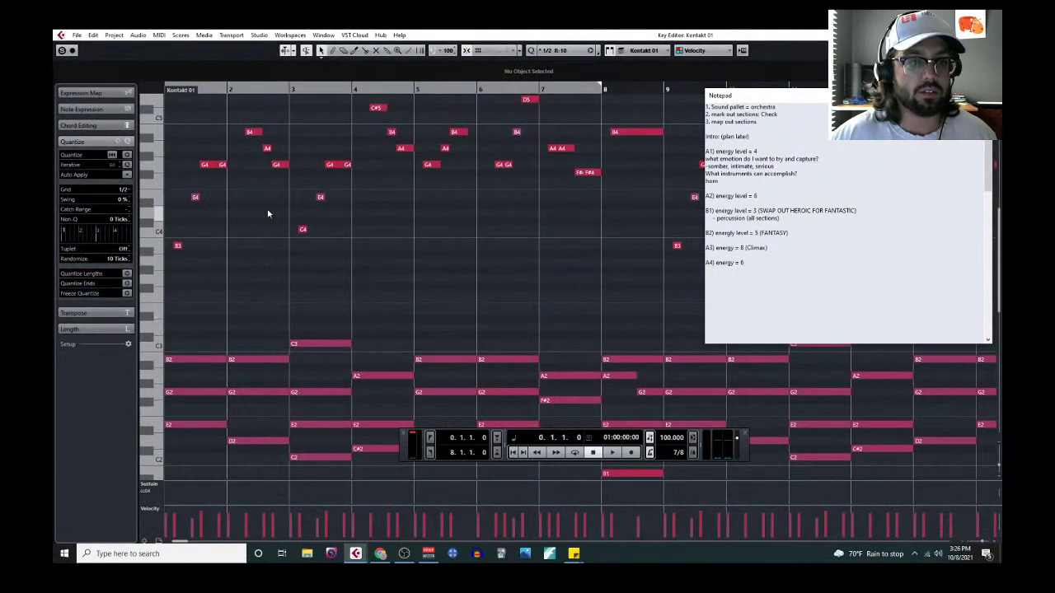
click(632, 453)
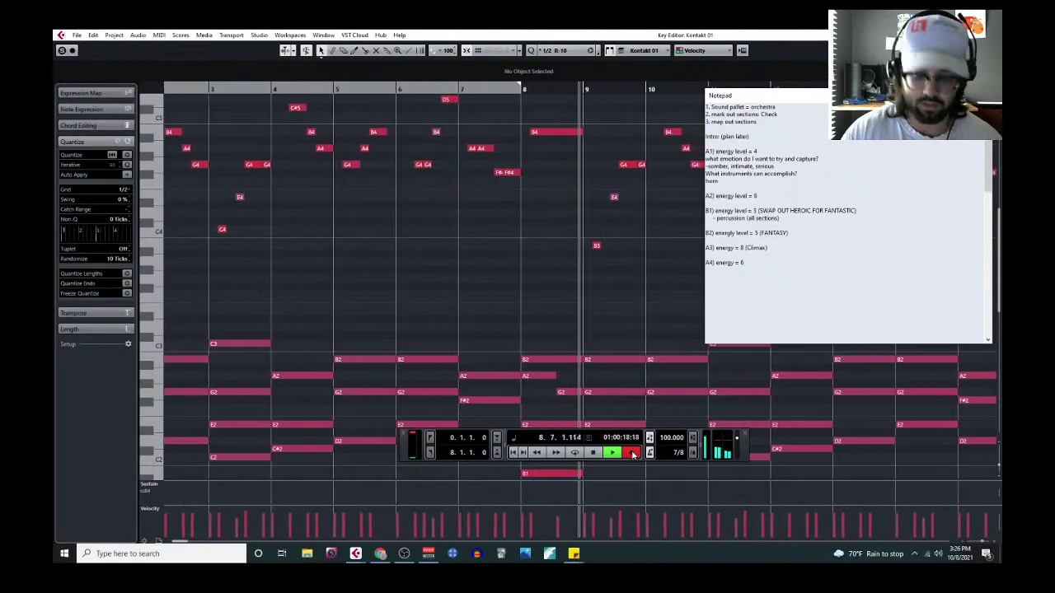
click(593, 453)
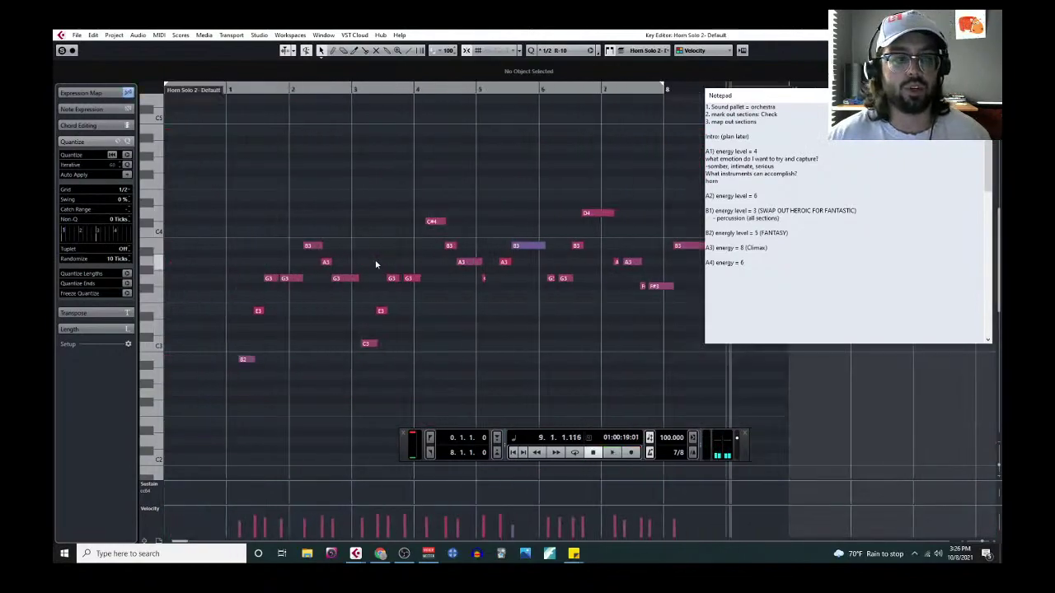
Step: Set the quantize grid for the horn recording to 1/8 and close the Key Editor
click(125, 191)
click(133, 232)
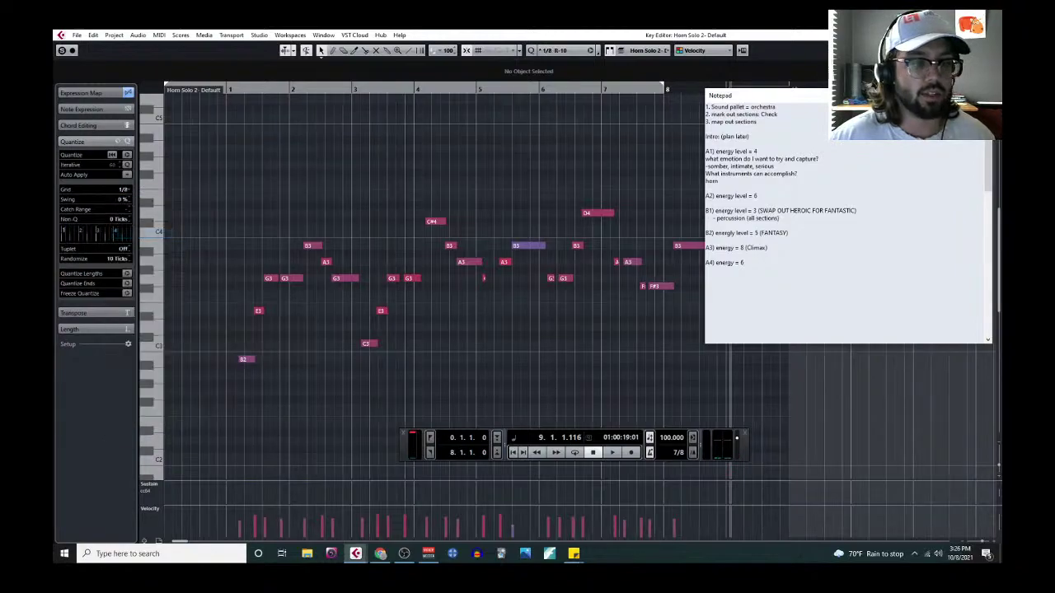
key(ctrl+w)
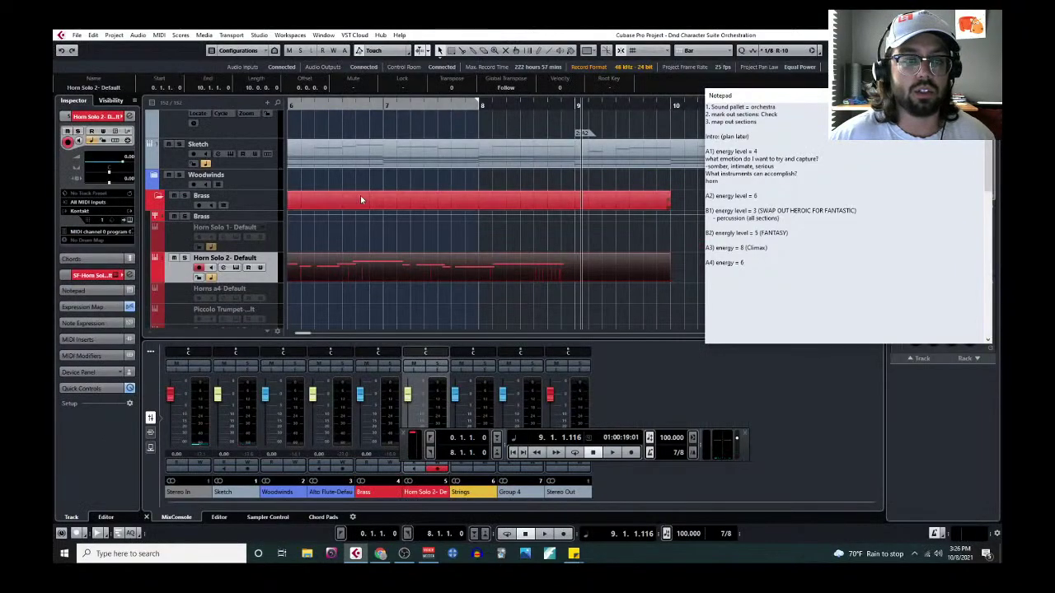
Step: Open the Kontakt 01 and Horn Solo 2 parts together in the Key Editor and colour the notes by part
click(436, 158)
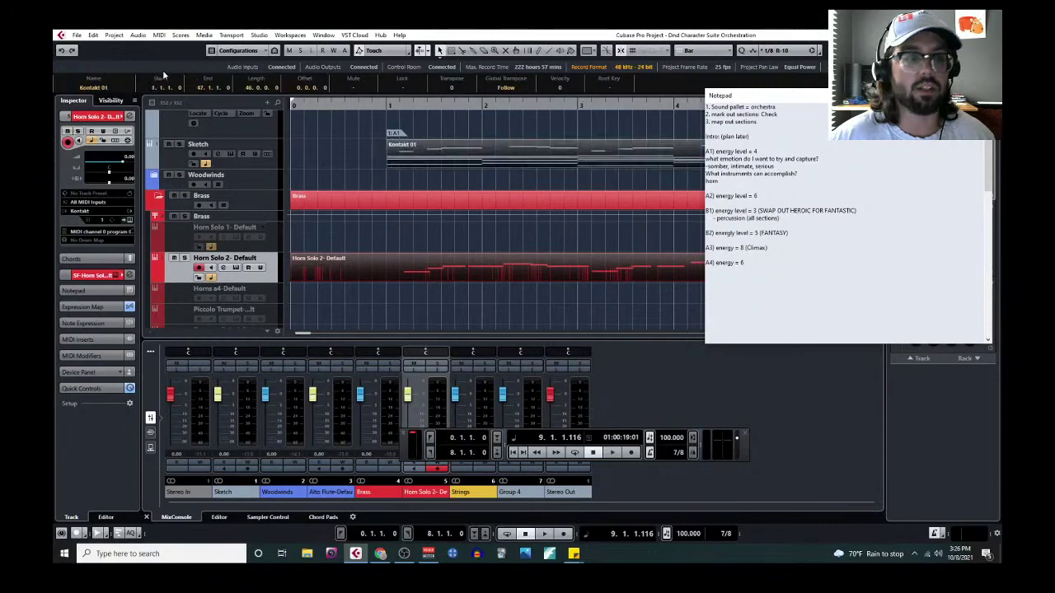
click(159, 36)
click(182, 54)
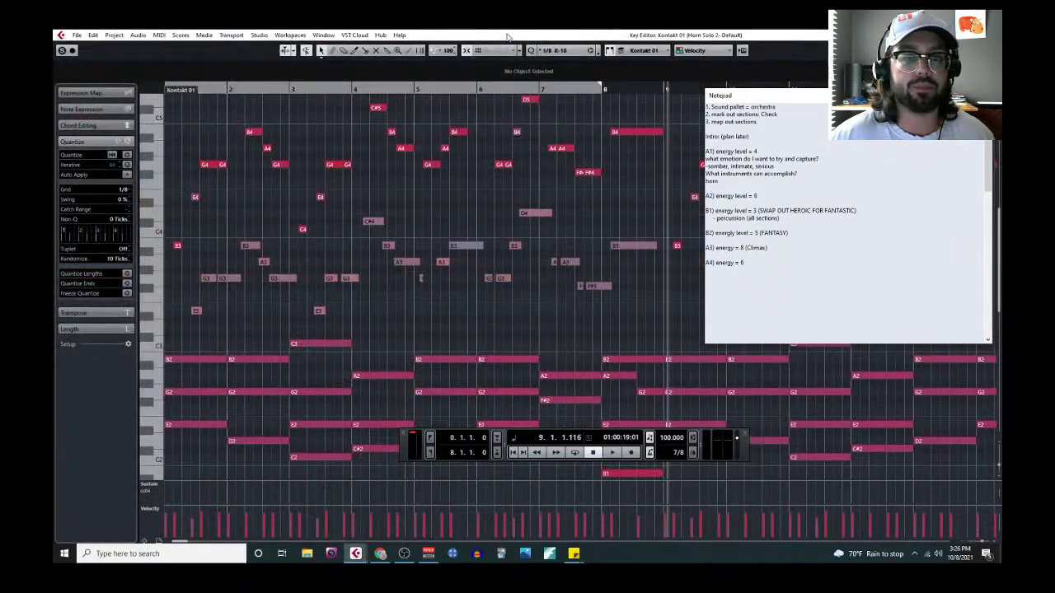
click(706, 51)
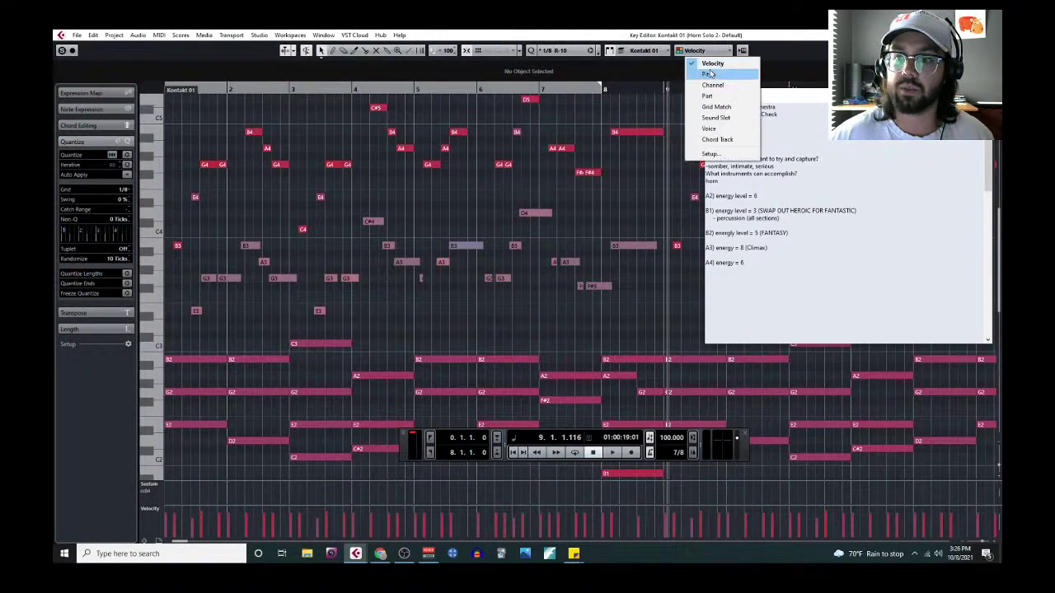
click(708, 96)
key(h)
key(h)
key(h)
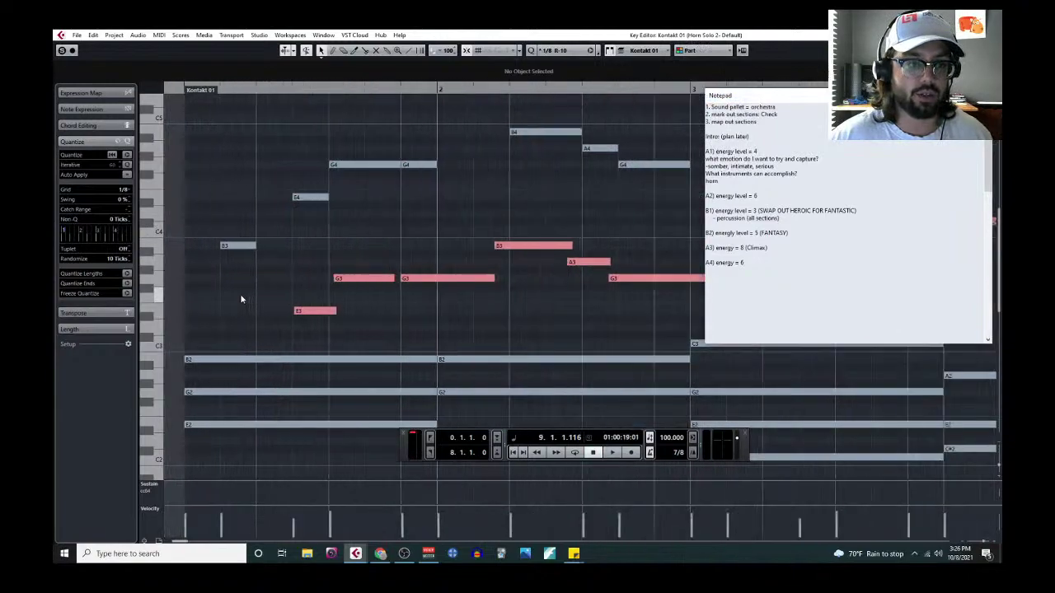
Step: Align the horn's B2, E3 and first G3 in bar 1 with the sketch melody and trim the E3 to end at the G3
key(g)
click(289, 311)
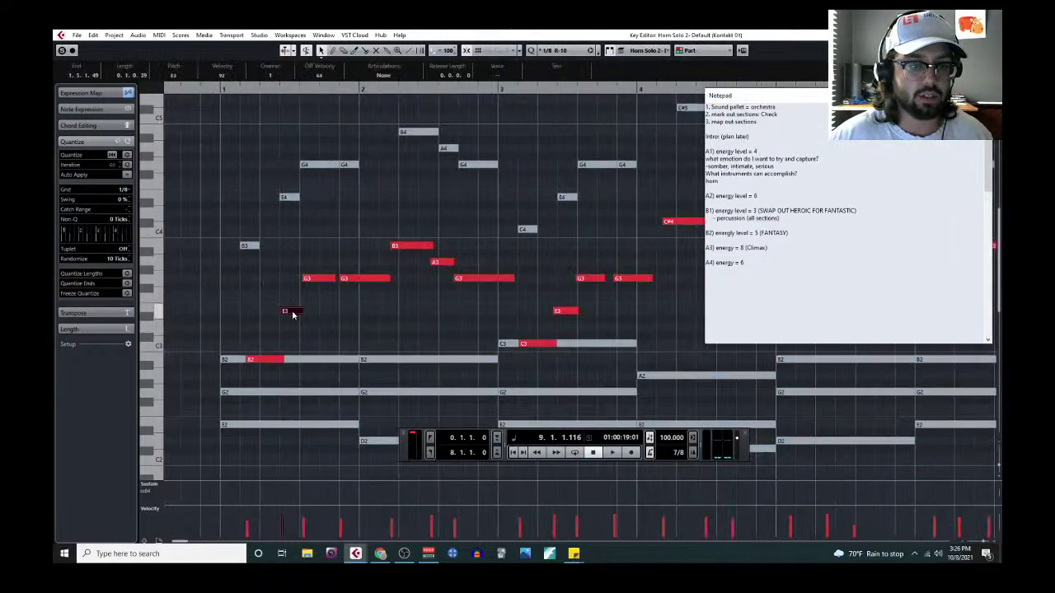
click(272, 359)
mouse_move(275, 359)
mouse_down()
mouse_move(262, 360)
mouse_move(280, 360)
mouse_up()
click(292, 312)
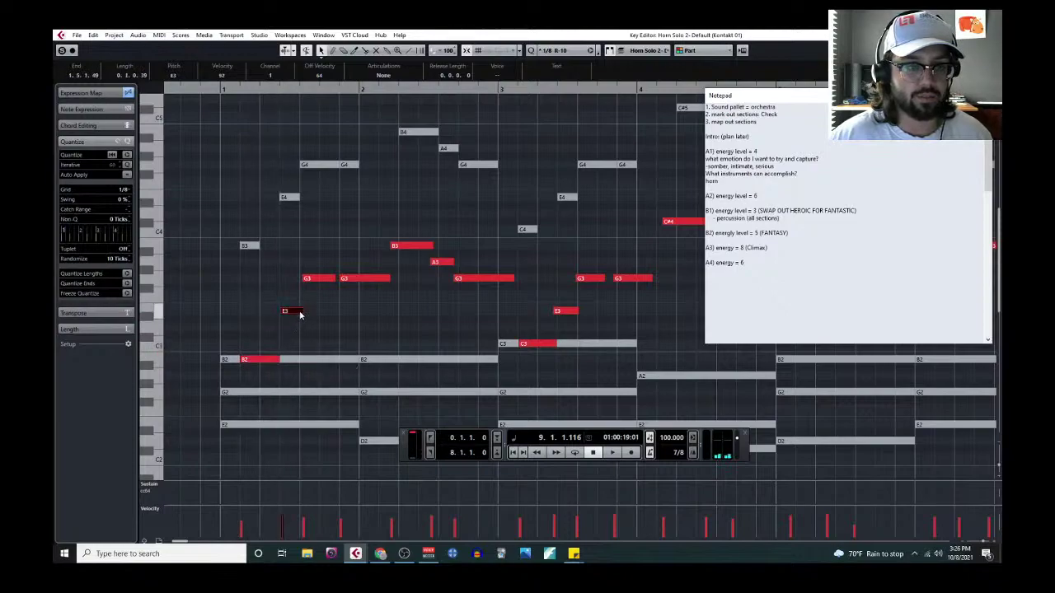
drag(303, 311, 299, 311)
click(313, 277)
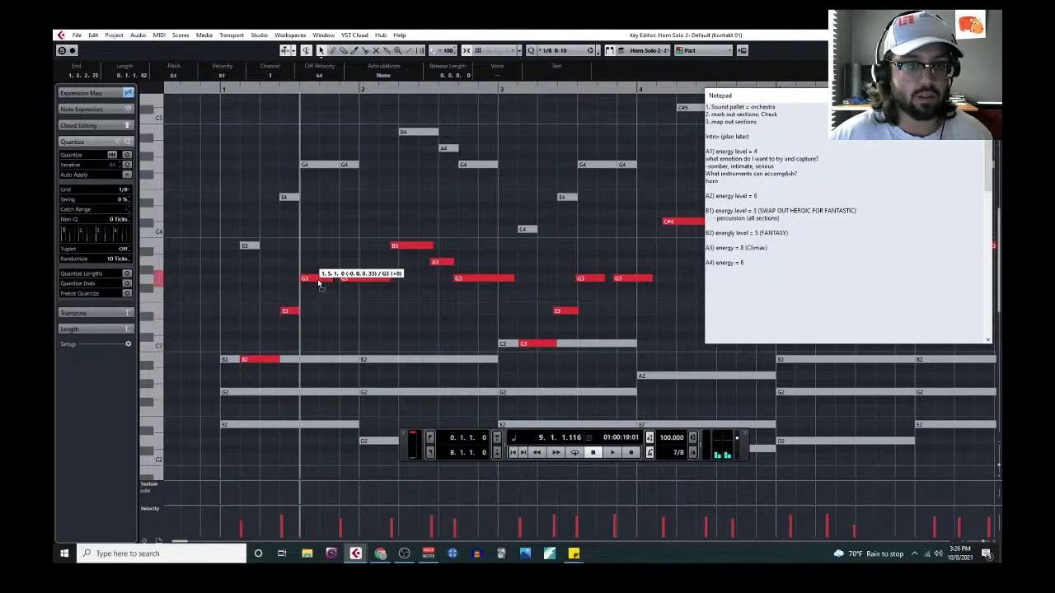
Step: Move the horn's B3, A3 and G3 in bar 2 onto the sketch's timing and close the gaps between them
click(351, 281)
drag(402, 244, 404, 275)
drag(440, 245, 462, 277)
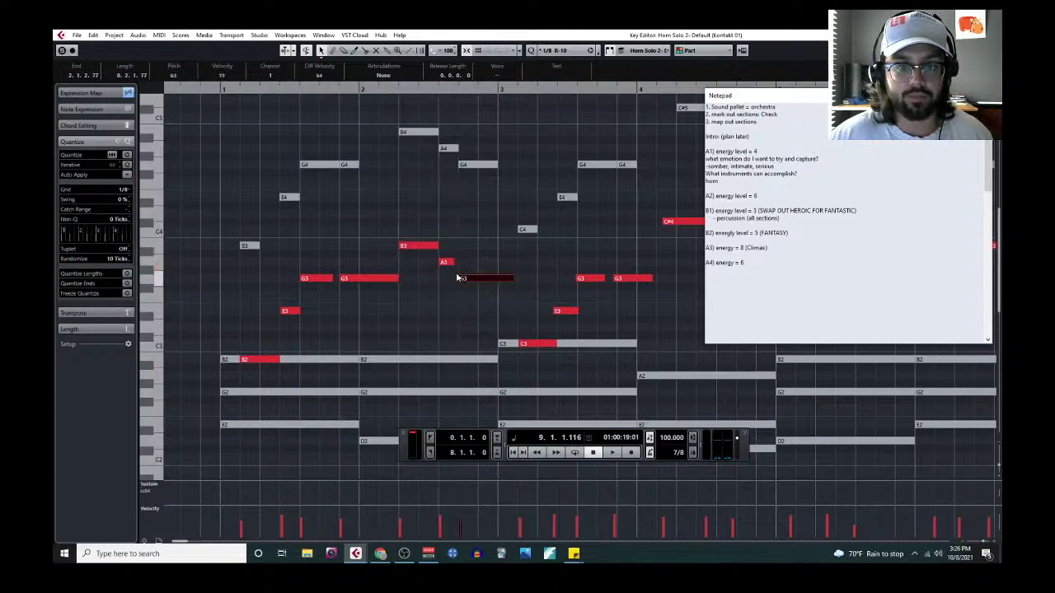
click(452, 262)
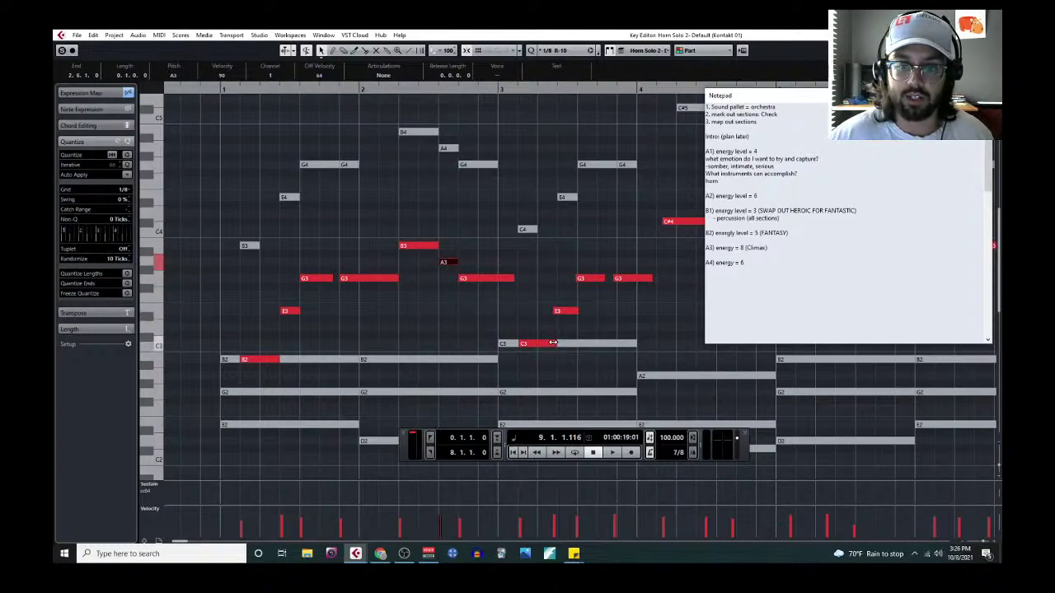
Step: Align the horn's E3 and G3 notes in bar 3 with the sketch and set the quantize grid to 1/16
drag(554, 311, 558, 310)
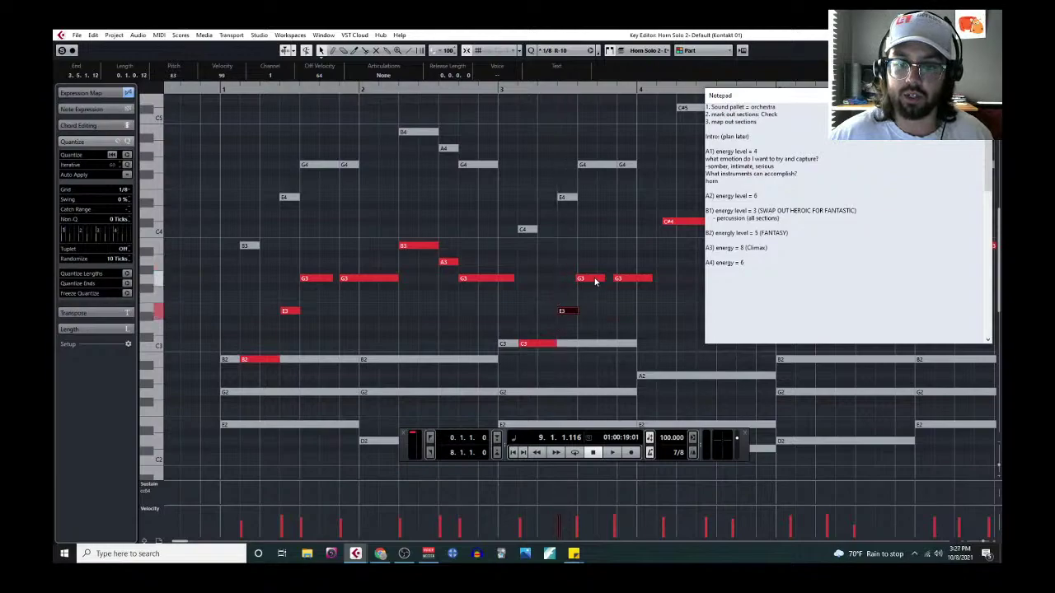
drag(621, 282, 626, 282)
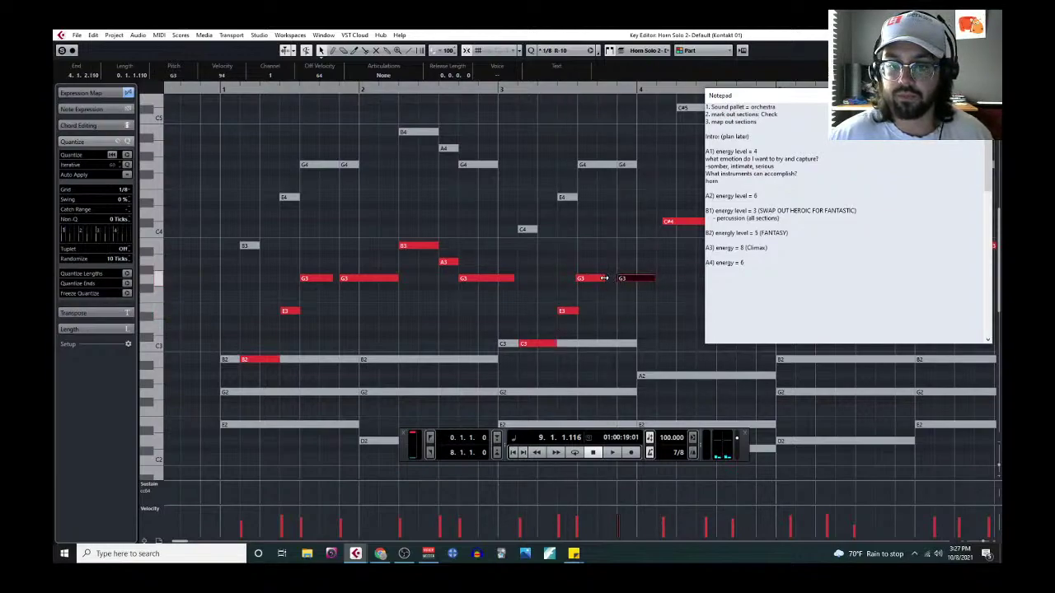
click(124, 190)
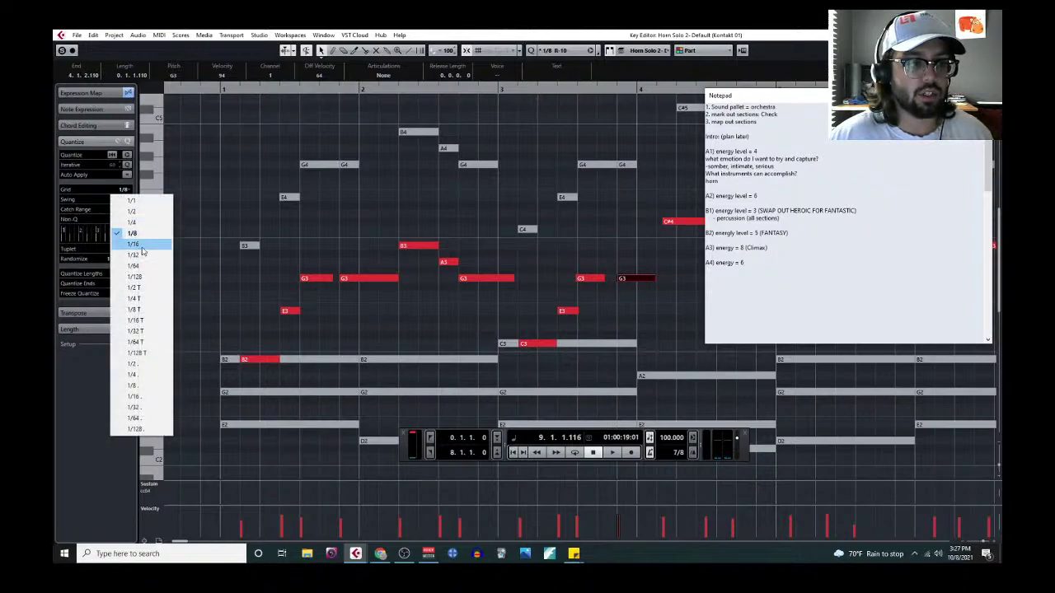
click(132, 244)
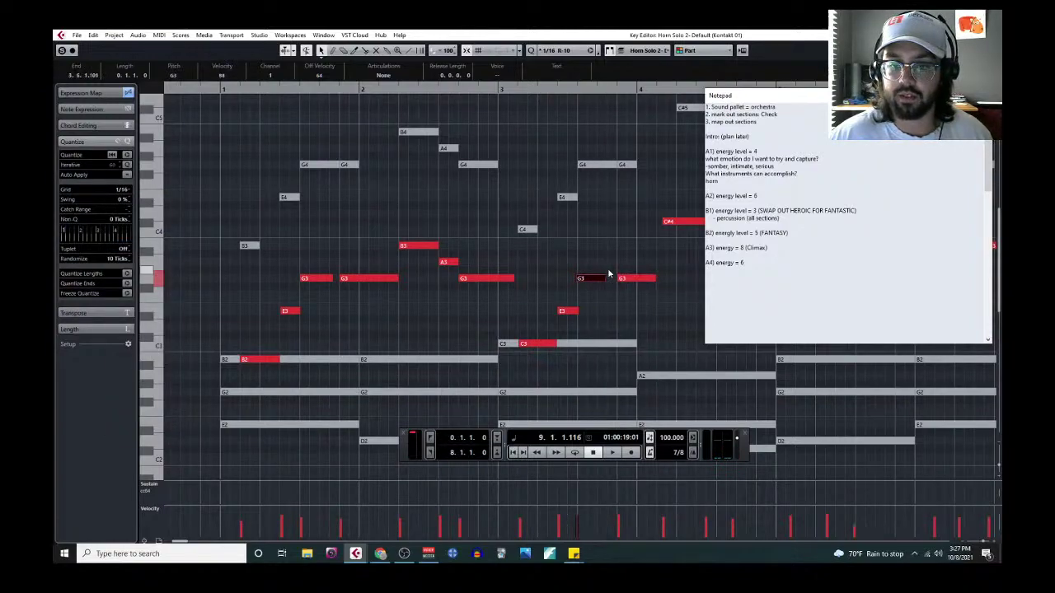
Step: Align the horn's C#4, B3 and A3 in bar 4 and the G3 in bar 5 with the sketch, ending the G3 at 5.4.1.0
scroll(608, 277, right, 3)
click(519, 223)
drag(518, 222, 574, 264)
drag(556, 223, 550, 223)
click(627, 280)
drag(634, 278, 668, 278)
scroll(593, 303, right, 3)
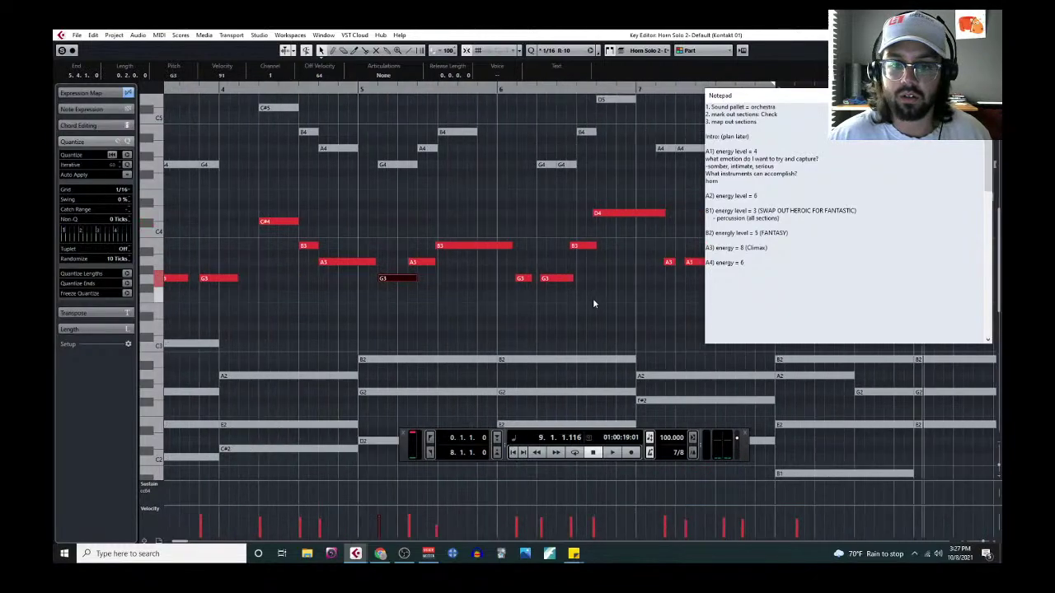
Step: Align the horn's A3 and B3 in the second half of bar 5 with the sketch and end the B3 at bar 6
drag(414, 265, 438, 247)
drag(511, 248, 511, 247)
drag(501, 246, 497, 247)
Step: Align the horn's two G3 notes, the B3 and the D4 in bar 6 with the sketch melody
click(558, 280)
mouse_move(559, 280)
mouse_down()
mouse_move(580, 279)
mouse_move(522, 280)
mouse_move(542, 280)
mouse_up()
scroll(500, 245, right, 3)
drag(414, 246, 429, 214)
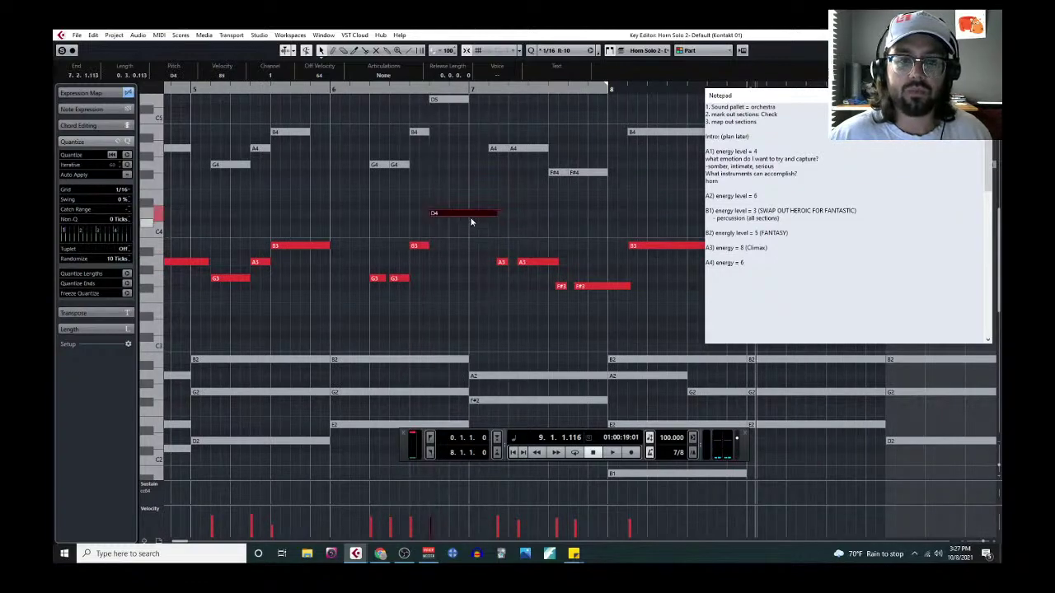
Step: Align the horn's A3 pair and F#3 pair in bar 7 with the sketch, ending the last F#3 at bar 8
scroll(489, 242, up, 2)
scroll(492, 261, right, 3)
scroll(417, 298, up, 4)
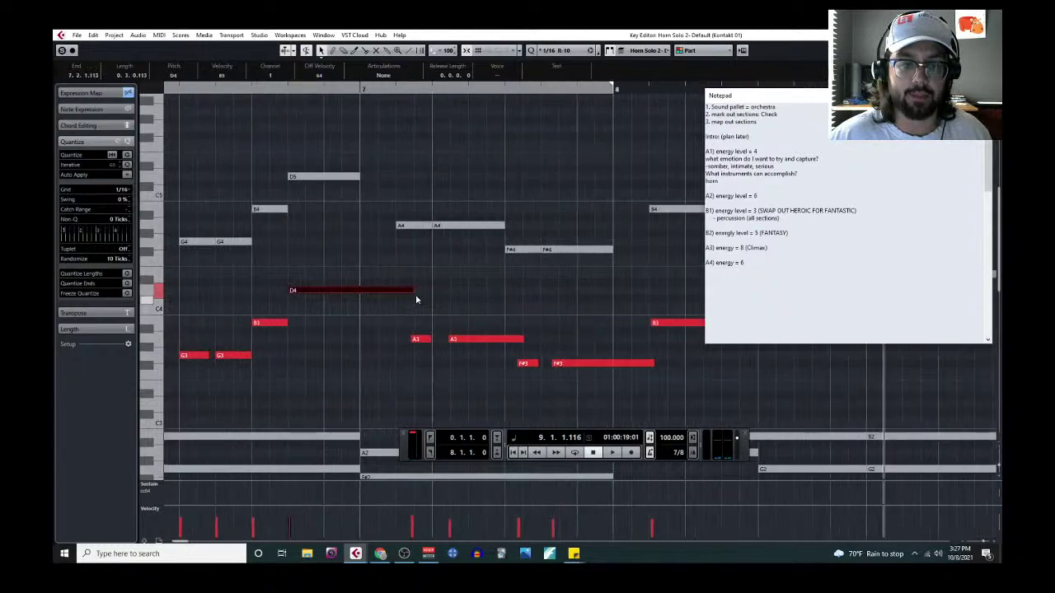
mouse_move(424, 341)
mouse_down()
mouse_move(414, 341)
mouse_move(437, 341)
mouse_up()
drag(502, 339, 496, 345)
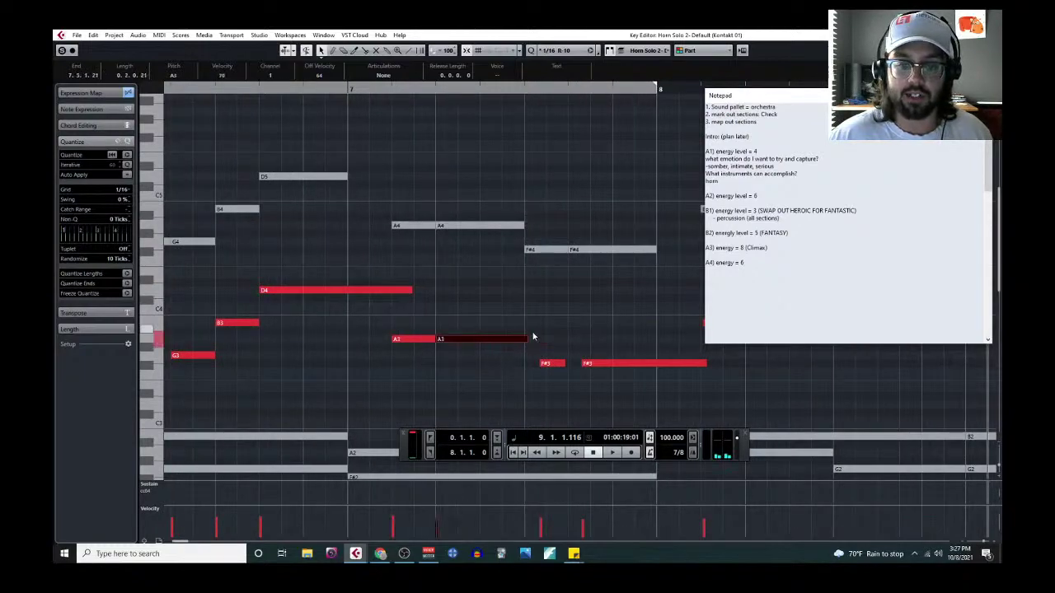
scroll(511, 337, right, 1)
click(460, 365)
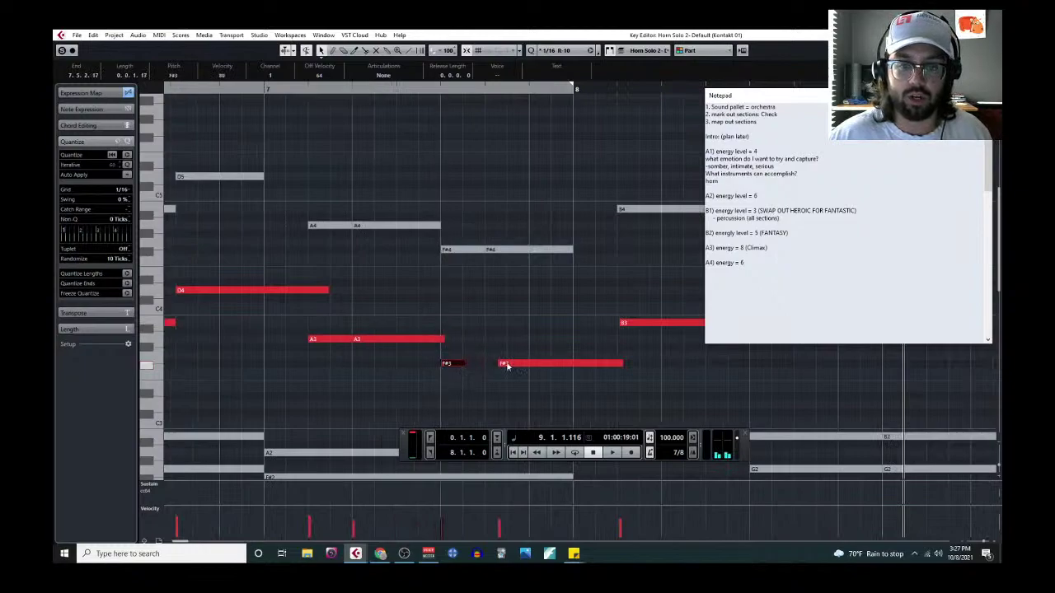
drag(464, 365, 442, 365)
drag(511, 365, 489, 363)
Step: Extend the horn's final B3 in bar 8 to end at bar 9 and close the Key Editor
scroll(497, 327, right, 1)
scroll(440, 330, right, 3)
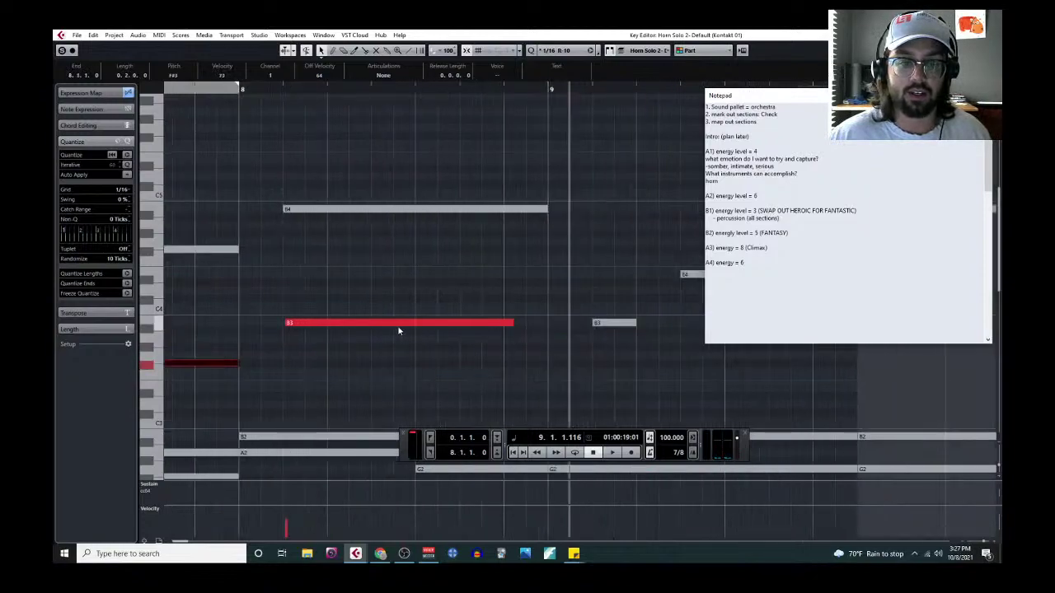
click(402, 323)
drag(510, 324, 544, 323)
scroll(470, 284, down, 2)
scroll(367, 277, down, 3)
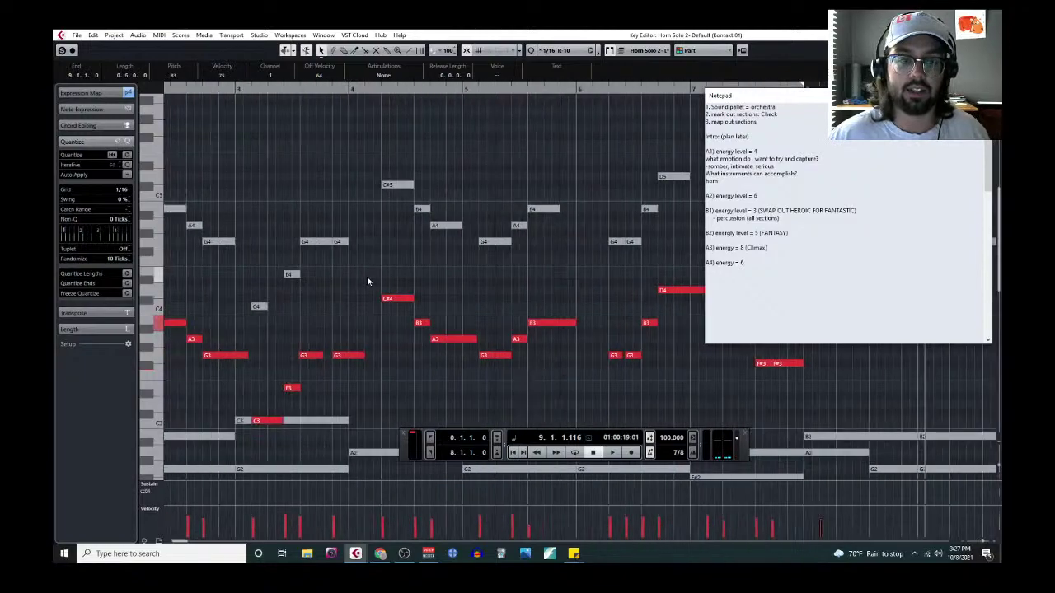
scroll(367, 276, up, 2)
key(ctrl+w)
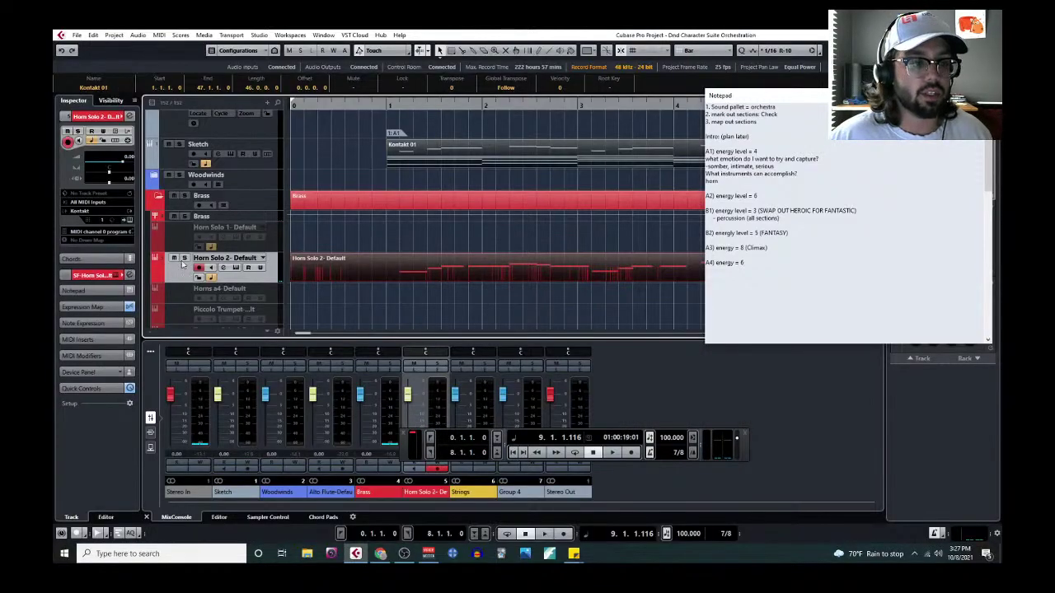
Step: Play the soloed Horn Solo 2 melody from bar 1 to bar 9, soloing the Brass folder too, and extend the locator range to bar 9
click(394, 105)
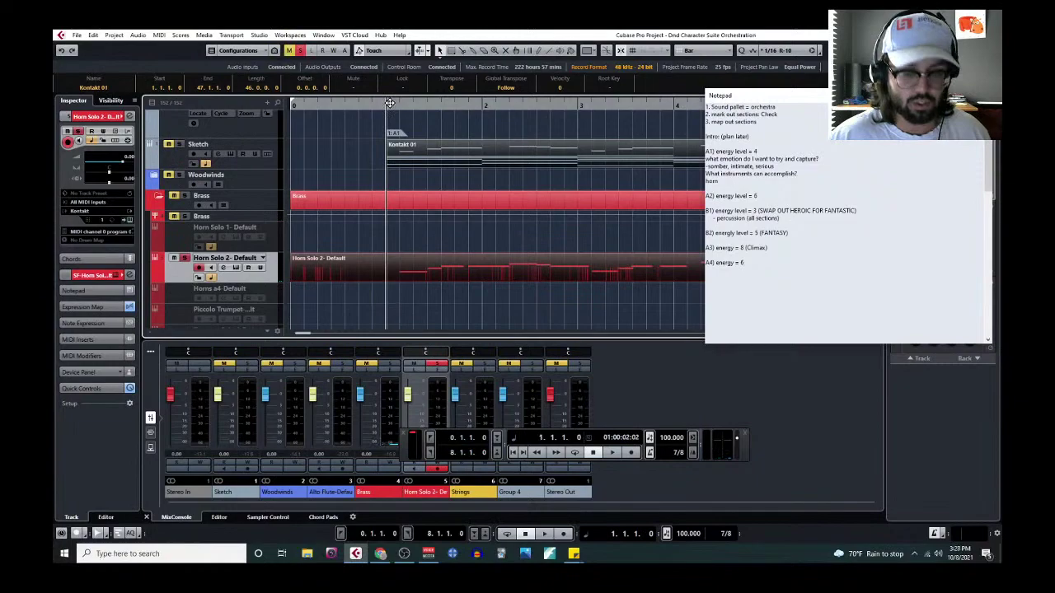
key(space)
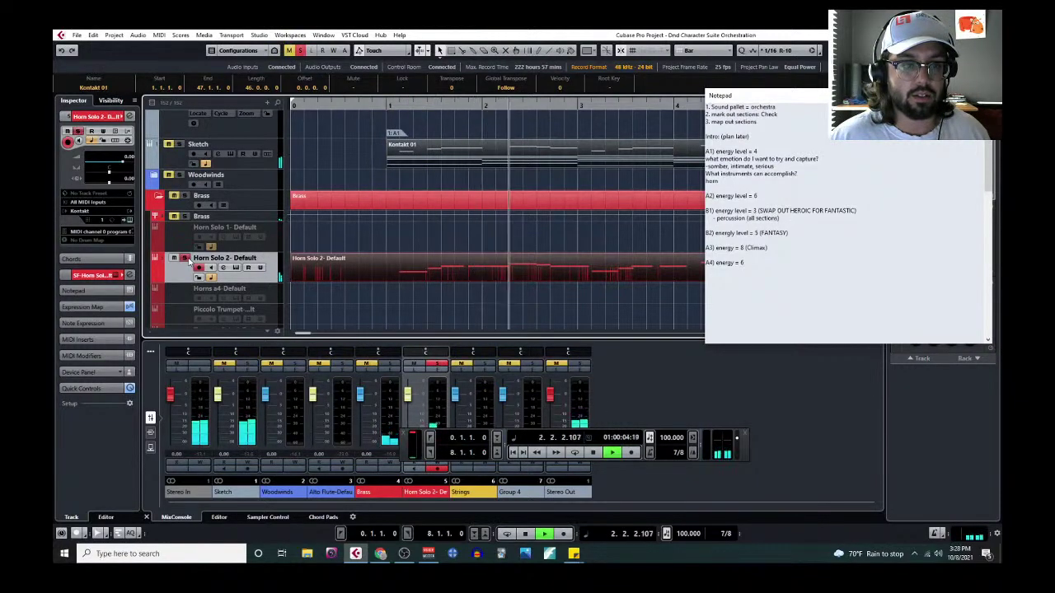
click(183, 196)
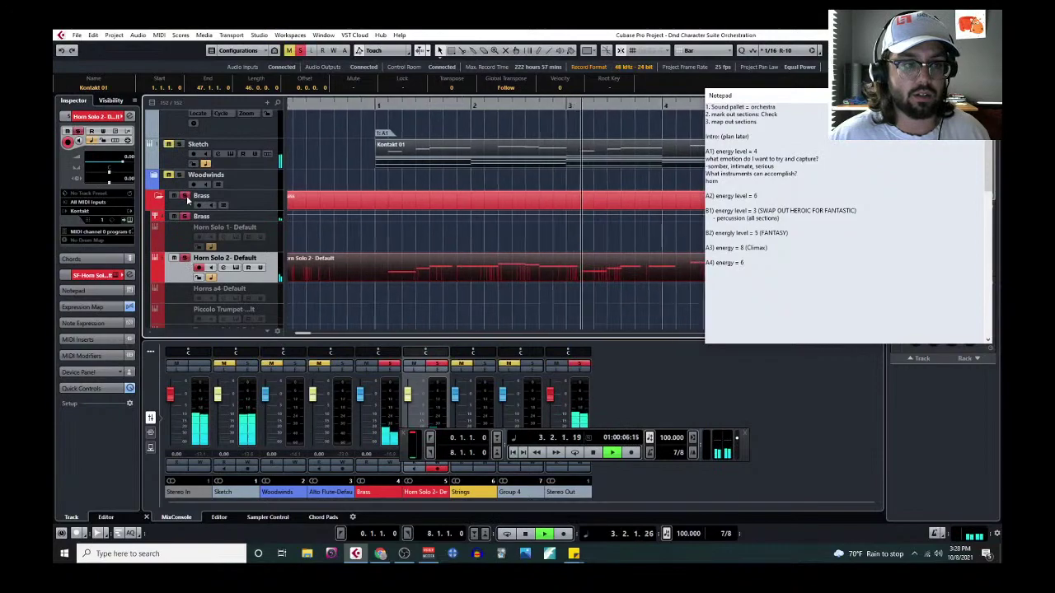
click(313, 106)
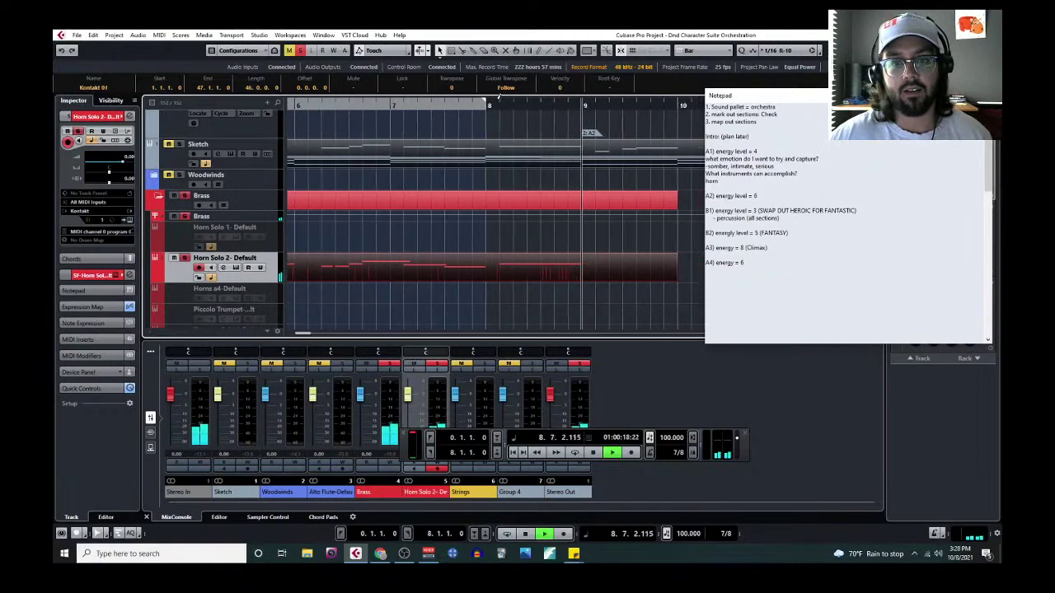
key(space)
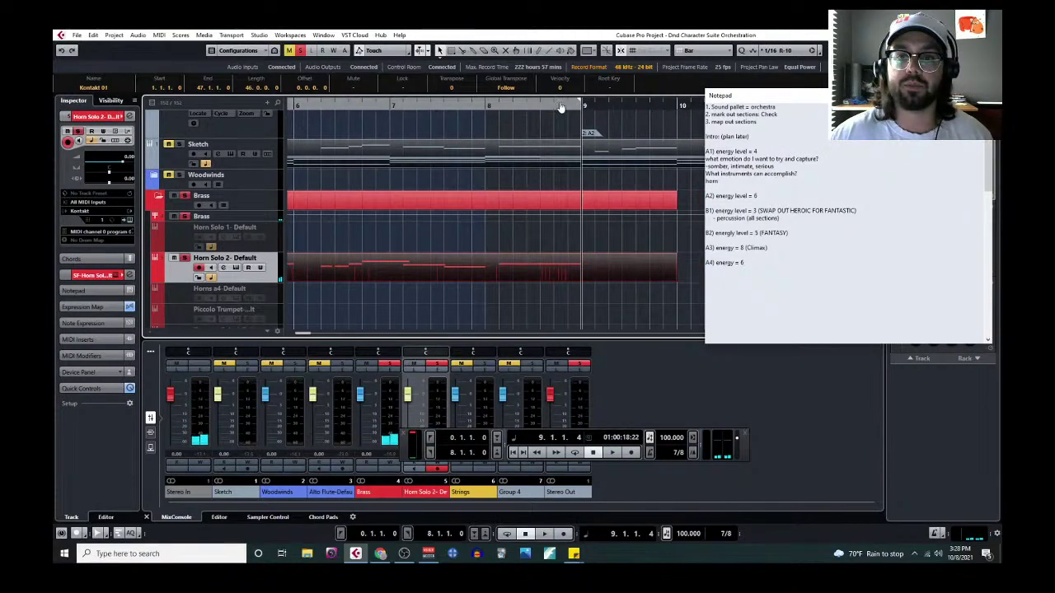
key(g)
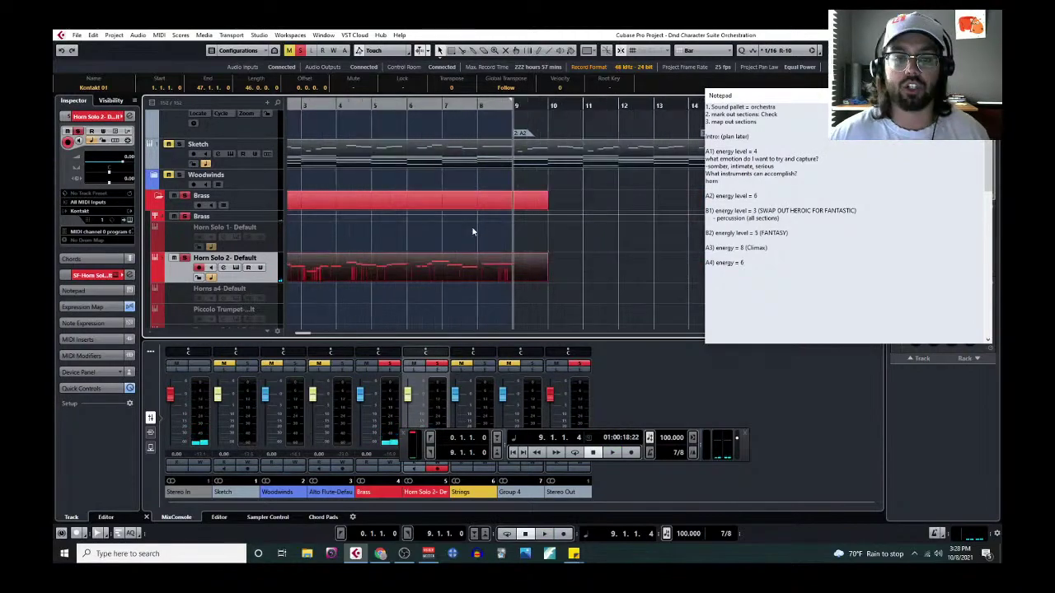
Step: Replace the emotion and instrument lines under A1 in the Notepad with "melody = solo horn"
click(718, 186)
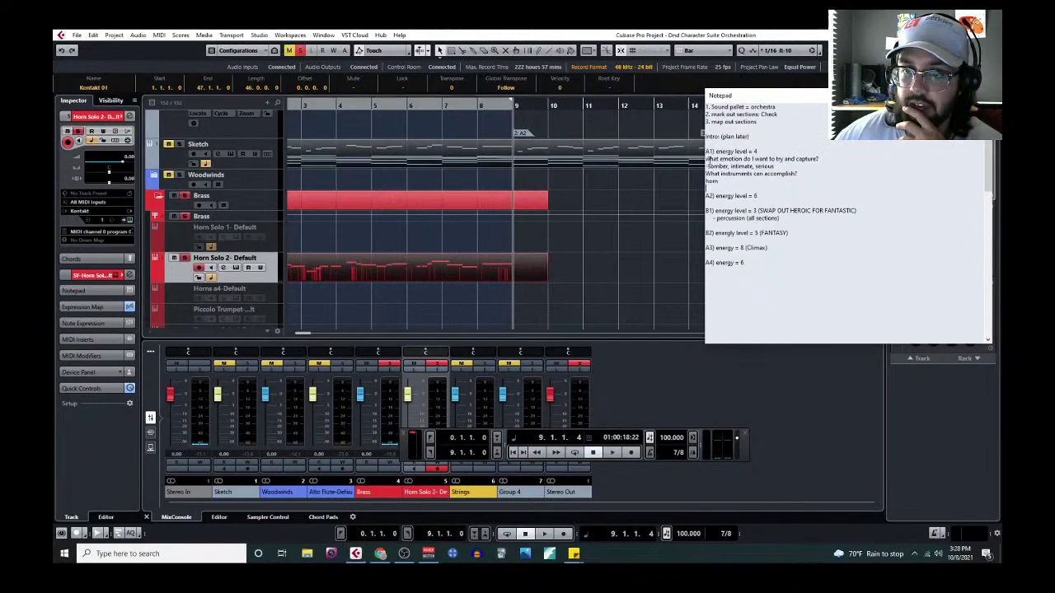
drag(707, 159, 732, 181)
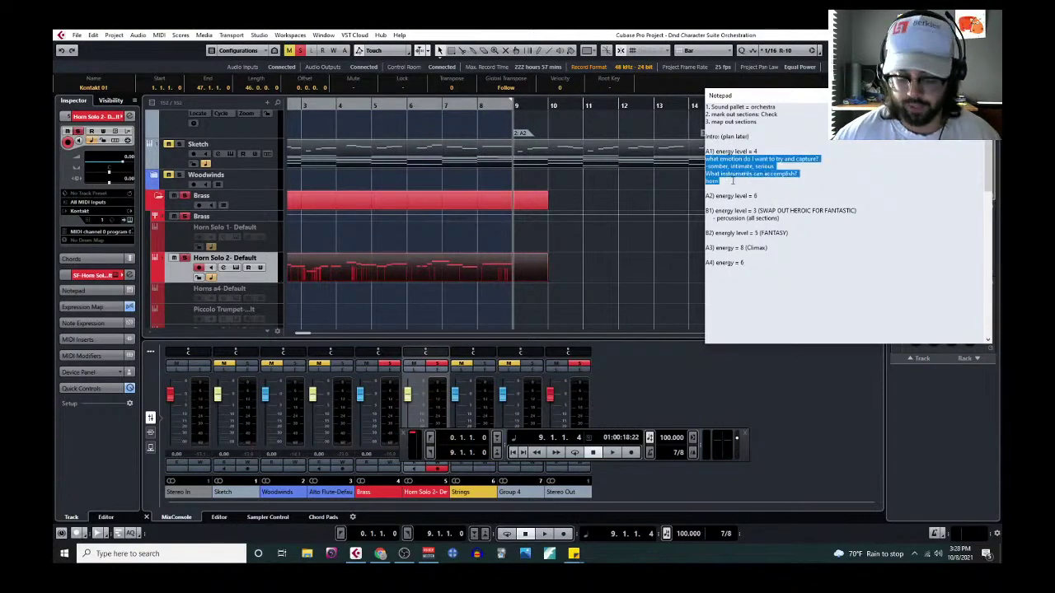
key(BackSpace)
text(melody = solo horn)
key(Return)
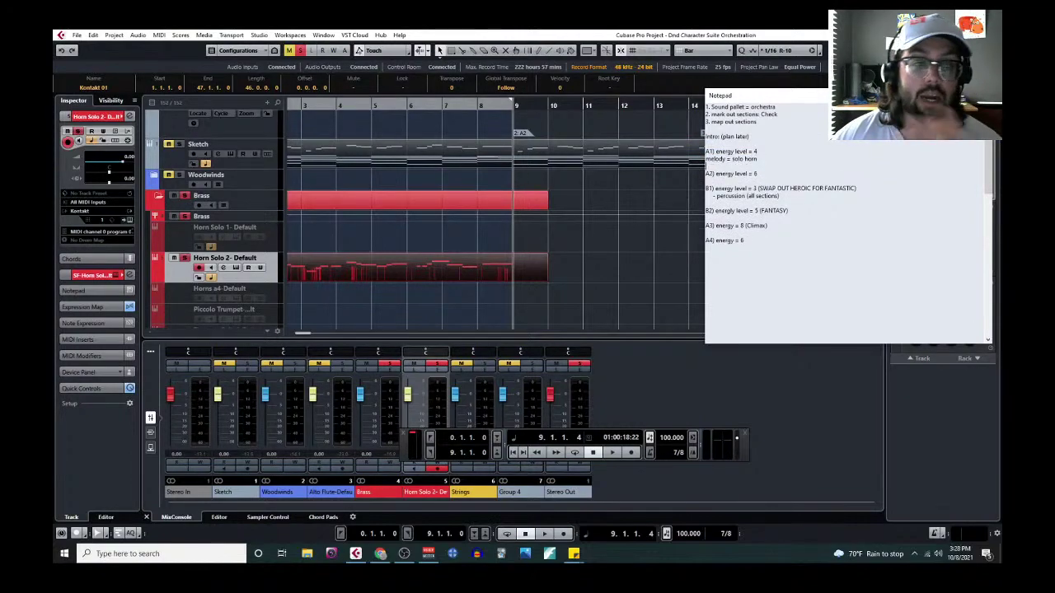
Step: Add the line "instrument structure & wave form." below the melody line of section A1 in the Notepad
scroll(357, 161, down, 2)
scroll(361, 164, left, 3)
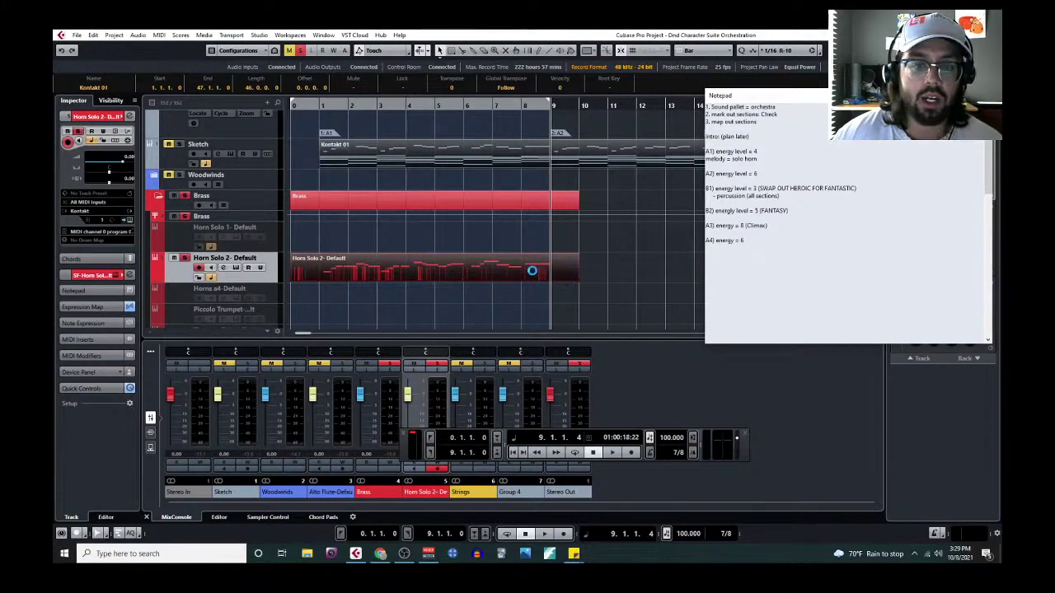
scroll(531, 268, down, 3)
scroll(531, 273, up, 2)
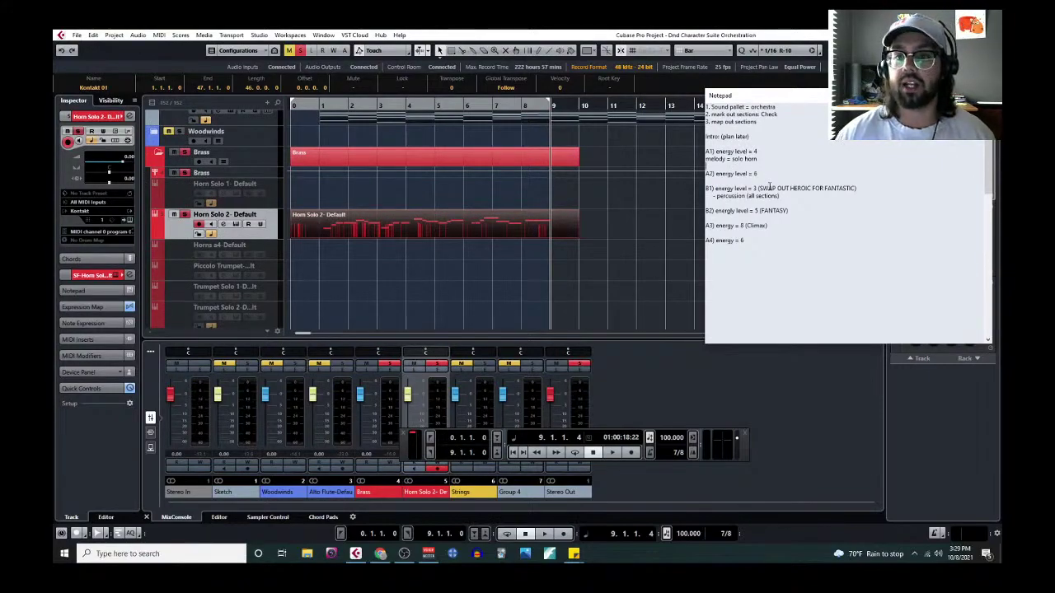
text(in)
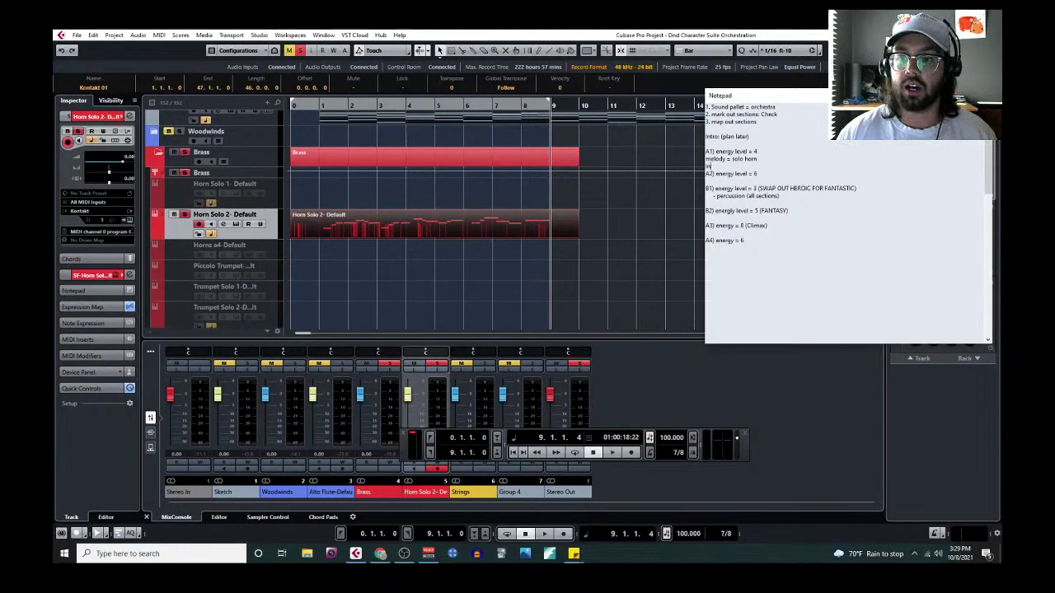
text(strument stru)
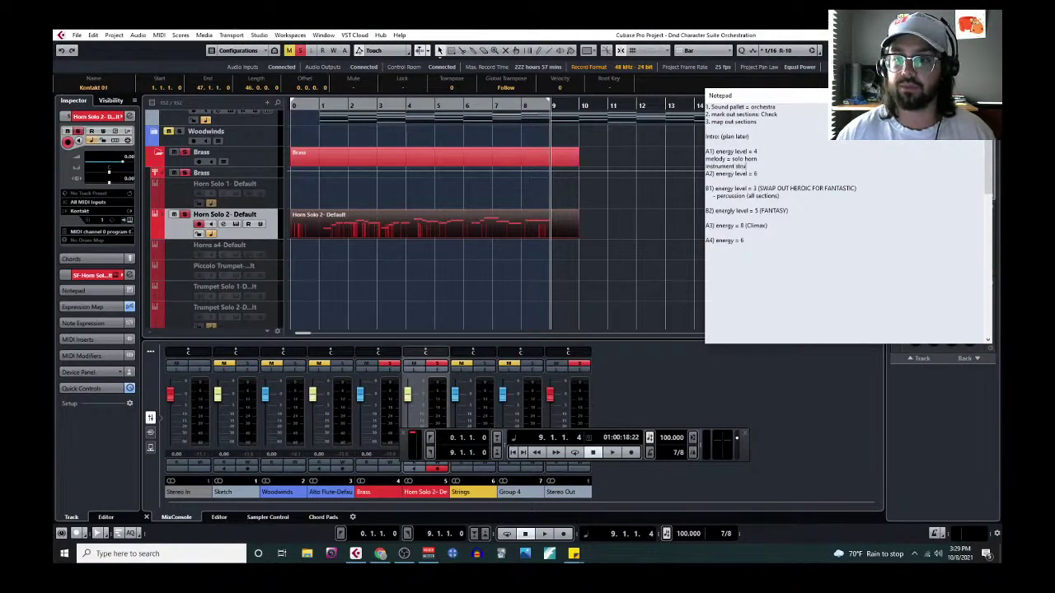
text(cture &)
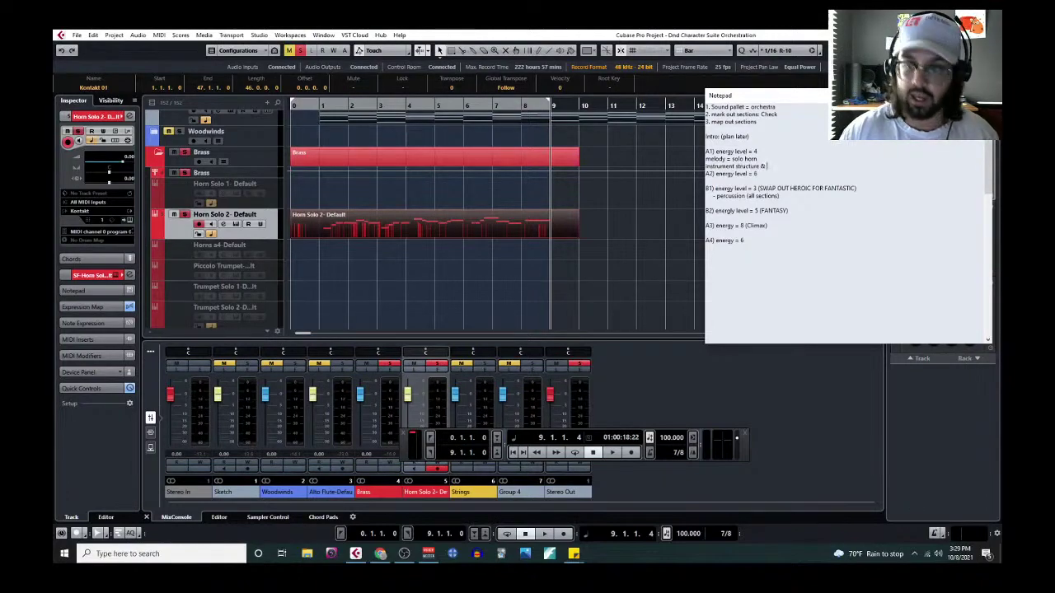
text( wave form.)
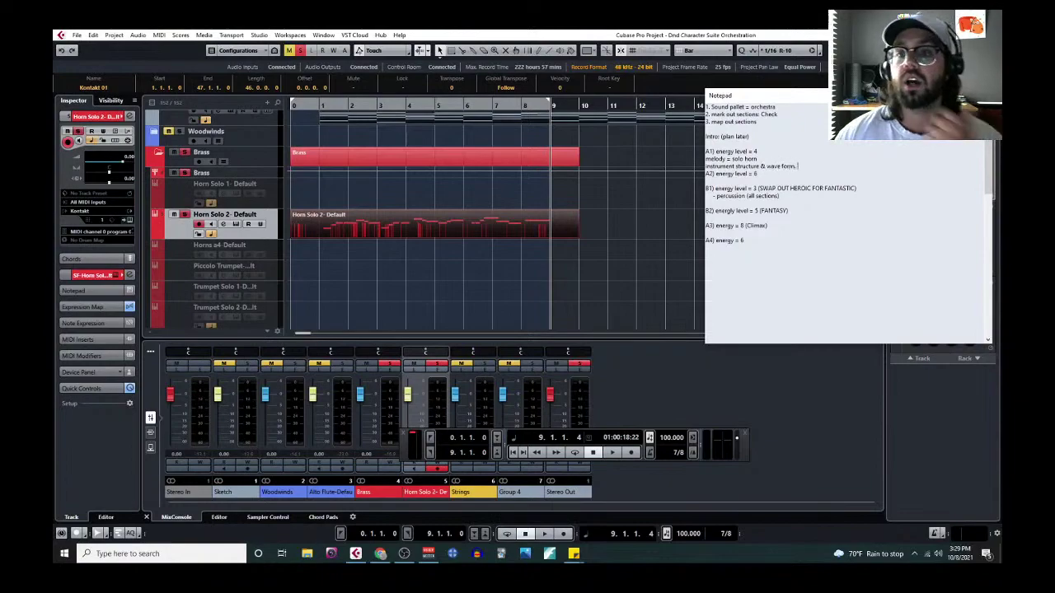
Step: Insert blank lines before the A2 entry and split "& wave form." from "instrument structure" with three line breaks
click(760, 166)
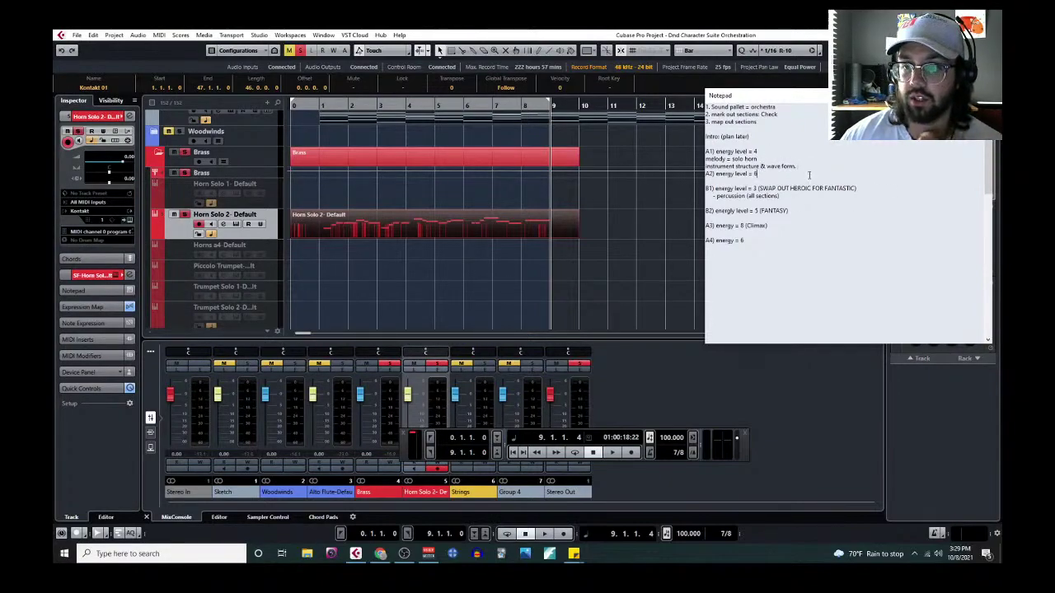
click(809, 165)
key(Return)
key(Return)
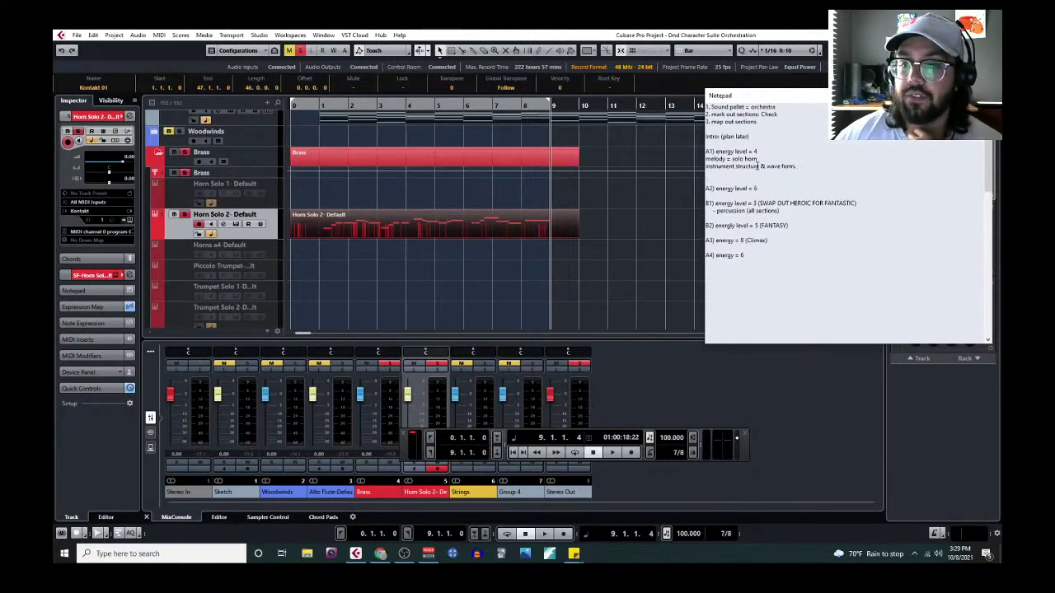
click(758, 167)
key(Return)
key(Return)
key(Return)
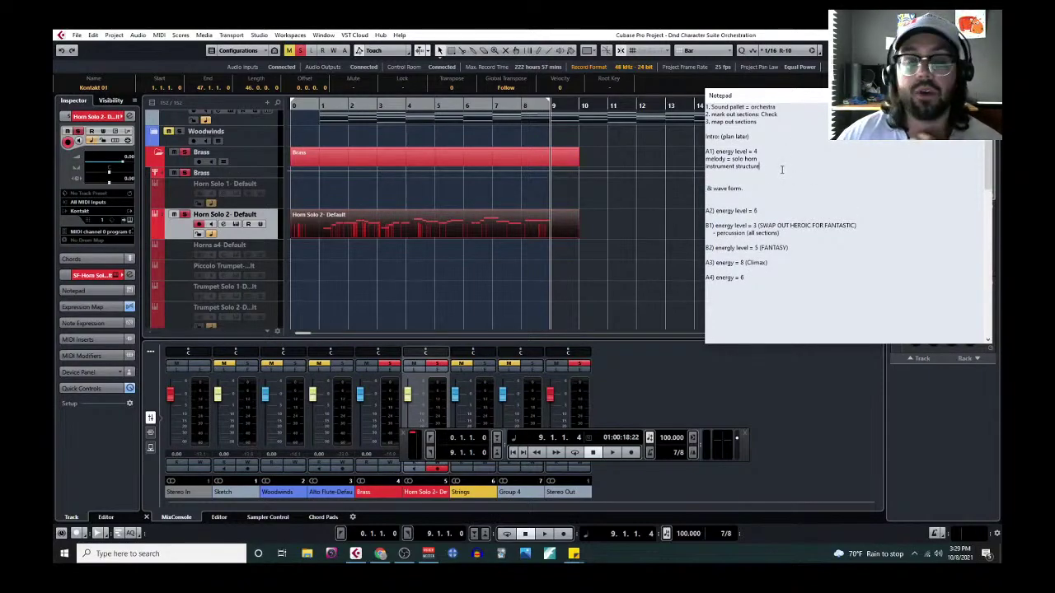
Step: Complete the structure line under A1 in the Notepad as "instrument structure = metal, sound produced by air."
key(Left)
key(Left)
key(Left)
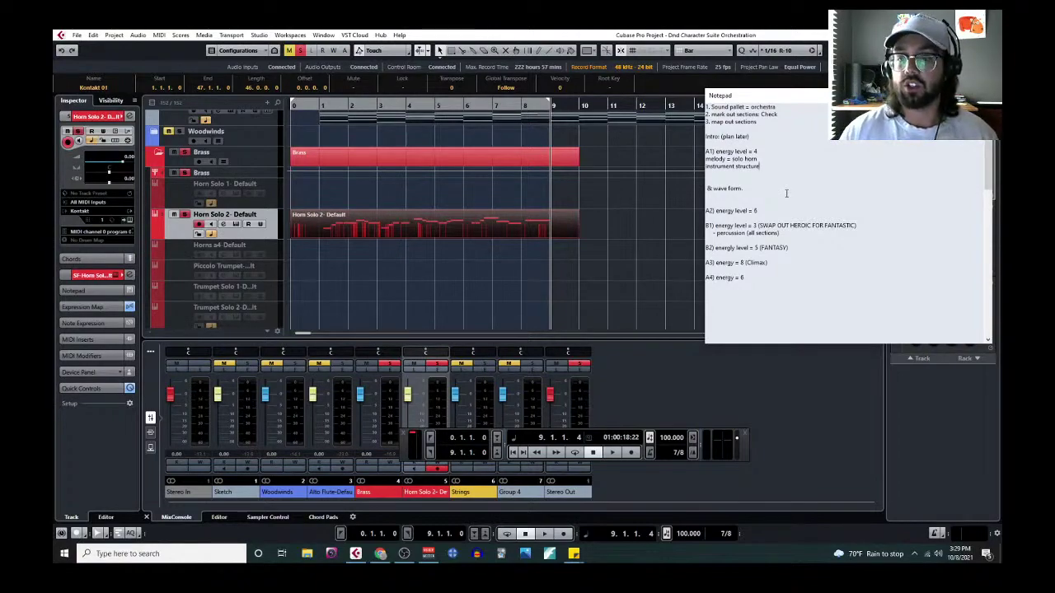
text(= )
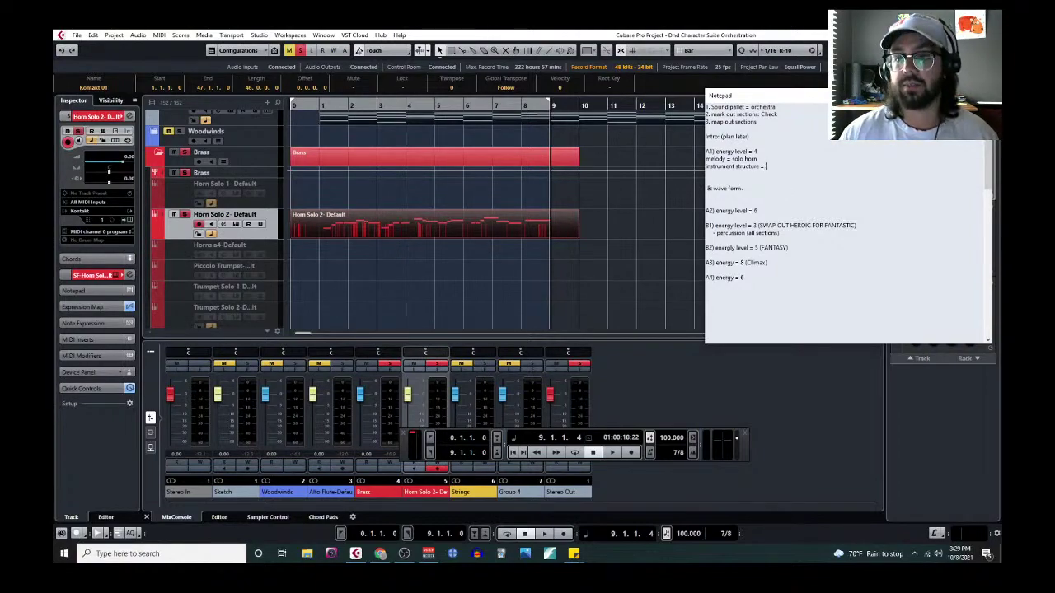
text(metal, sound pr)
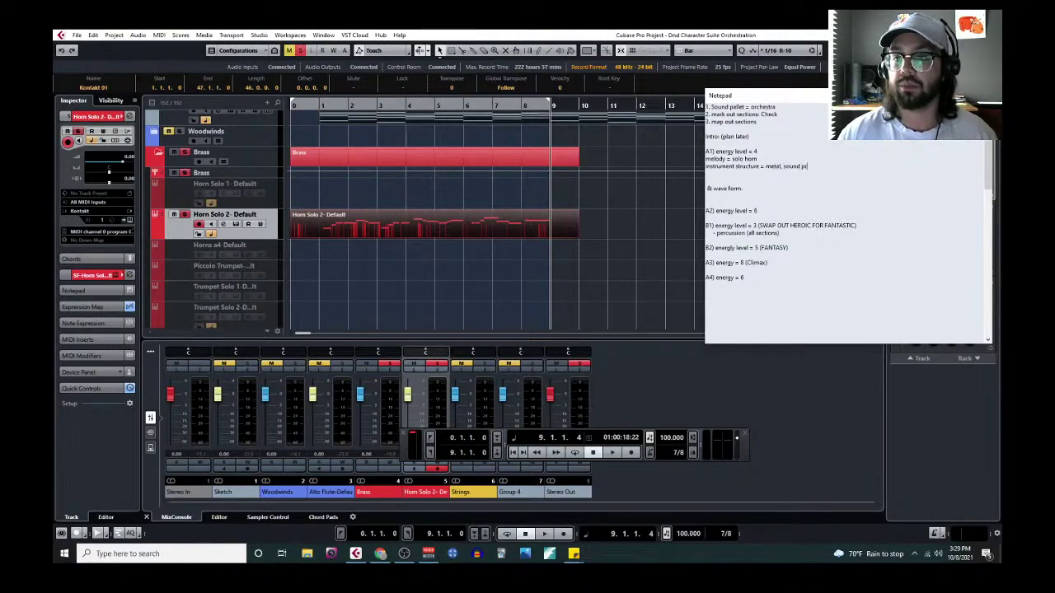
text(oduced by air.)
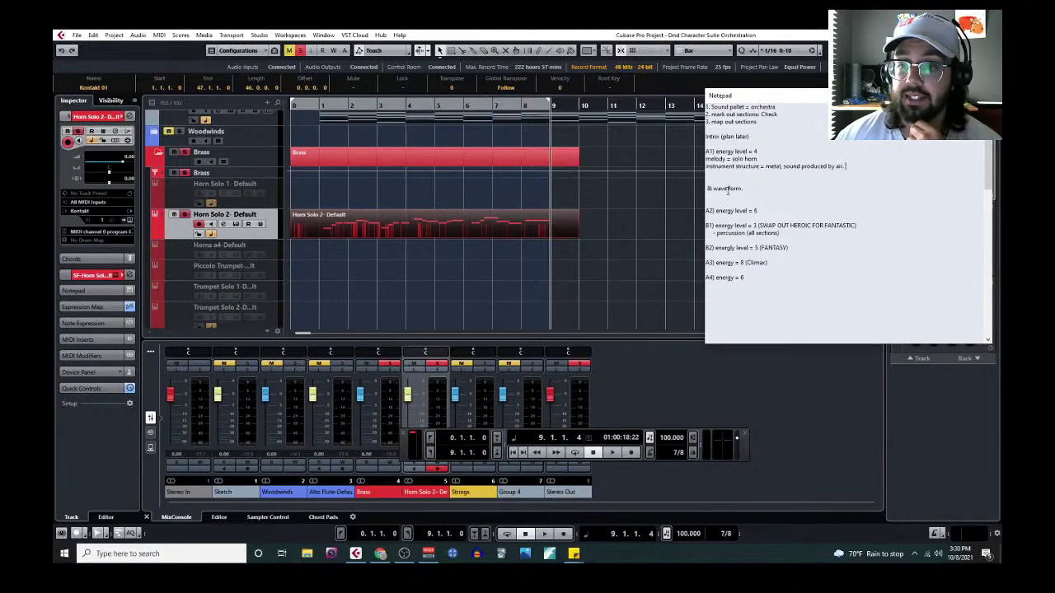
click(766, 168)
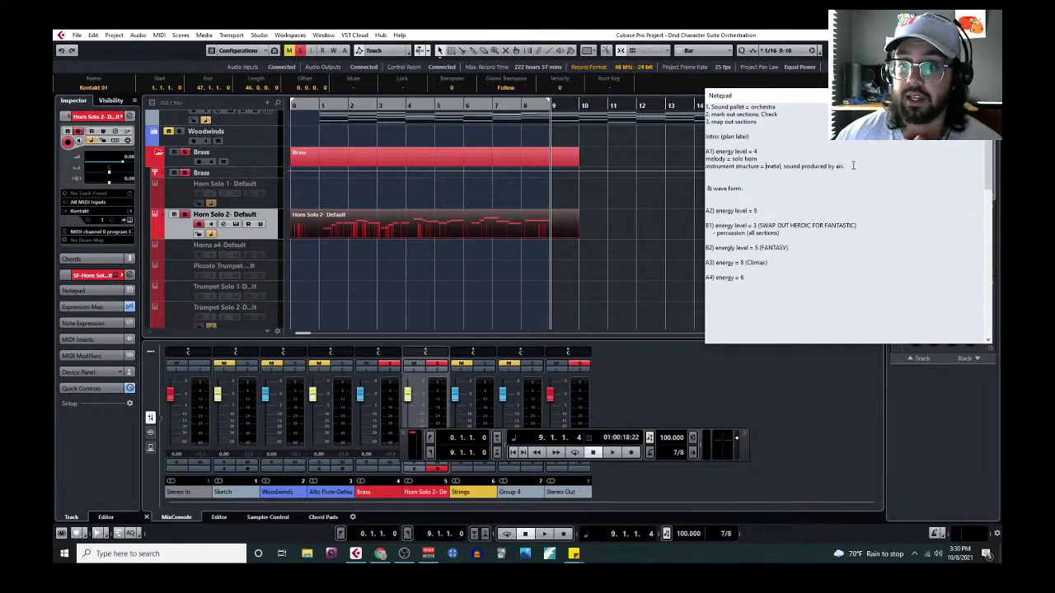
Step: Open the Kontakt 01 part of the Sketch track in the Key Editor
scroll(326, 229, up, 2)
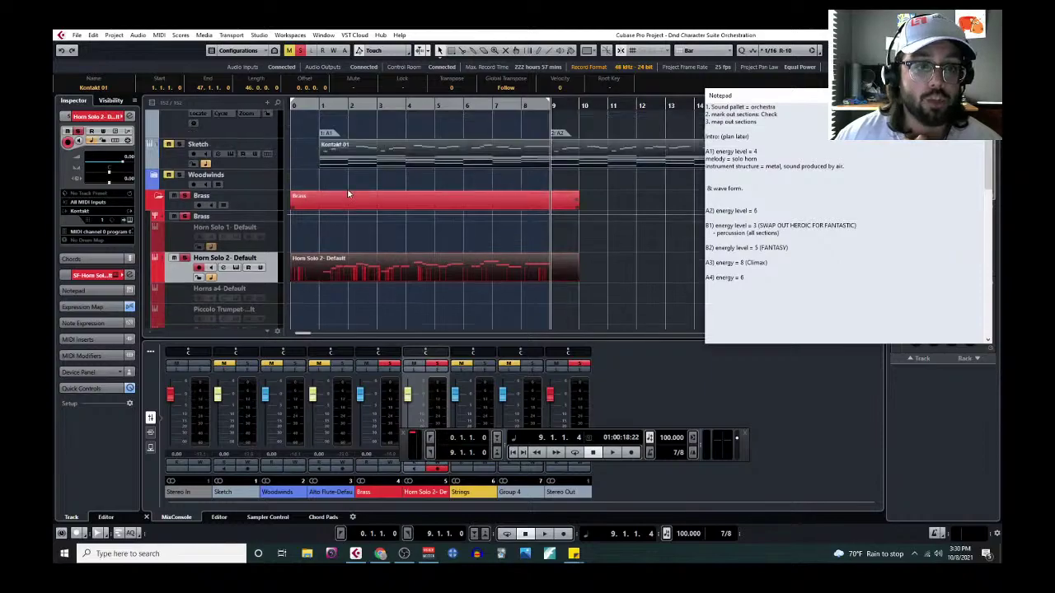
click(342, 177)
click(159, 35)
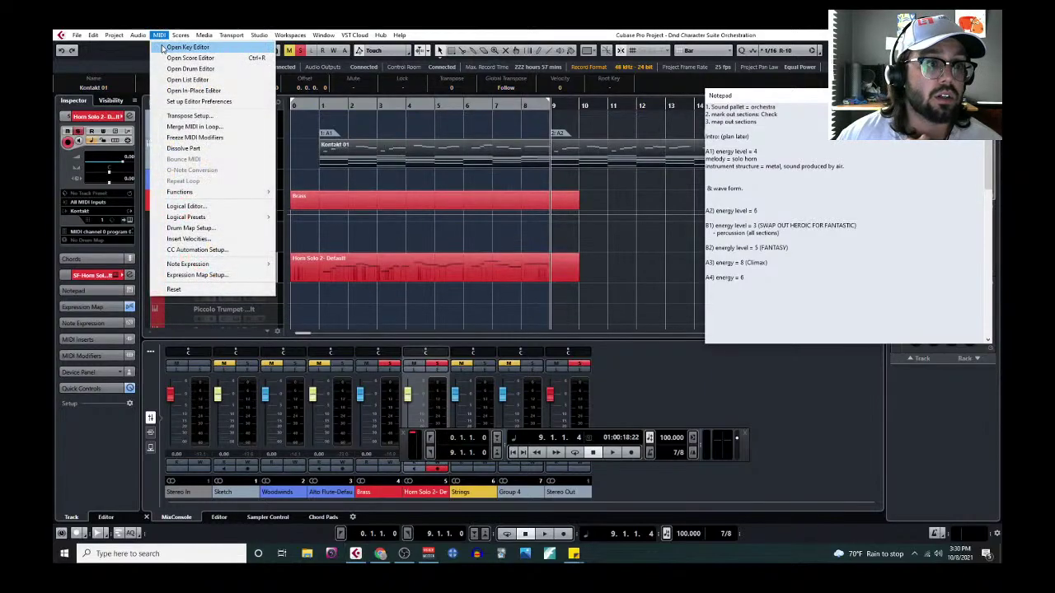
click(177, 49)
scroll(278, 314, down, 2)
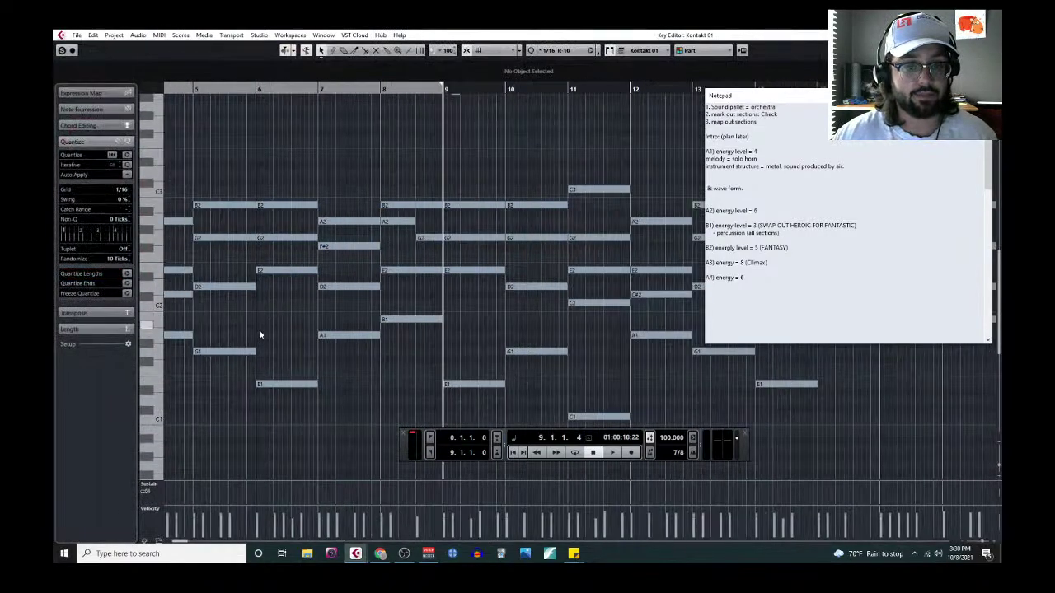
Step: Copy the sketch's lowest notes from bars 1 to 8, set the cursor at bar 1, and close the Key Editor
scroll(237, 322, left, 5)
drag(245, 342, 697, 447)
scroll(621, 370, right, 3)
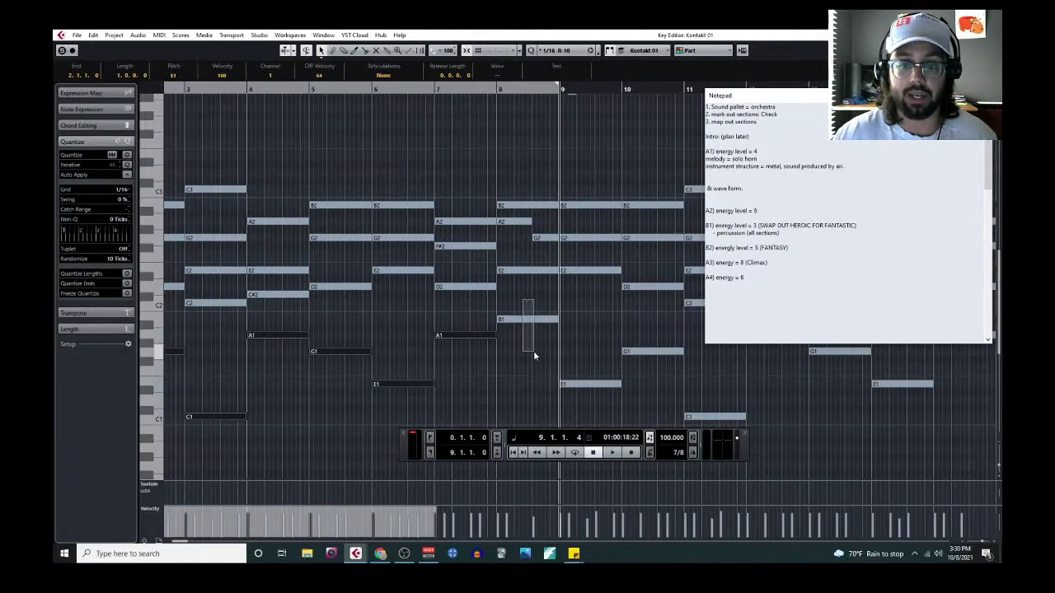
shift+click(528, 319)
scroll(415, 345, left, 3)
click(228, 89)
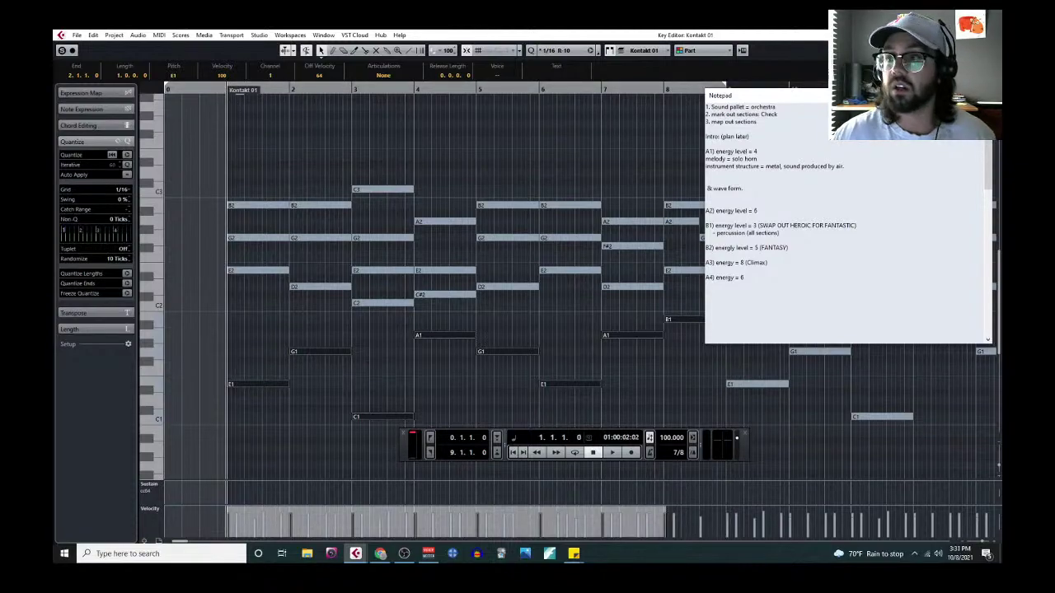
key(Escape)
Step: Enable the disabled Tuba track in the Brass folder and solo it
scroll(248, 260, down, 4)
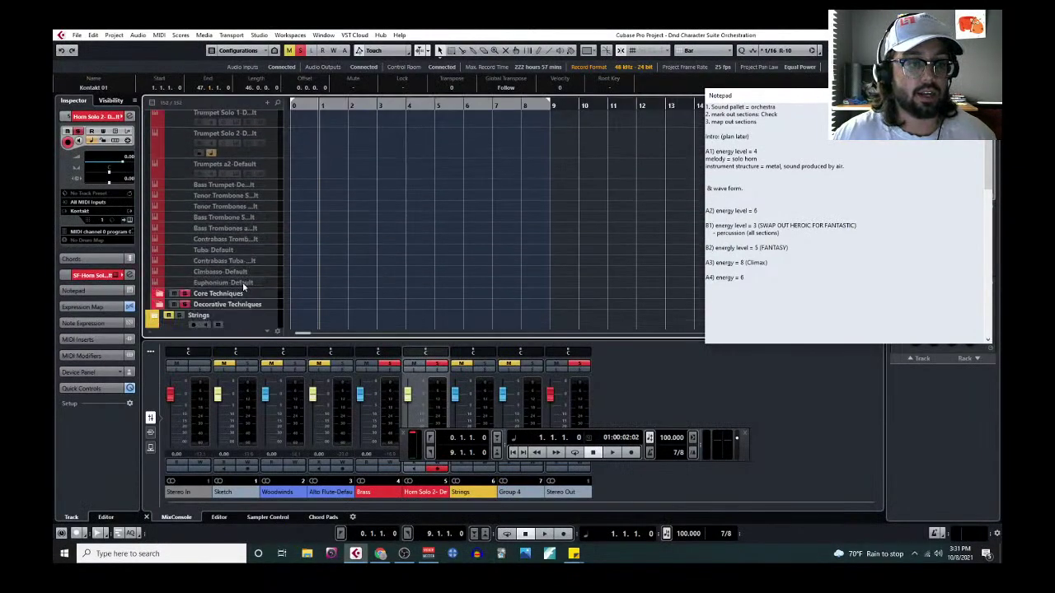
click(272, 251)
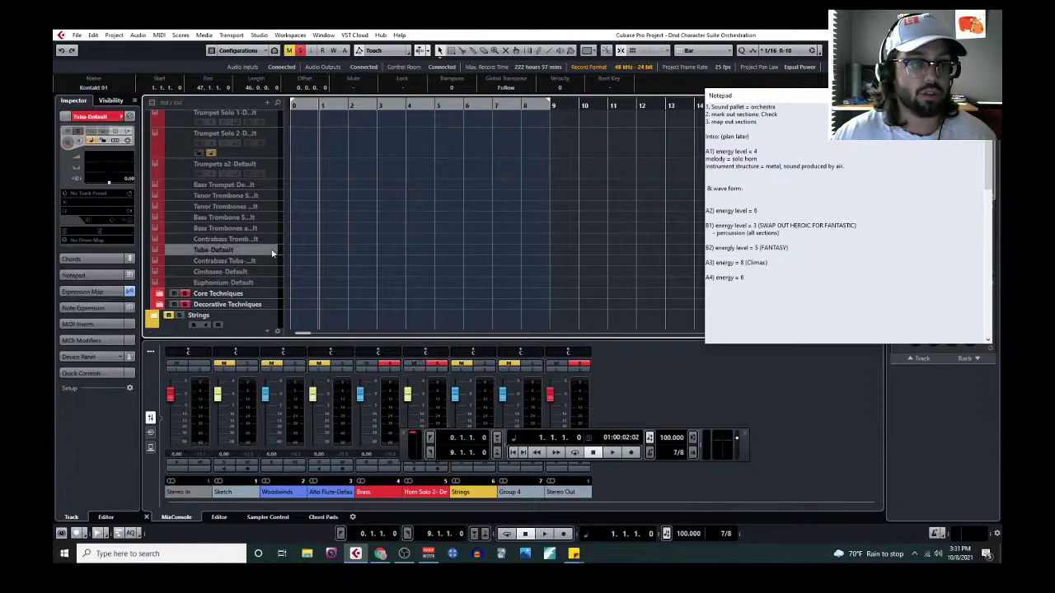
right_click(272, 251)
click(303, 426)
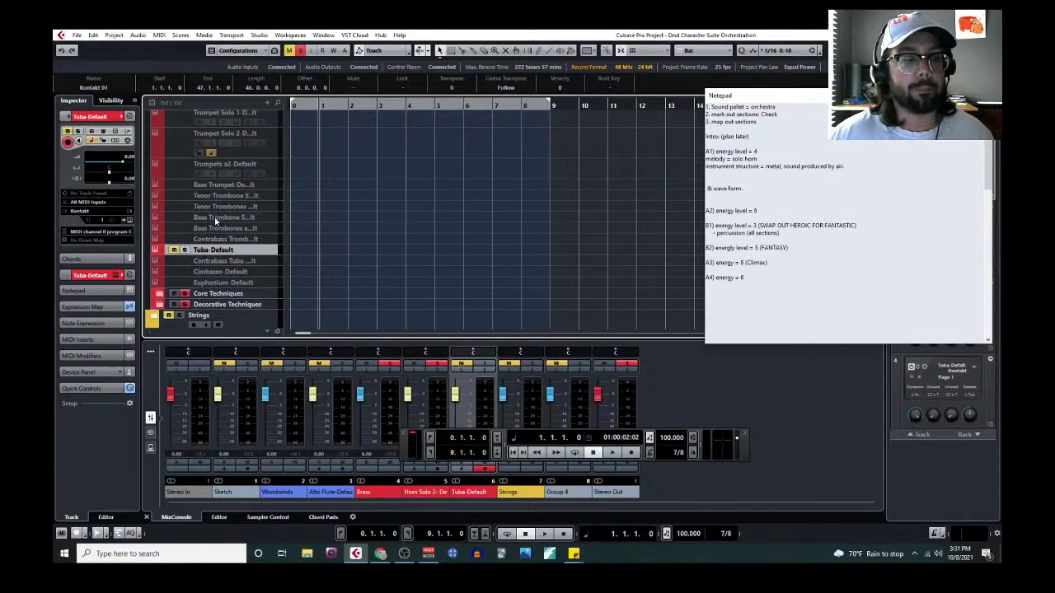
click(175, 251)
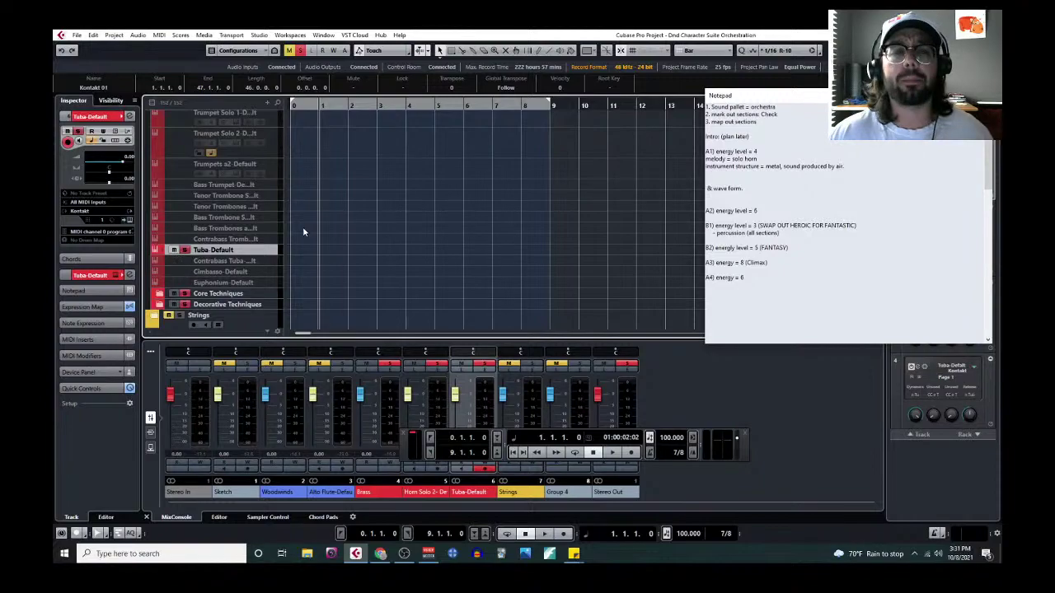
Step: Paste the copied bass notes onto the Tuba track at bar 1 and start playback
scroll(361, 213, up, 5)
scroll(364, 220, down, 4)
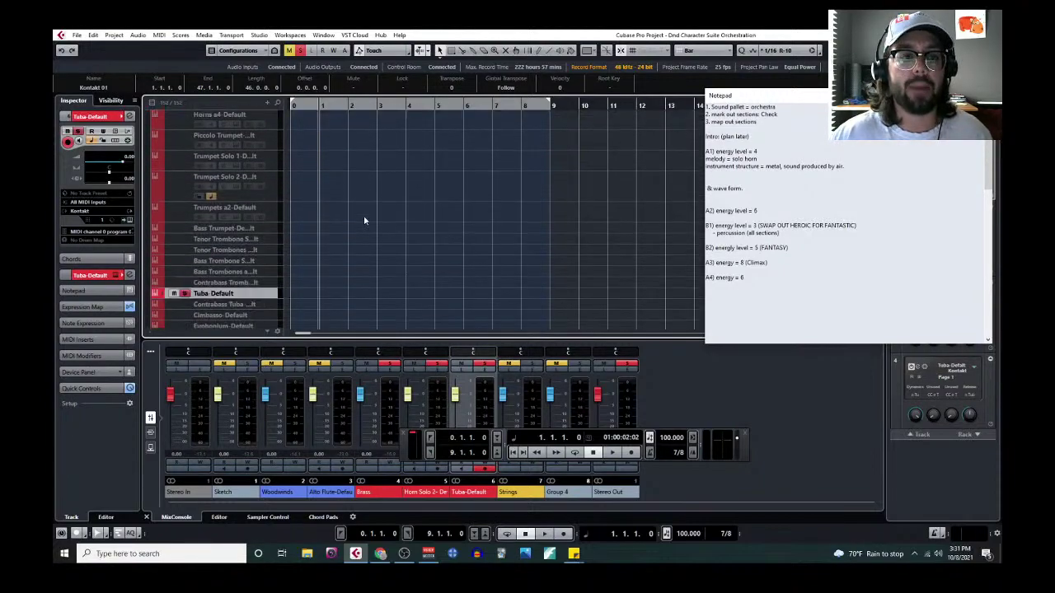
key(ctrl+v)
key(space)
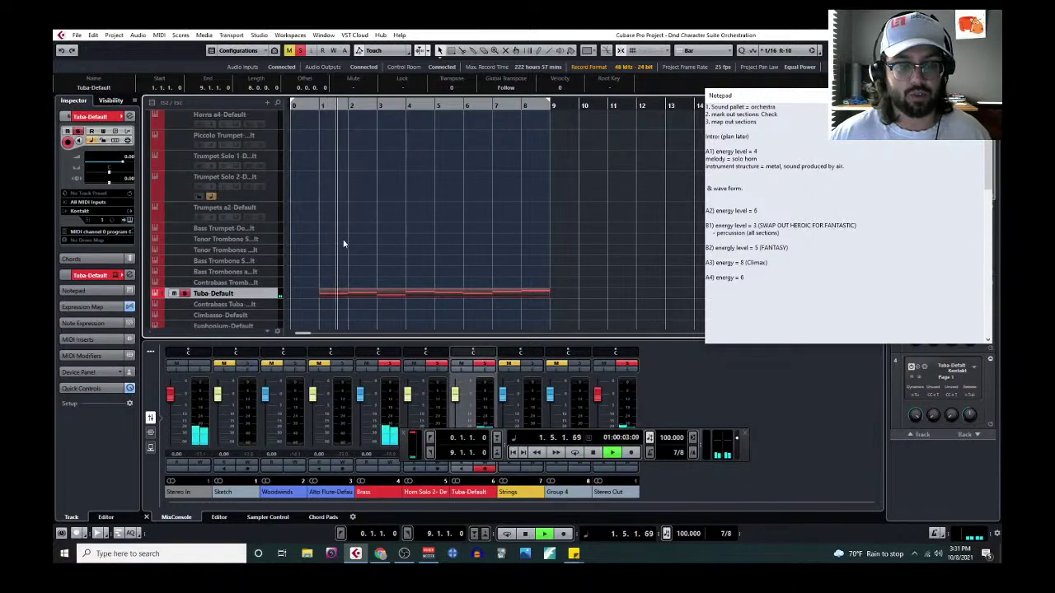
Step: Open the Tuba part in the Key Editor and color its notes by velocity
scroll(344, 240, up, 5)
scroll(345, 236, down, 8)
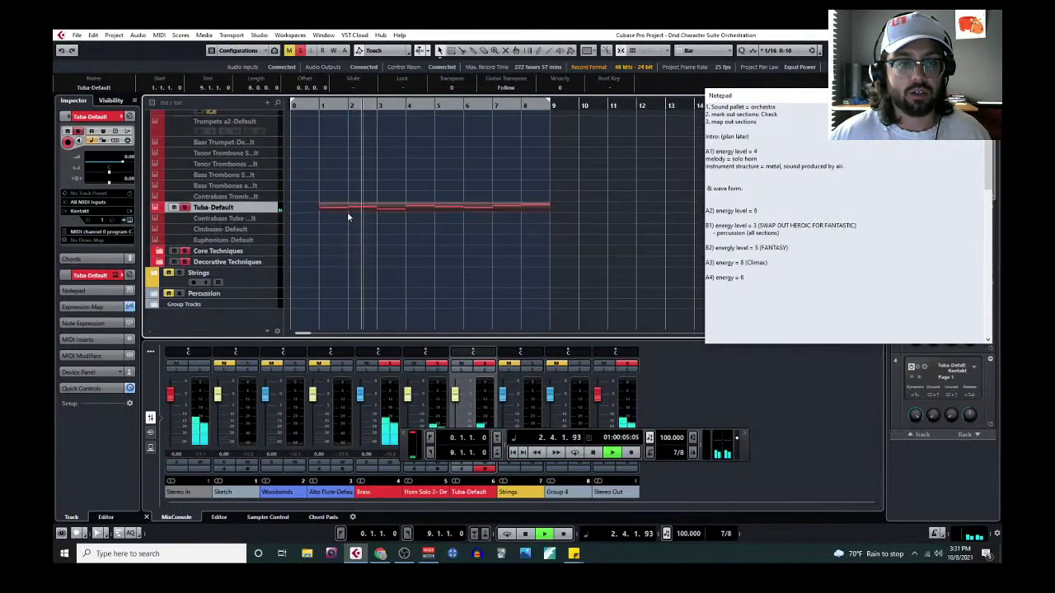
click(159, 35)
click(181, 45)
click(701, 51)
click(706, 64)
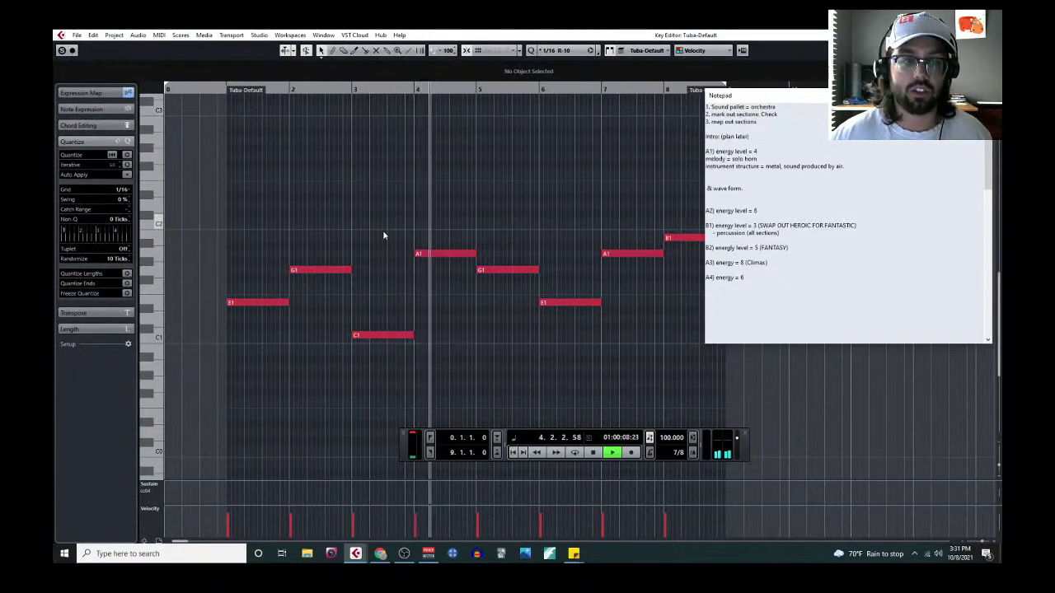
Step: Lower the velocity of all Tuba notes to about 70, close the Key Editor, and stop playback
key(g)
drag(208, 217, 560, 372)
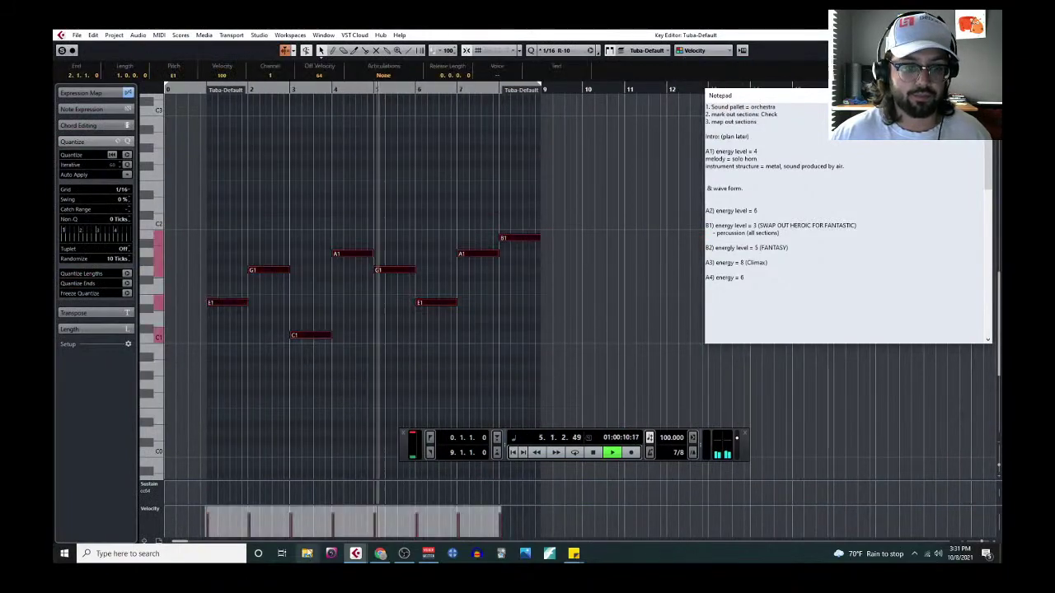
drag(352, 515, 354, 524)
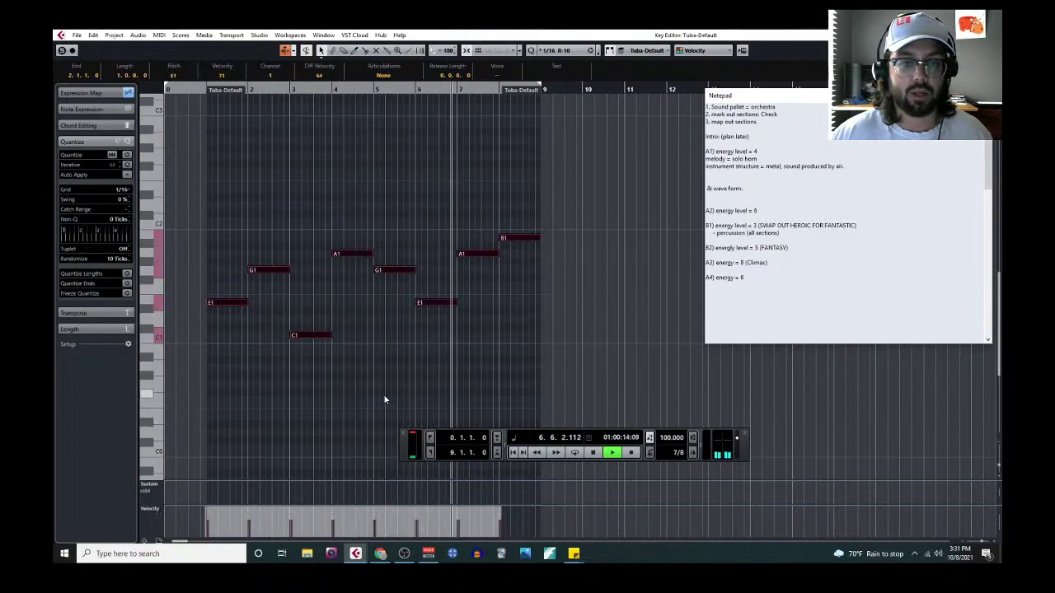
click(384, 401)
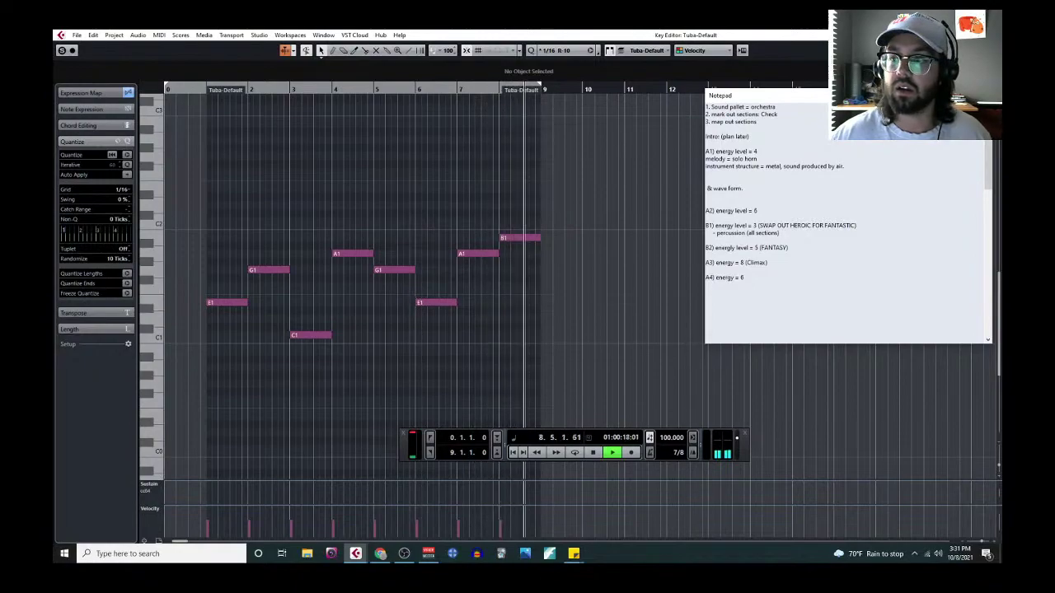
key(Return)
key(space)
scroll(419, 231, up, 3)
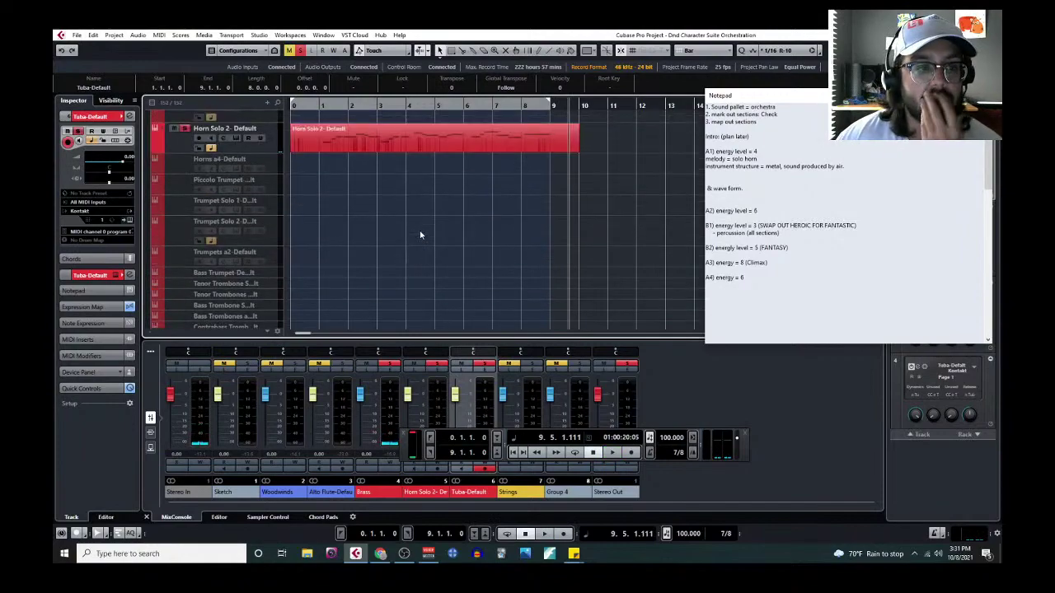
scroll(336, 244, up, 1)
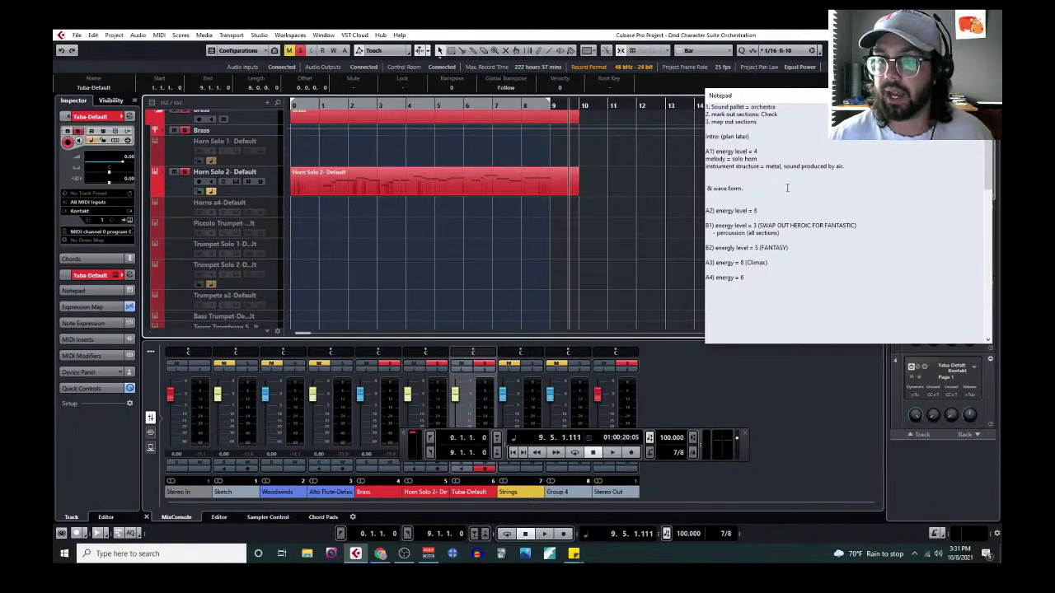
click(766, 166)
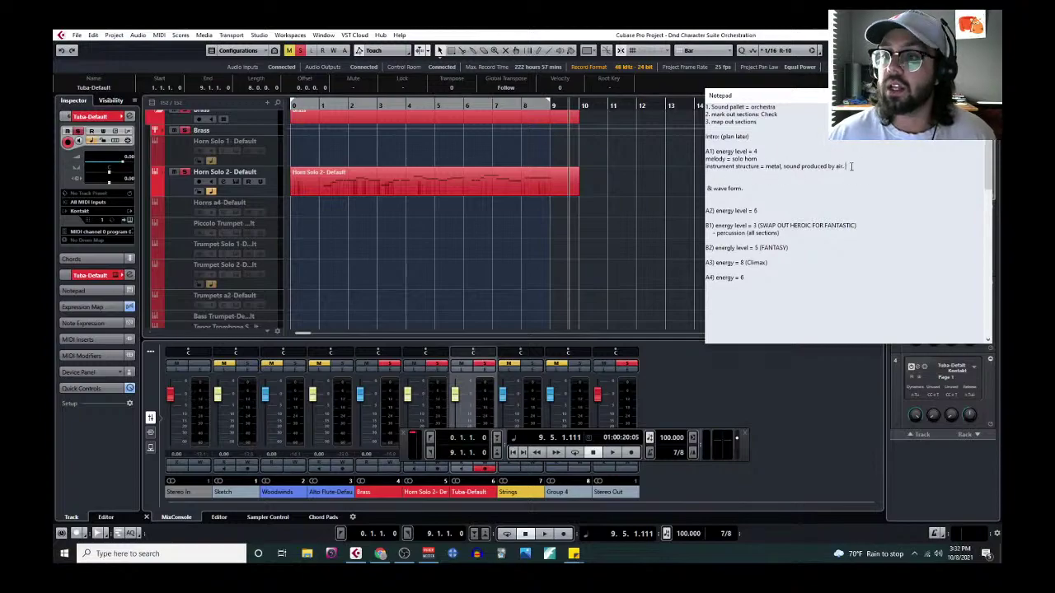
key(Return)
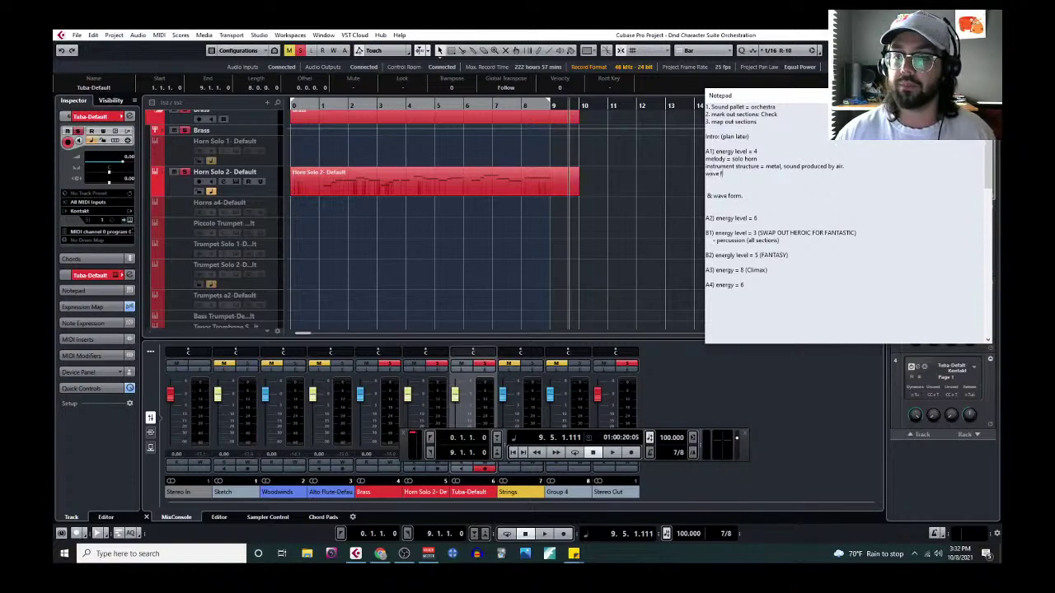
key(BackSpace)
key(BackSpace)
key(BackSpace)
key(BackSpace)
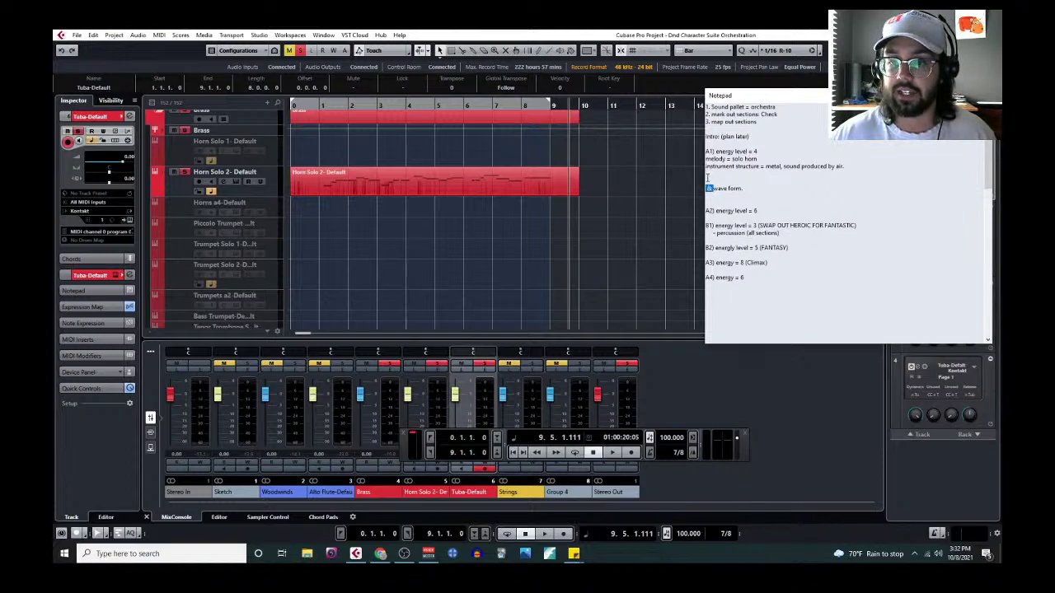
Step: Remove the "&" and surplus blank lines before "wave form." in the Notepad, leaving one blank line above it
key(BackSpace)
key(BackSpace)
key(BackSpace)
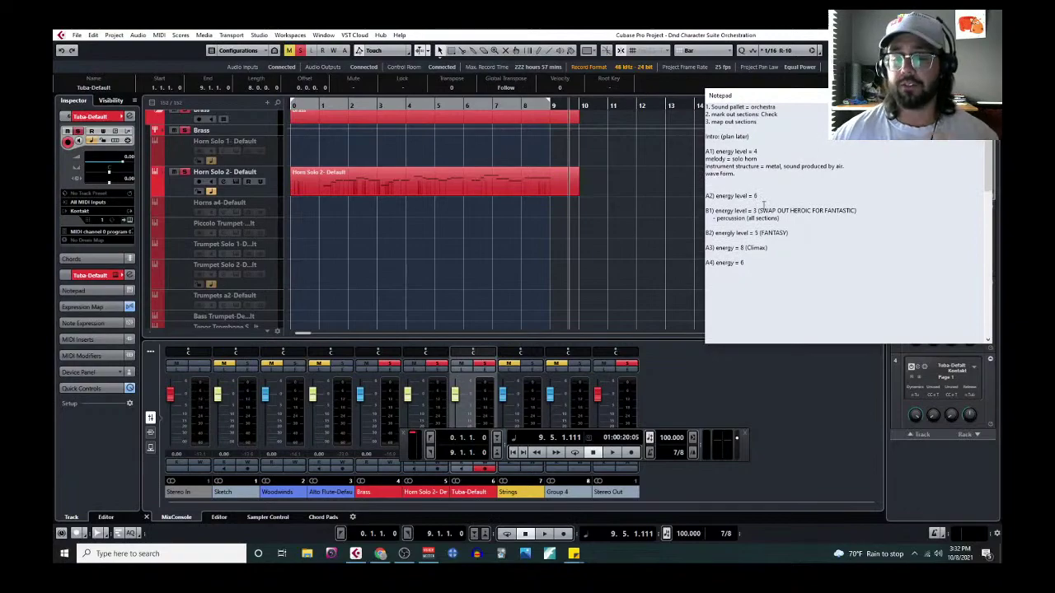
key(Return)
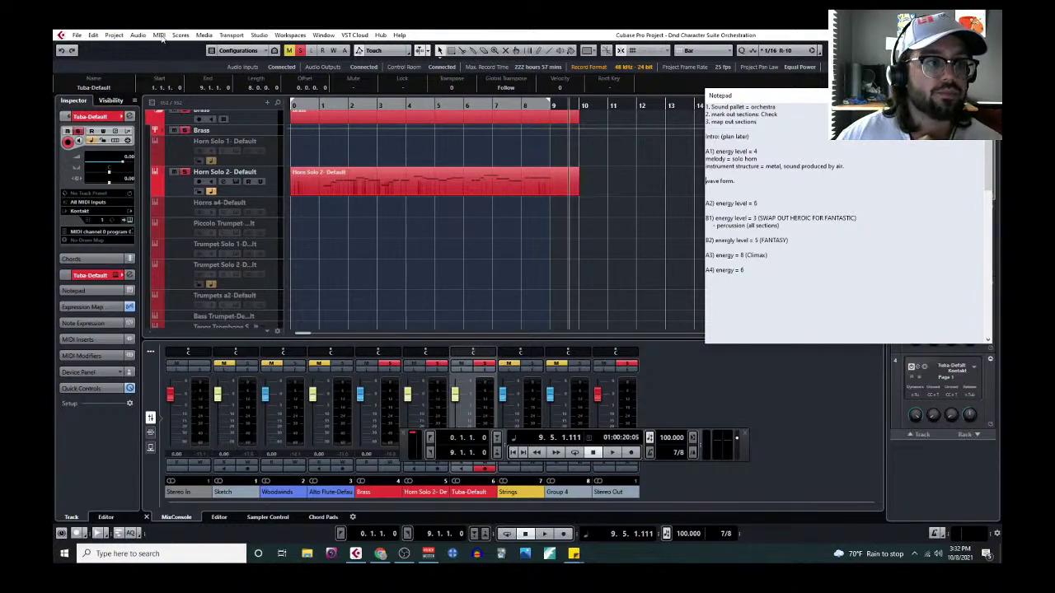
click(292, 191)
click(231, 185)
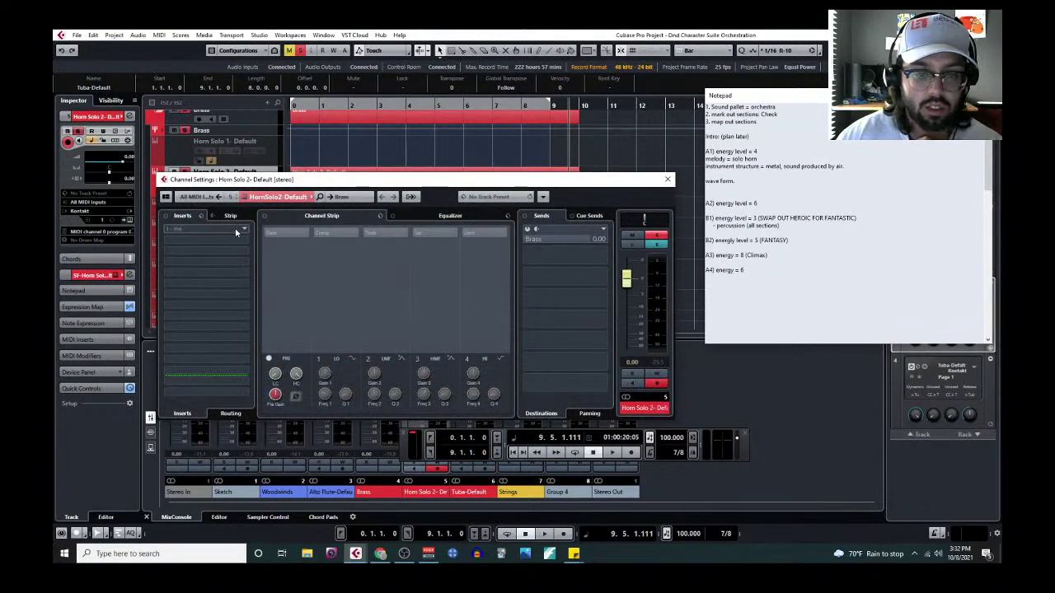
click(234, 227)
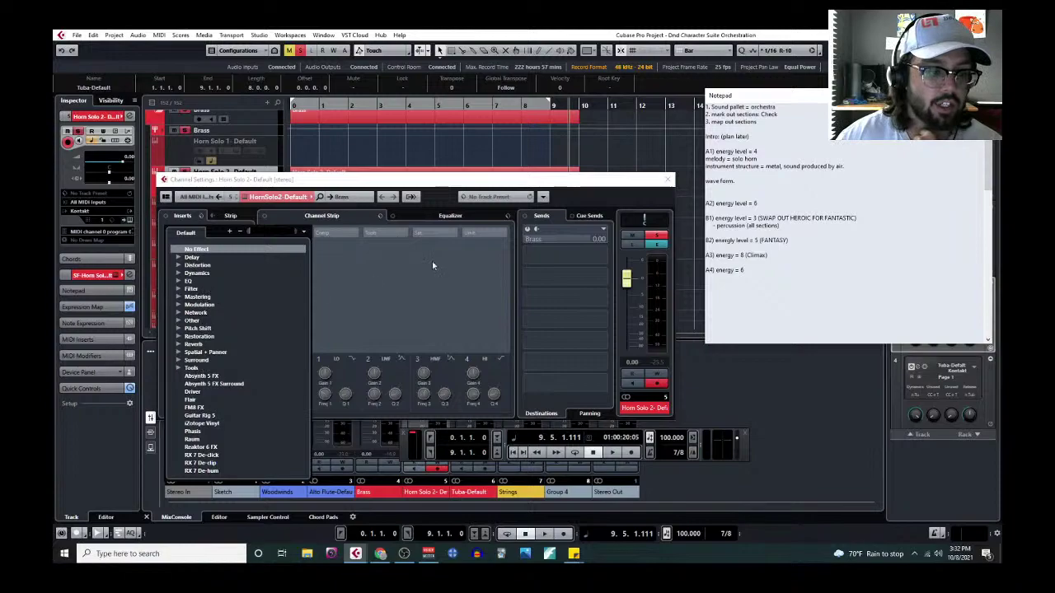
click(667, 180)
click(668, 180)
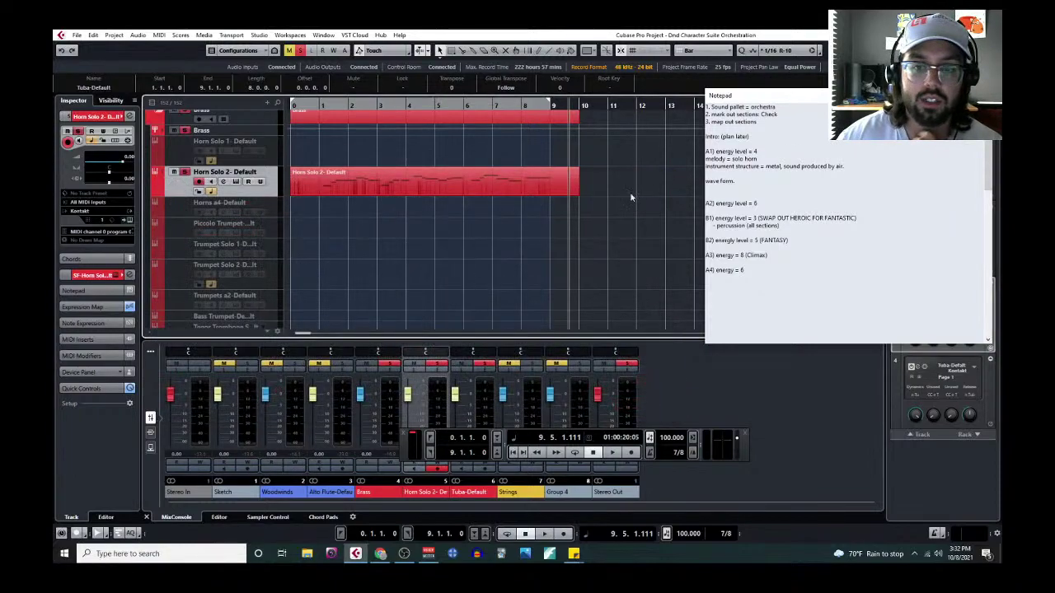
Step: Add an instrument track with the Massive synthesizer, routed to Stereo Out, after the group tracks
scroll(247, 247, down, 10)
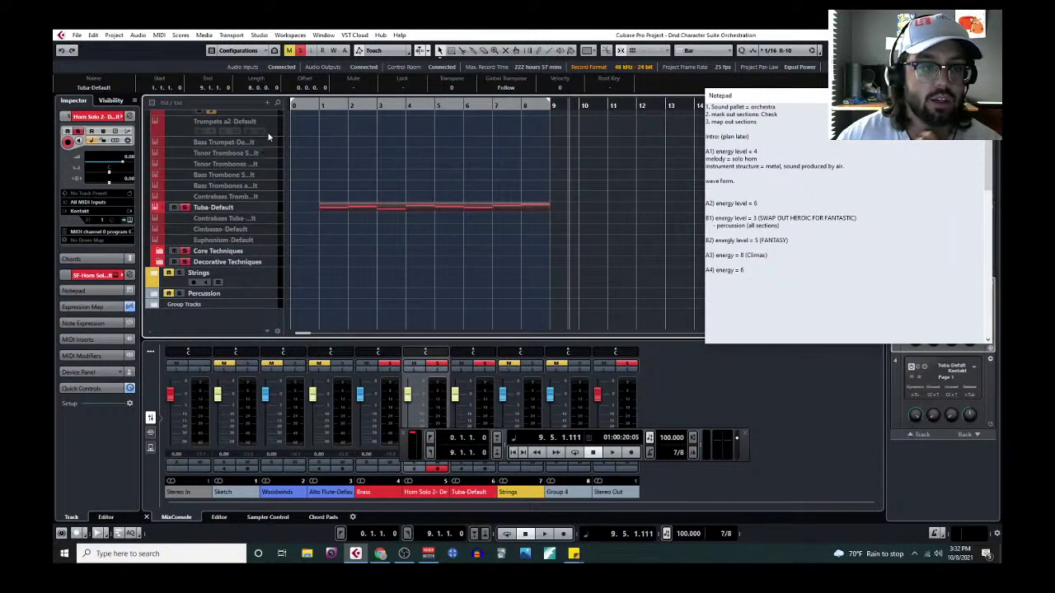
click(260, 303)
click(268, 104)
click(313, 126)
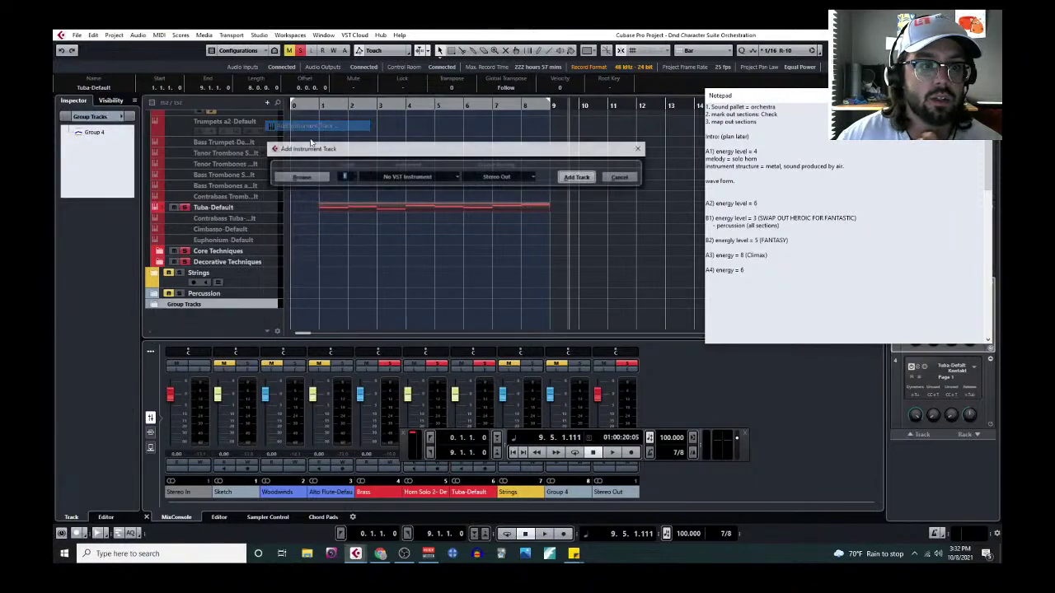
click(400, 180)
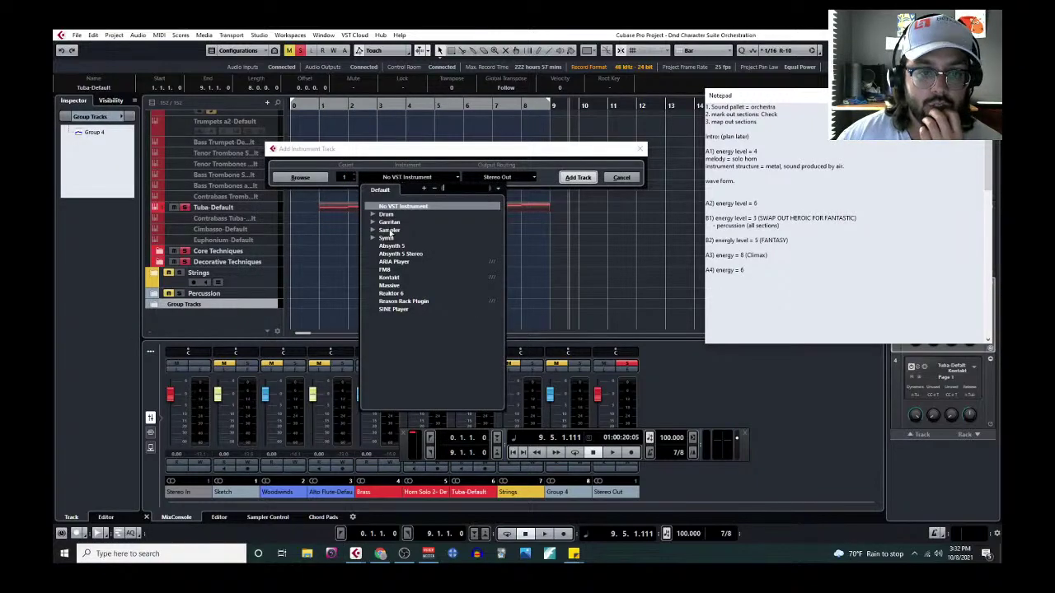
click(396, 287)
click(580, 177)
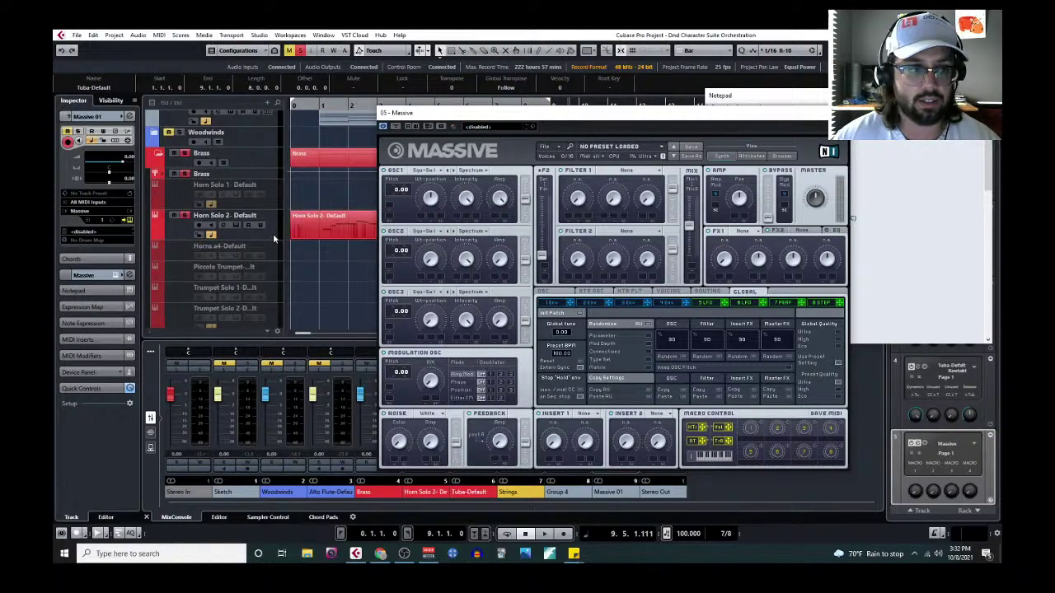
Step: Close the Massive window and remove the Massive 01 track after the group tracks
scroll(273, 233, down, 10)
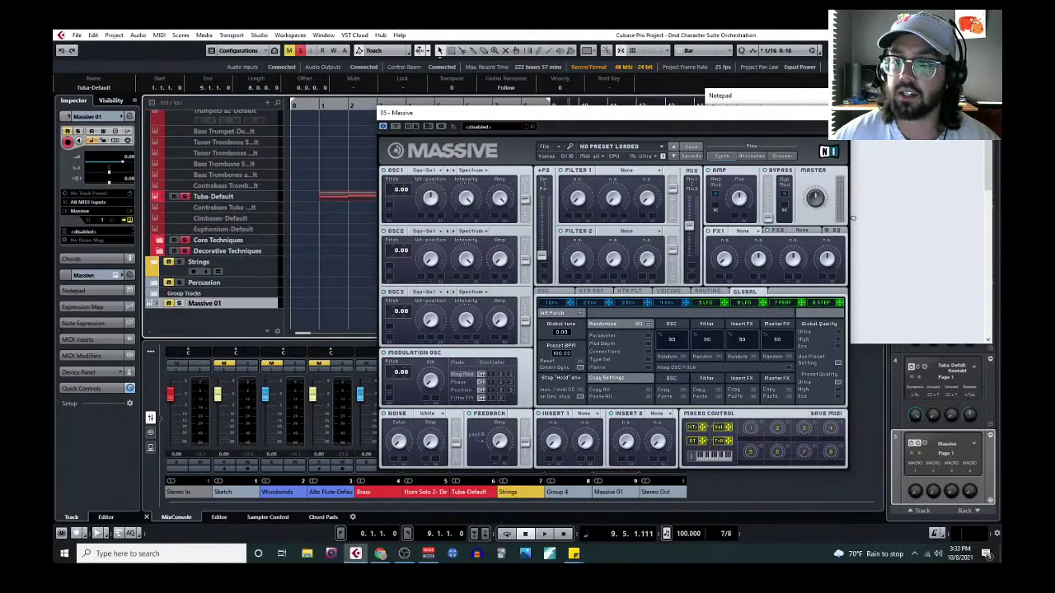
click(841, 112)
right_click(263, 303)
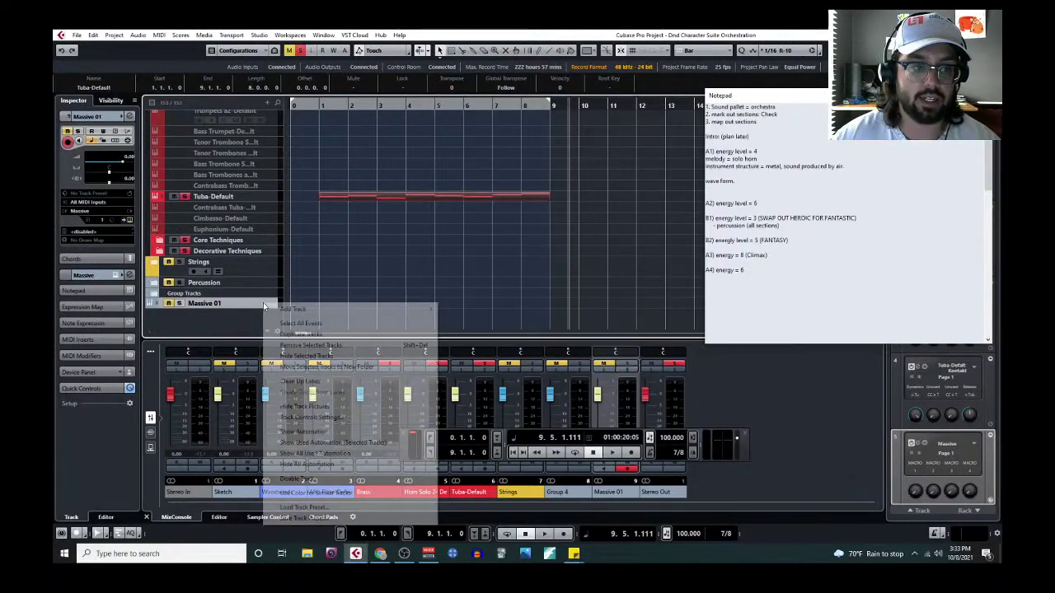
click(320, 346)
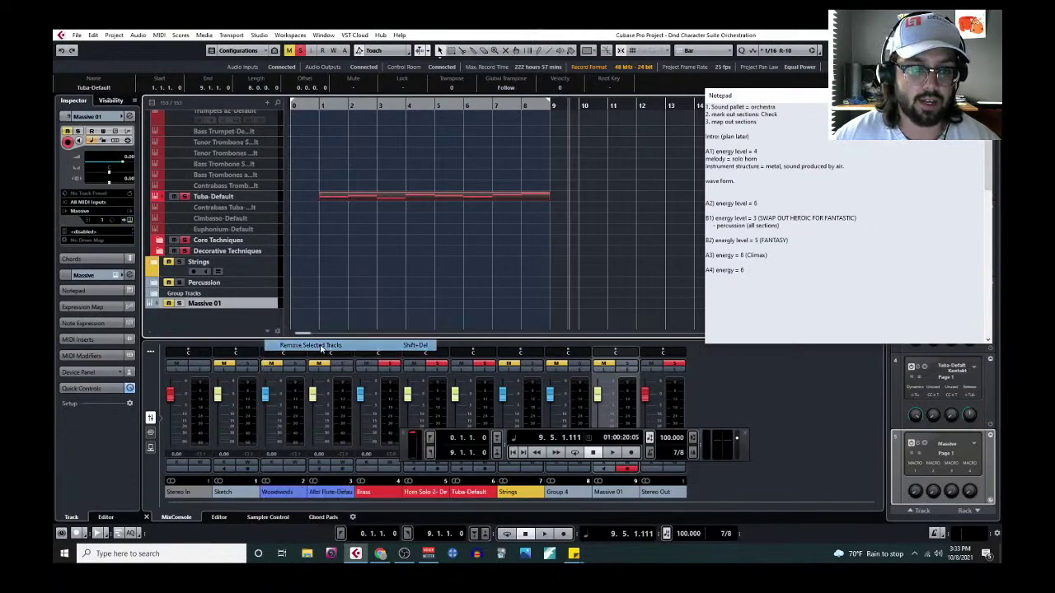
Step: Add an instrument track with the Massive X synthesizer, routed to Stereo Out
click(268, 105)
click(309, 125)
click(389, 178)
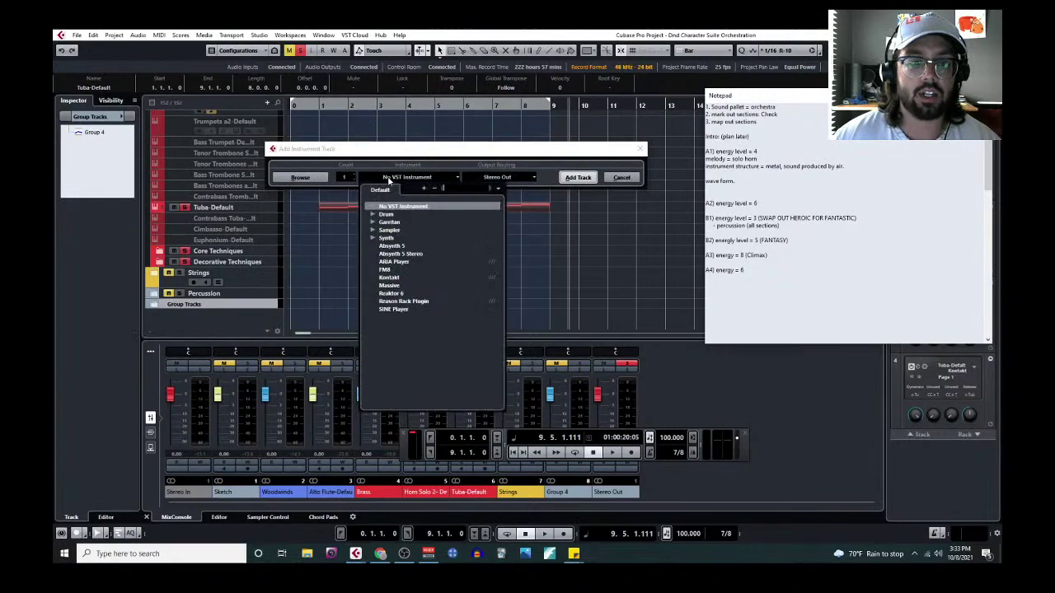
click(373, 236)
click(409, 264)
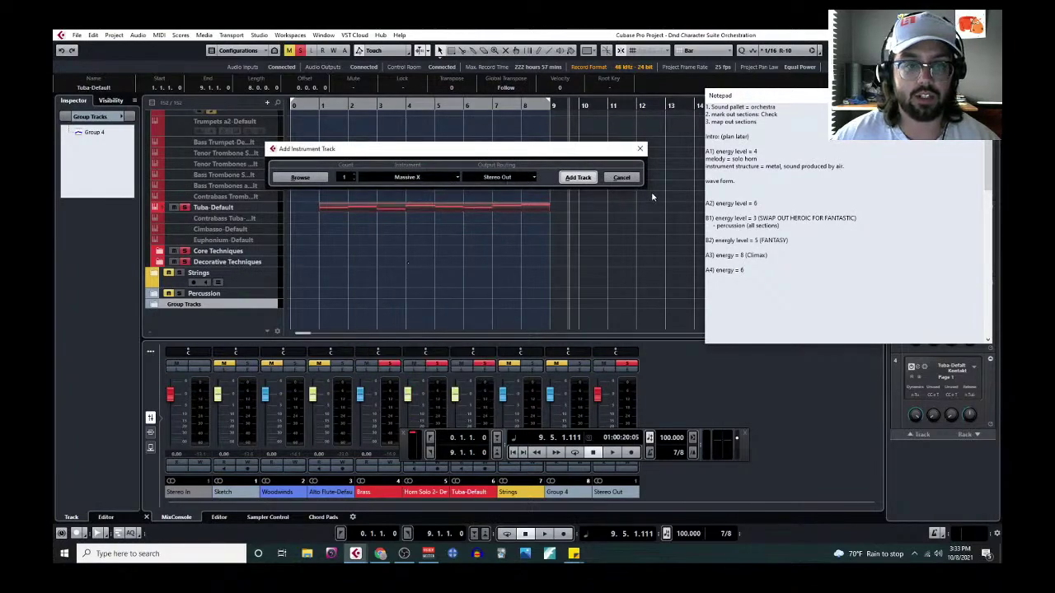
click(582, 177)
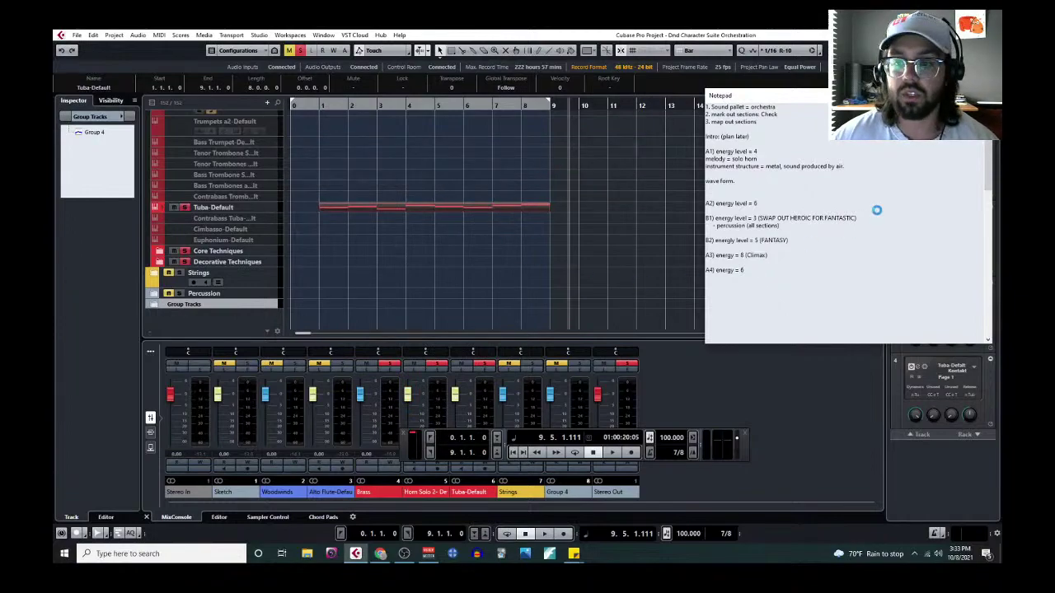
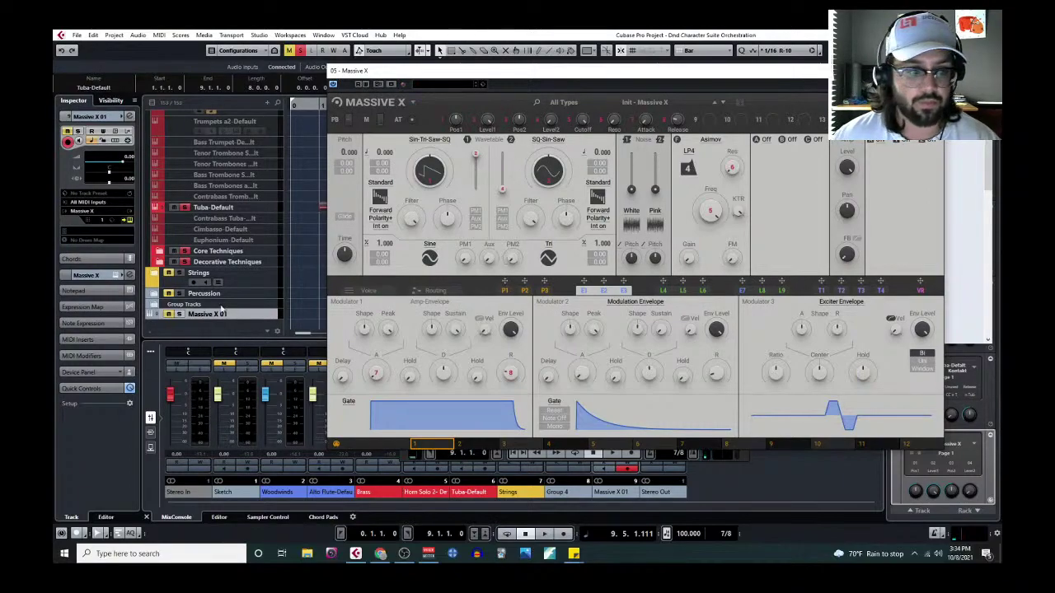
Step: Solo the Massive X 01 track and adjust Massive X's first oscillator wavetable position and output level
click(178, 316)
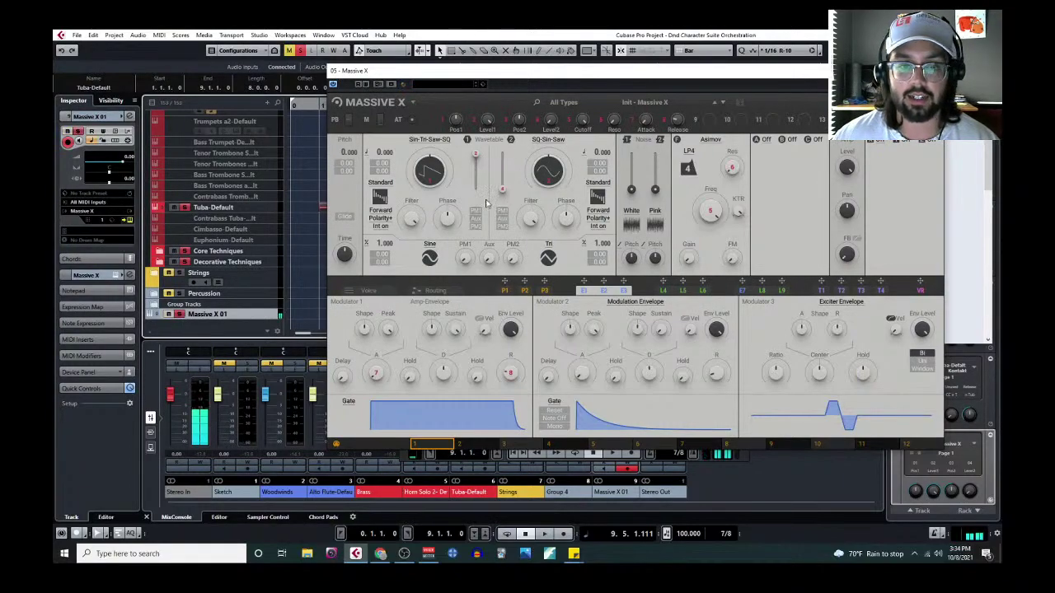
click(427, 176)
drag(427, 176, 435, 168)
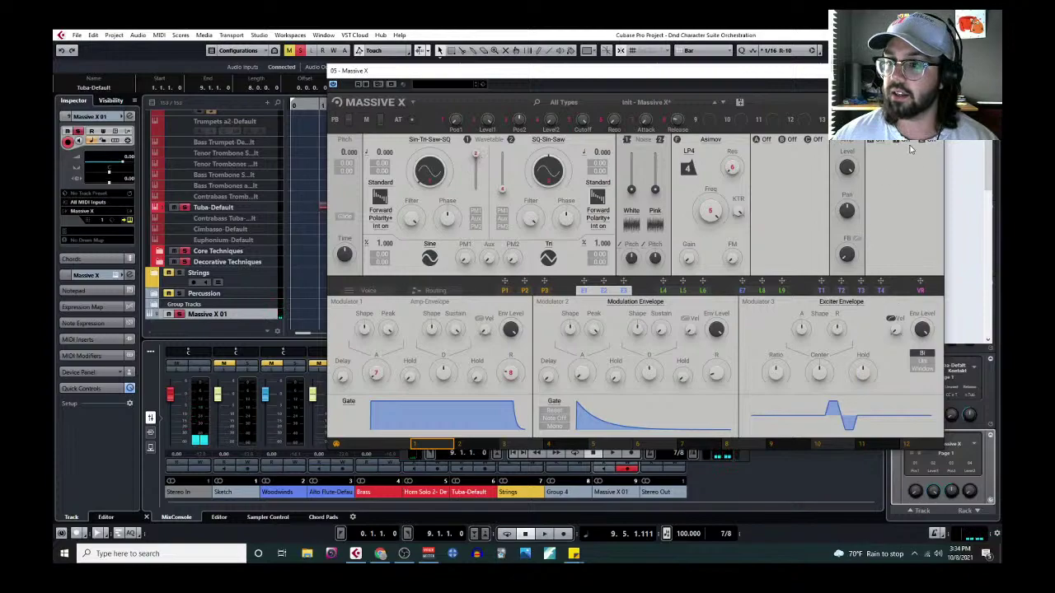
drag(847, 167, 846, 166)
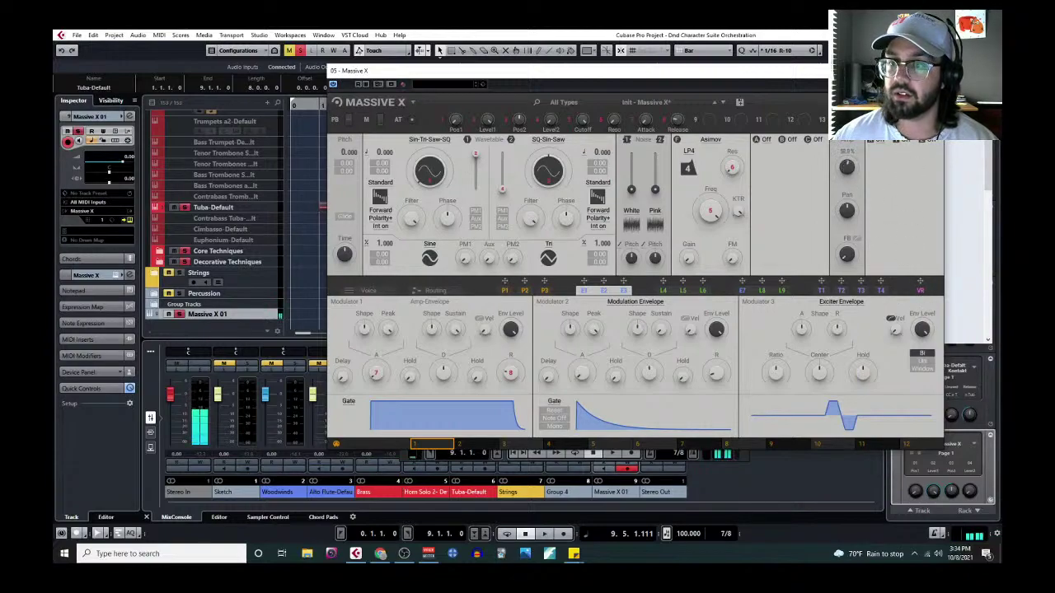
drag(847, 165, 847, 168)
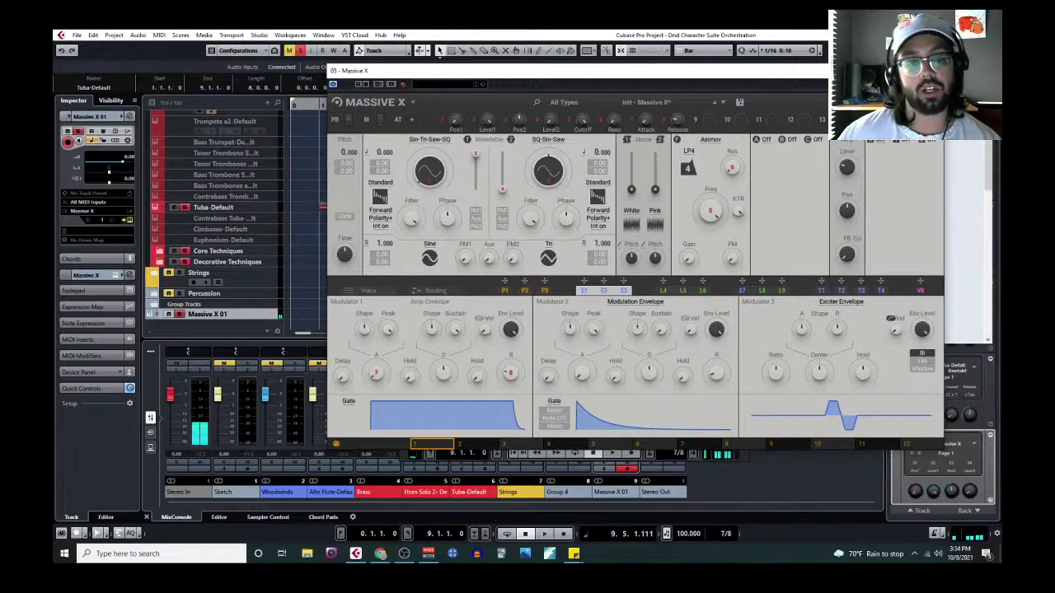
Step: Go over the attack, decay and release of Massive X's amp envelope, lengthening the attack
drag(375, 373, 374, 373)
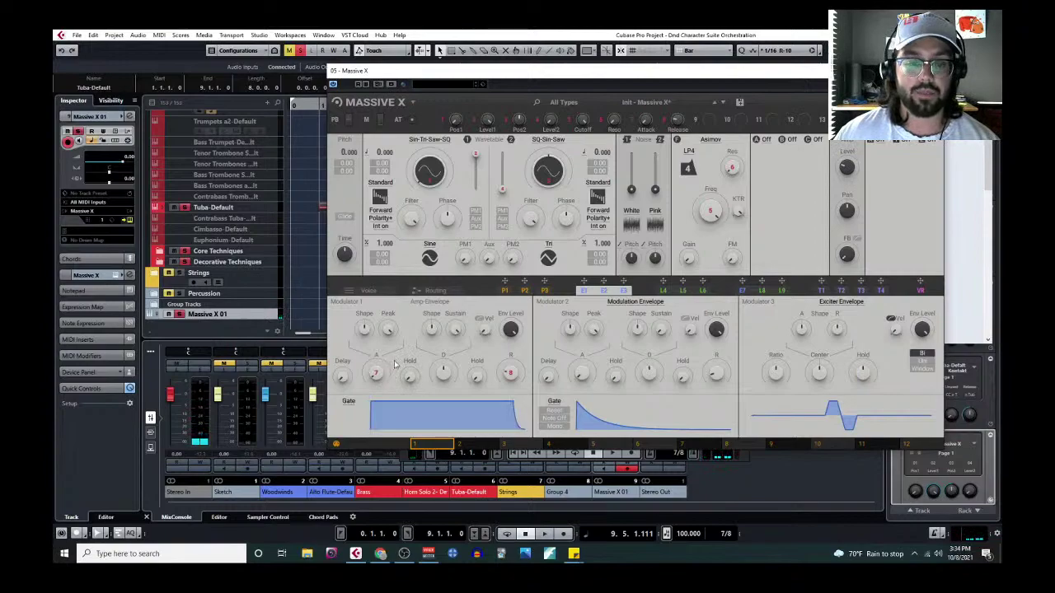
drag(444, 366, 444, 365)
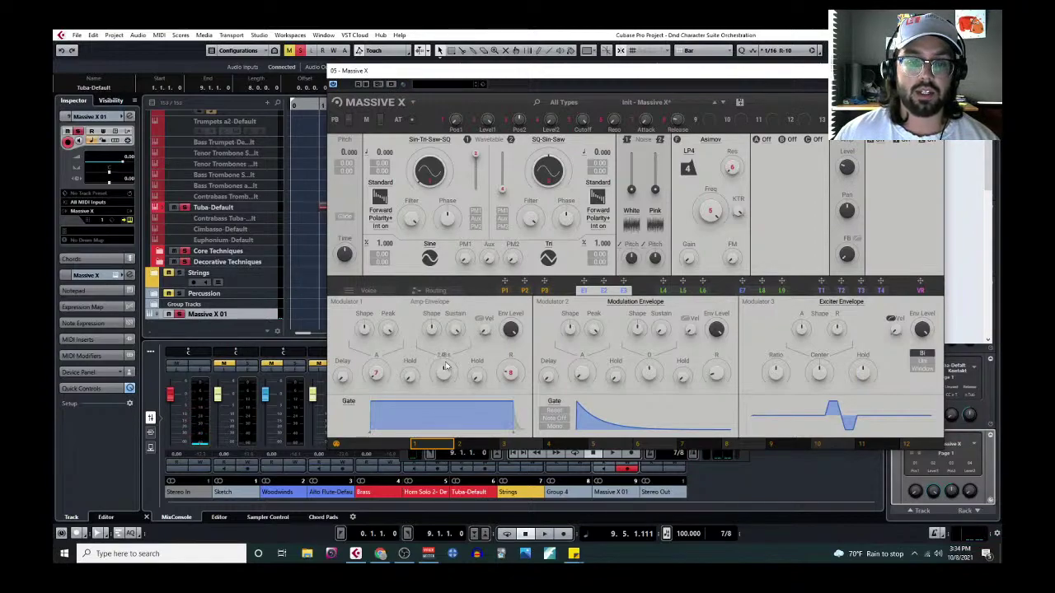
drag(521, 375, 520, 375)
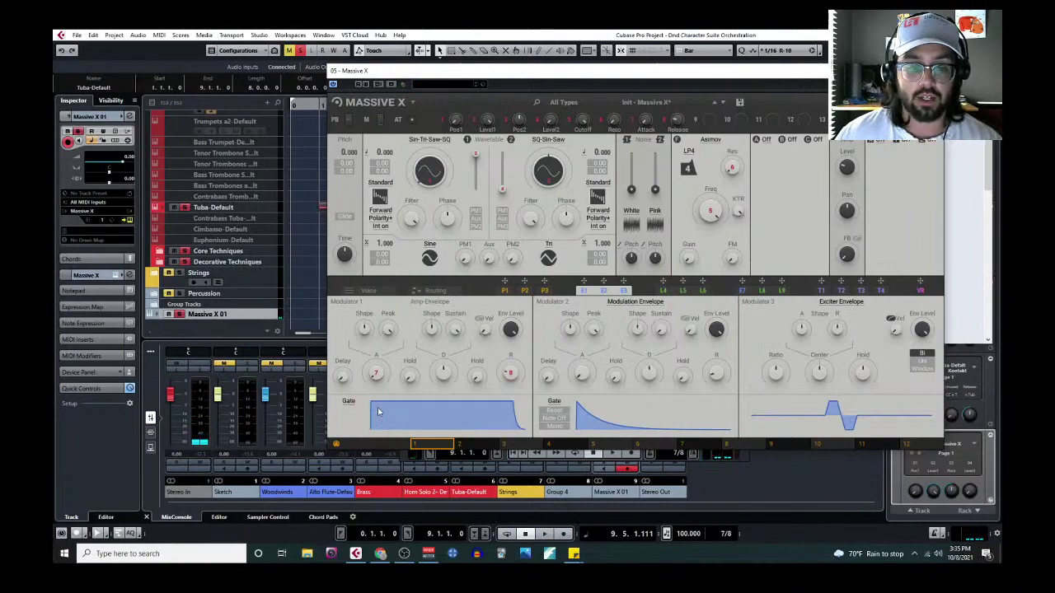
mouse_move(376, 375)
drag(376, 375, 375, 369)
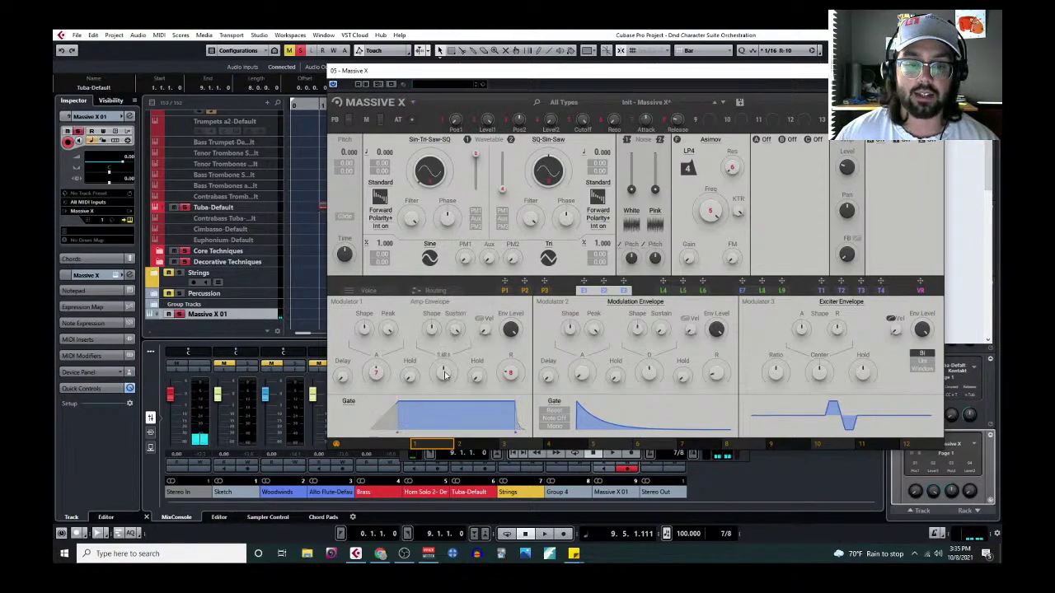
Step: Lower the amp envelope's sustain and vary its decay between short and long times
drag(441, 380, 441, 393)
drag(455, 329, 455, 349)
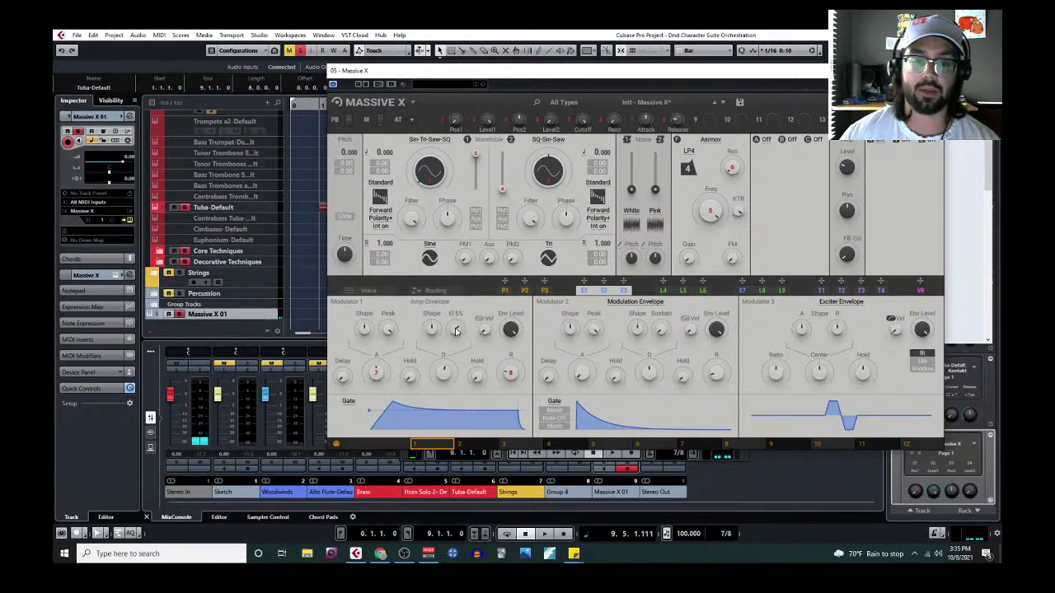
drag(456, 331, 459, 301)
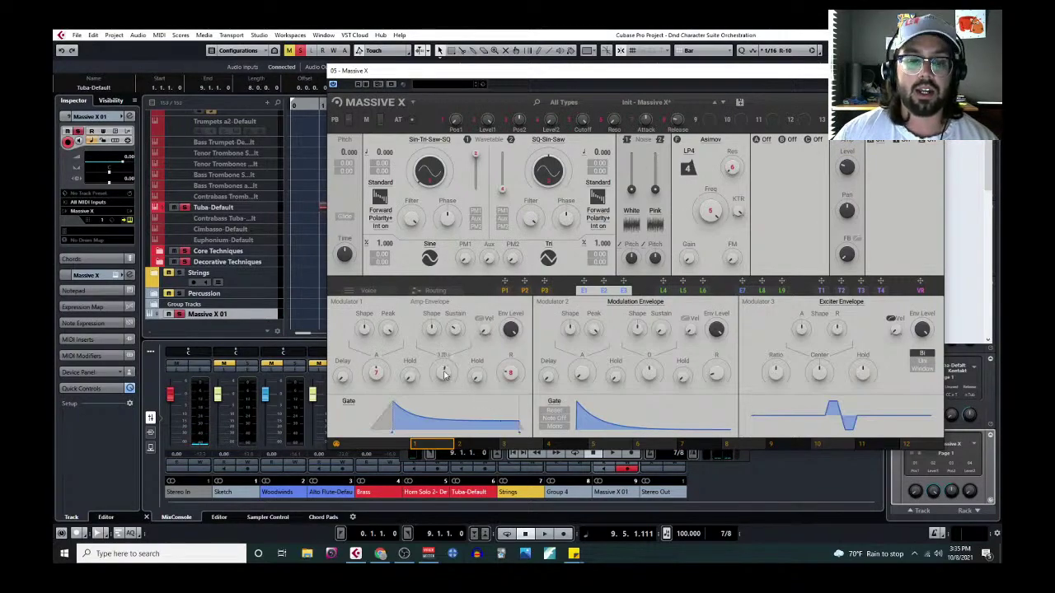
drag(443, 374, 443, 311)
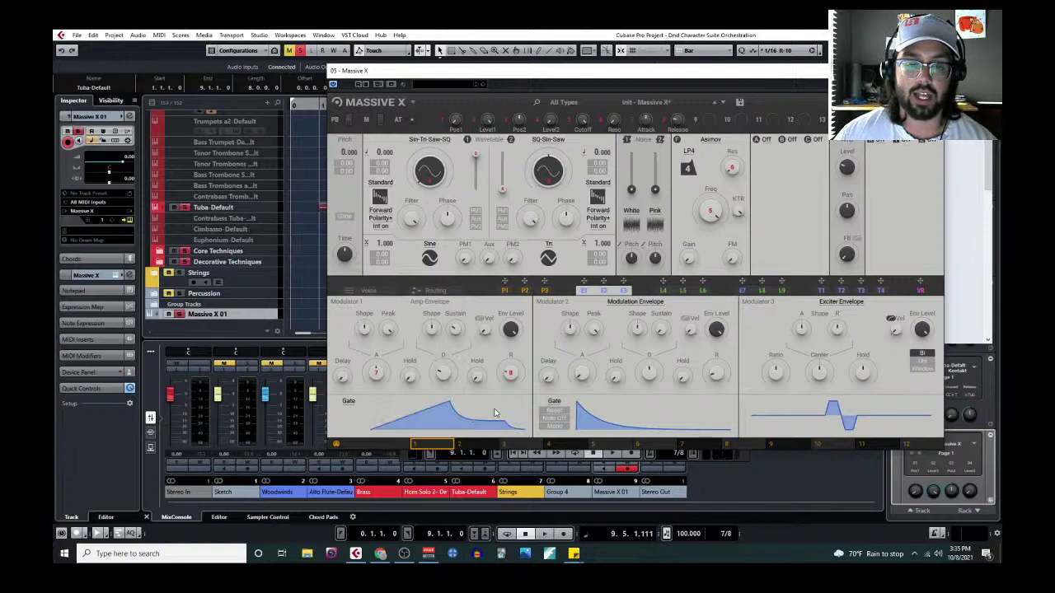
mouse_move(449, 389)
scroll(442, 376, up, 3)
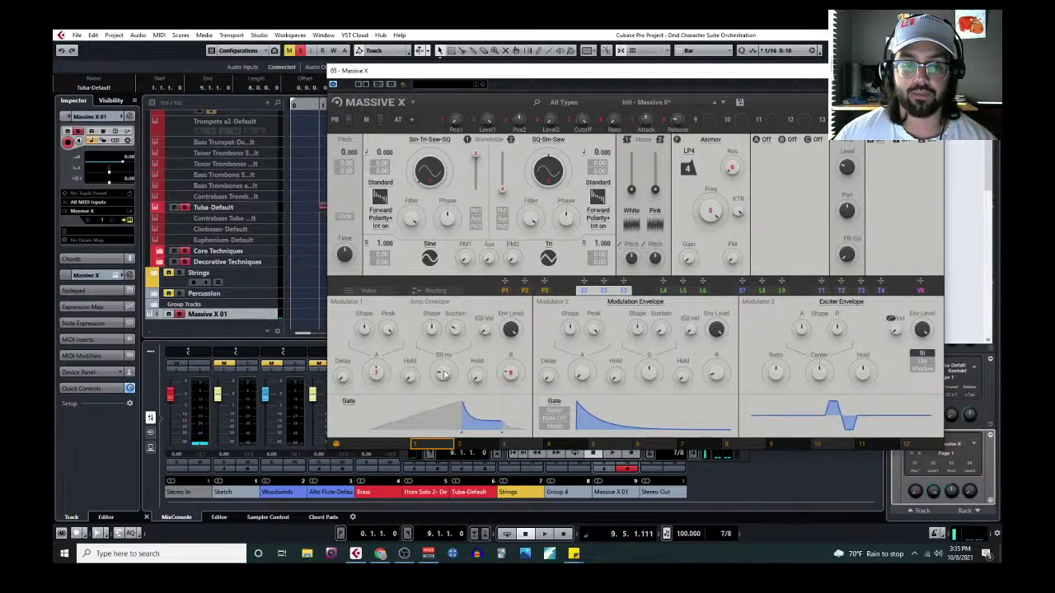
scroll(443, 377, down, 5)
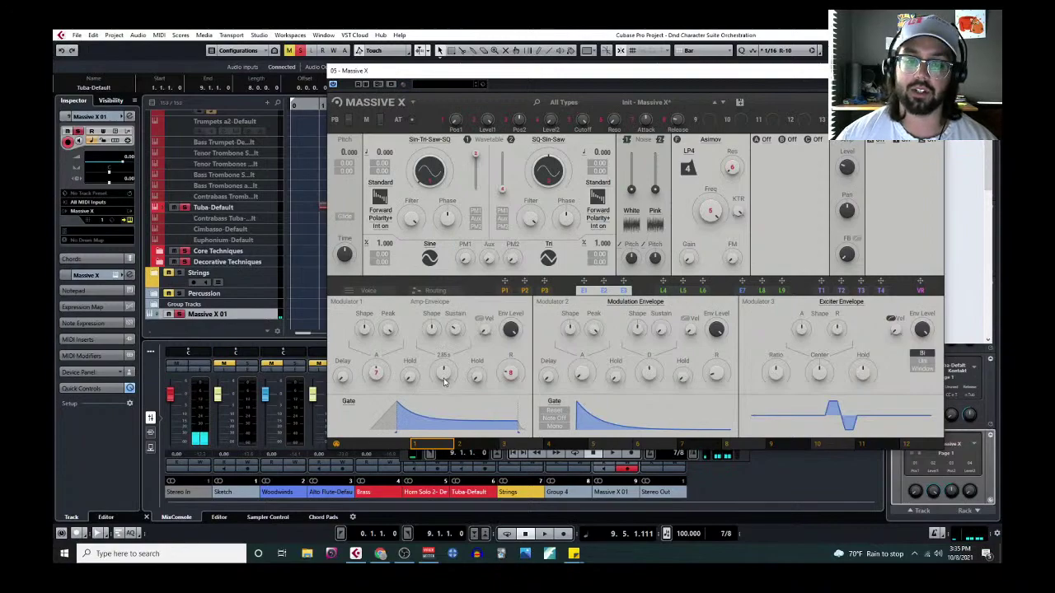
scroll(511, 375, up, 3)
scroll(511, 373, down, 5)
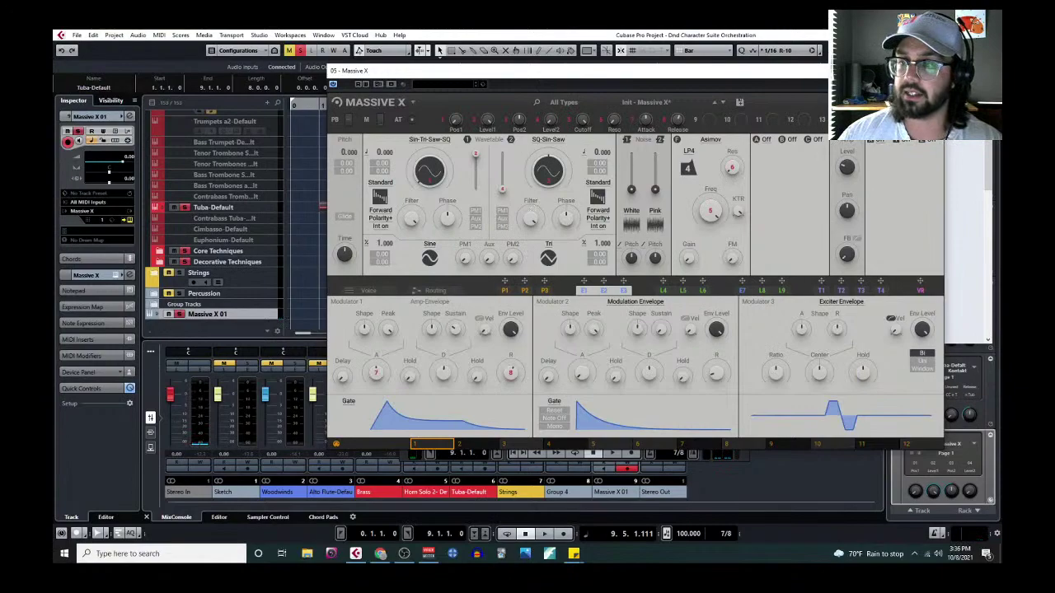
Step: Close the Massive X window and remove the Massive X 01 track
click(201, 445)
right_click(252, 318)
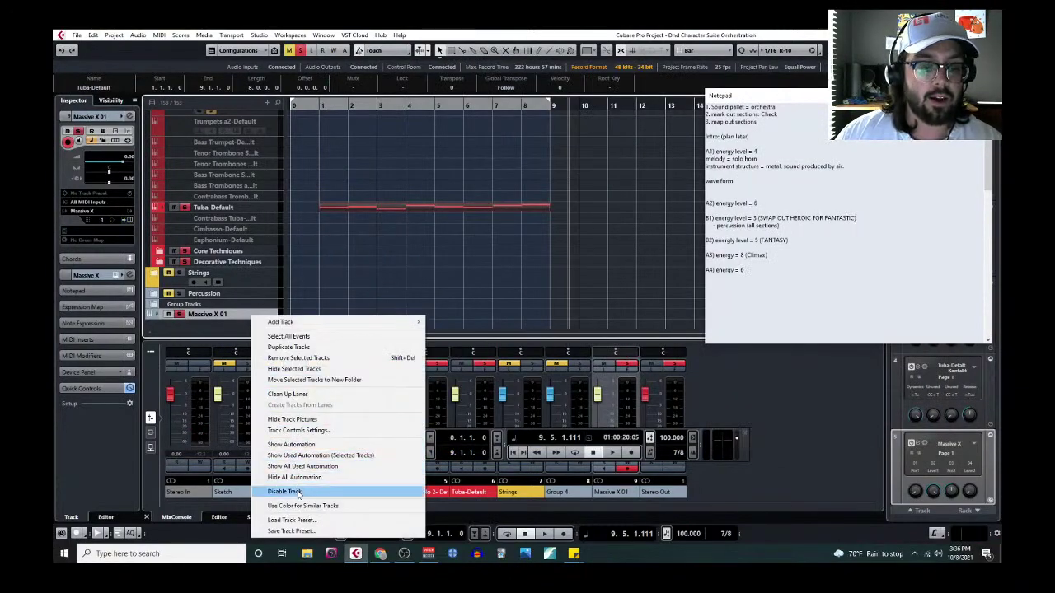
click(304, 357)
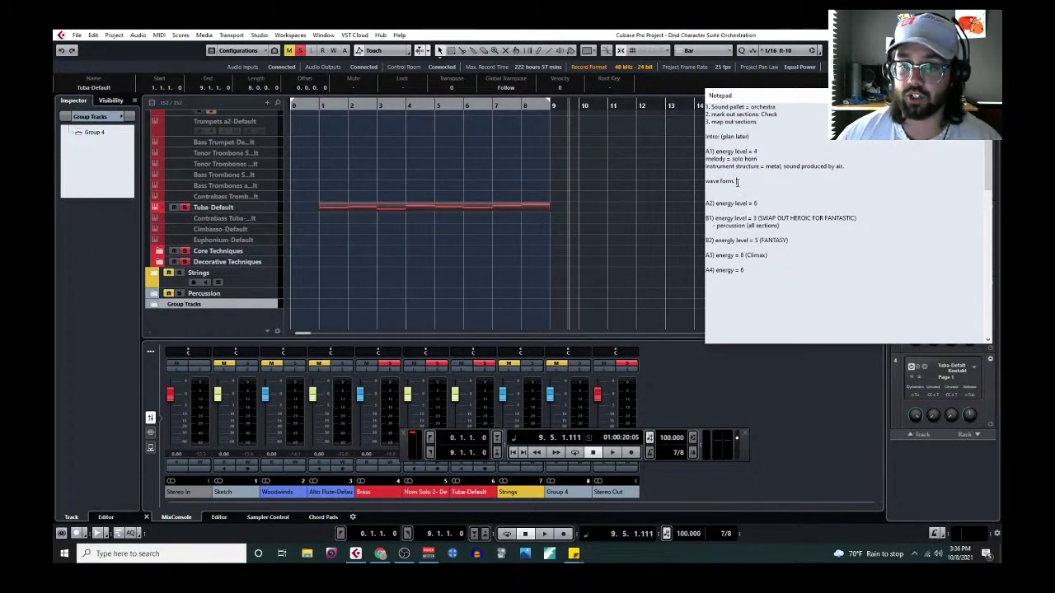
Step: Add the lines "short vs long" and "fixed vs variable." under "wave form." in the Notepad
click(738, 183)
key(Return)
text(shor)
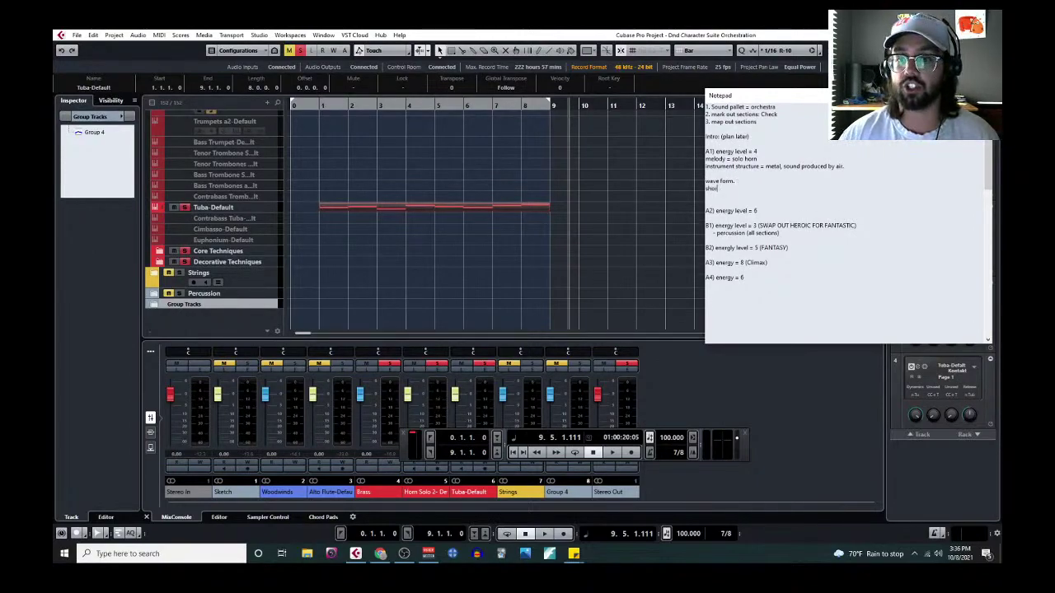
text(t vs long)
key(Return)
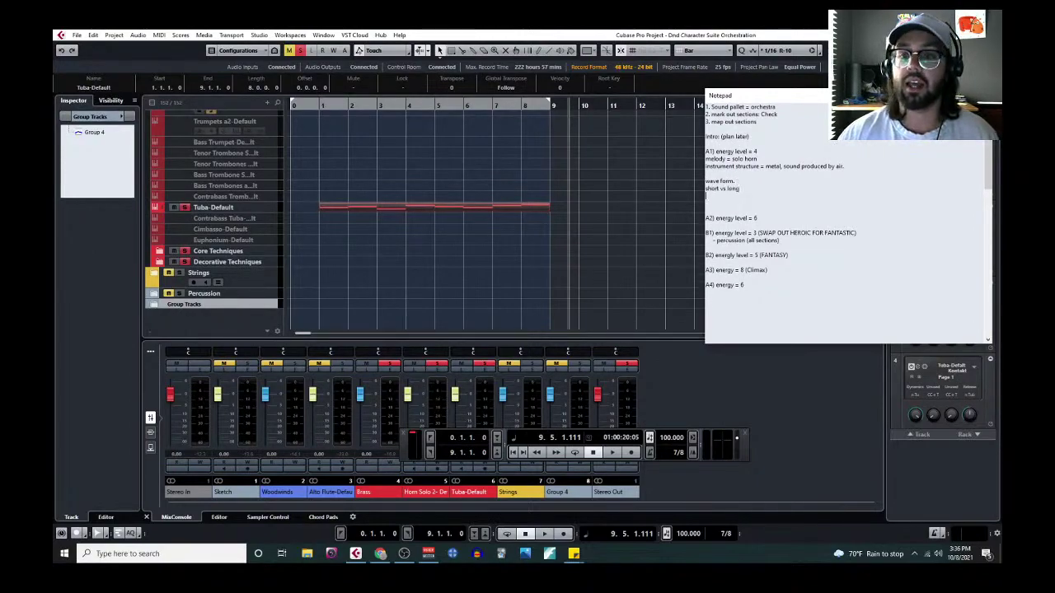
text(fixed)
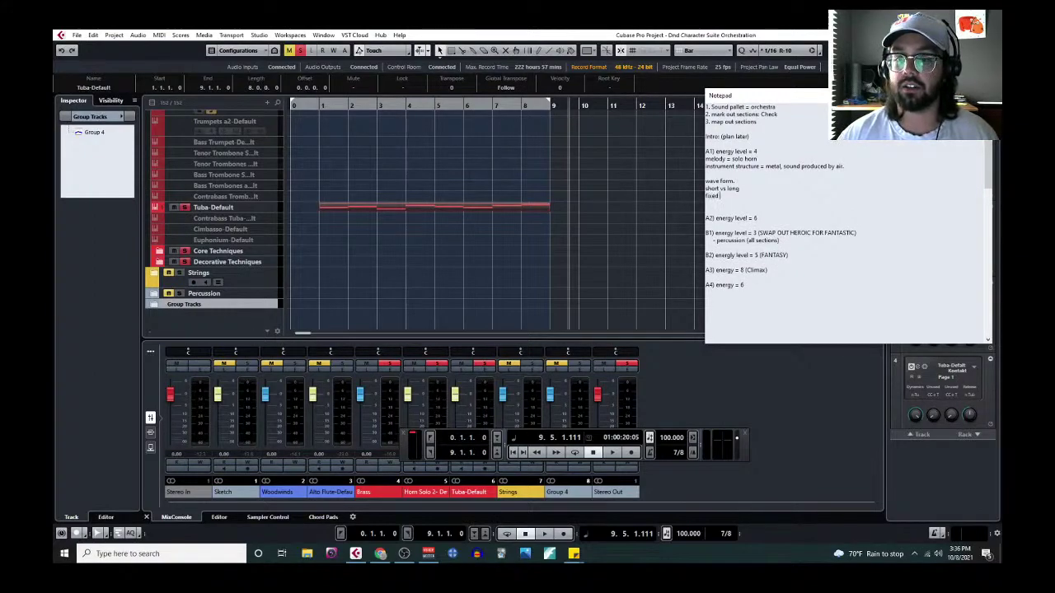
text( vs variable.)
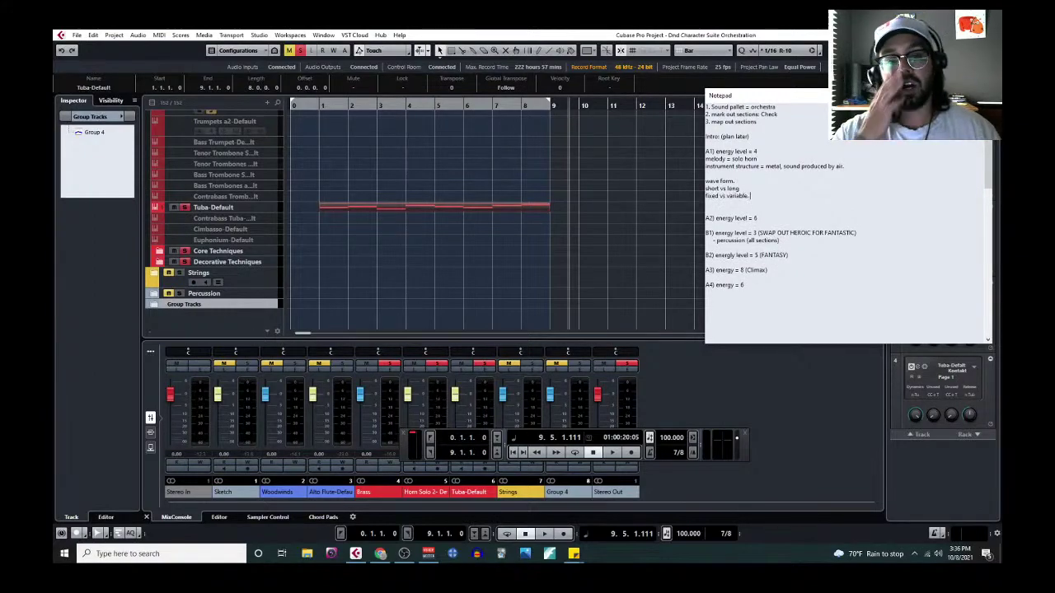
Step: Unmute and solo the Sketch track, and select the Horn Solo 2 track
scroll(224, 225, up, 10)
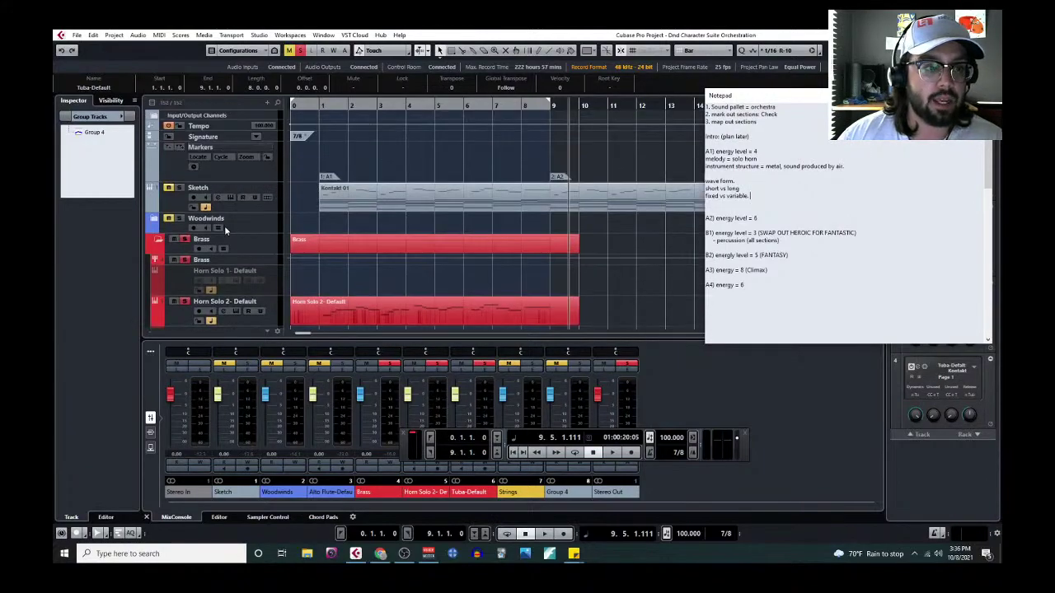
click(168, 202)
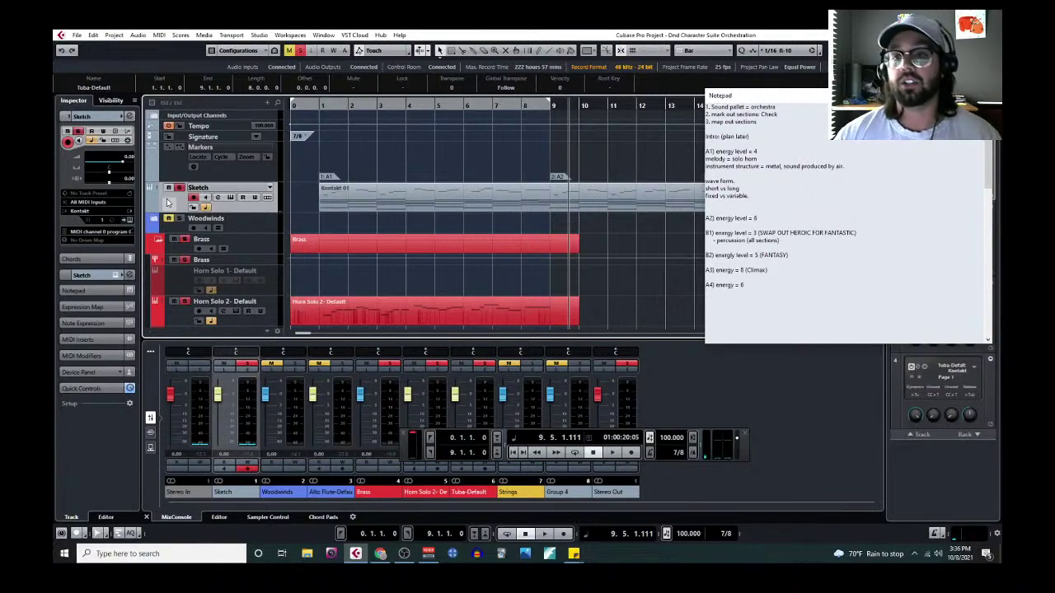
scroll(270, 276, down, 1)
click(270, 280)
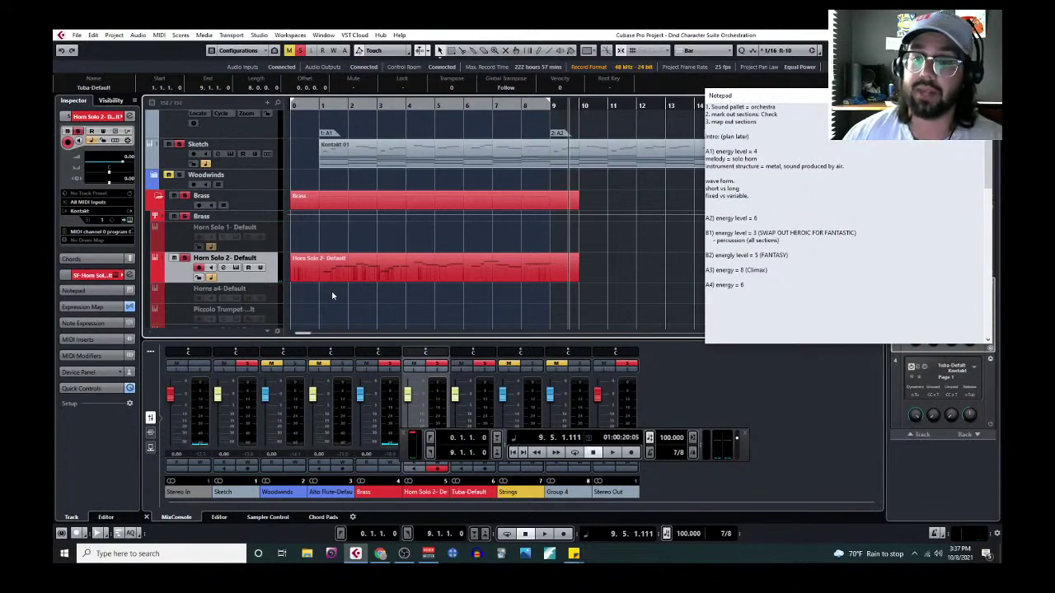
scroll(352, 292, down, 3)
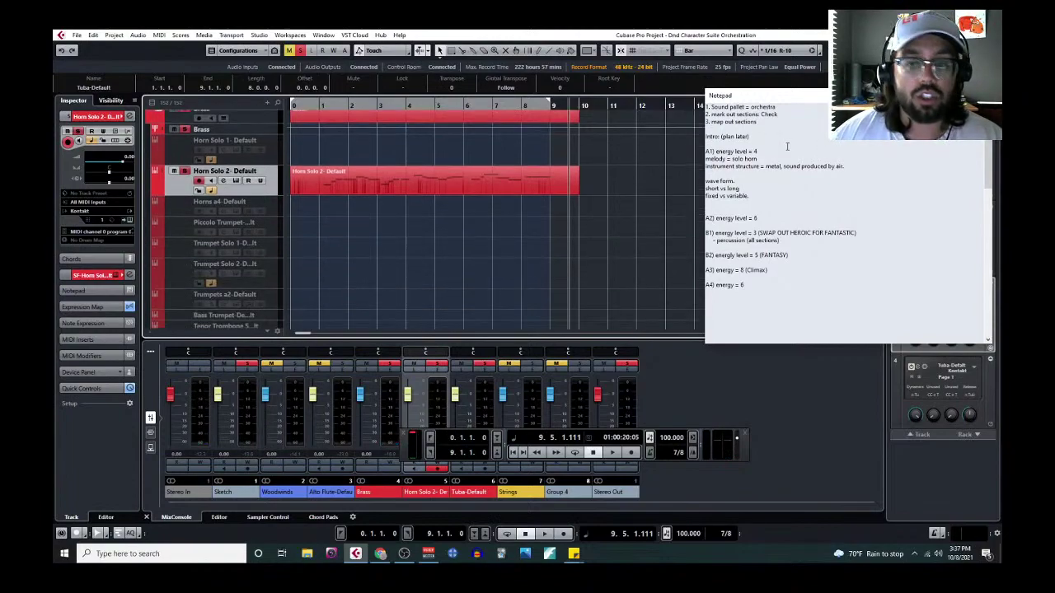
Step: Replace the short/long and fixed/variable lines under "wave form." in the Notepad with "variable long"
click(760, 197)
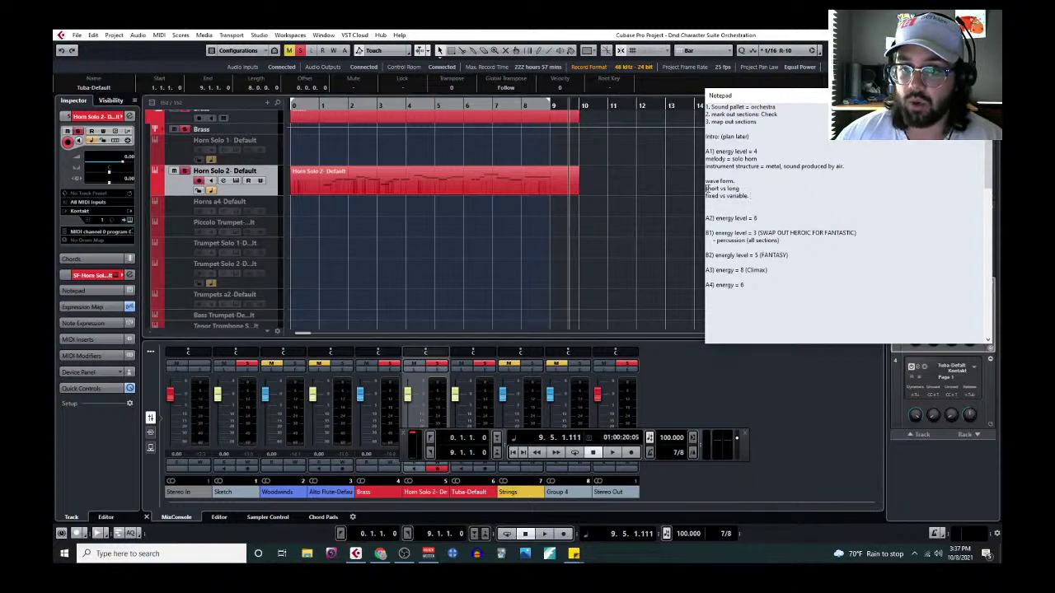
drag(706, 189, 758, 196)
key(BackSpace)
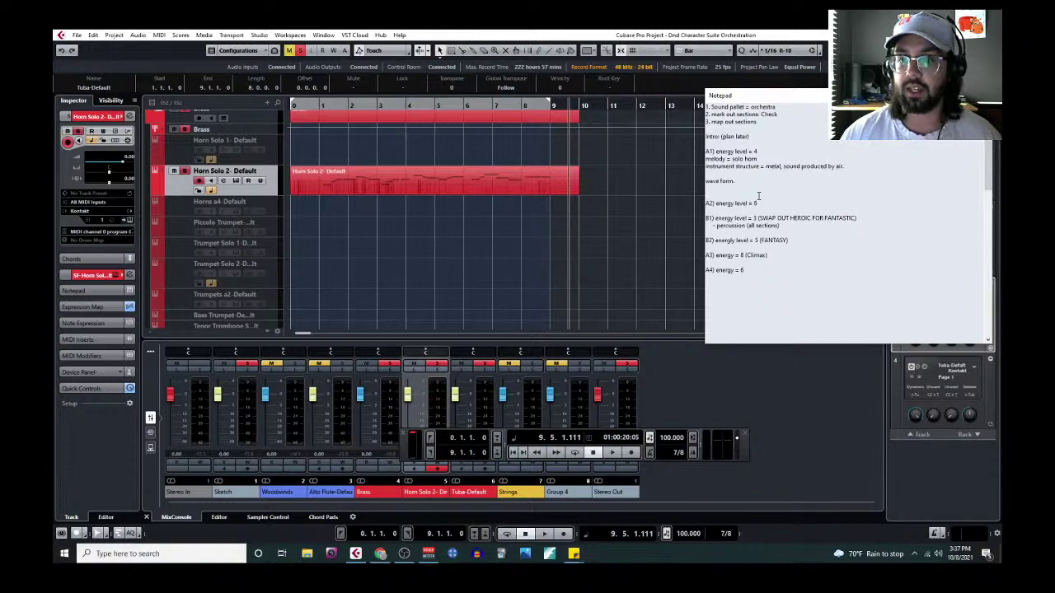
text(variable long)
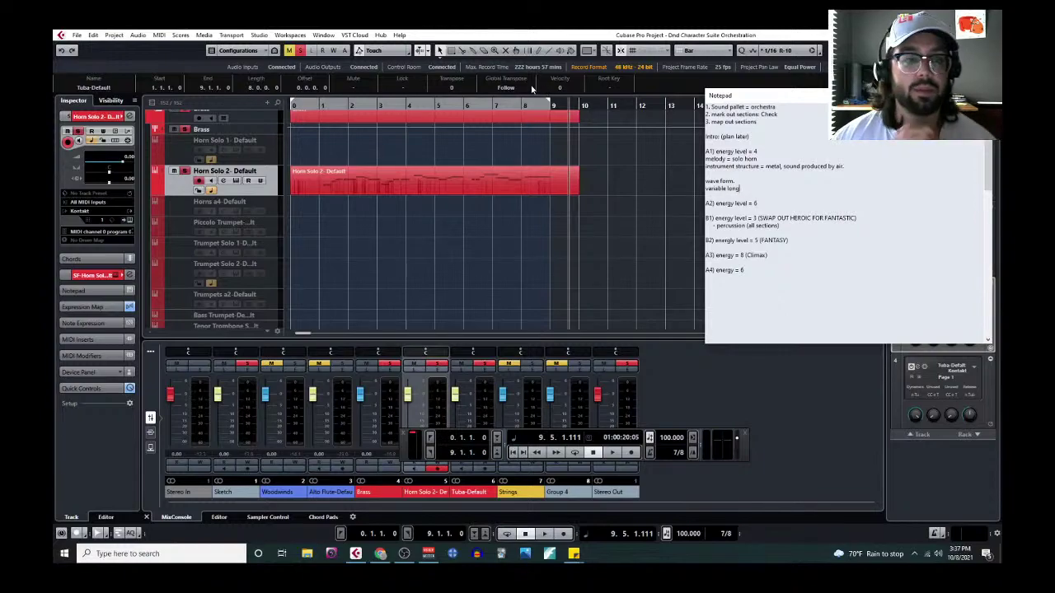
click(309, 182)
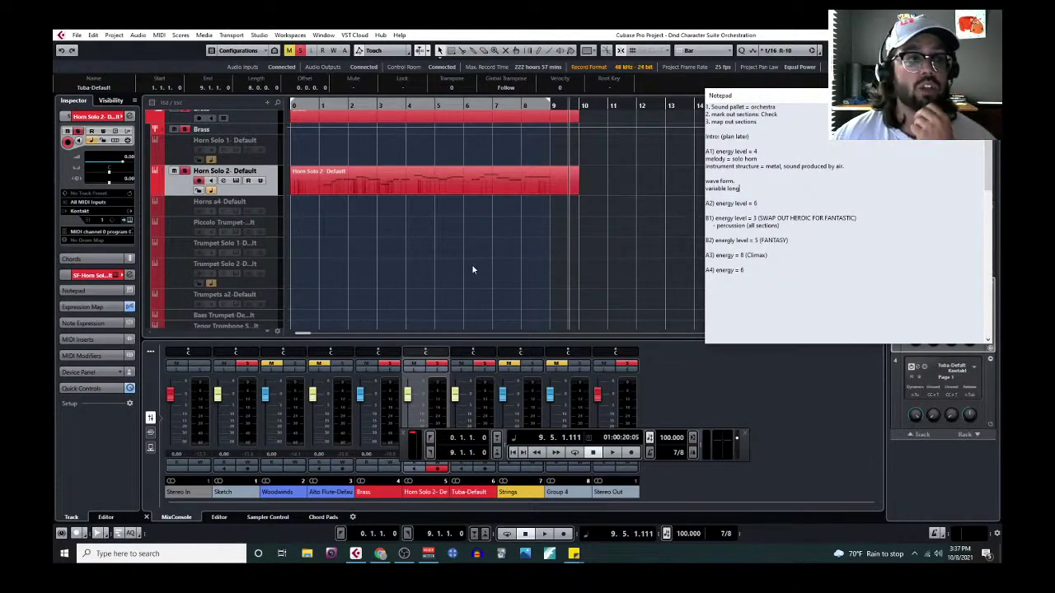
Step: Select the Sketch track
scroll(471, 264, up, 2)
scroll(186, 195, up, 4)
click(179, 205)
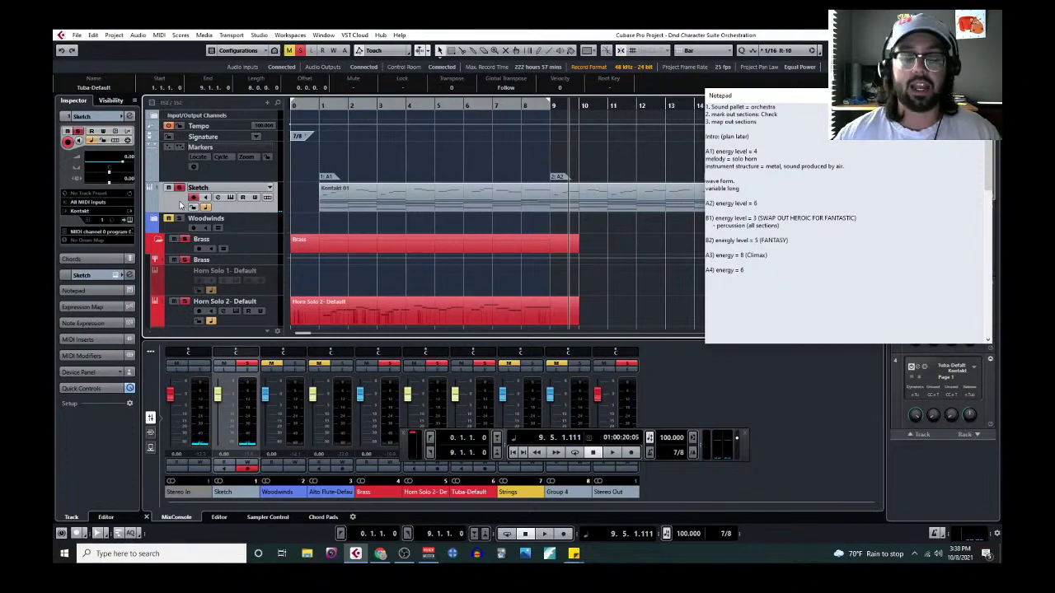
Step: Extend the "variable long" line in the Notepad to read "variable long = strings, brass, woodwinds"
scroll(460, 215, down, 2)
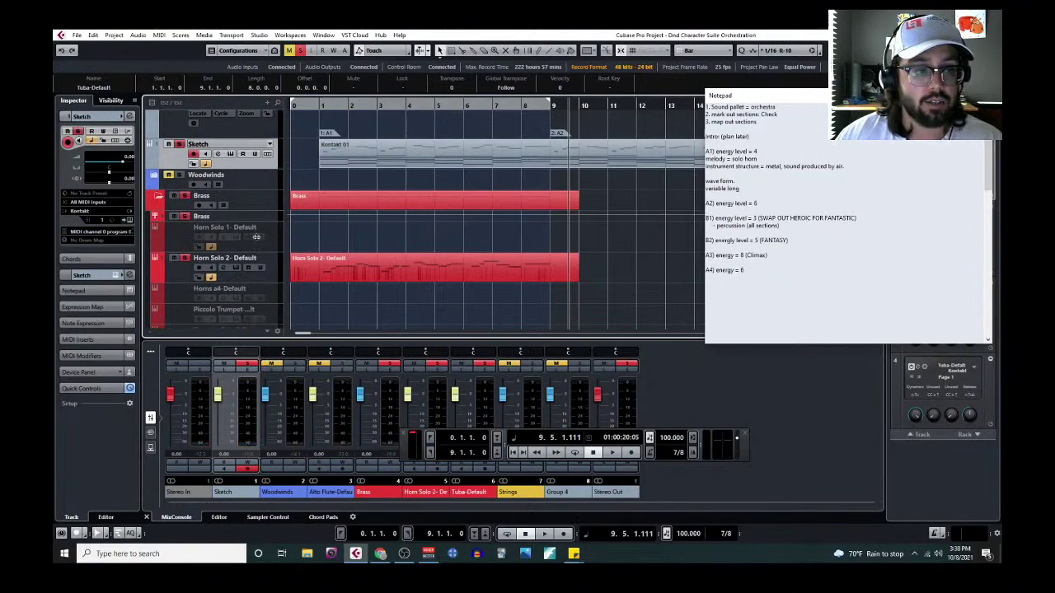
scroll(258, 237, down, 5)
scroll(265, 262, down, 4)
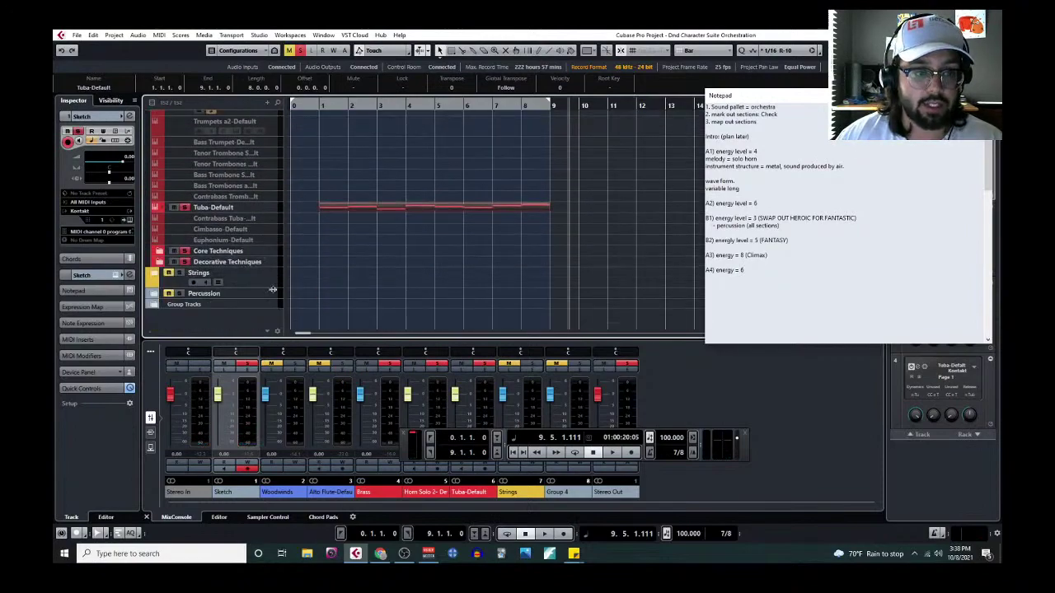
scroll(272, 289, up, 9)
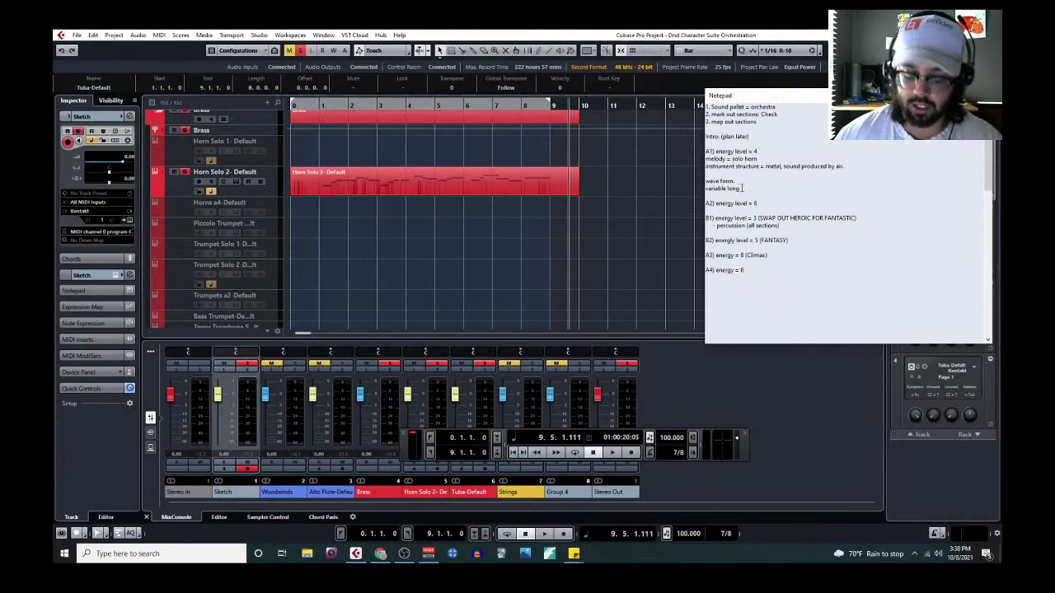
text(rings)
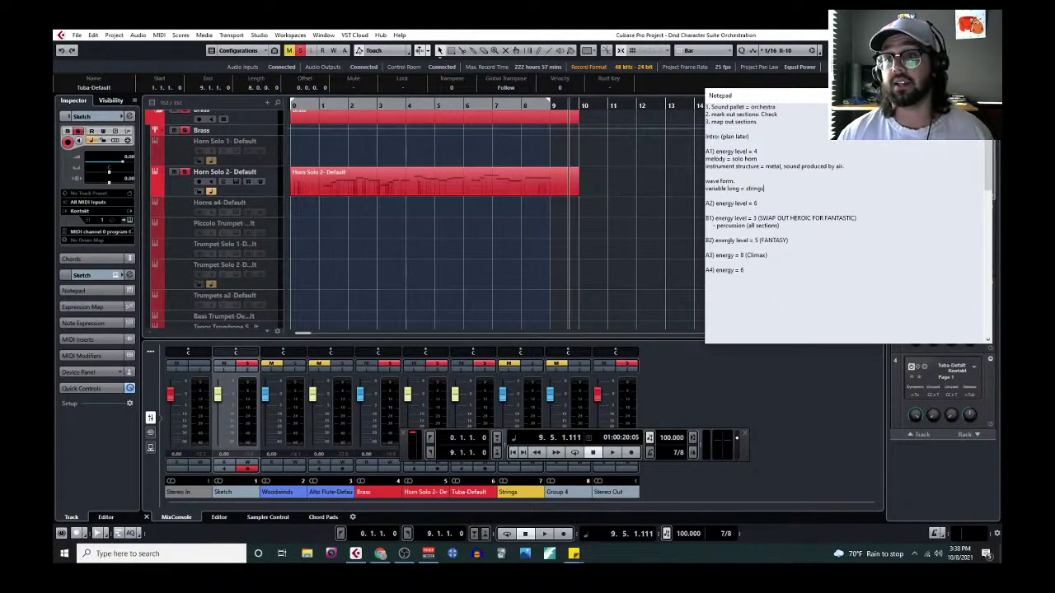
text(, bi)
text(ass, woodwinds)
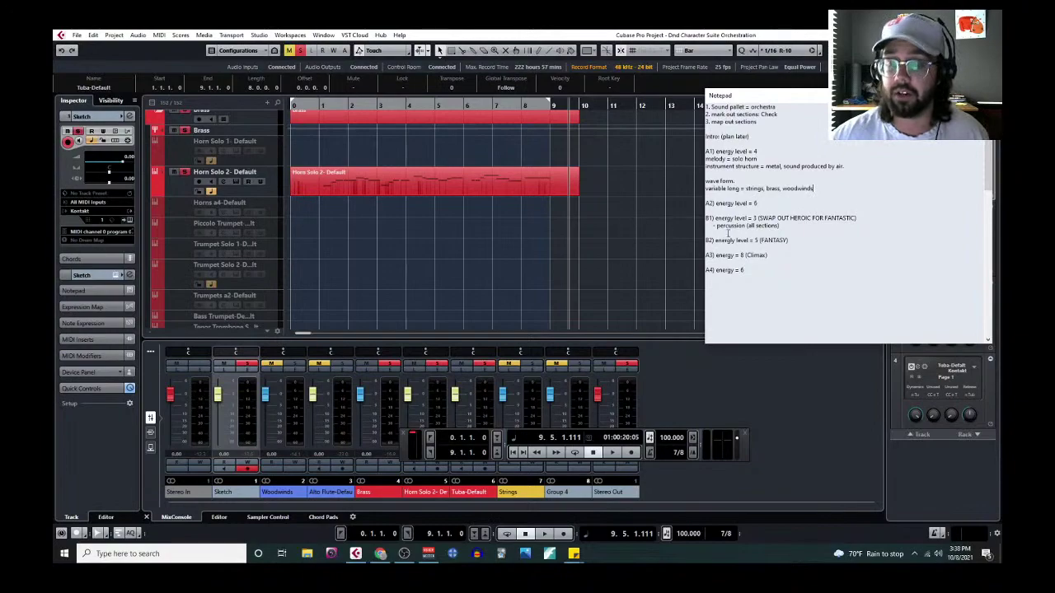
Step: Delete "brass" and "woodwinds" from the "variable long" line in the Notepad, keeping only "strings,"
mouse_move(783, 190)
mouse_down()
mouse_move(814, 190)
mouse_move(766, 191)
mouse_up()
key(BackSpace)
click(799, 189)
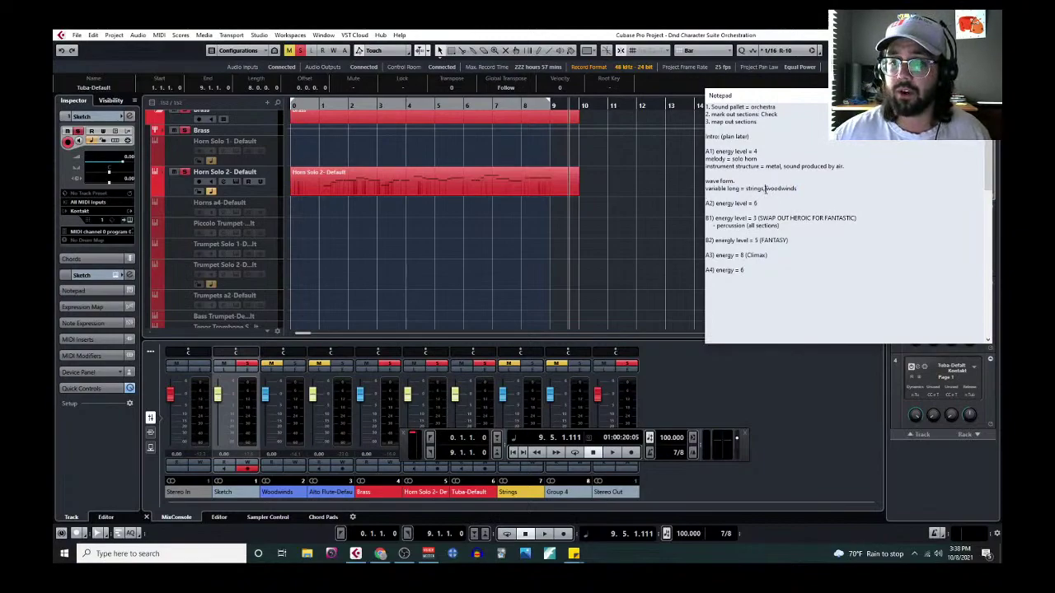
drag(765, 188, 801, 188)
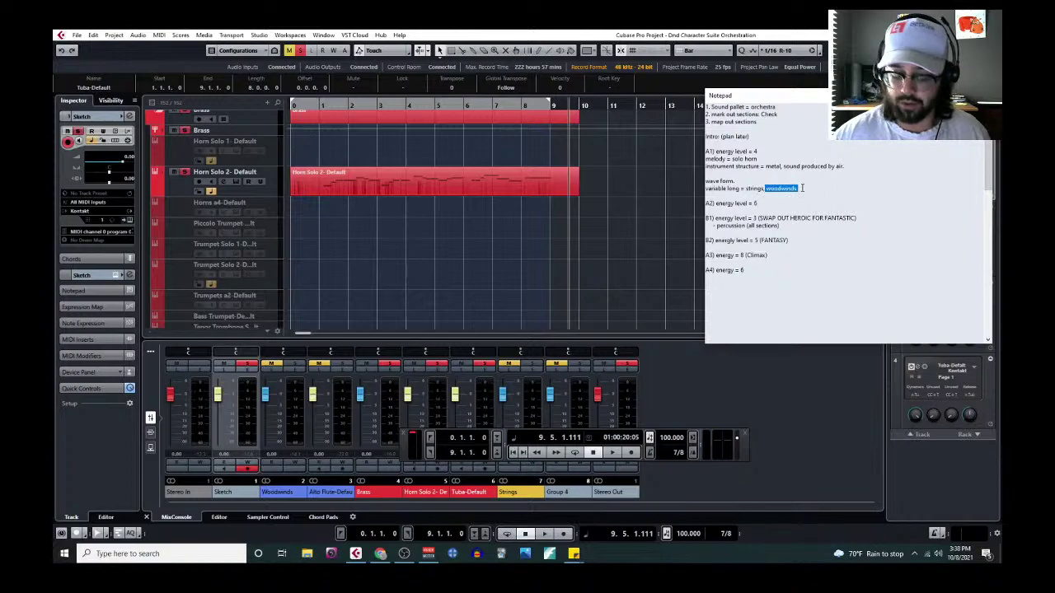
key(Delete)
key(Delete)
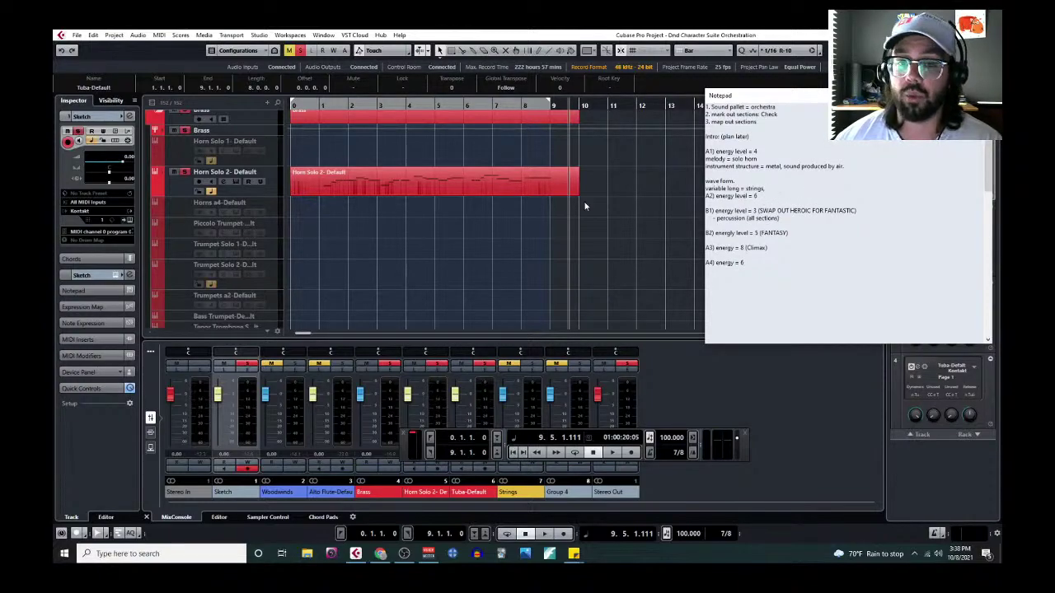
Step: Open the Sketch track's part in the Key Editor and select the upper chord notes across the A1 section
scroll(315, 251, up, 4)
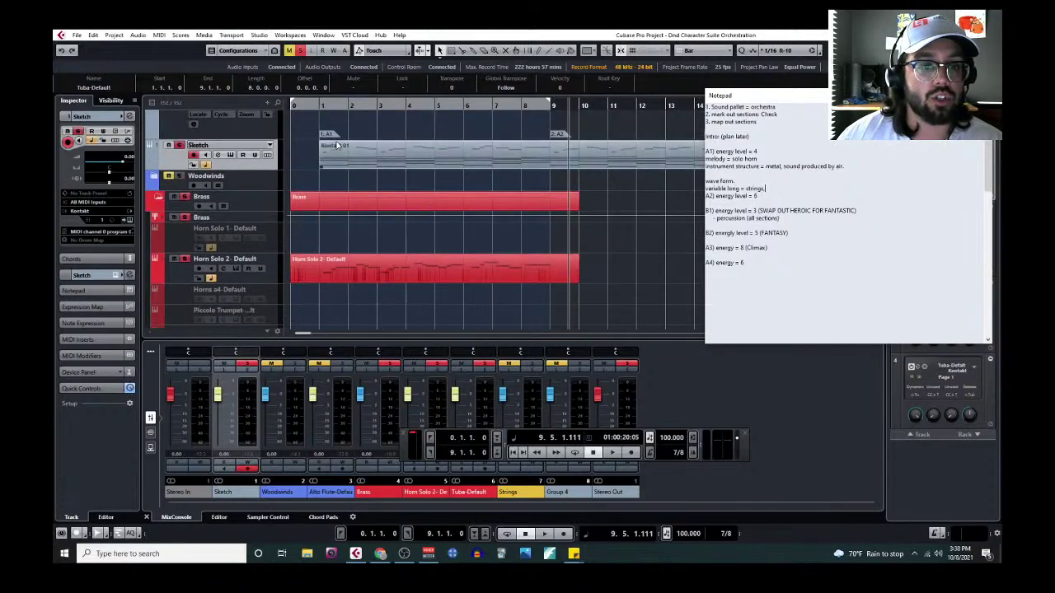
click(159, 35)
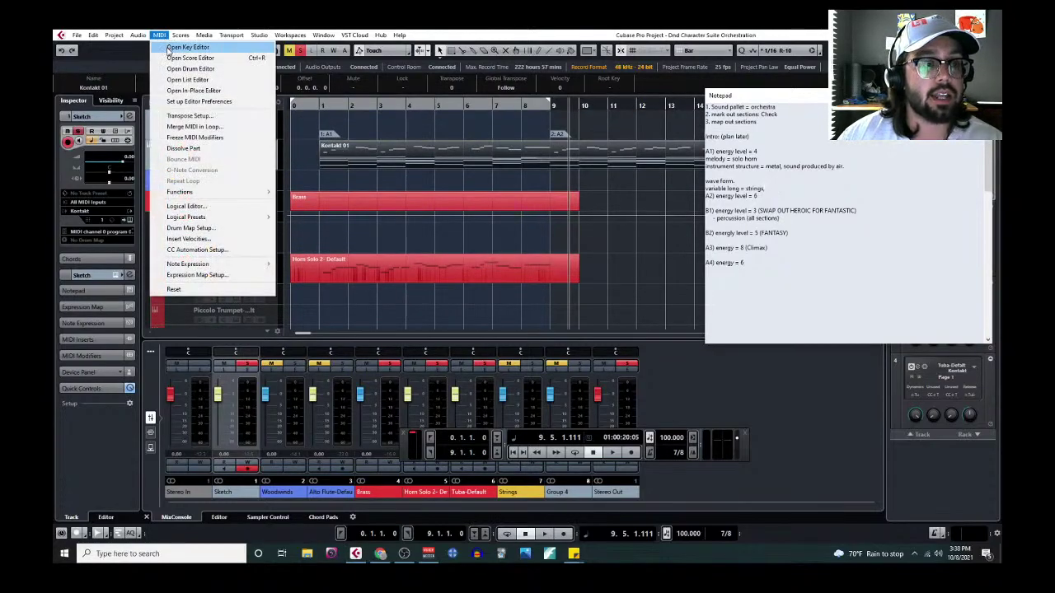
click(171, 48)
scroll(256, 220, down, 1)
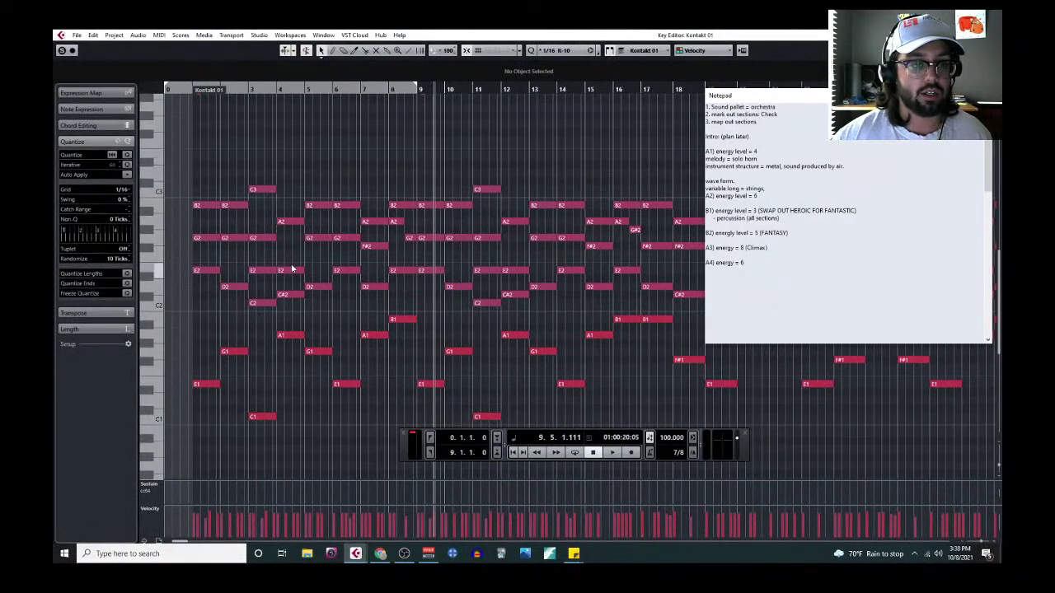
drag(195, 183, 434, 304)
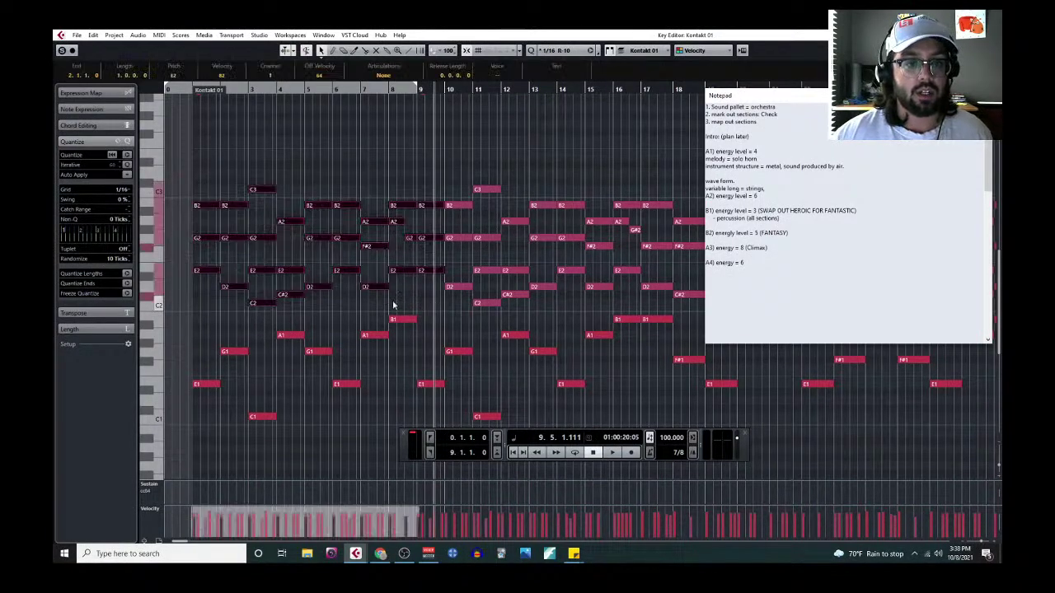
scroll(223, 306, up, 1)
key(ctrl+w)
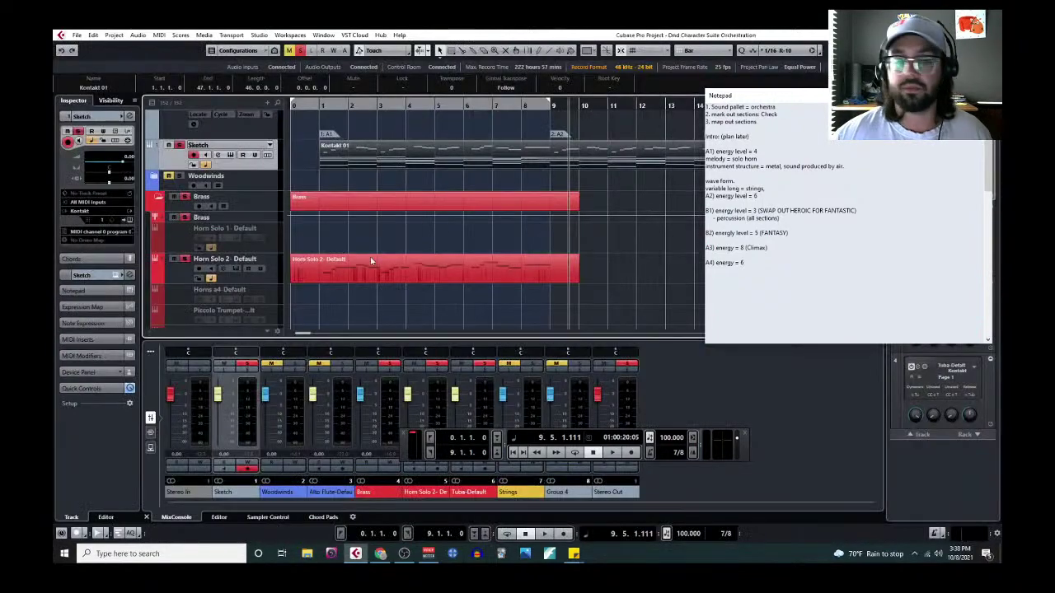
Step: Enable the Basses(4)-Default track in the Strings folder and copy the Tuba-Default part onto it at bar 1
scroll(299, 247, down, 1)
scroll(299, 247, down, 5)
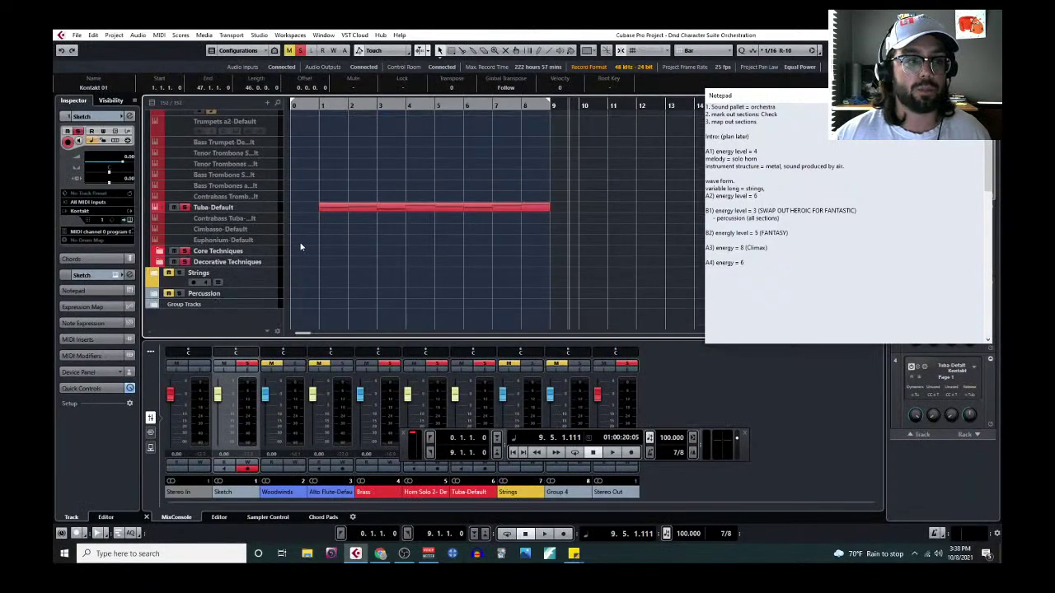
click(367, 208)
click(159, 272)
scroll(242, 285, down, 4)
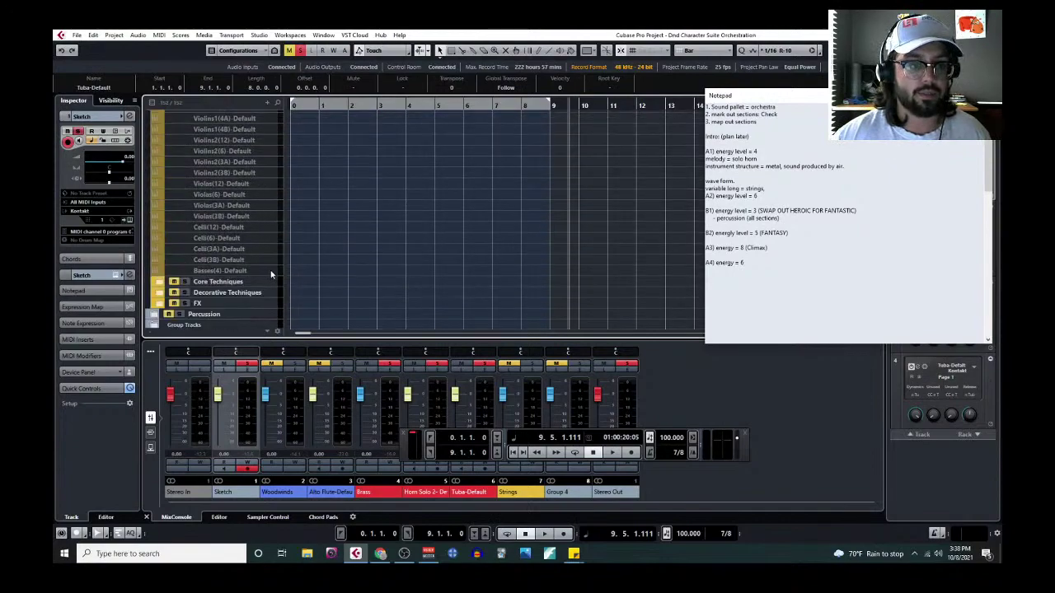
click(270, 271)
right_click(271, 271)
click(331, 449)
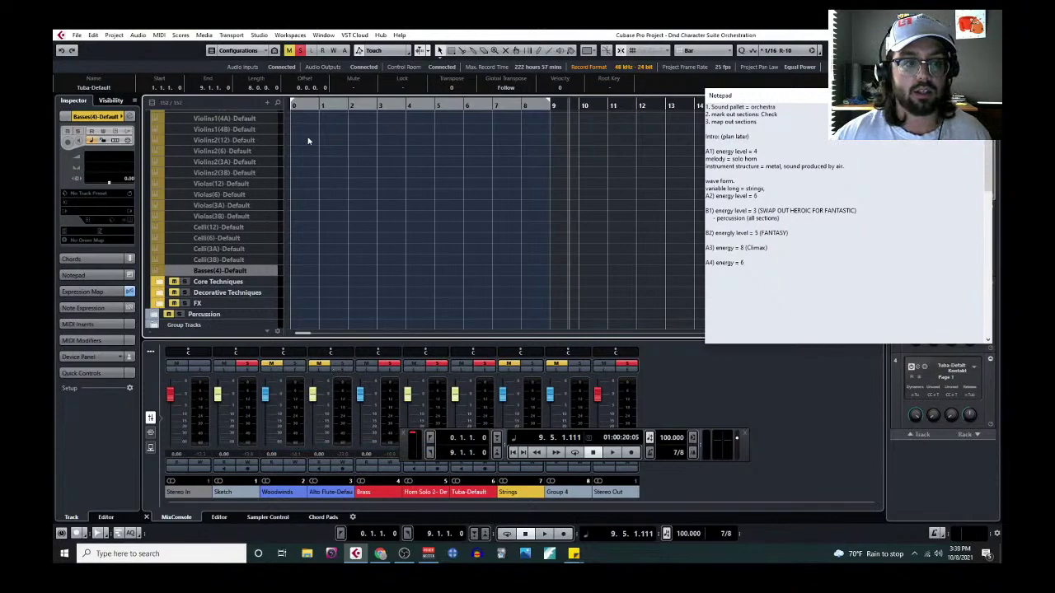
click(317, 105)
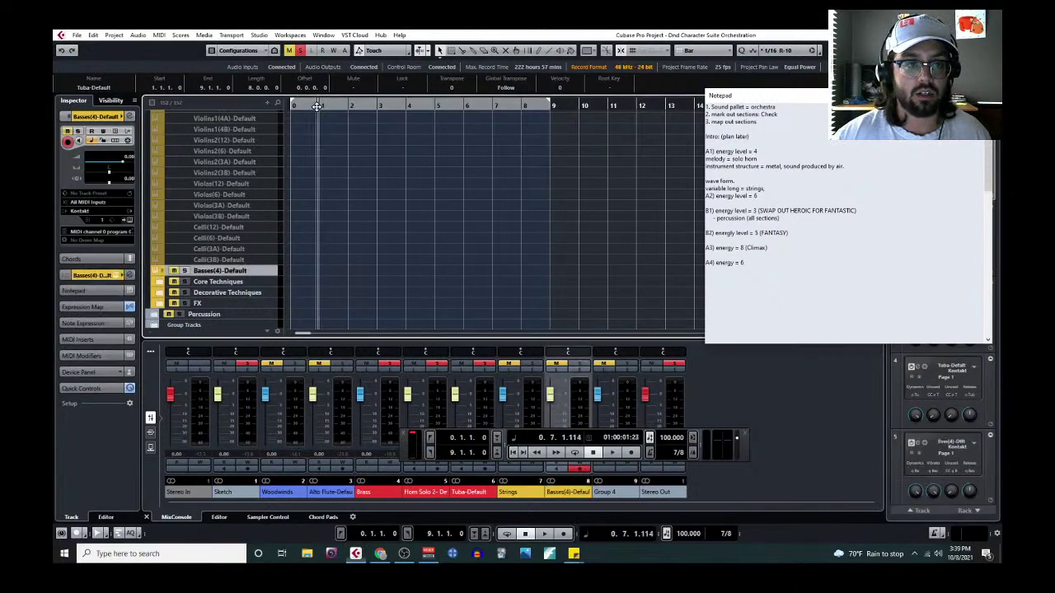
scroll(198, 221, up, 5)
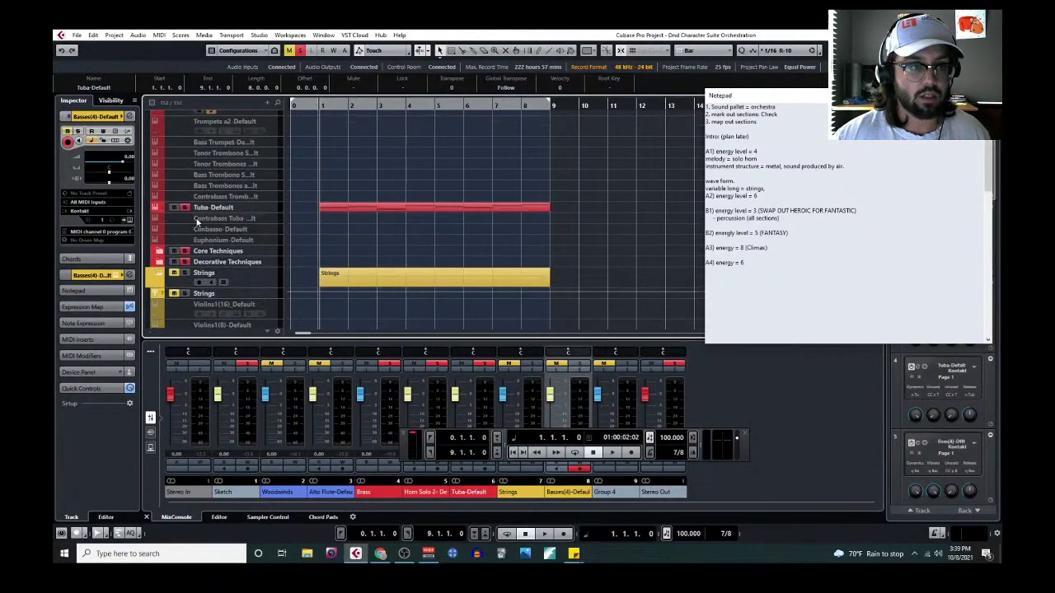
Step: Play the A1 section from bar 1 and mute the Sketch track to hear the orchestral parts alone
key(space)
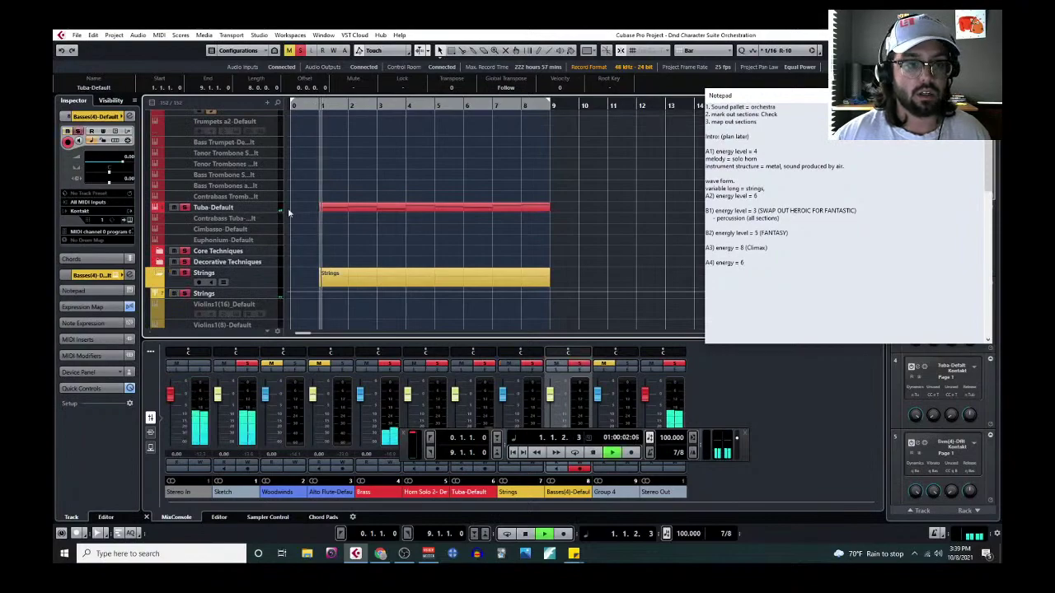
scroll(358, 221, down, 4)
scroll(329, 230, up, 5)
scroll(328, 231, down, 4)
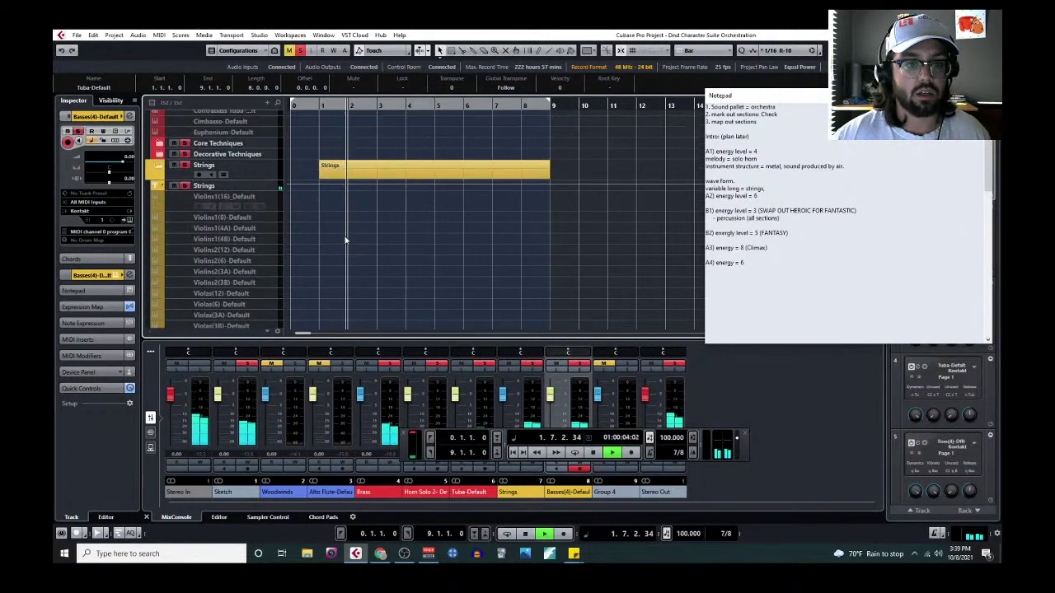
scroll(328, 225, up, 8)
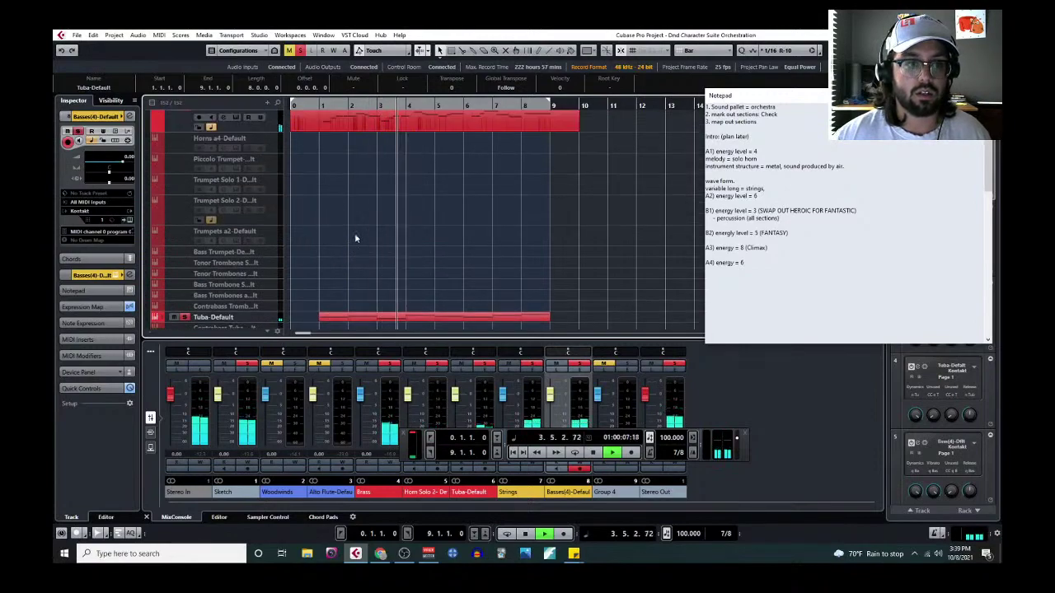
scroll(330, 220, up, 3)
scroll(173, 135, up, 3)
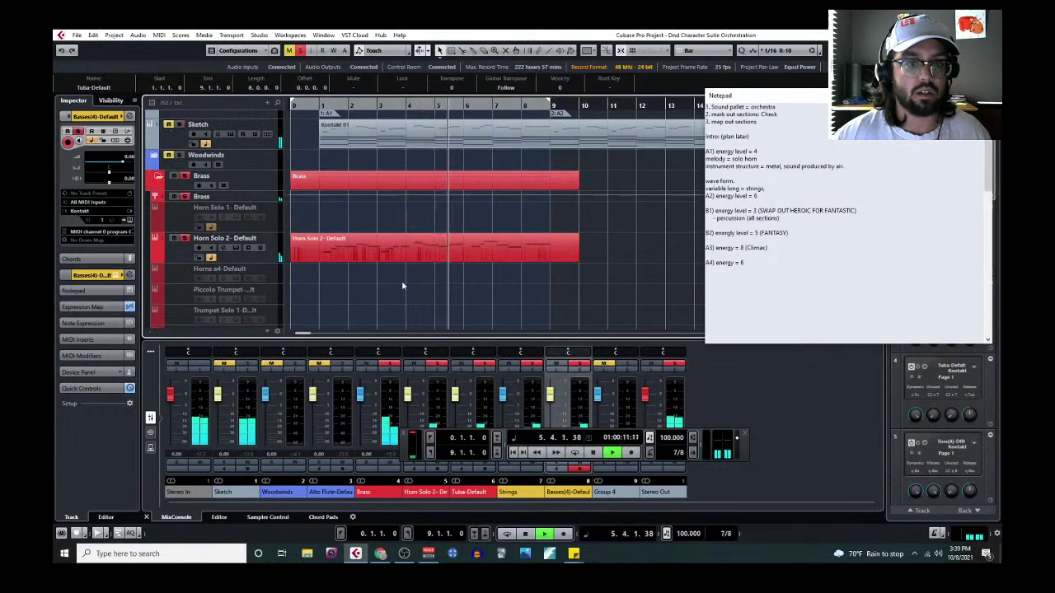
scroll(403, 285, down, 5)
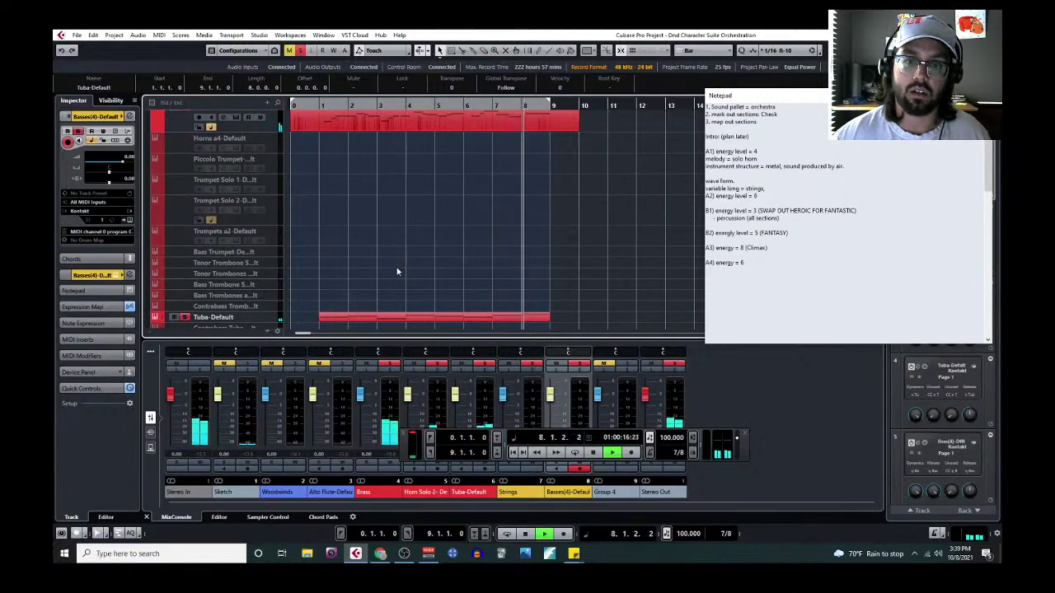
scroll(389, 243, down, 5)
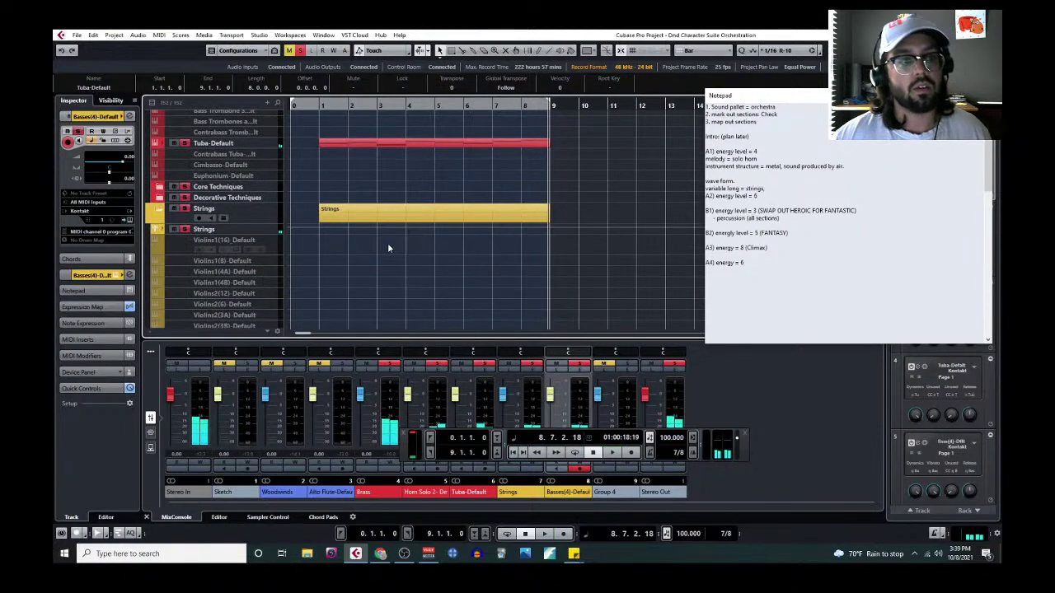
Step: Open the Horn Solo 2 part in the Key Editor
scroll(383, 246, up, 2)
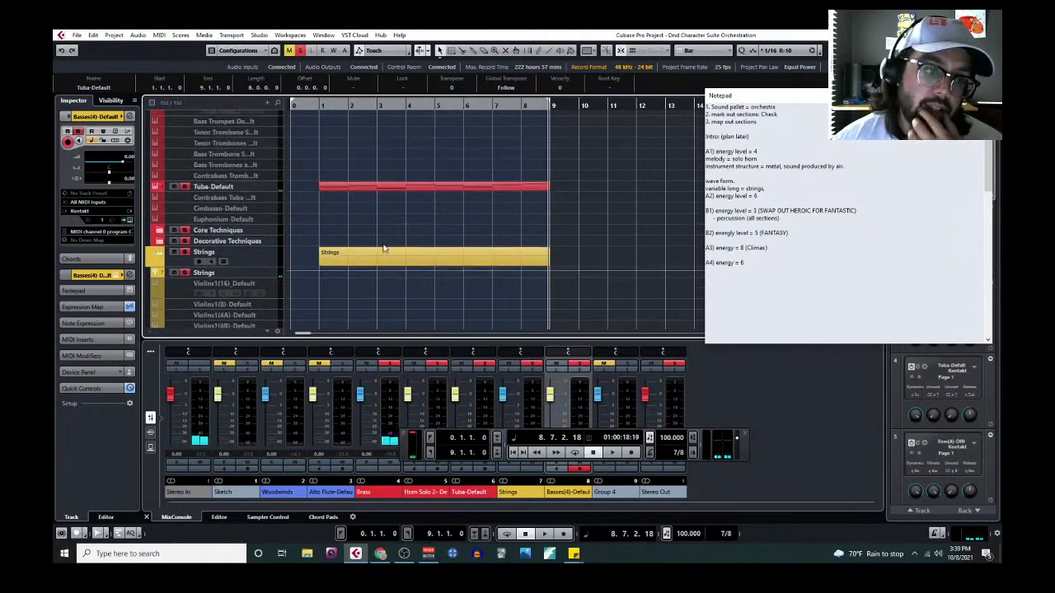
scroll(383, 248, up, 3)
click(375, 165)
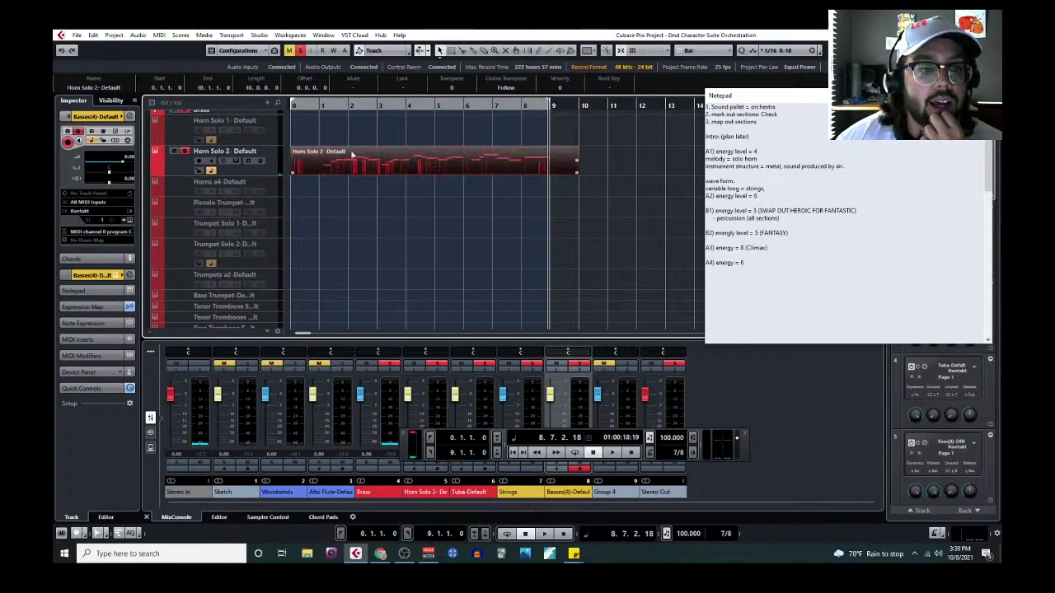
click(160, 35)
click(183, 44)
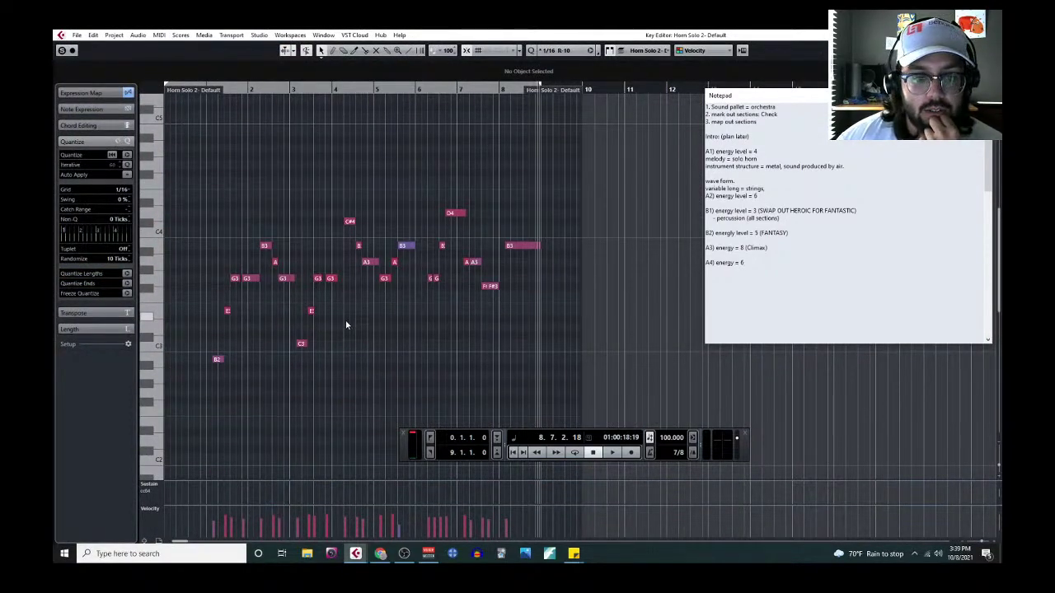
Step: Examine the register of the solo horn melody and the pitch ranges above and below it, and close the editor
scroll(346, 328, down, 5)
scroll(345, 327, up, 2)
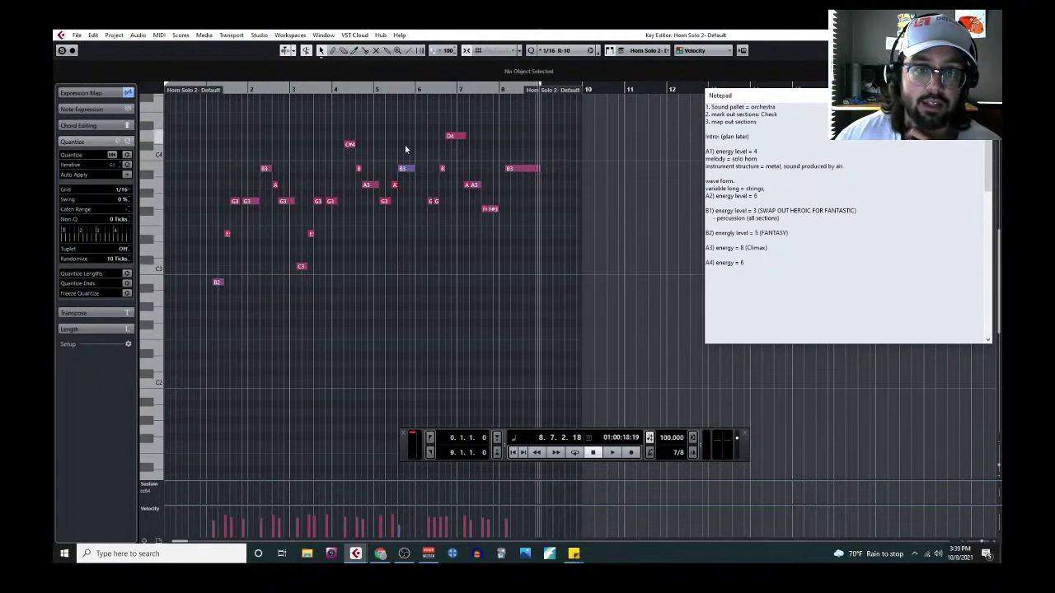
scroll(469, 231, down, 3)
scroll(407, 312, down, 3)
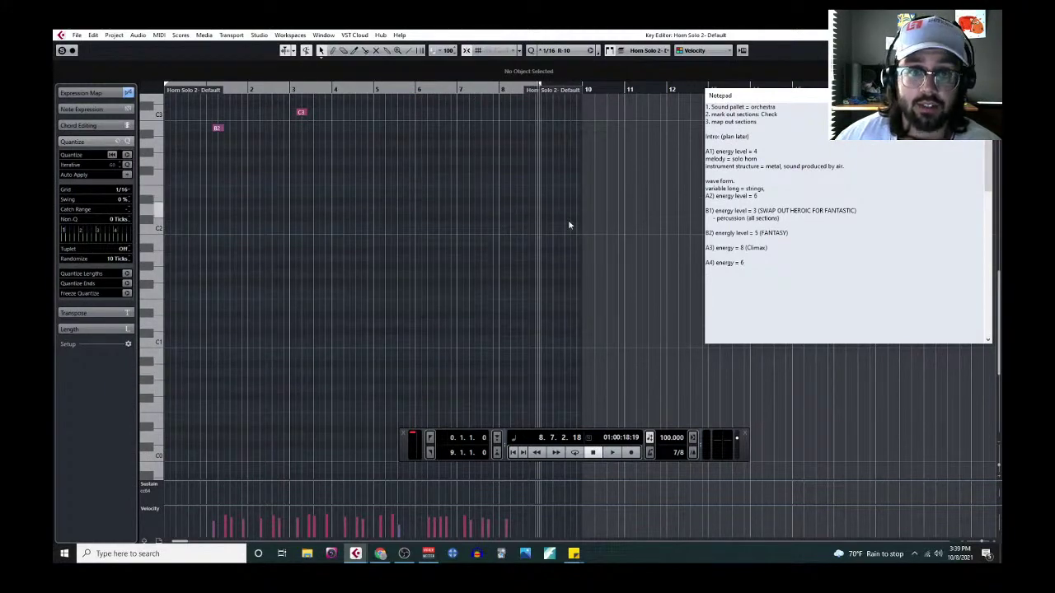
scroll(344, 301, up, 5)
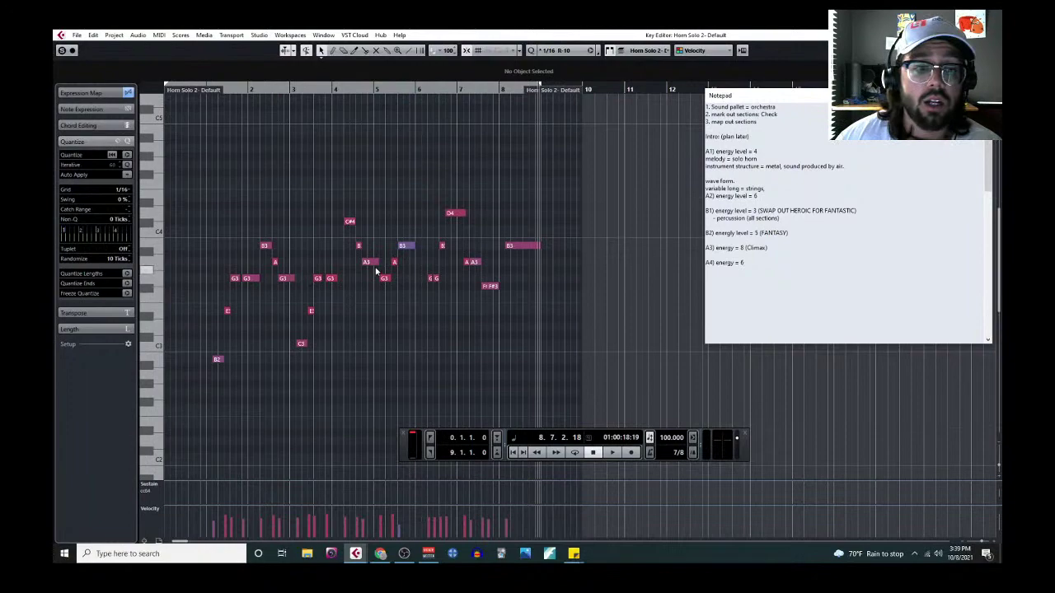
scroll(346, 297, down, 2)
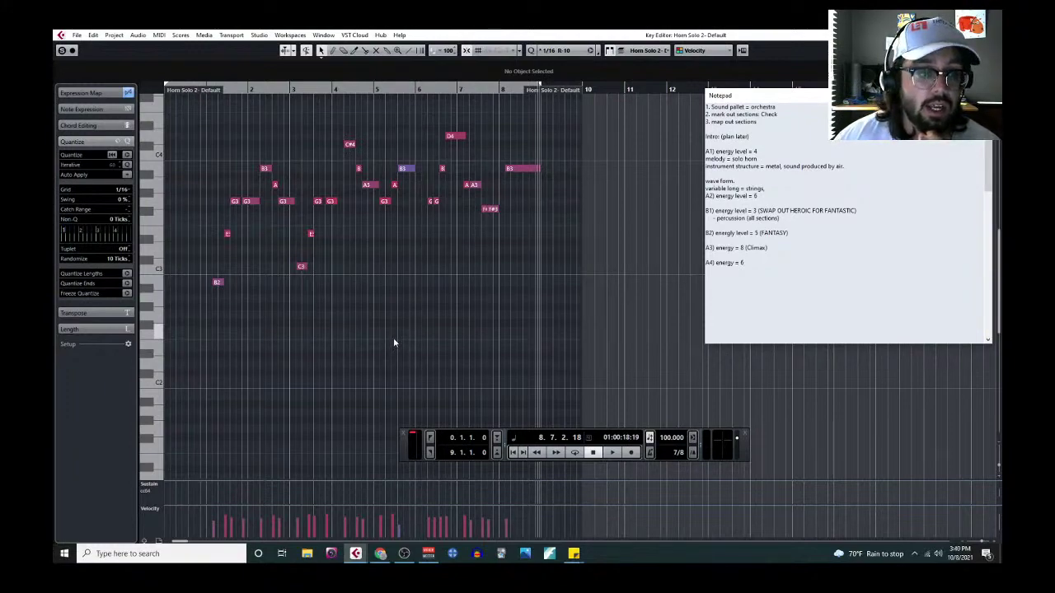
scroll(393, 342, down, 3)
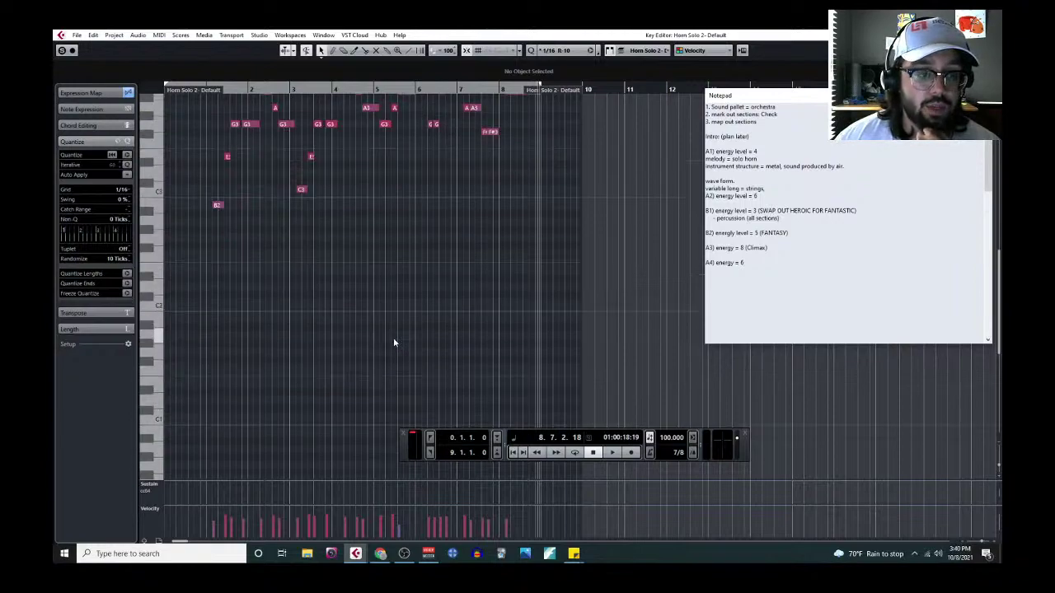
scroll(393, 342, up, 6)
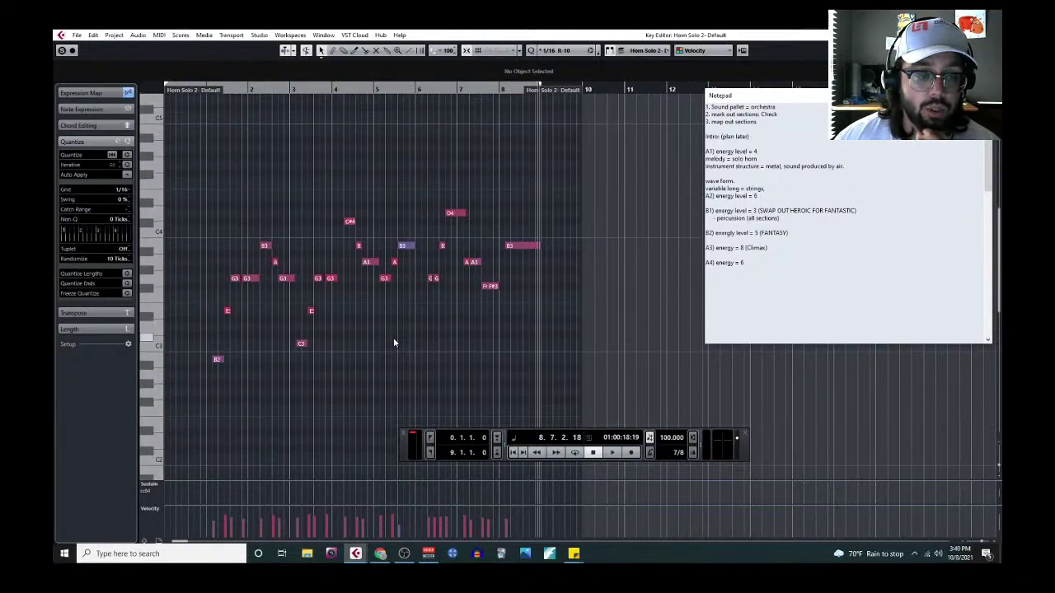
scroll(394, 342, up, 3)
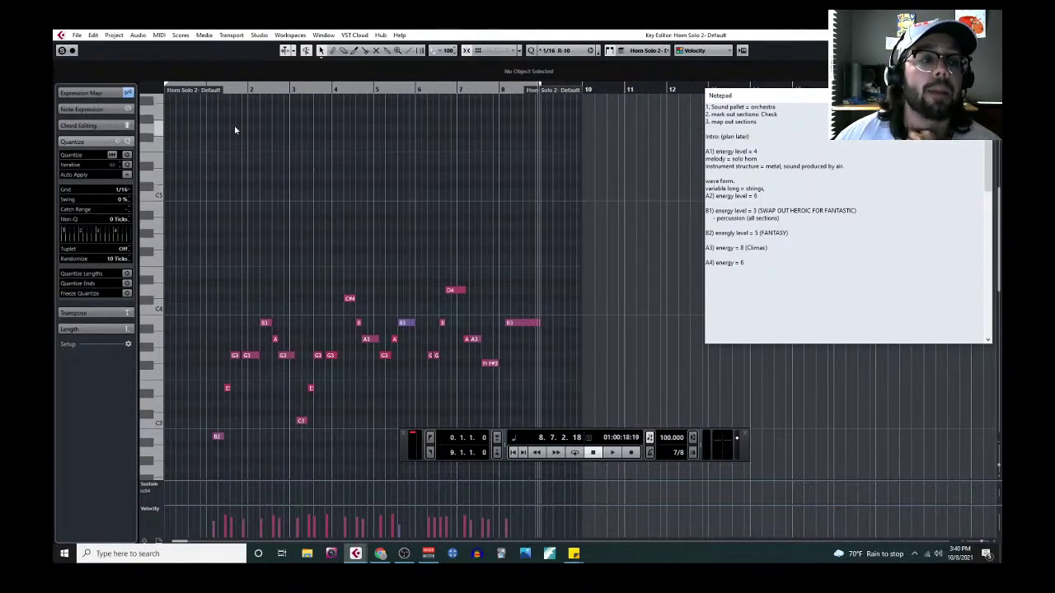
scroll(500, 211, up, 3)
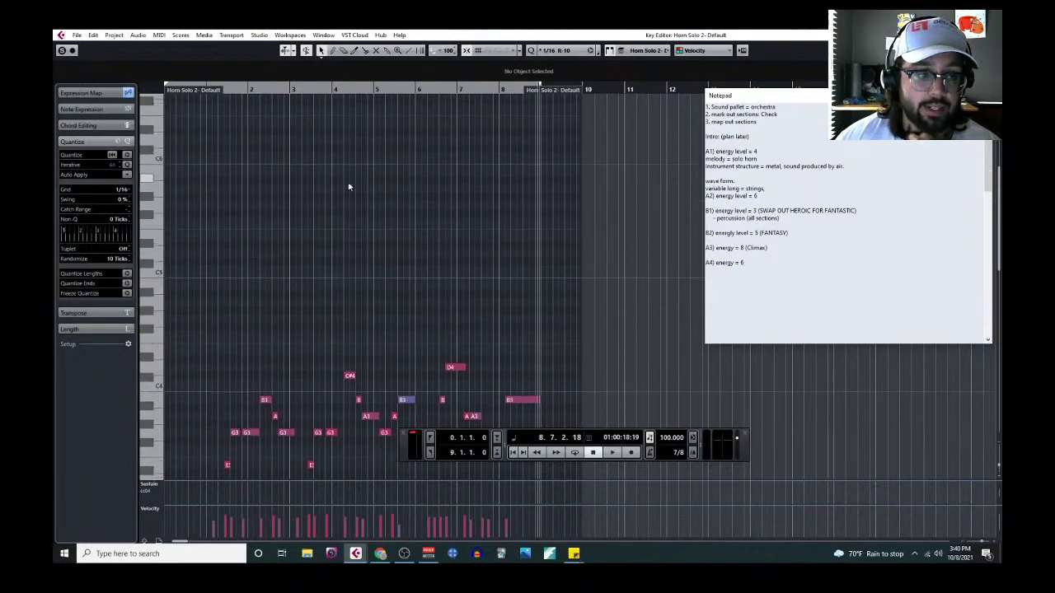
scroll(245, 220, down, 3)
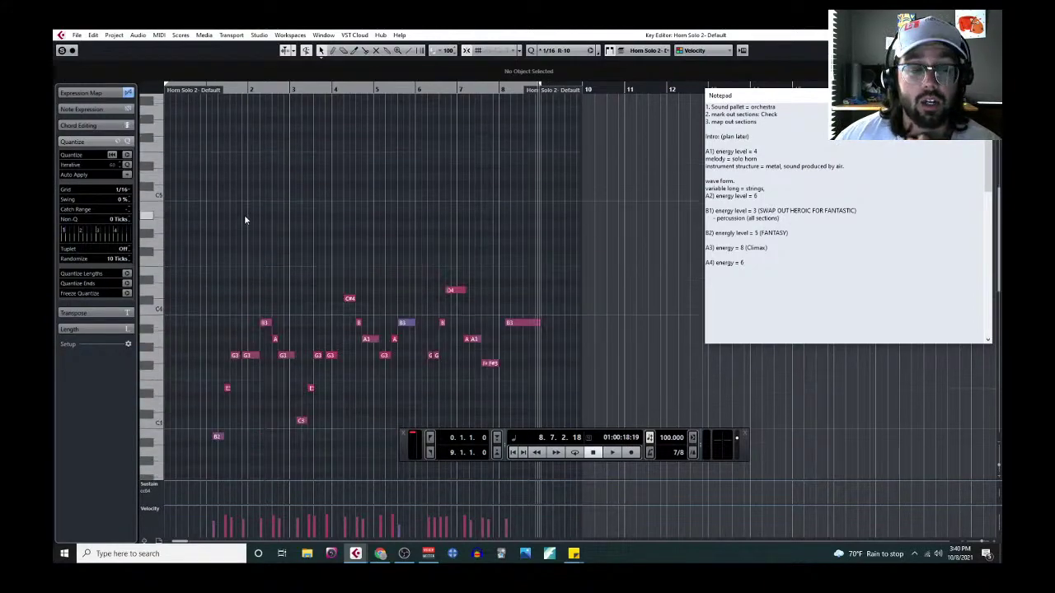
scroll(245, 219, down, 3)
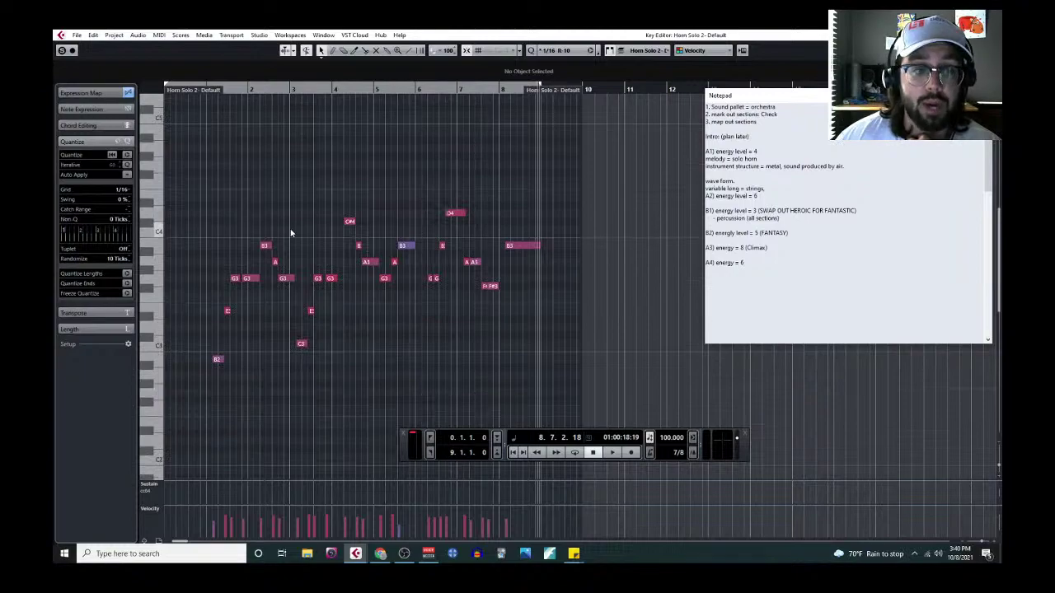
scroll(292, 230, down, 3)
scroll(295, 229, down, 2)
scroll(304, 236, up, 8)
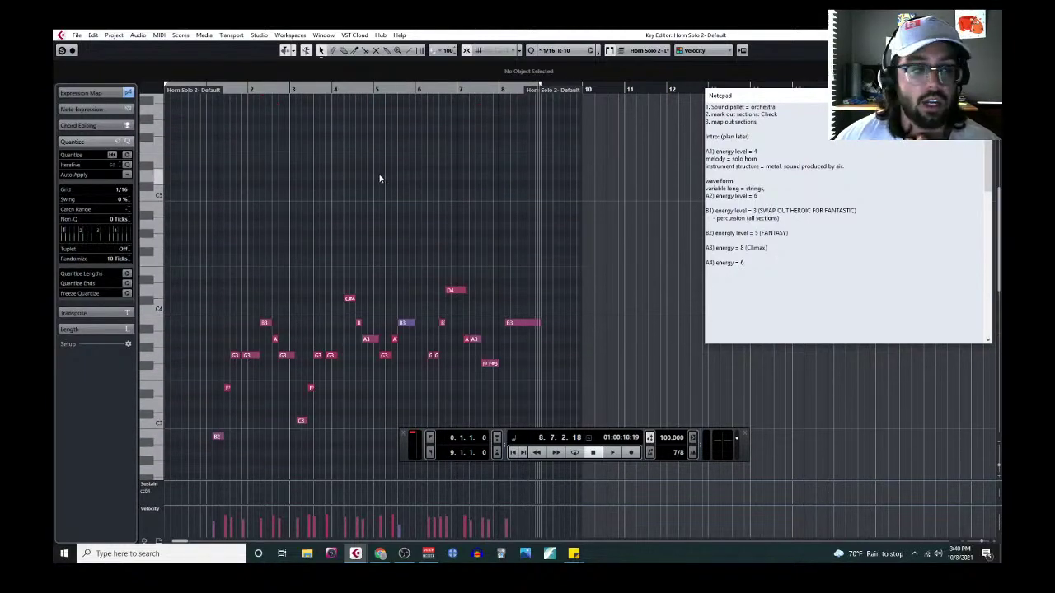
scroll(326, 228, up, 3)
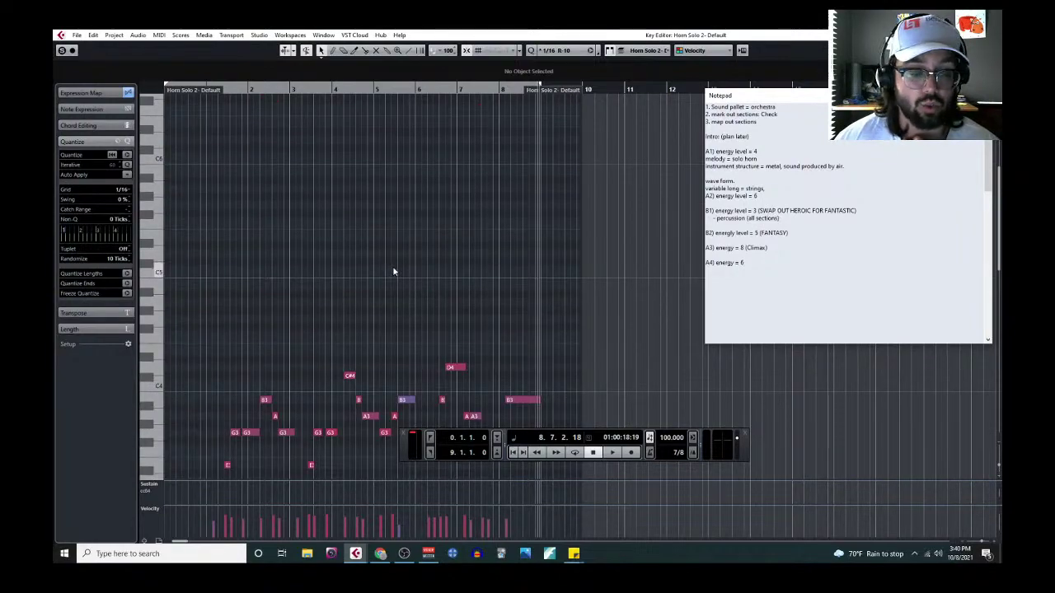
scroll(393, 272, down, 20)
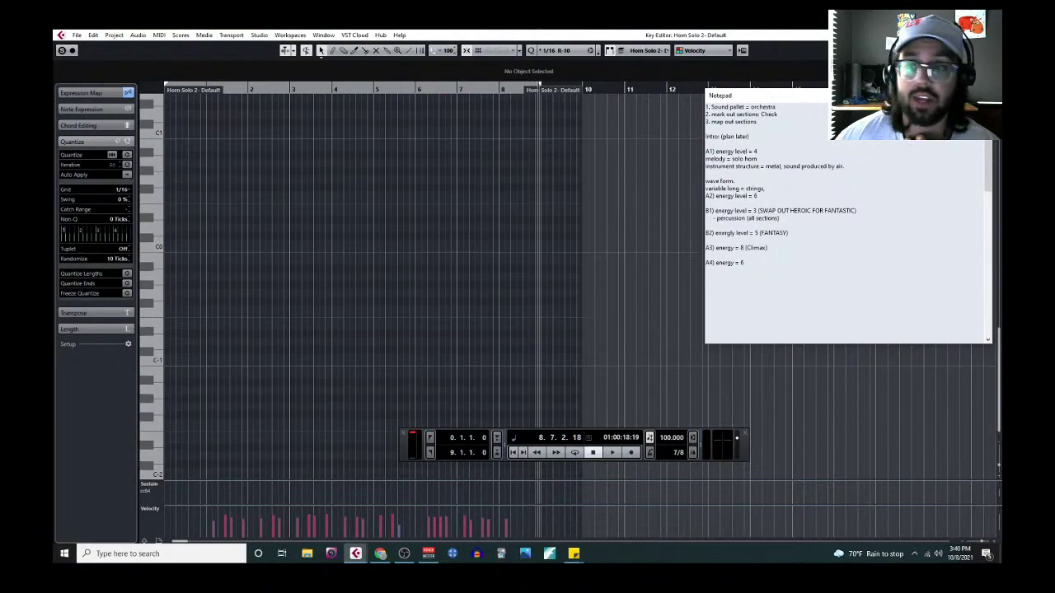
key(ctrl+w)
Step: Open the Kontakt 01 part on the Sketch track in the Key Editor to view its chords
scroll(463, 222, up, 5)
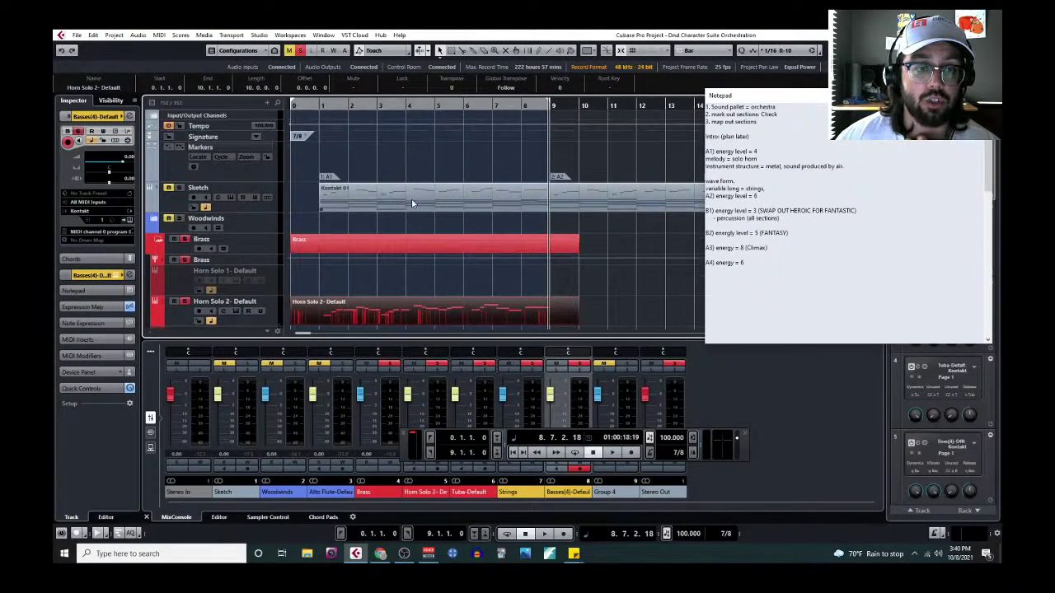
click(163, 36)
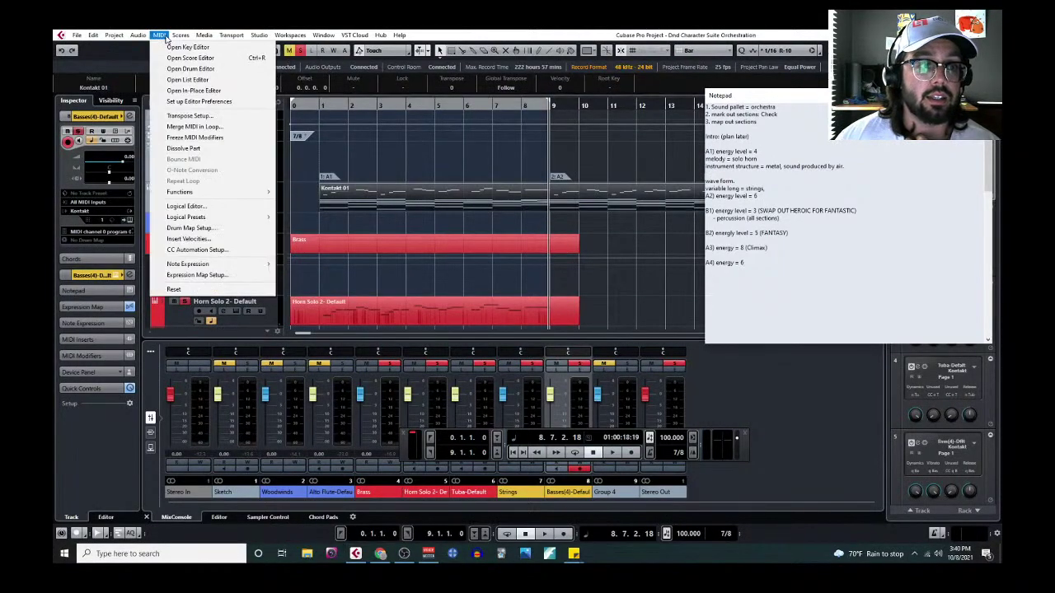
click(186, 47)
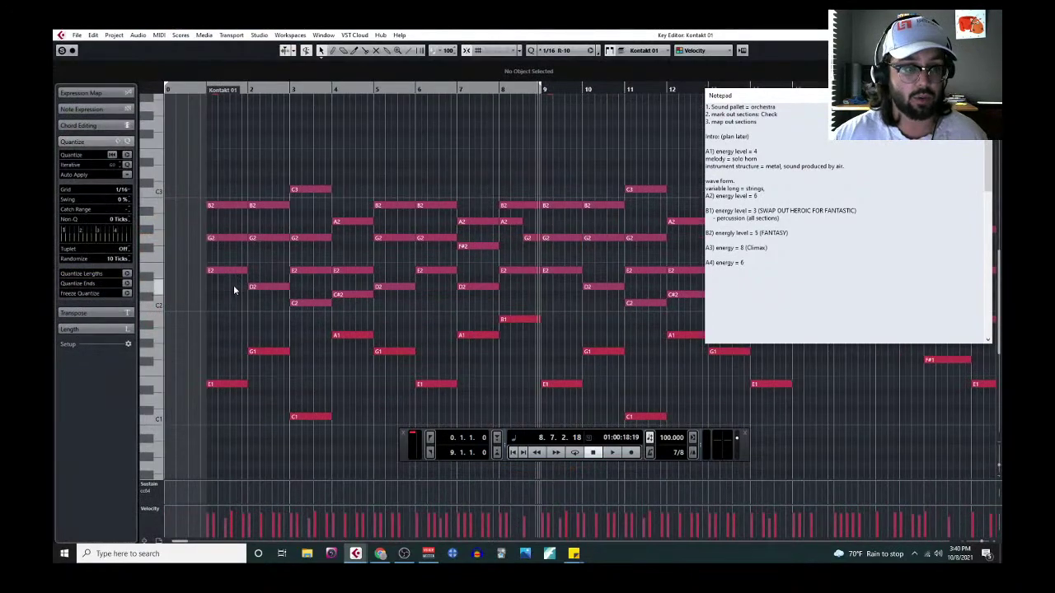
Step: Select two chord tones per bar in bars 1 to 4: B2 and G2, B2 and D2, G2 and E2, E2 and C#2
drag(238, 184, 228, 242)
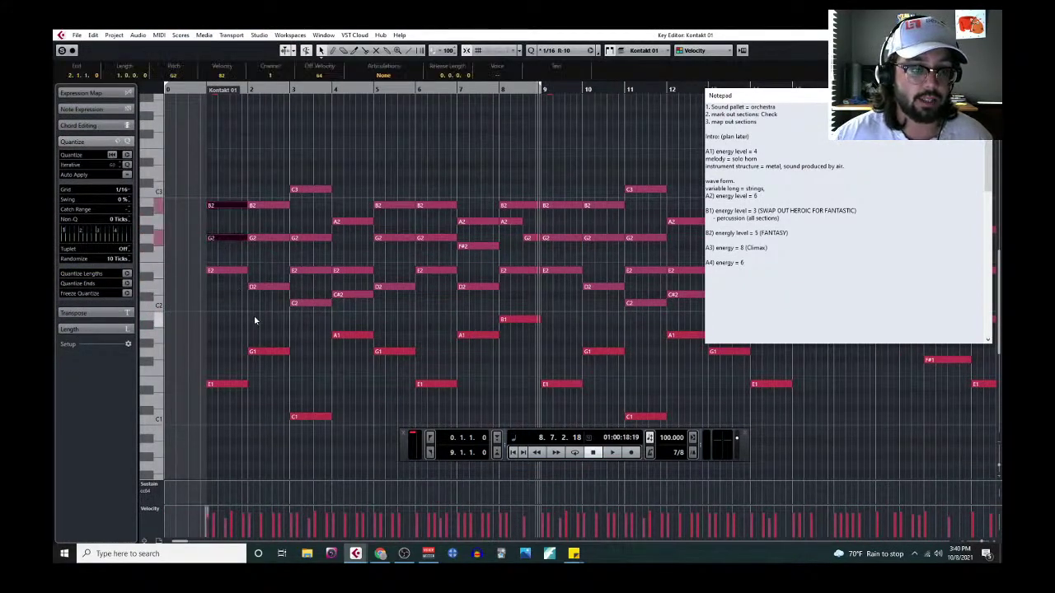
shift+click(269, 206)
shift+click(276, 286)
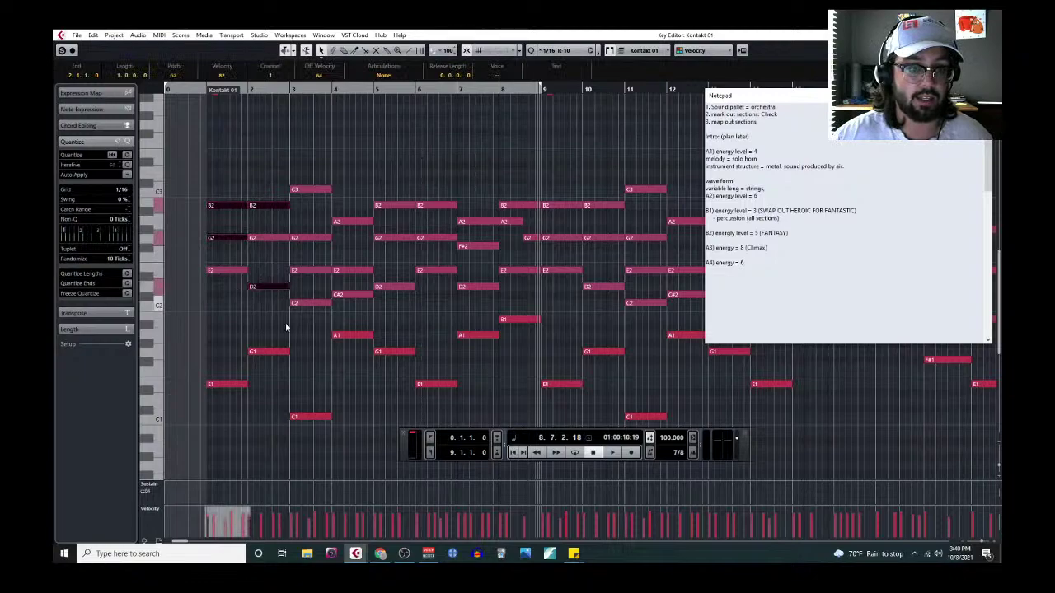
shift+click(311, 239)
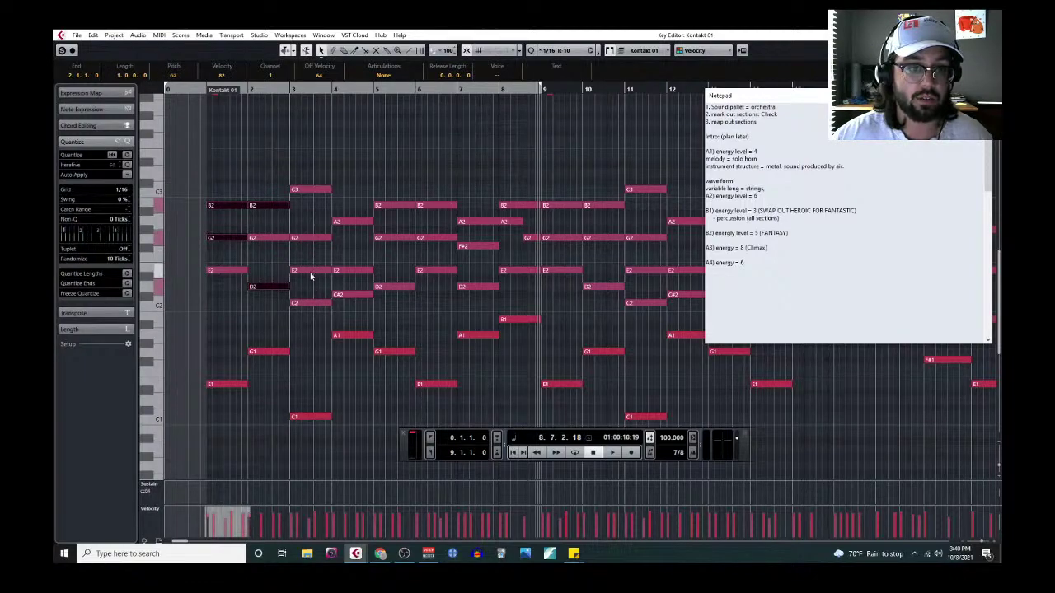
shift+click(311, 271)
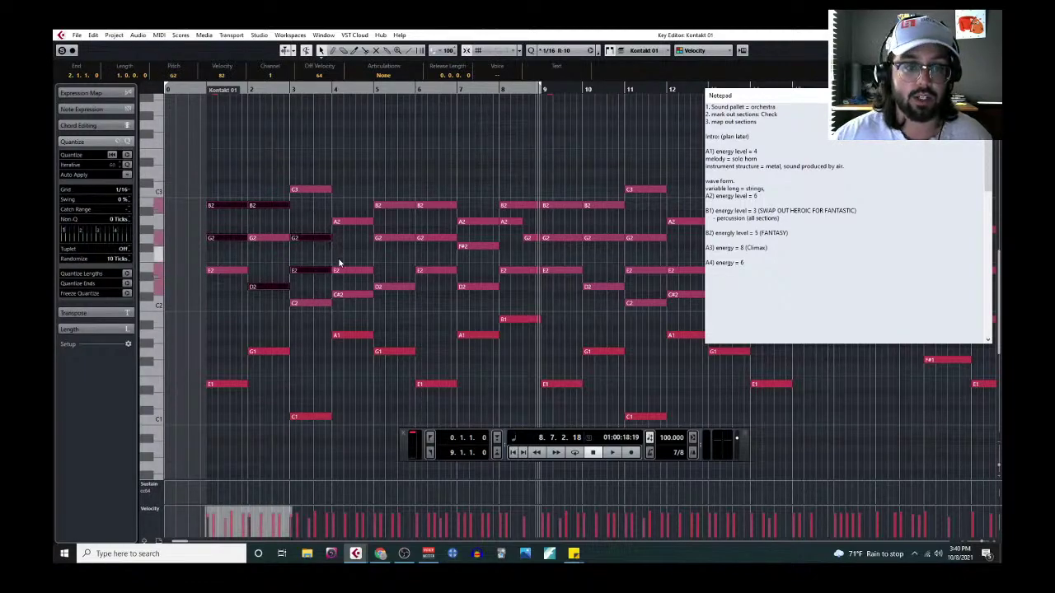
shift+click(346, 294)
shift+click(355, 270)
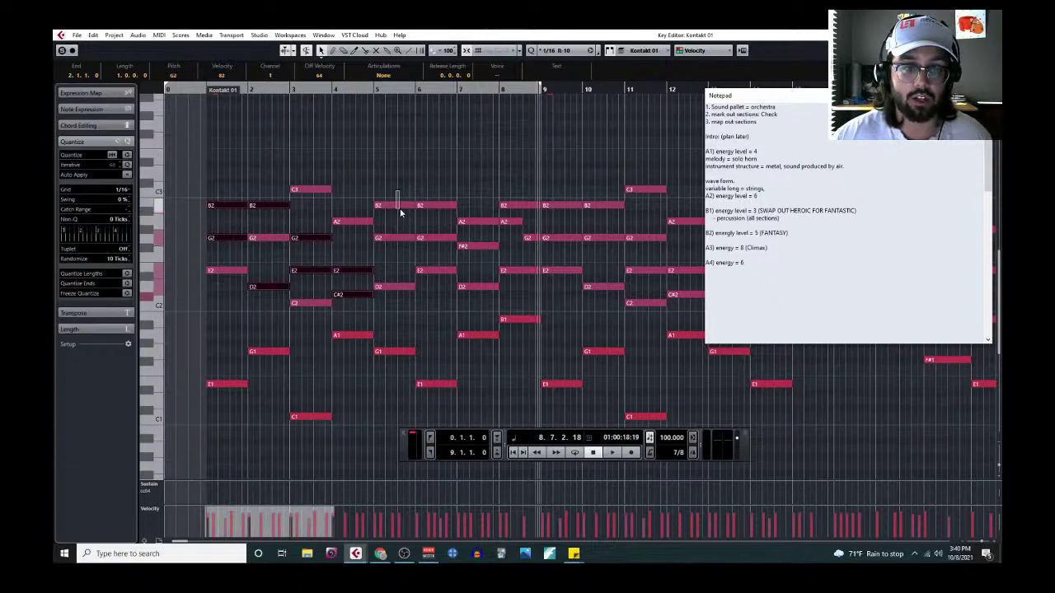
Step: Add B2/D2, B2/G2, F#2/D2 and A2/G2/E2 from bars 5 to 8 to the selection, copy the notes and close the editor
shift+click(396, 205)
shift+click(395, 286)
drag(427, 187, 444, 258)
drag(481, 240, 478, 304)
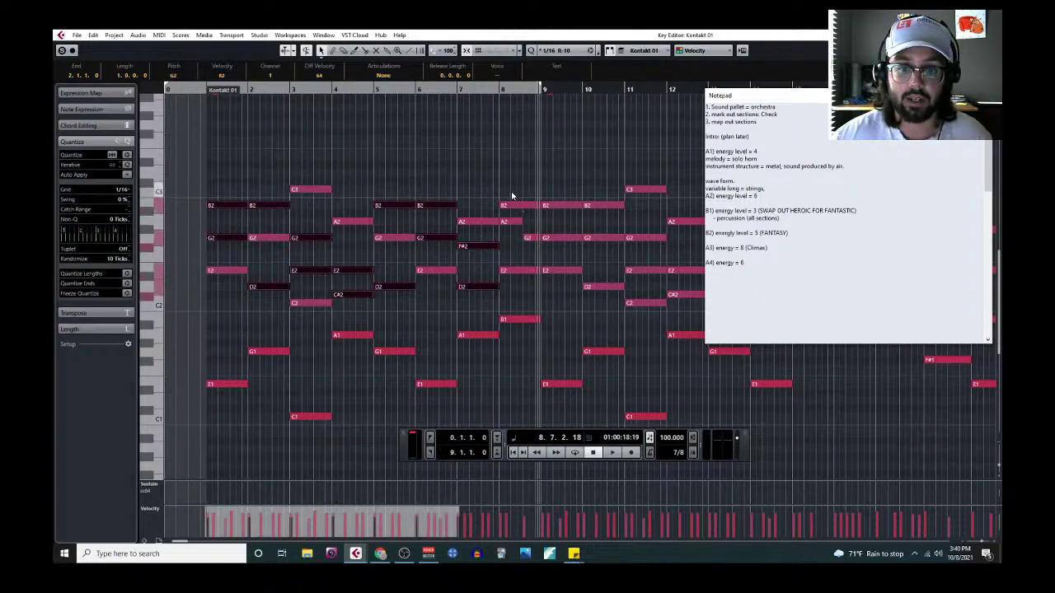
drag(508, 216, 533, 282)
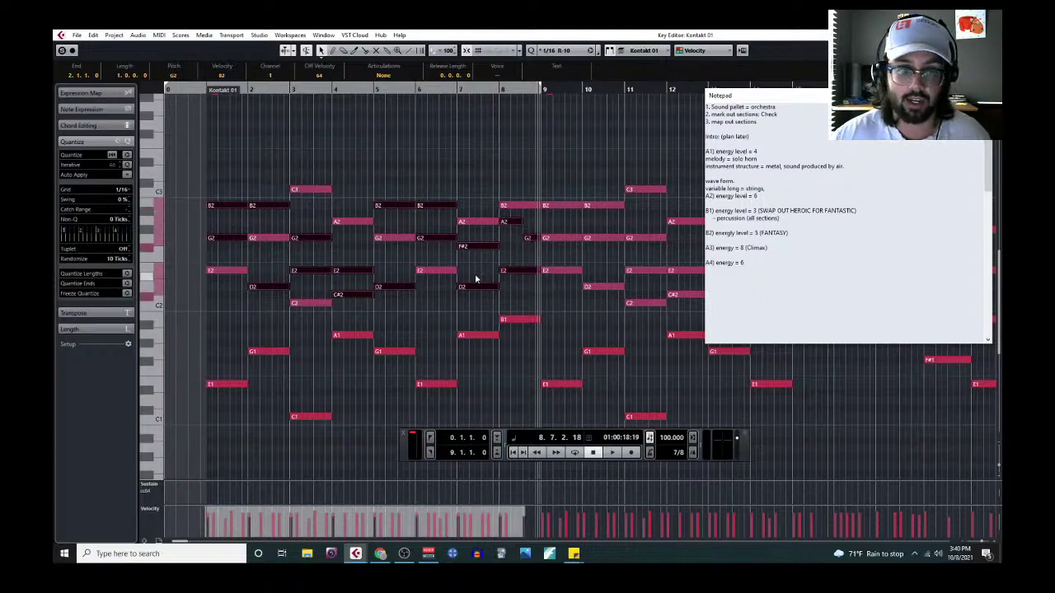
key(Escape)
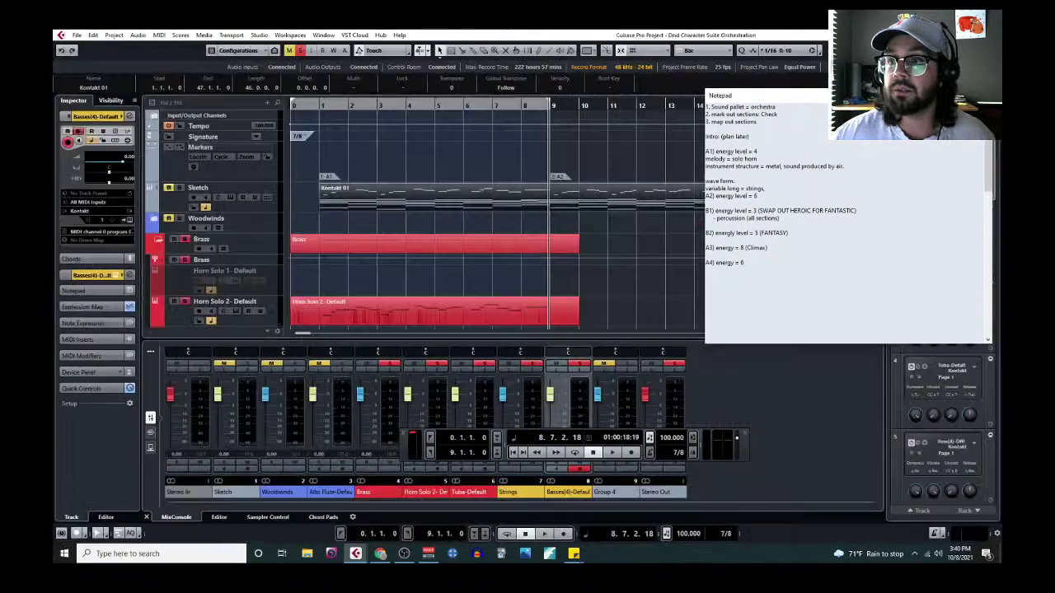
Step: Collapse the Brass folder and enable the Celli(12)-Default track in the Strings folder
scroll(213, 247, down, 5)
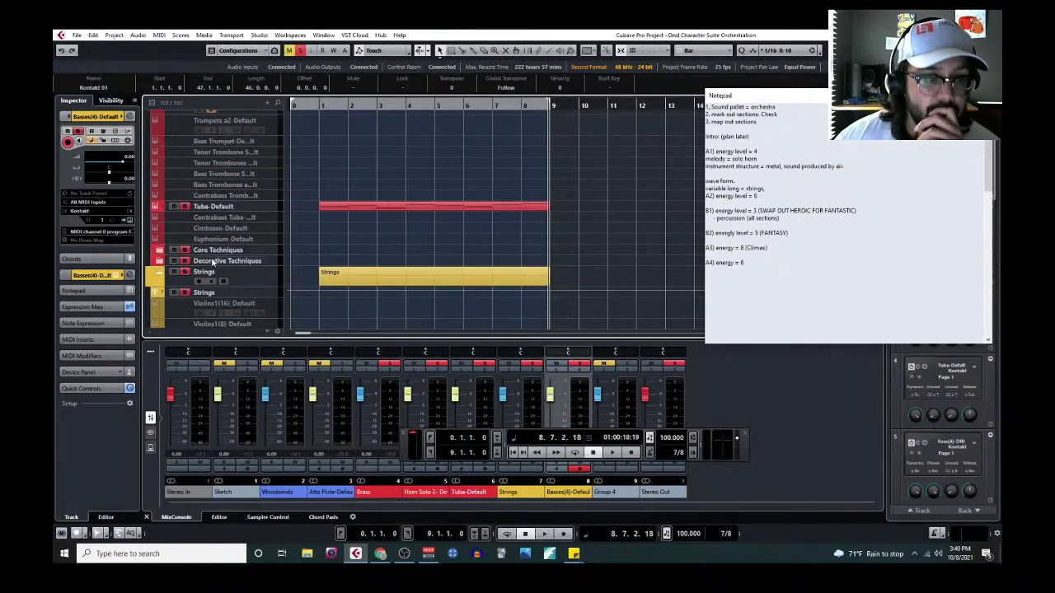
click(170, 196)
scroll(179, 251, down, 2)
scroll(179, 250, down, 6)
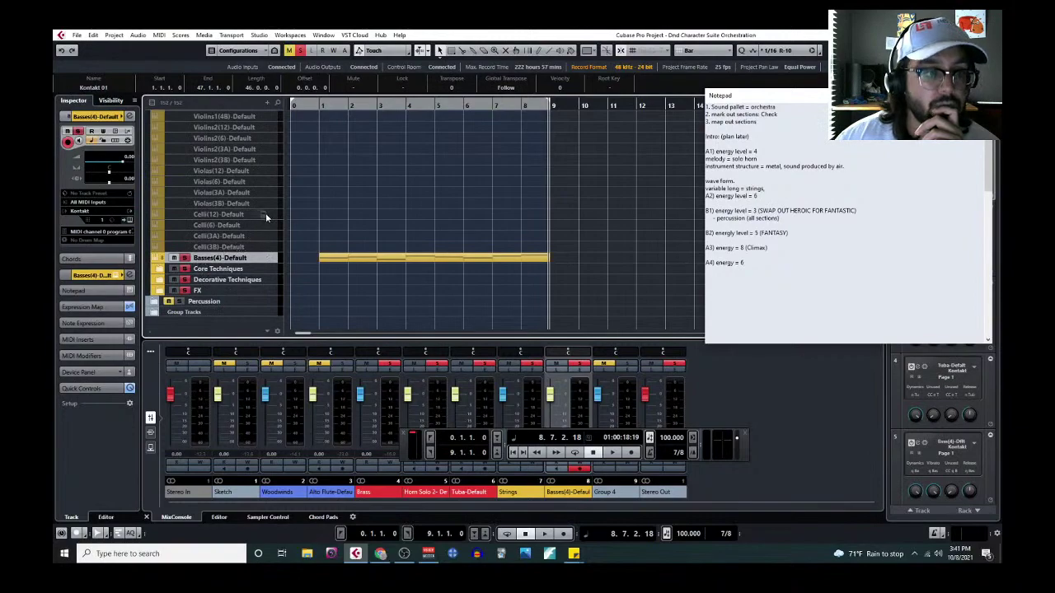
click(270, 216)
right_click(272, 216)
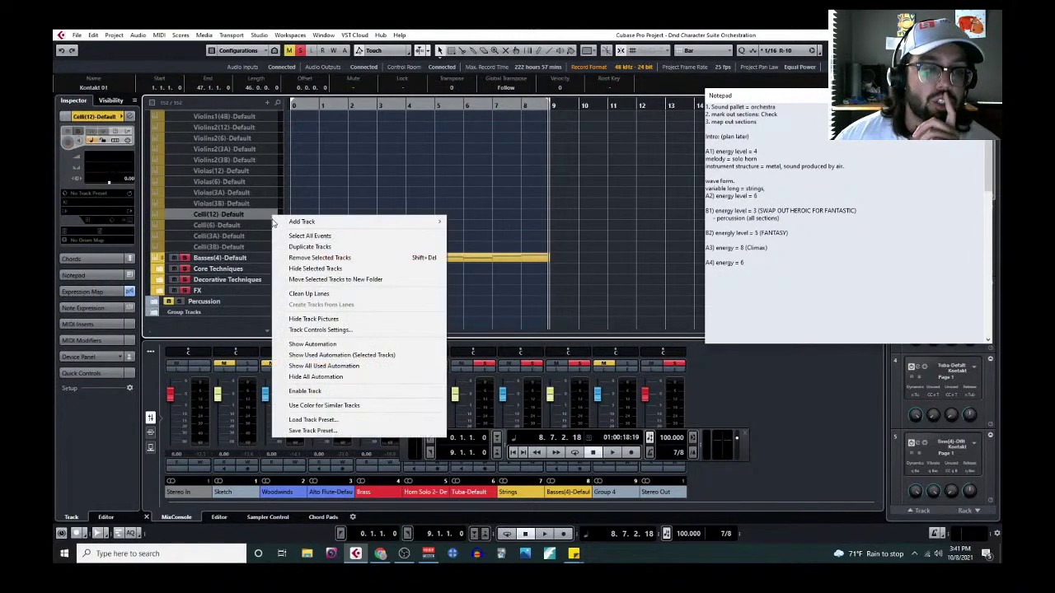
click(324, 380)
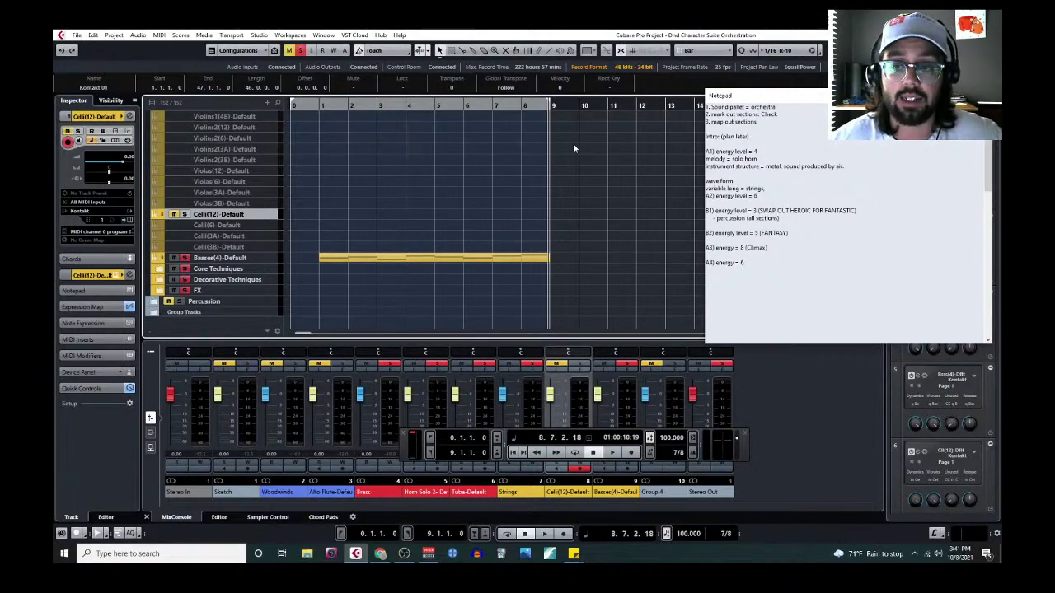
scroll(471, 213, up, 4)
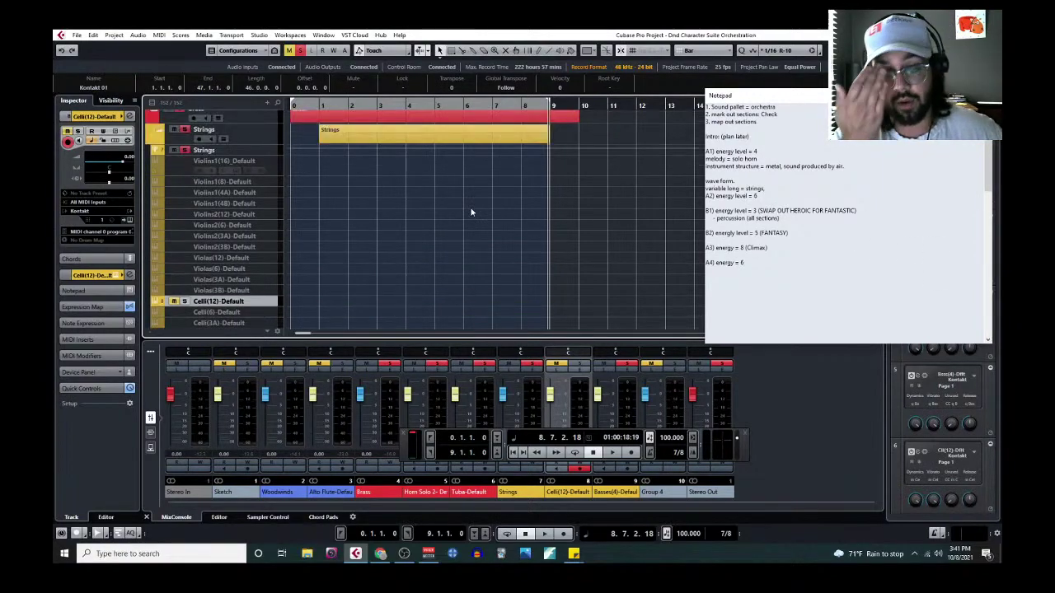
scroll(471, 213, up, 2)
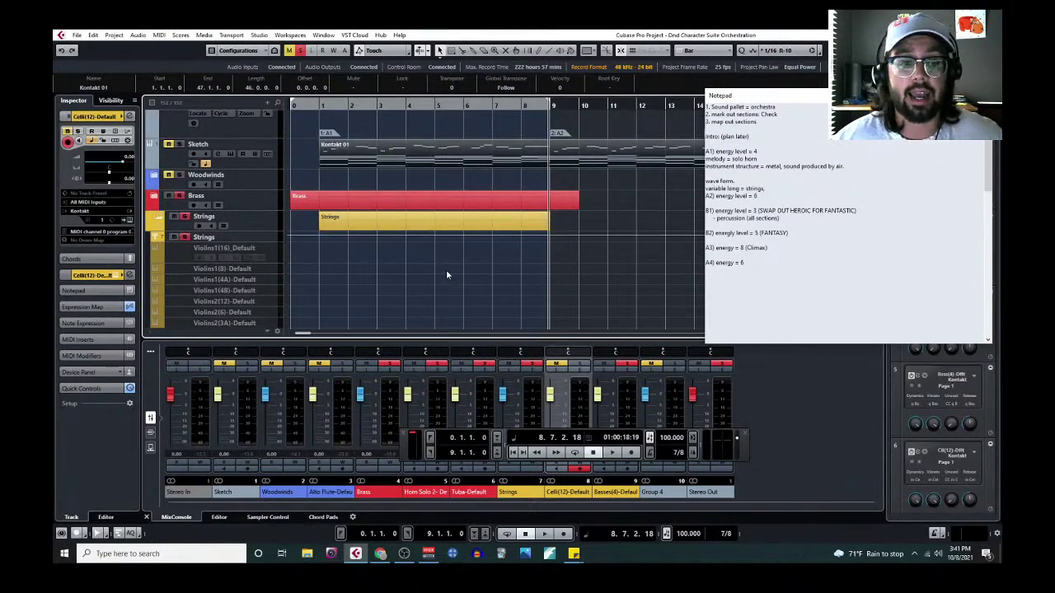
scroll(446, 274, down, 1)
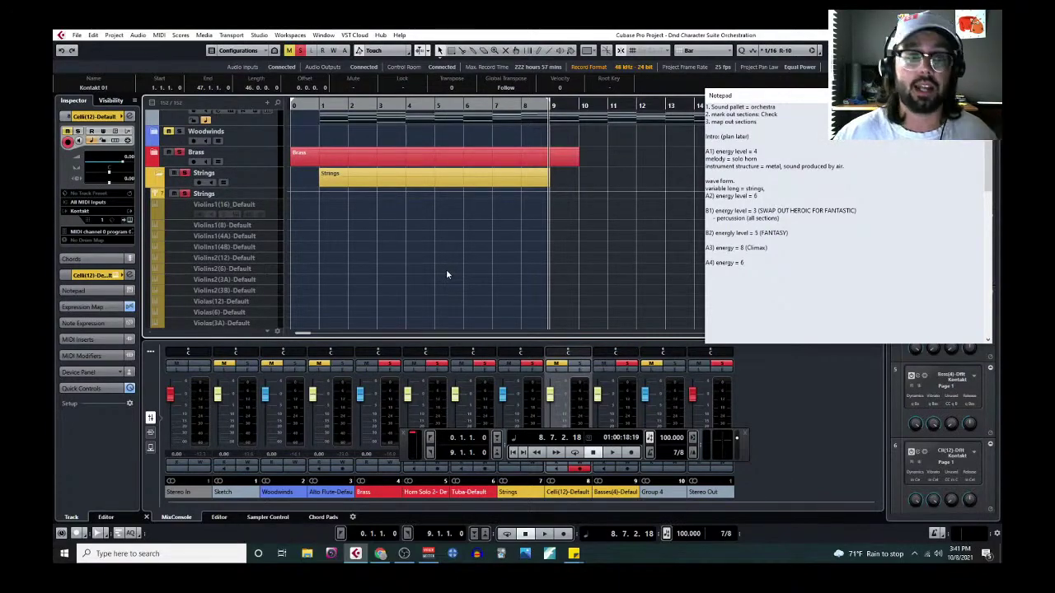
scroll(443, 269, down, 1)
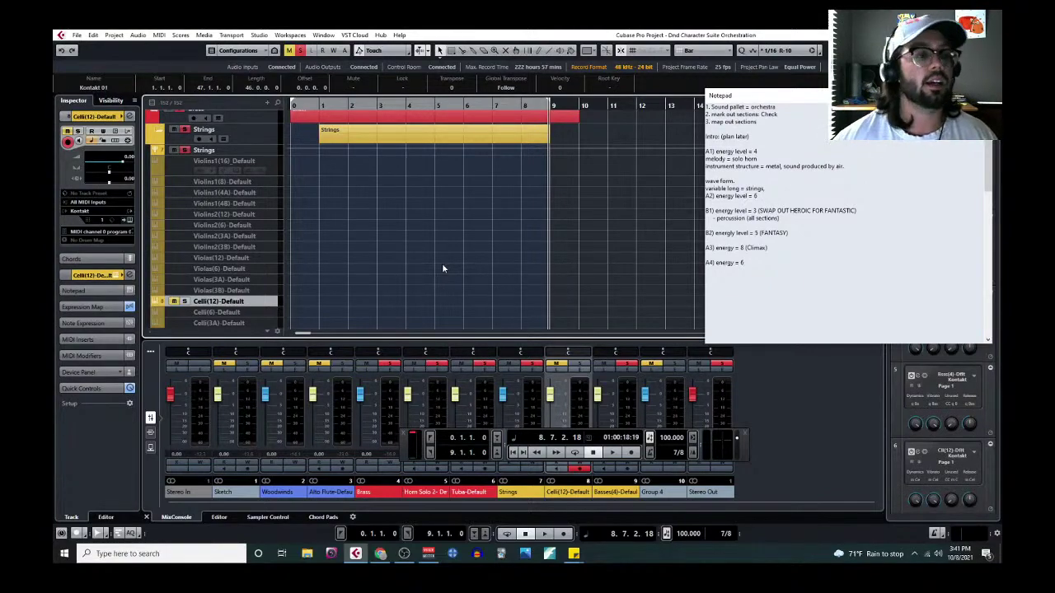
scroll(442, 267, up, 5)
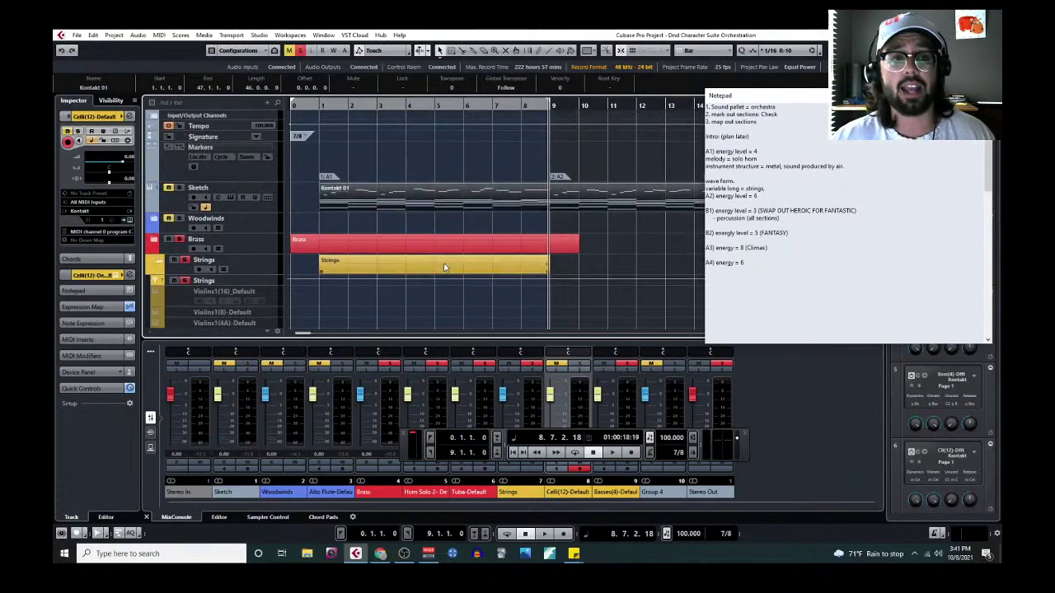
scroll(445, 267, down, 2)
scroll(444, 267, down, 2)
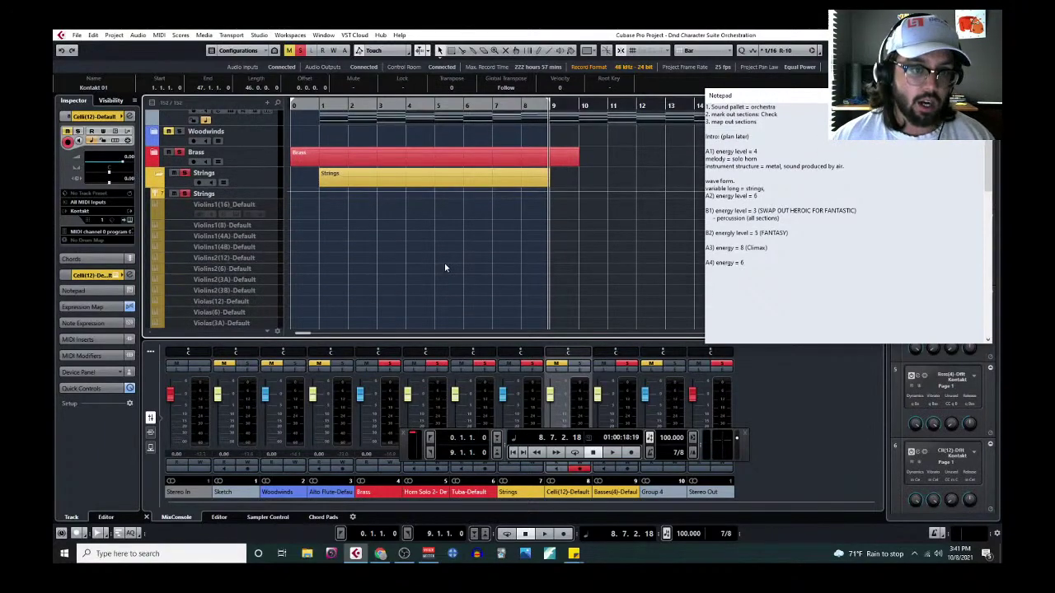
scroll(444, 263, up, 2)
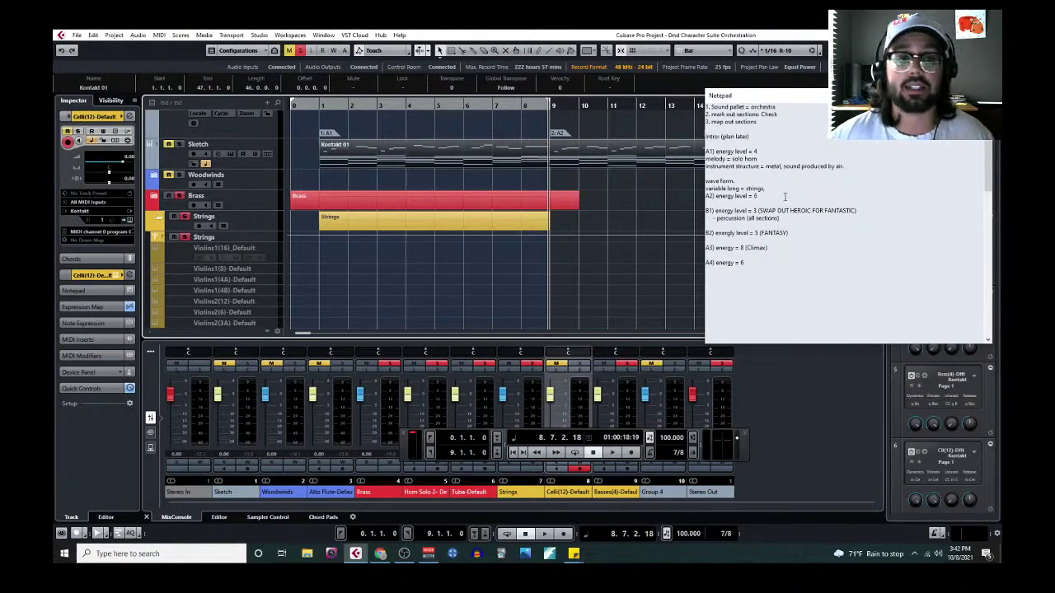
Step: Solo the Celli(12)-Default track and paste the copied chord notes onto it at bar 1
scroll(580, 231, down, 6)
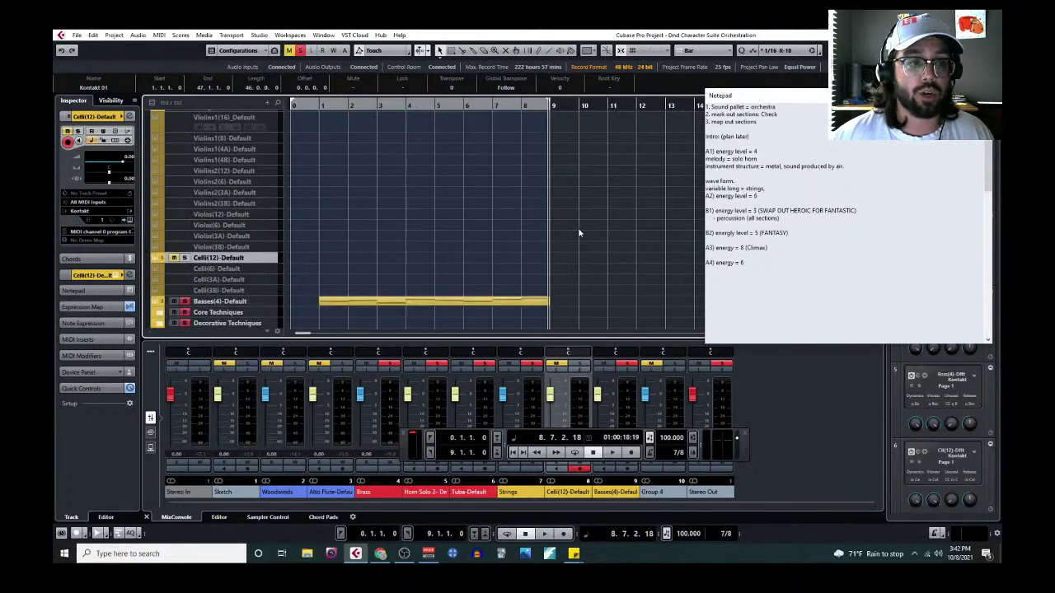
scroll(589, 244, down, 1)
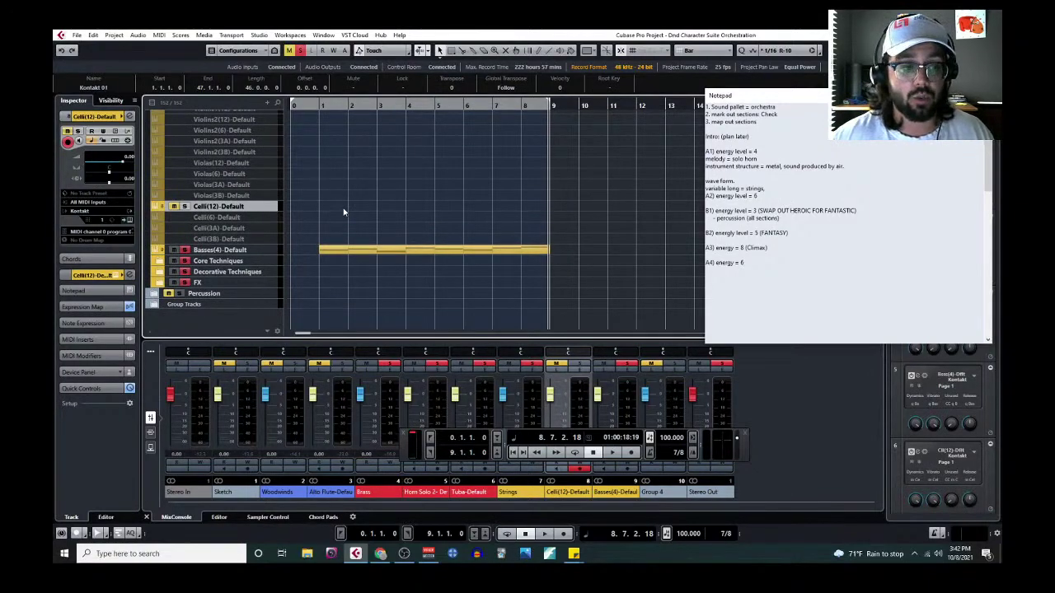
click(185, 206)
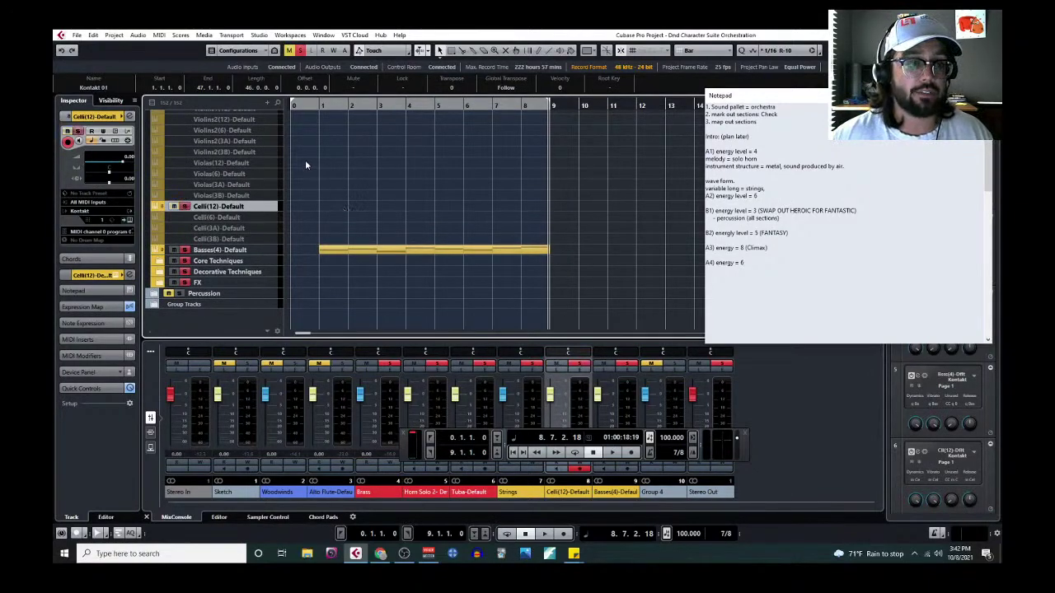
click(322, 110)
key(ctrl+v)
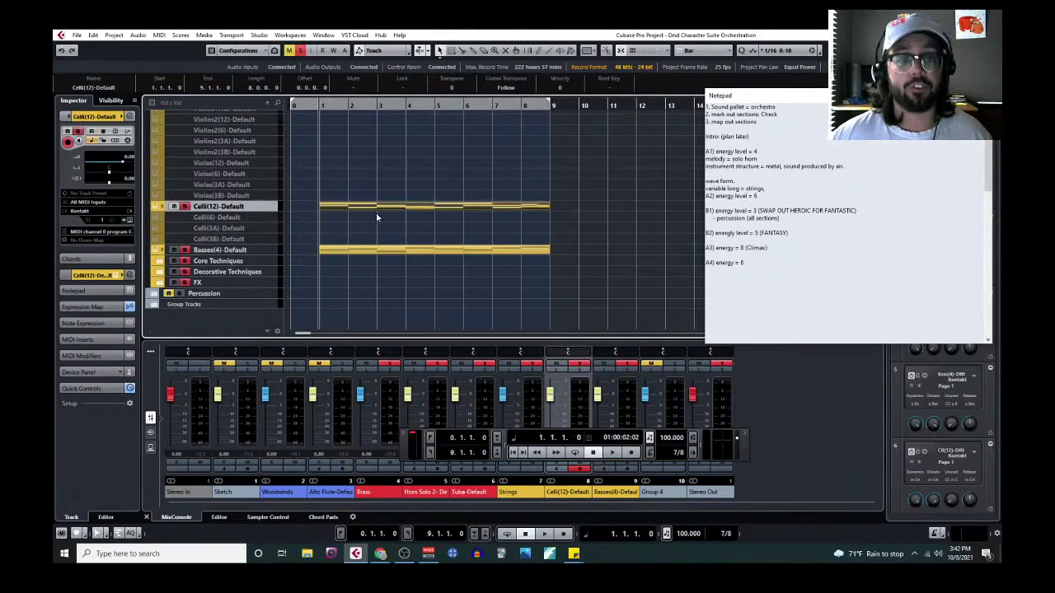
Step: Open the pasted Celli(12) part in the Key Editor
click(159, 36)
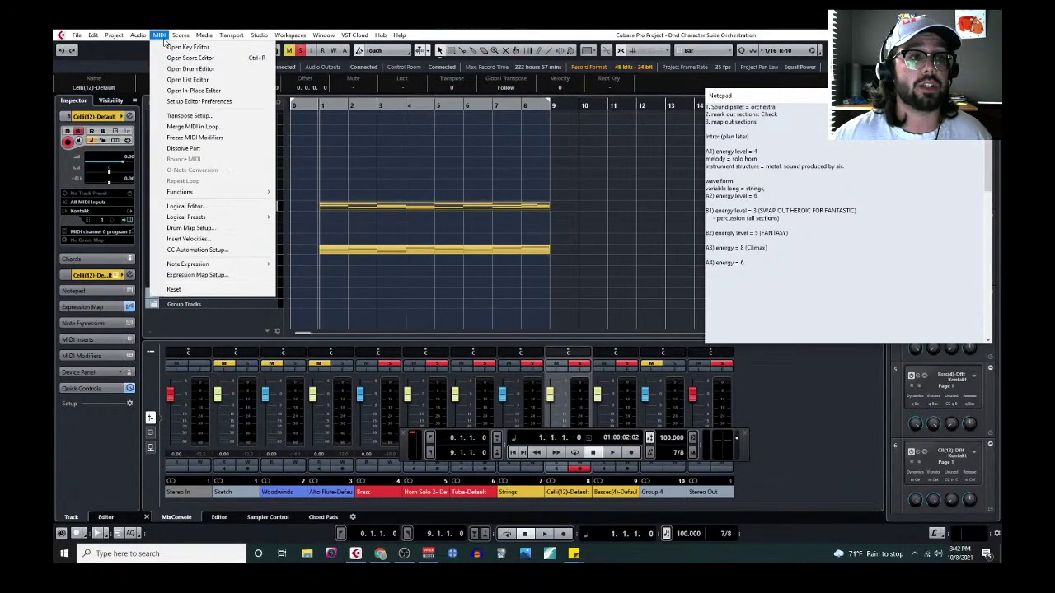
click(170, 47)
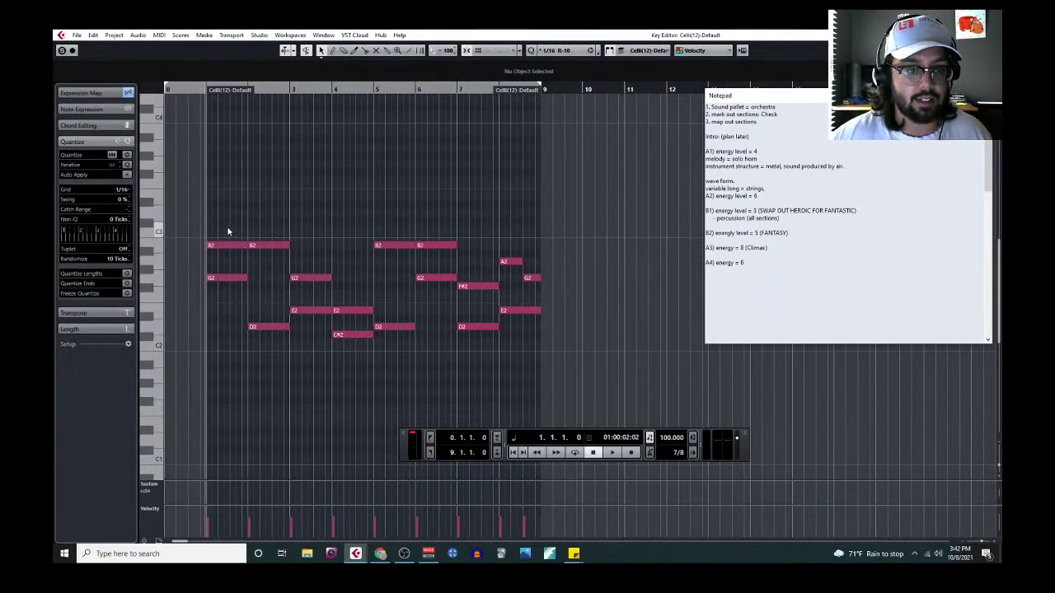
Step: Try the cello notes in bars 1 to 3 an octave lower, at B1 and G1, B1 and D1, G1 and E1
drag(228, 231, 274, 261)
key(shift+Down)
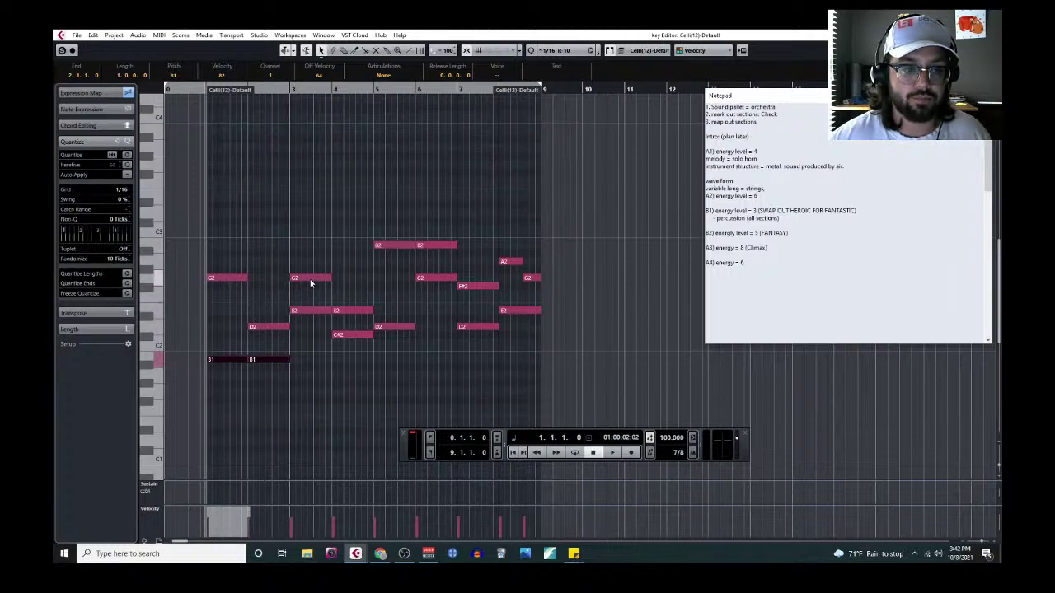
drag(233, 280, 237, 394)
drag(255, 328, 268, 441)
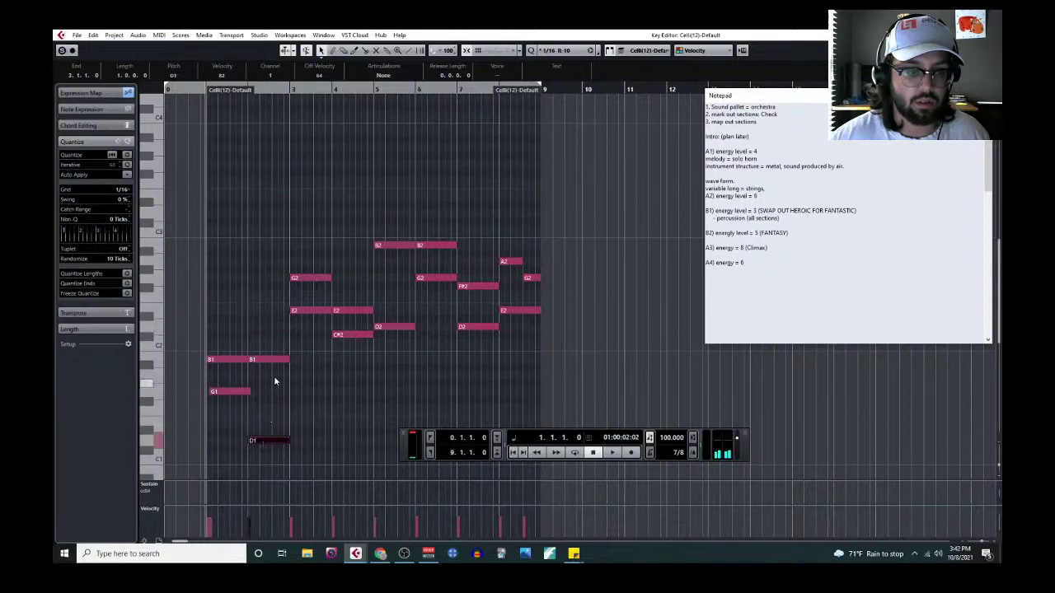
click(307, 281)
shift+click(309, 312)
drag(309, 313, 309, 421)
click(366, 395)
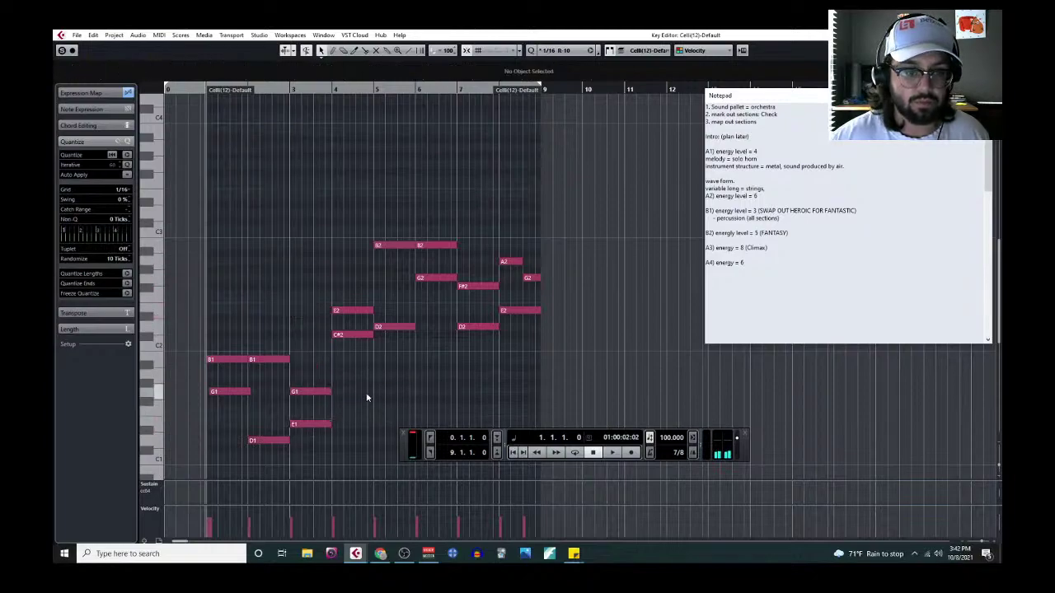
Step: Try the upper note of bar 4 and the lower note of bar 5 an octave lower, at E1 and D1
click(350, 314)
key(shift+Down)
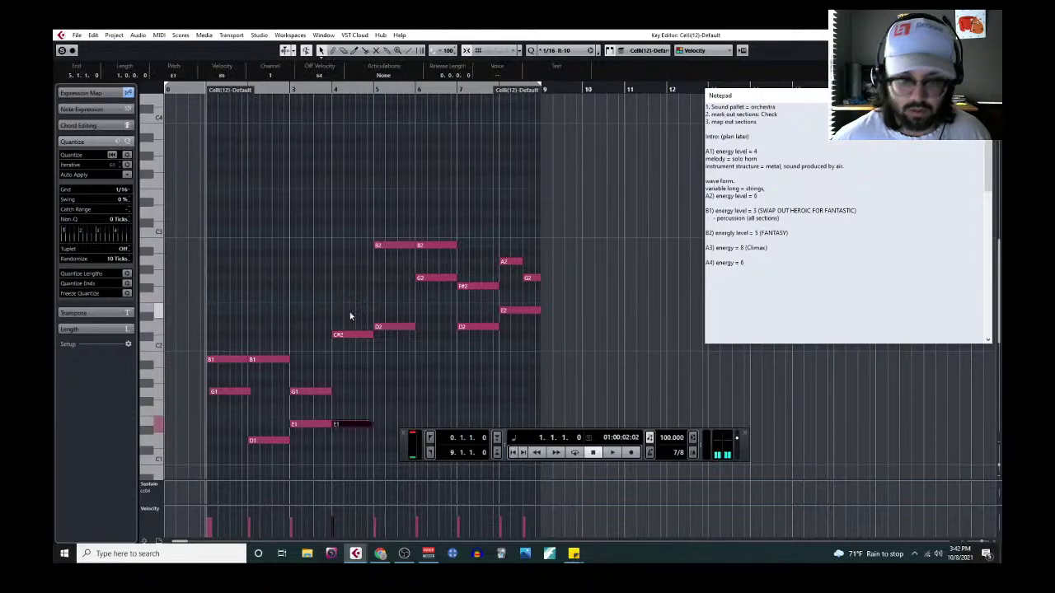
click(400, 247)
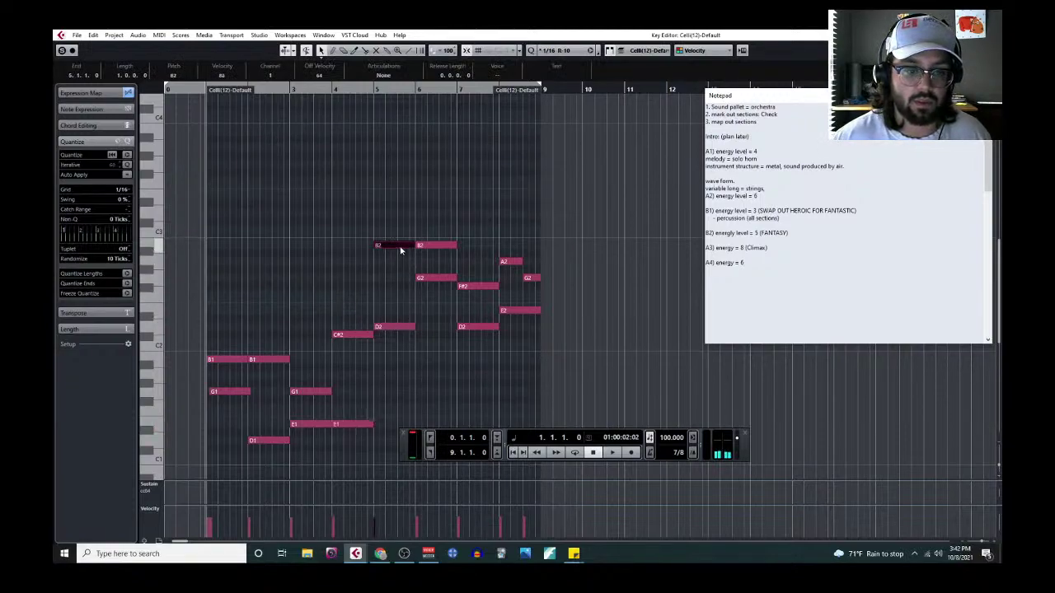
click(395, 326)
key(shift+Down)
scroll(395, 330, down, 3)
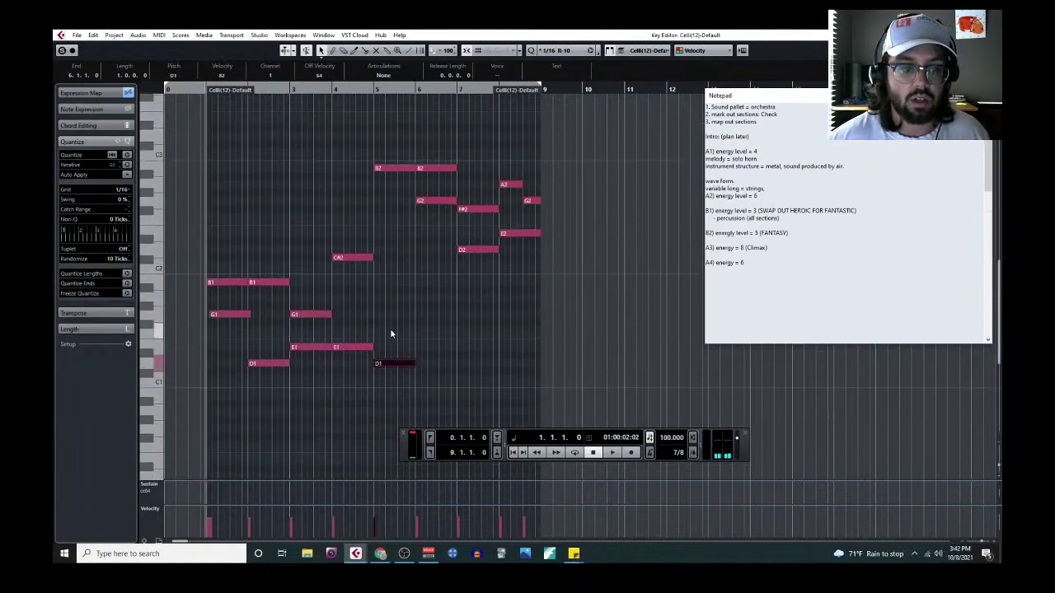
Step: Raise all cello notes in bars 1 to 4 and the lower note of bar 5 by one octave
drag(238, 248, 363, 282)
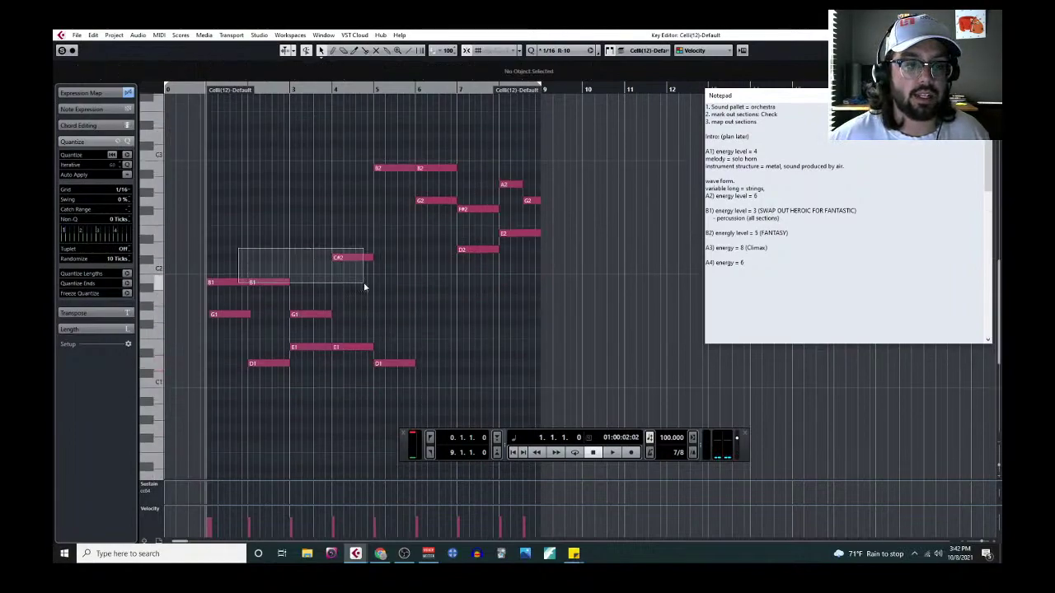
shift+click(322, 314)
drag(214, 244, 451, 391)
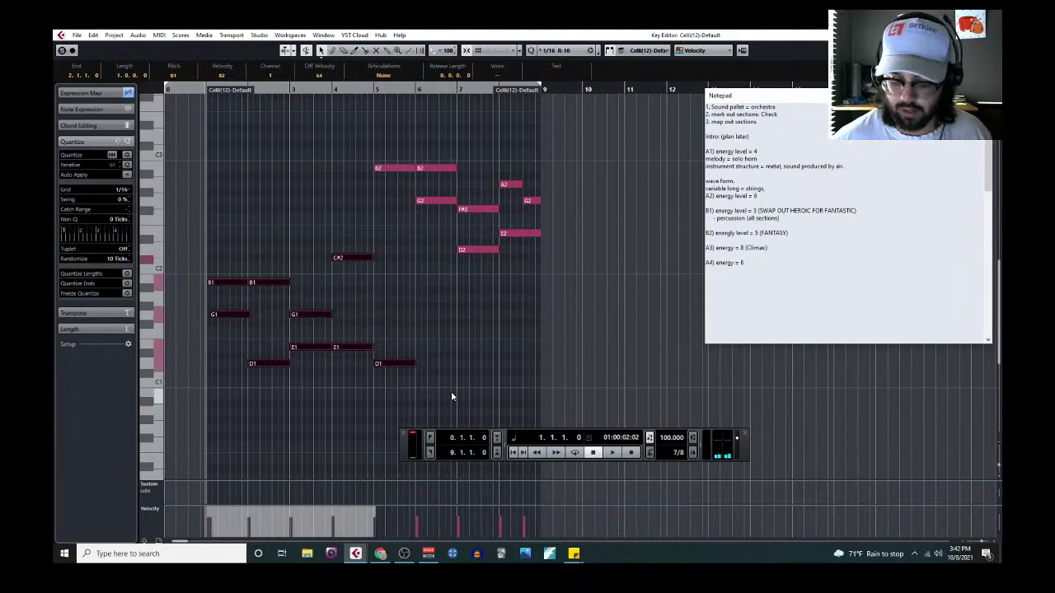
key(shift+Up)
click(433, 315)
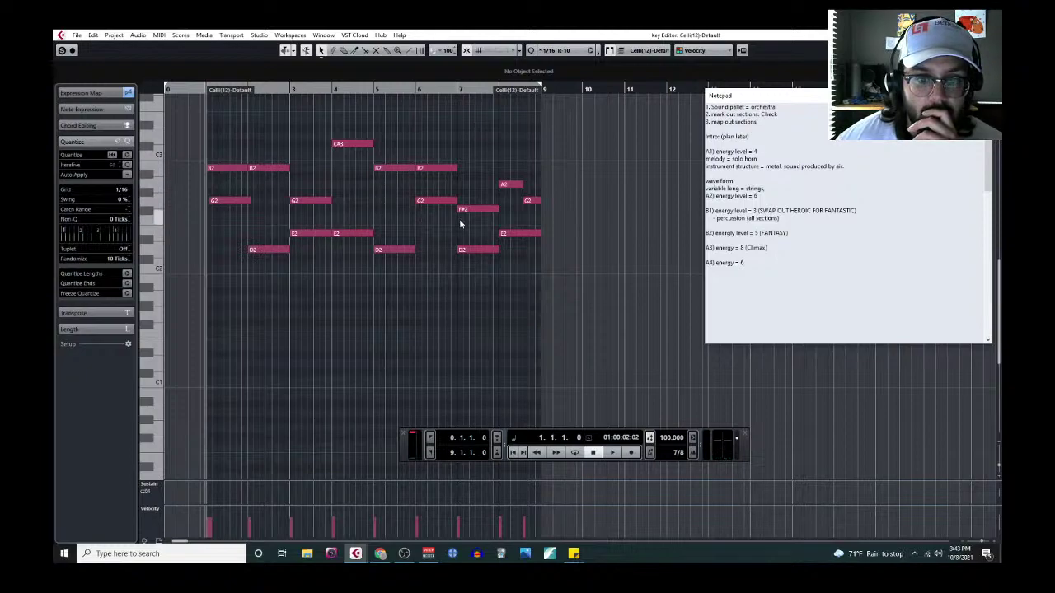
Step: Raise the top notes of bars 1 and 2 by one octave to B3
drag(219, 148, 271, 178)
key(shift+Up)
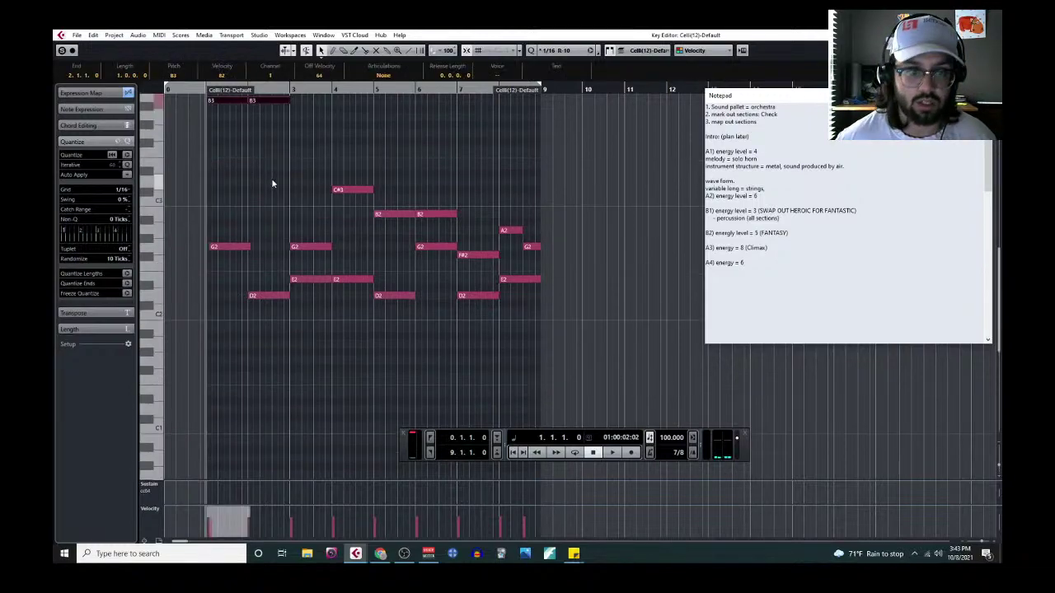
Step: Raise the E2 notes in bars 3 and 4 and the B2 notes in bars 5 and 6 by one octave
drag(321, 272, 351, 298)
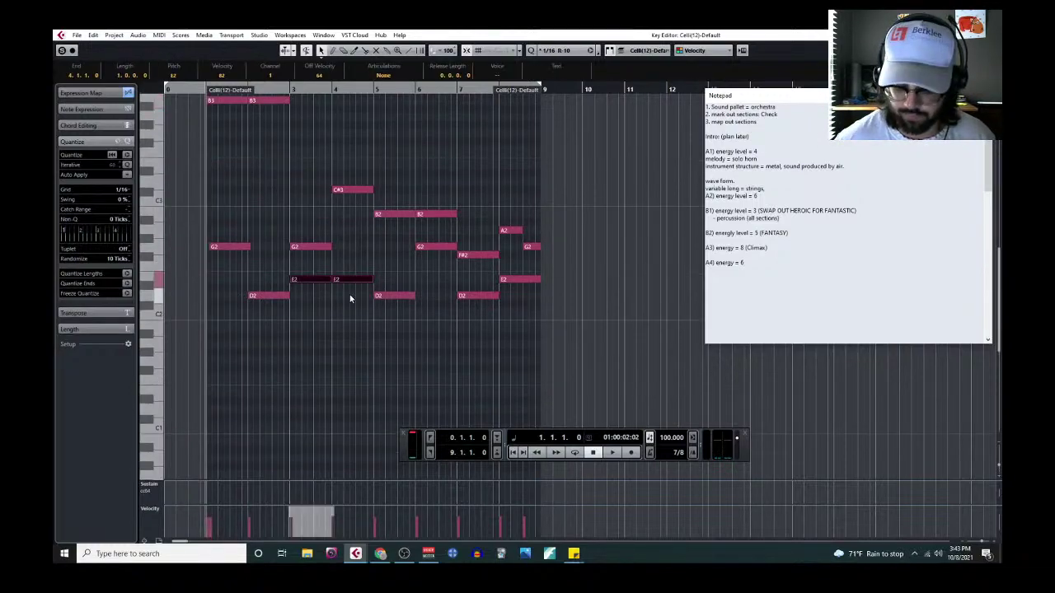
key(shift+Up)
drag(408, 198, 431, 230)
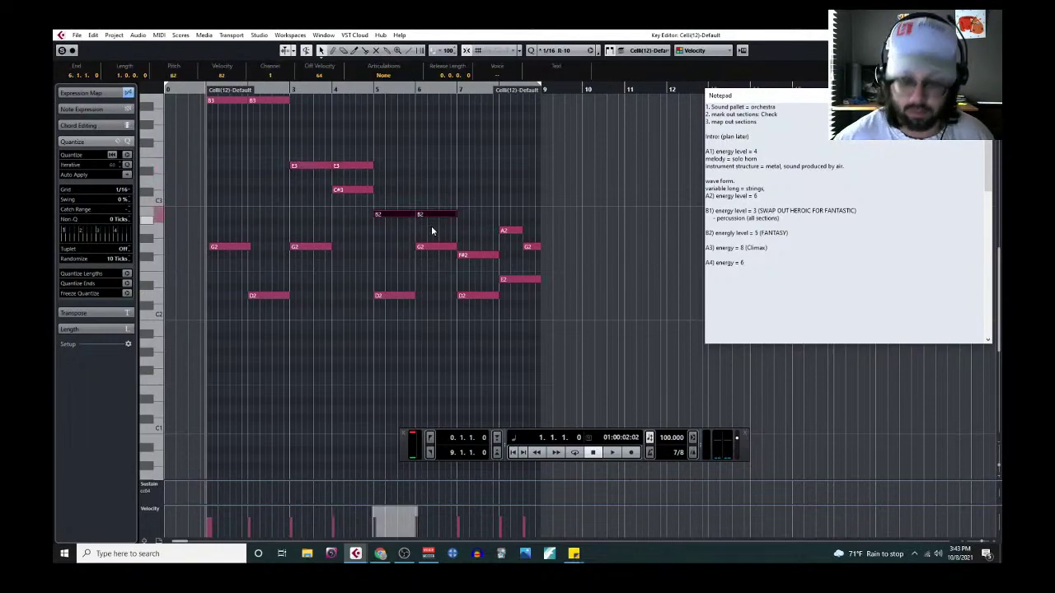
key(shift+Up)
scroll(431, 230, up, 3)
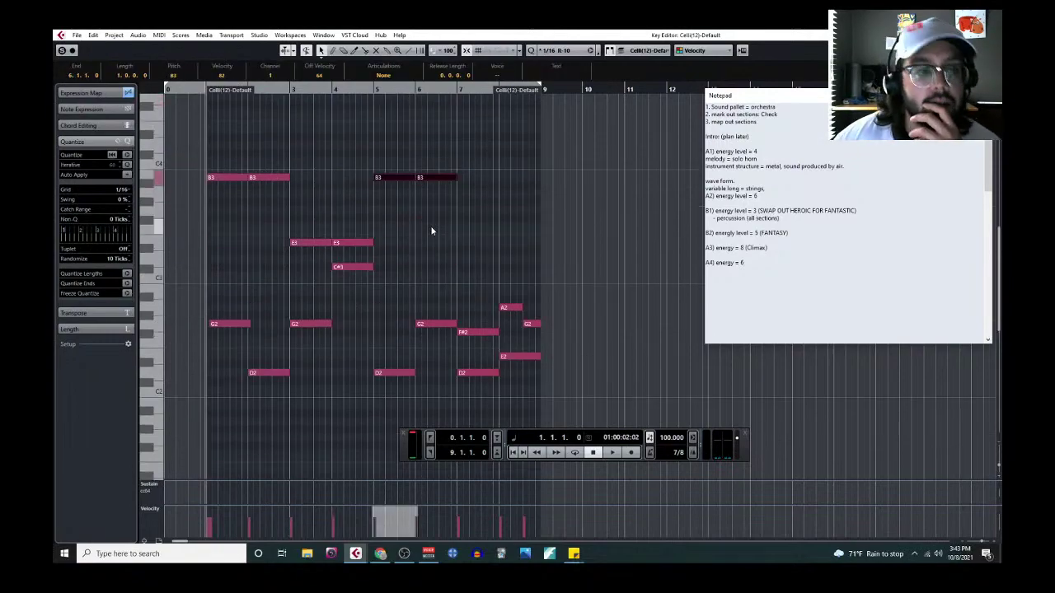
Step: Raise the lower notes of bars 1 and 2 to G3 and D3, aligning the G3 with the start of bar 1
drag(224, 291, 254, 401)
key(shift+Up)
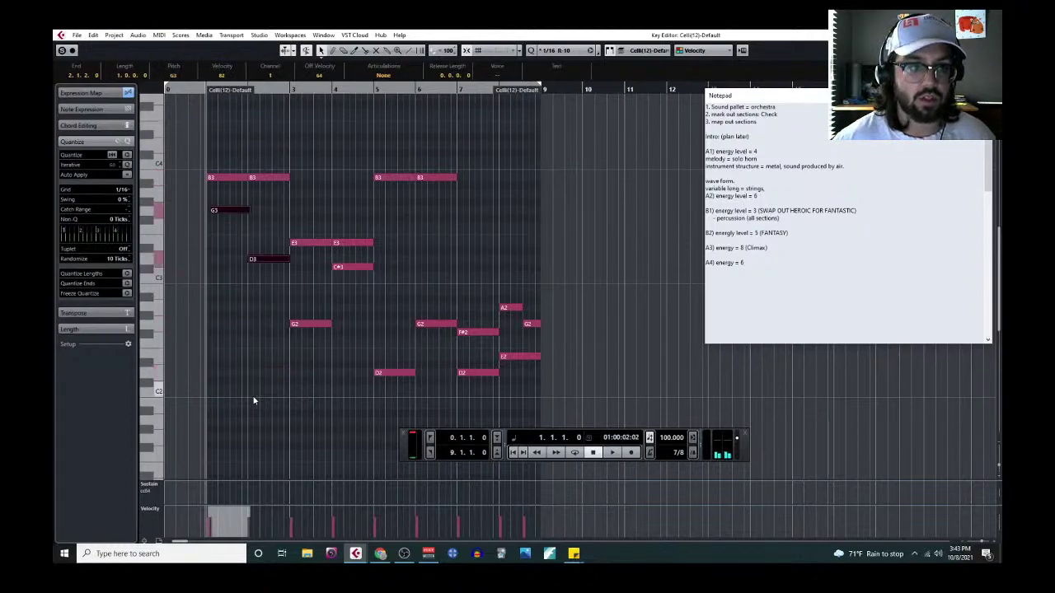
click(258, 230)
click(244, 213)
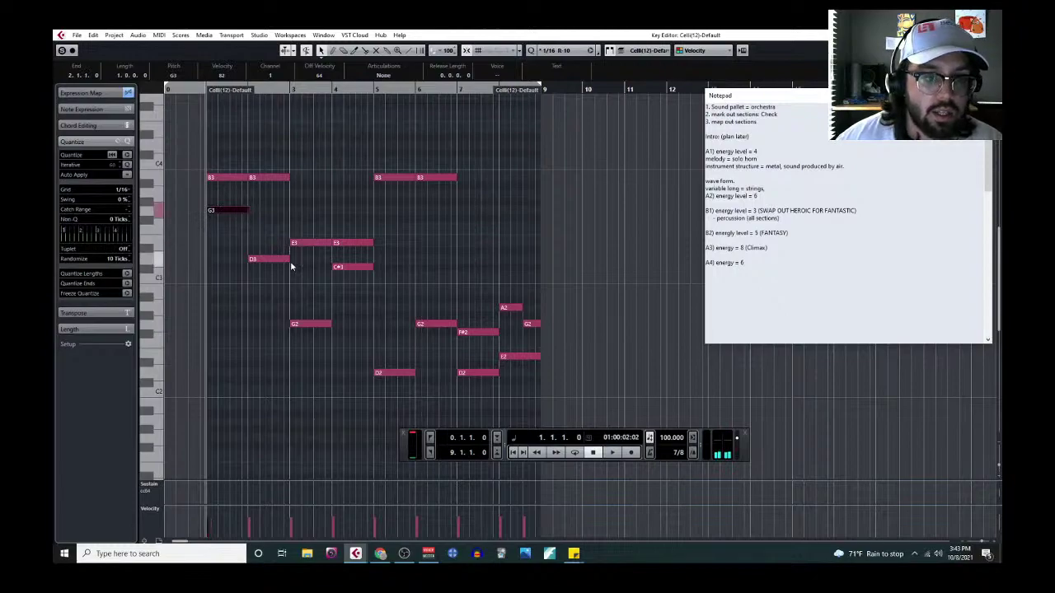
Step: Raise the G2 in bar 3, the C#3 in bar 4, and the lower notes of bars 5 and 6 by one octave
drag(309, 256, 357, 338)
key(shift+Up)
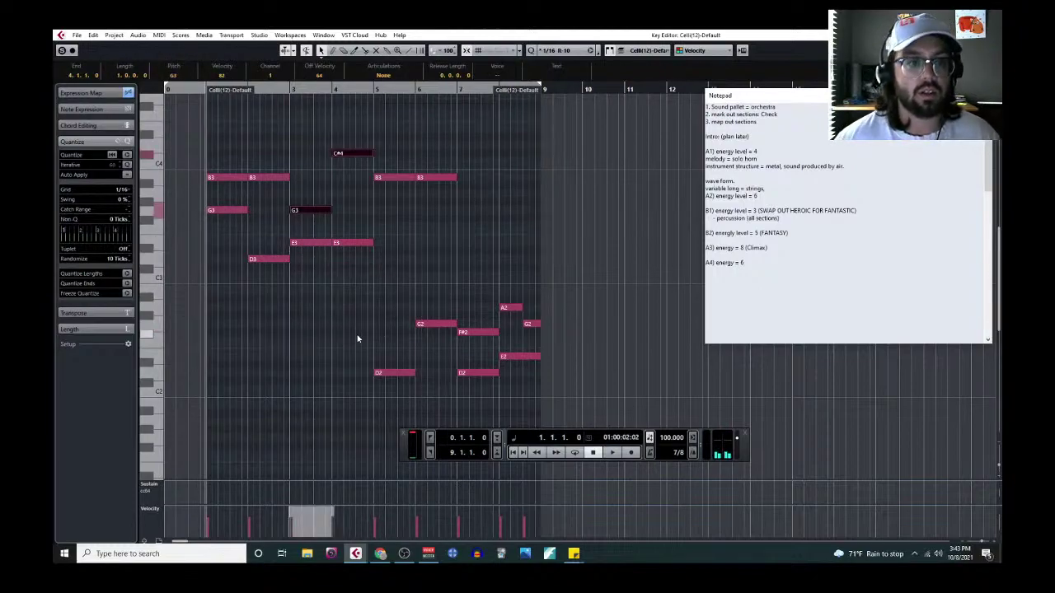
drag(384, 303, 443, 384)
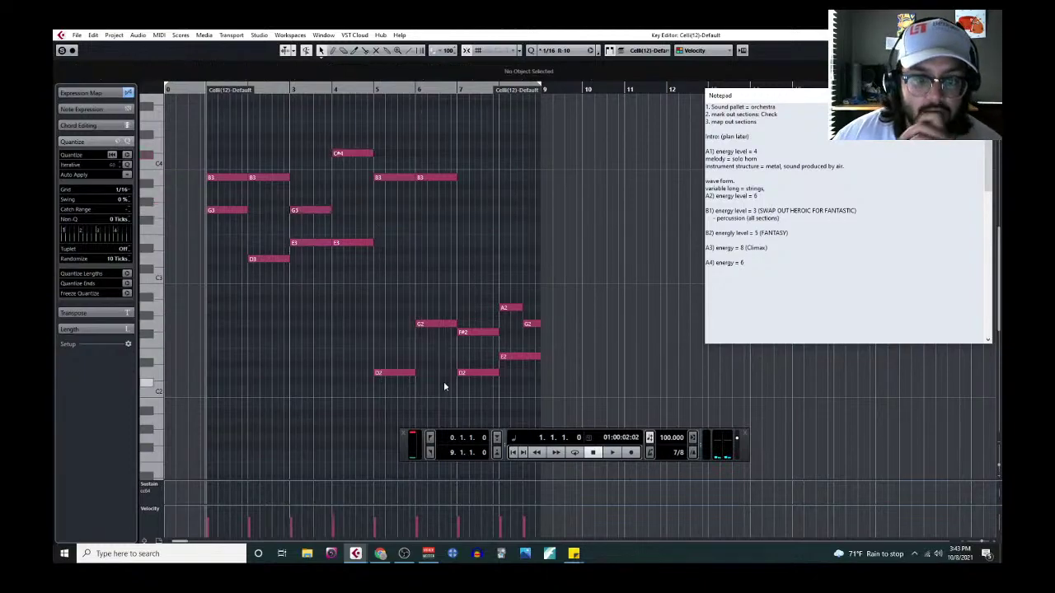
key(shift+Up)
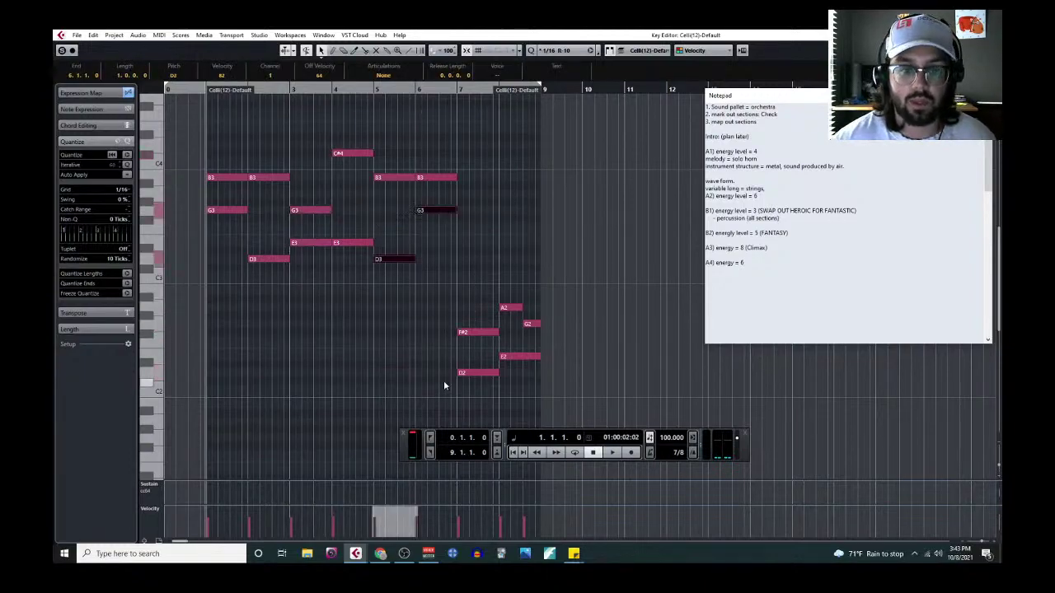
Step: Raise the bar 7 notes to F#3 and D4, and the bar 8 notes to A3, G3 and E3
drag(454, 301, 483, 374)
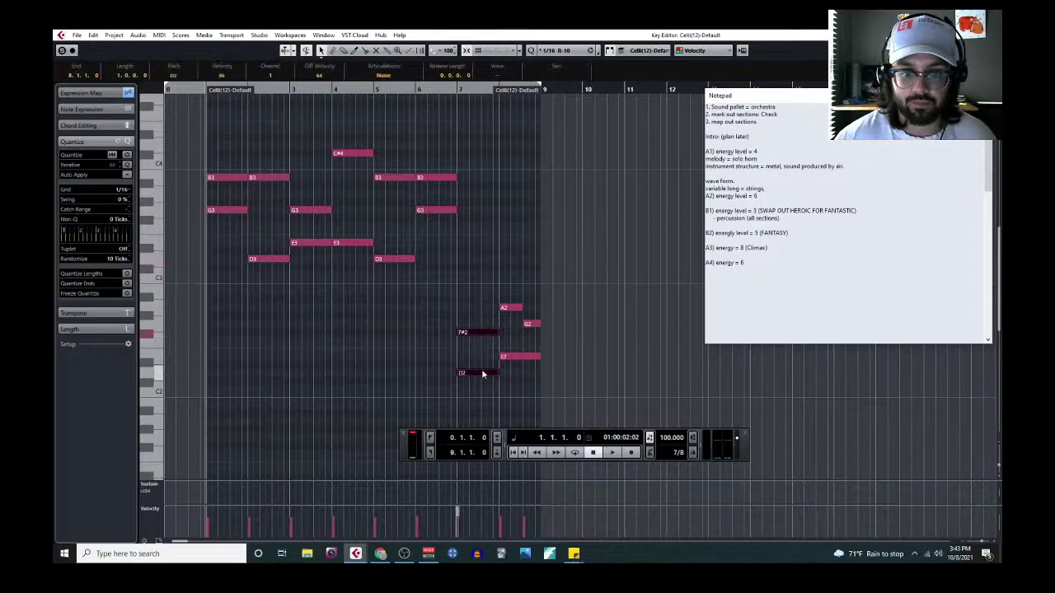
key(shift+Up)
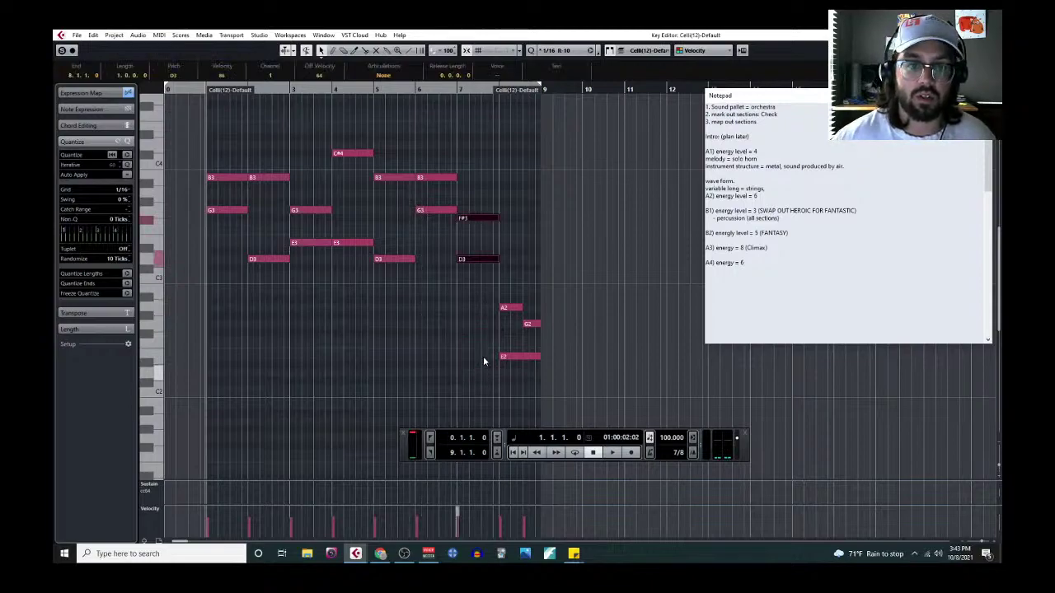
click(476, 258)
key(shift+Up)
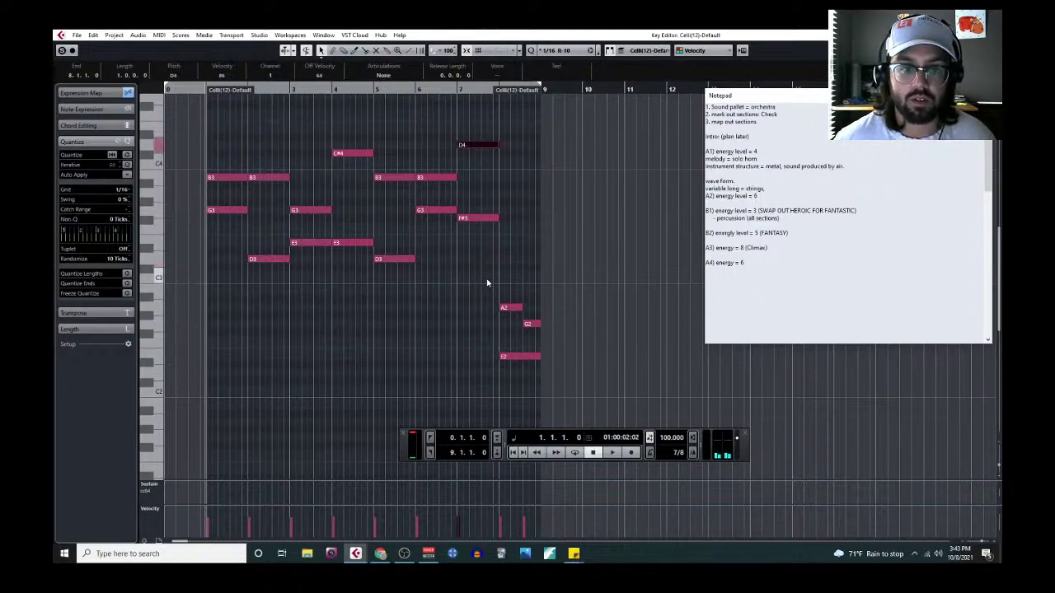
drag(492, 281, 549, 360)
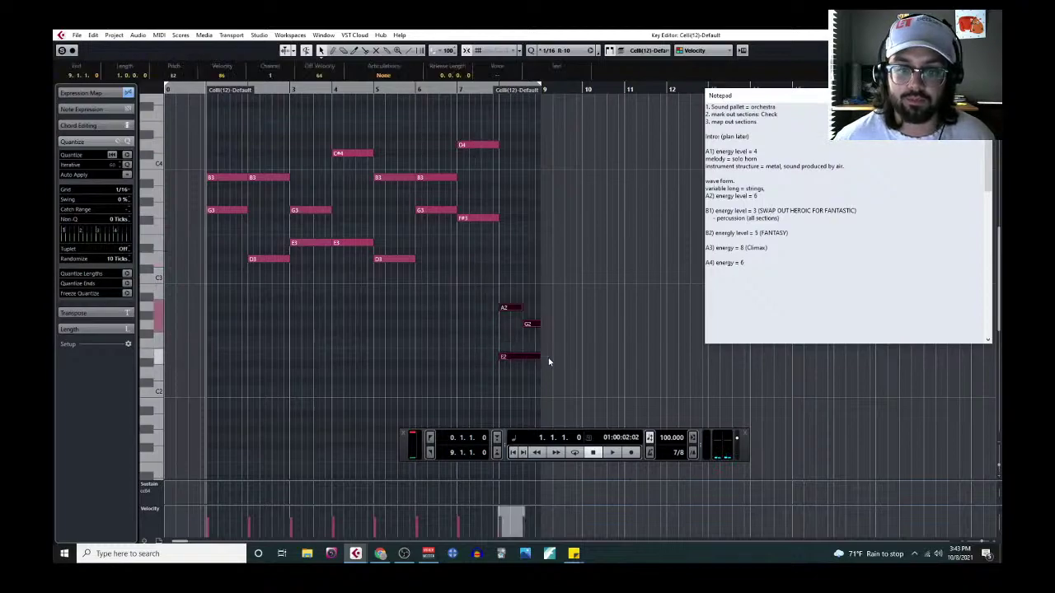
key(shift+Up)
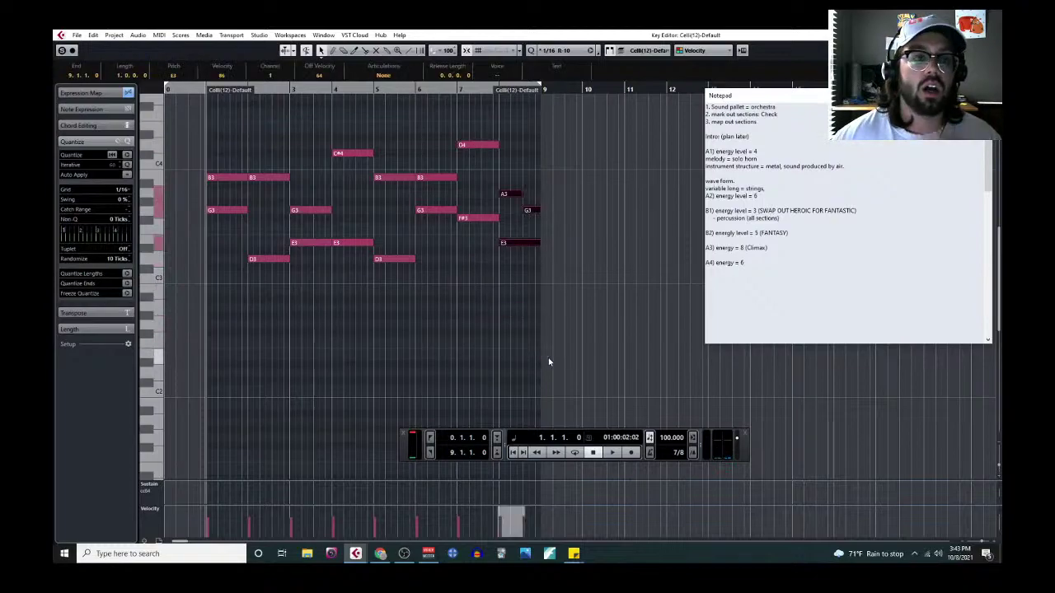
click(535, 350)
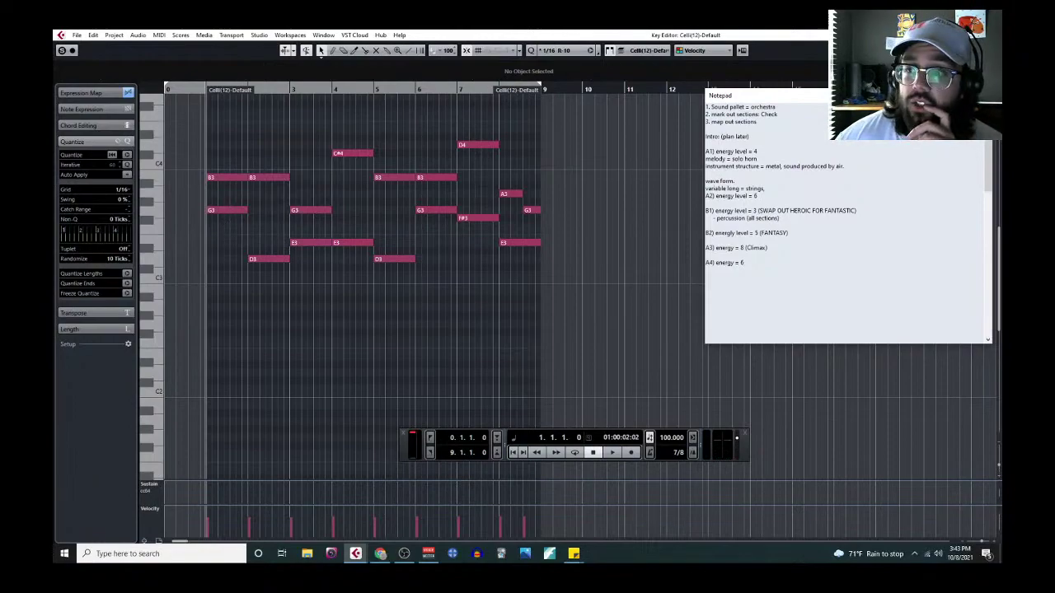
Step: Close the cello editor and open the Celli part together with the Tuba part in the Key Editor
key(ctrl+w)
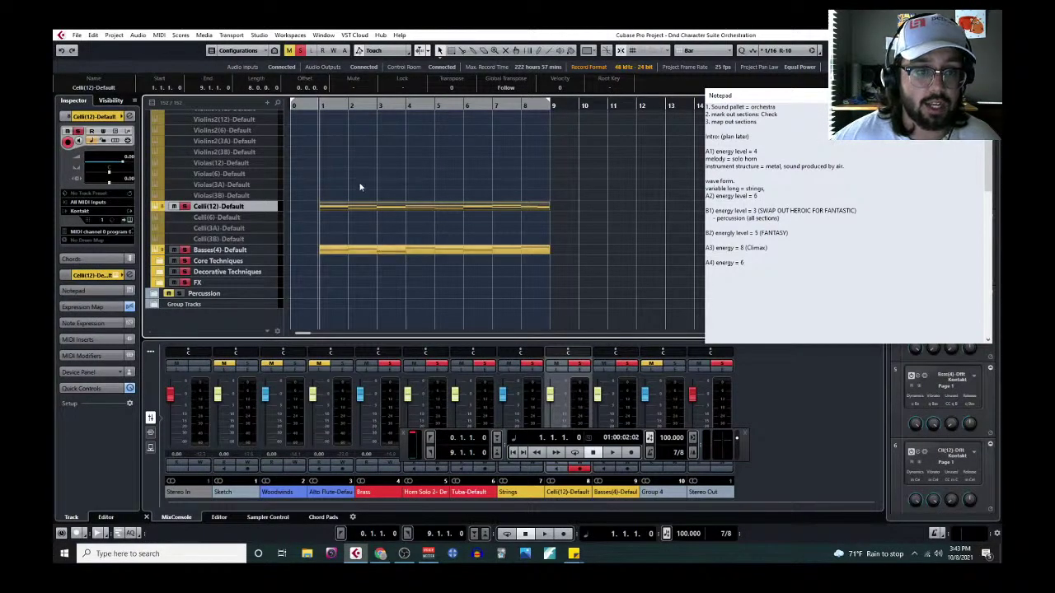
click(158, 34)
click(183, 49)
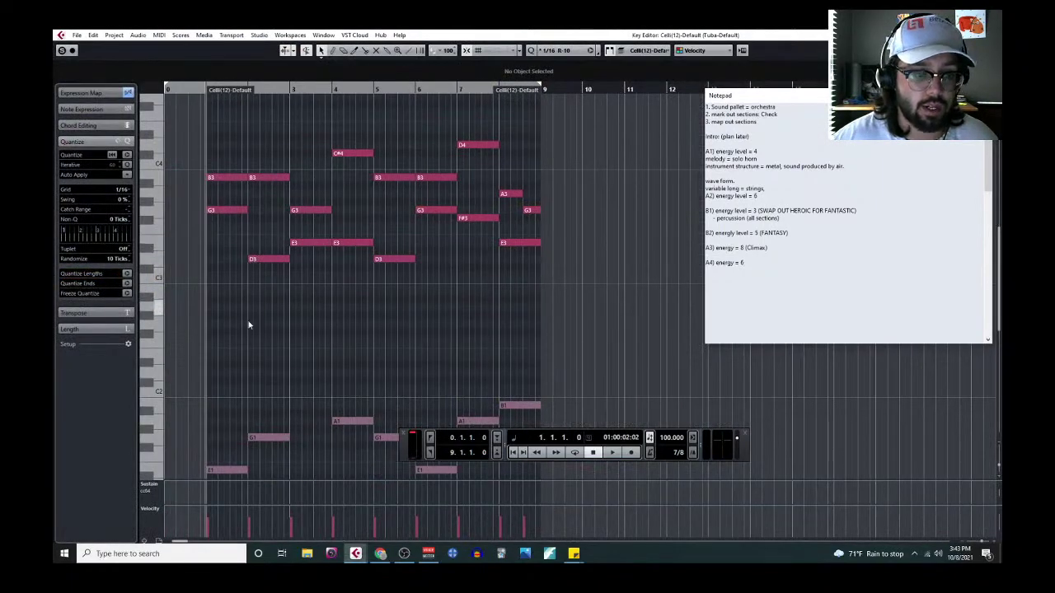
Step: Set the quantize grid to 1/8
scroll(226, 258, up, 2)
scroll(224, 209, down, 3)
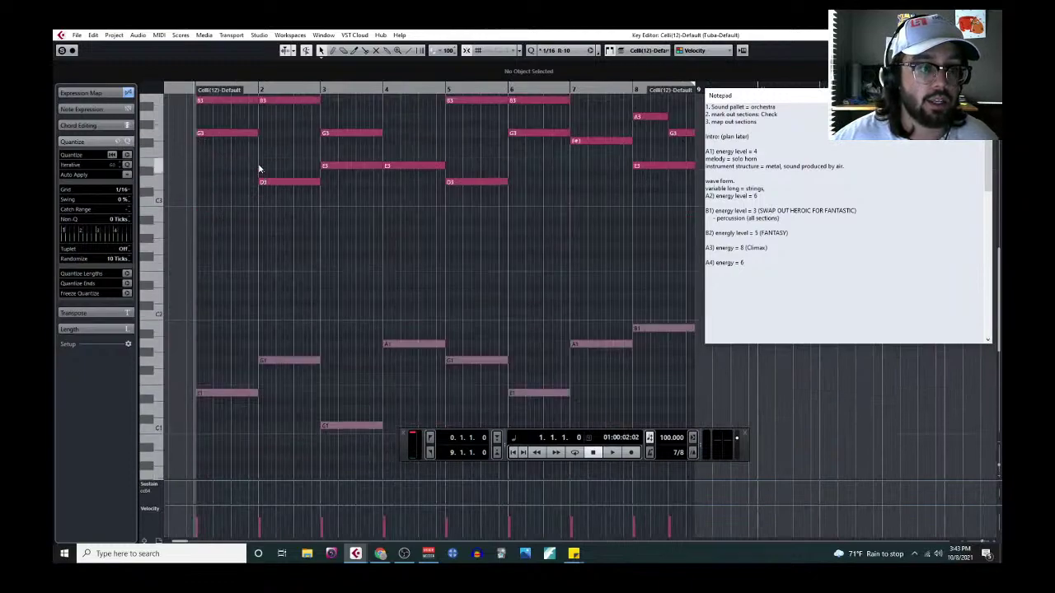
scroll(245, 149, up, 2)
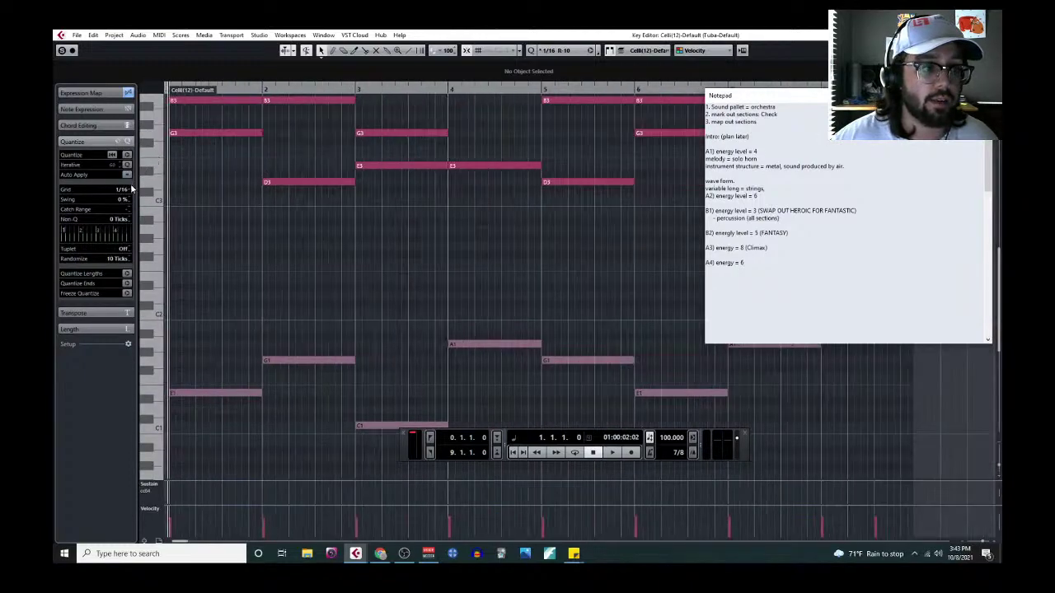
click(130, 191)
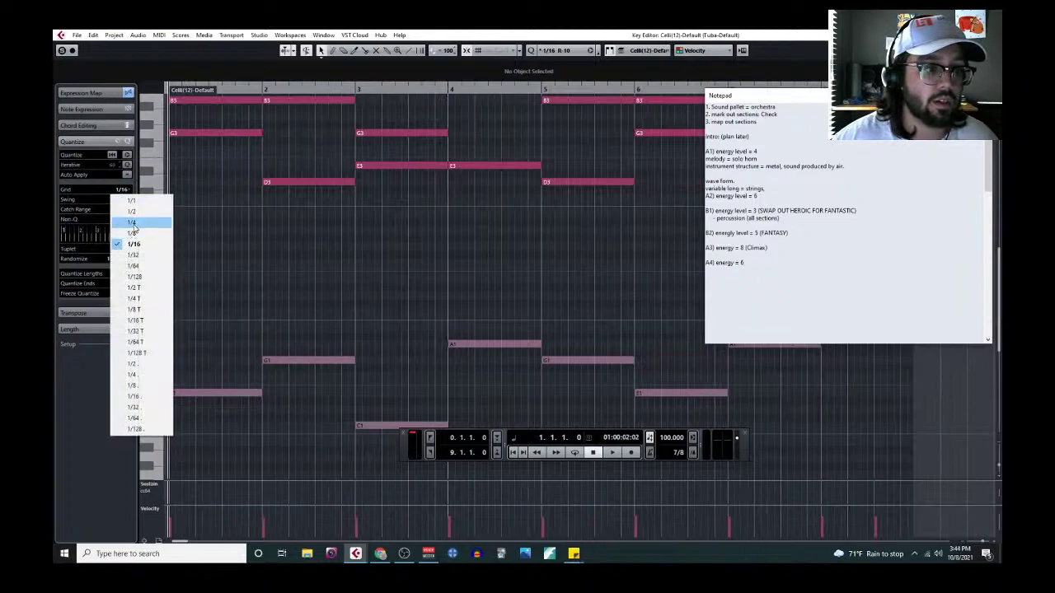
click(140, 219)
scroll(226, 153, left, 2)
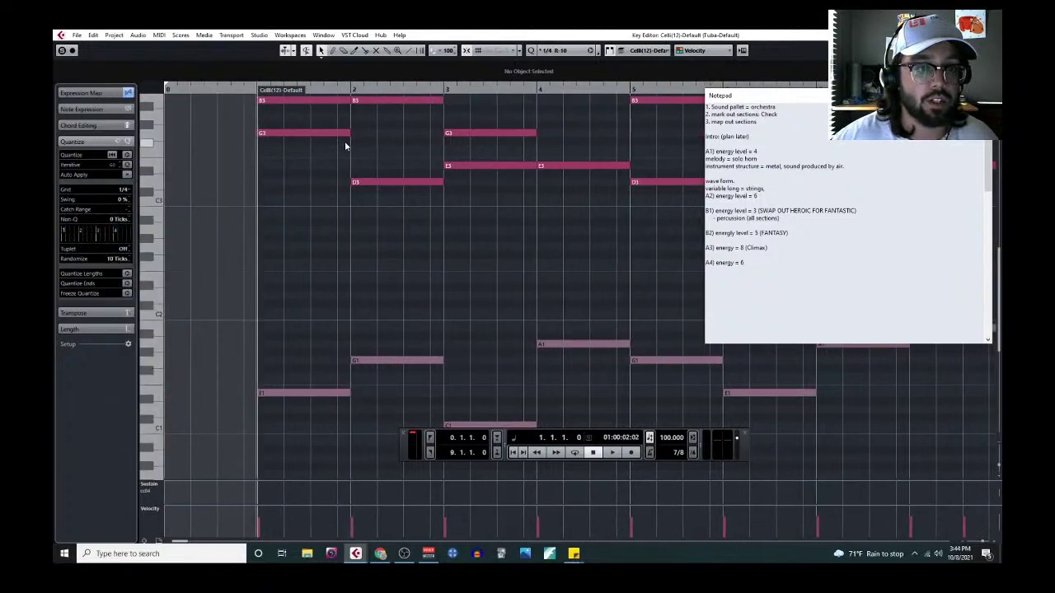
click(123, 190)
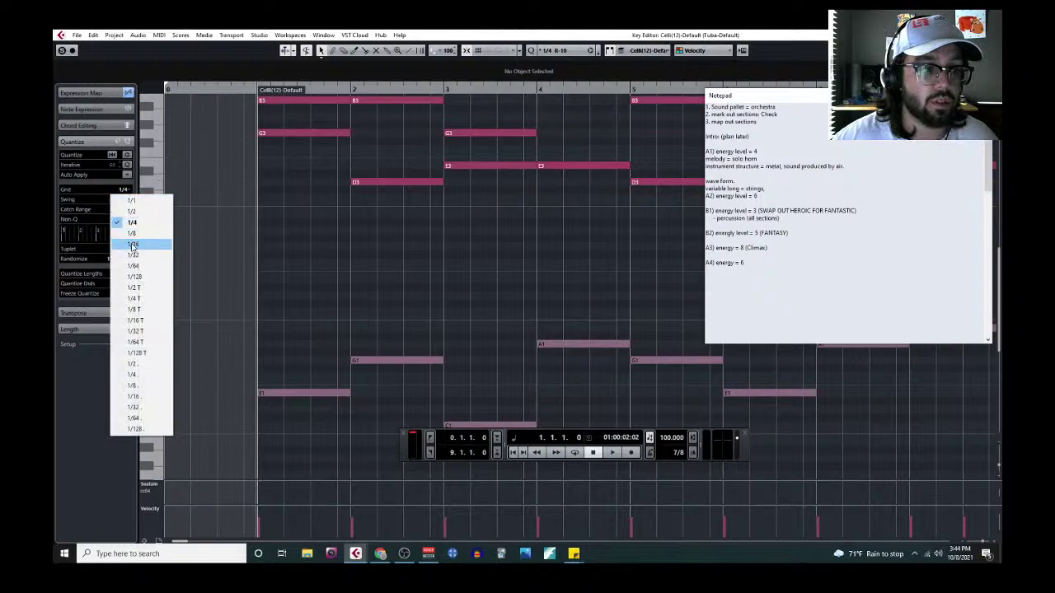
click(137, 235)
Step: Split the last eighth note off the G3 in bar 1 and lower that piece to E3
click(325, 133)
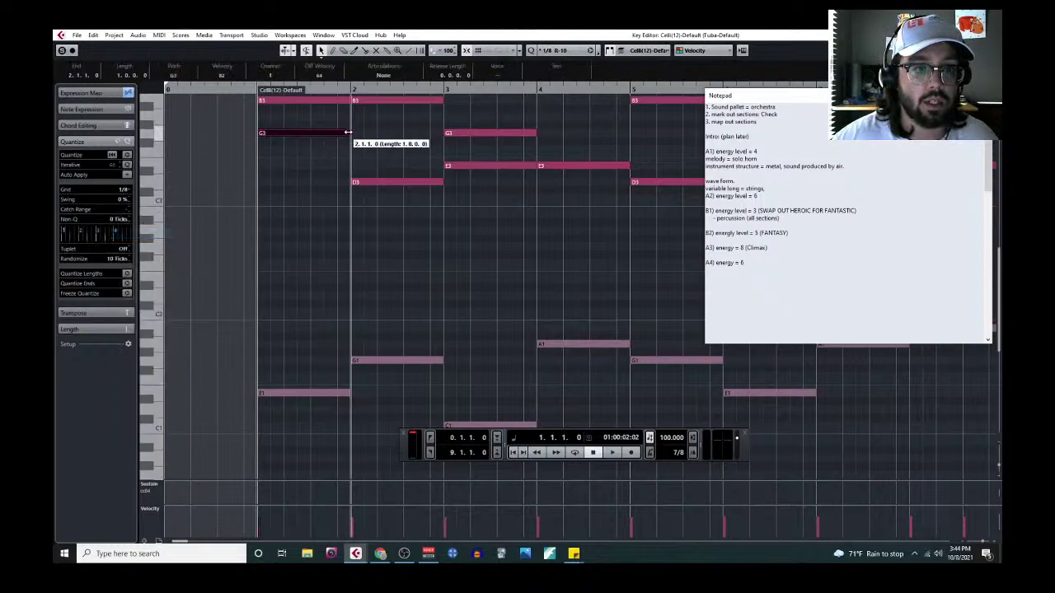
right_click(340, 155)
drag(361, 140, 343, 133)
right_click(343, 132)
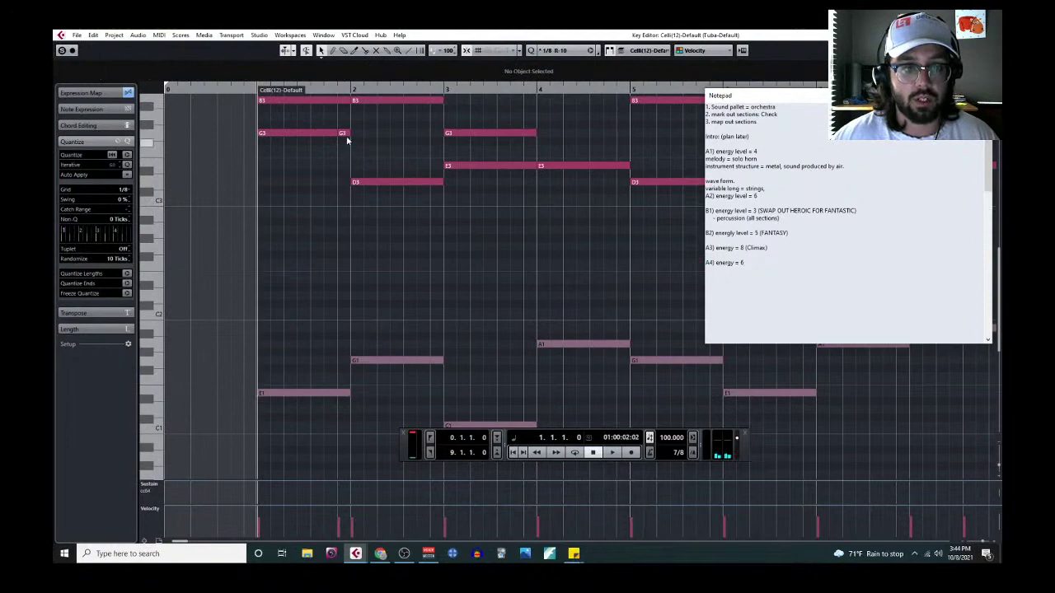
drag(346, 135, 360, 173)
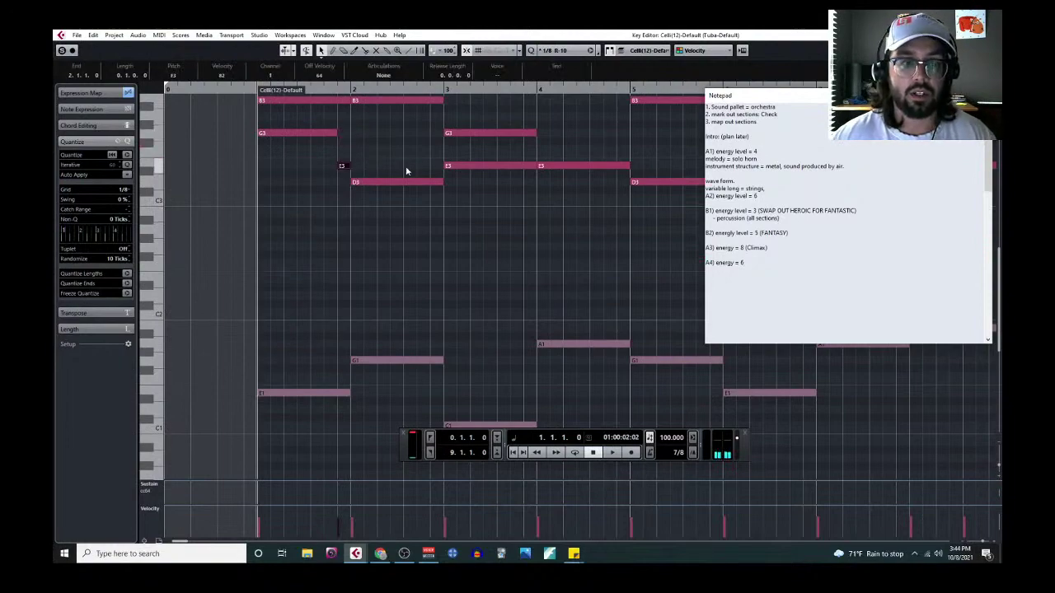
Step: Split the C#4 in bar 4 after two eighth notes and lower its first part to A3
key(g)
key(g)
scroll(367, 238, up, 3)
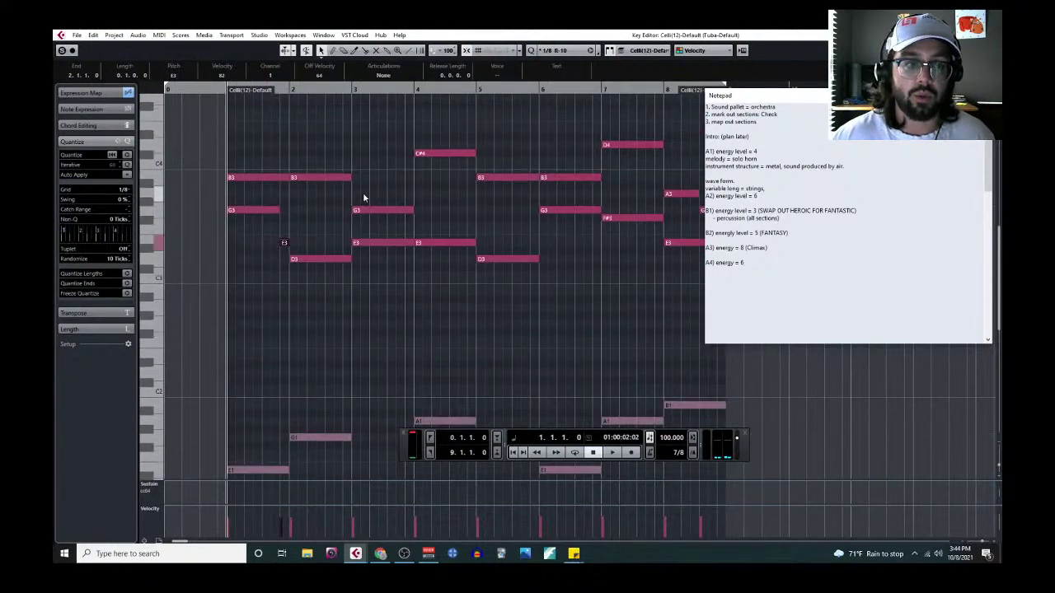
scroll(363, 198, up, 1)
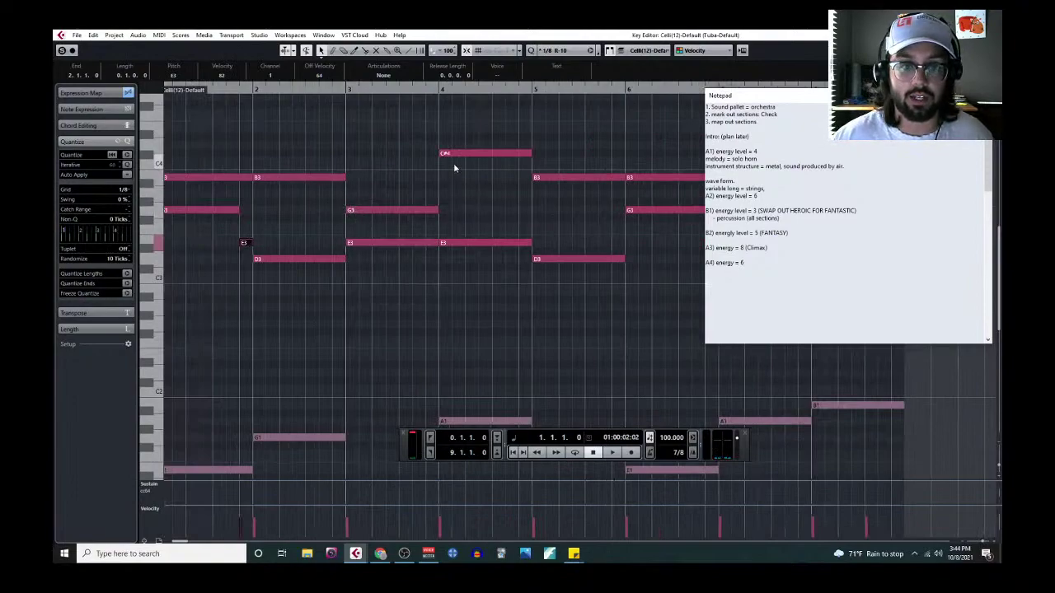
scroll(479, 180, down, 2)
scroll(477, 218, up, 2)
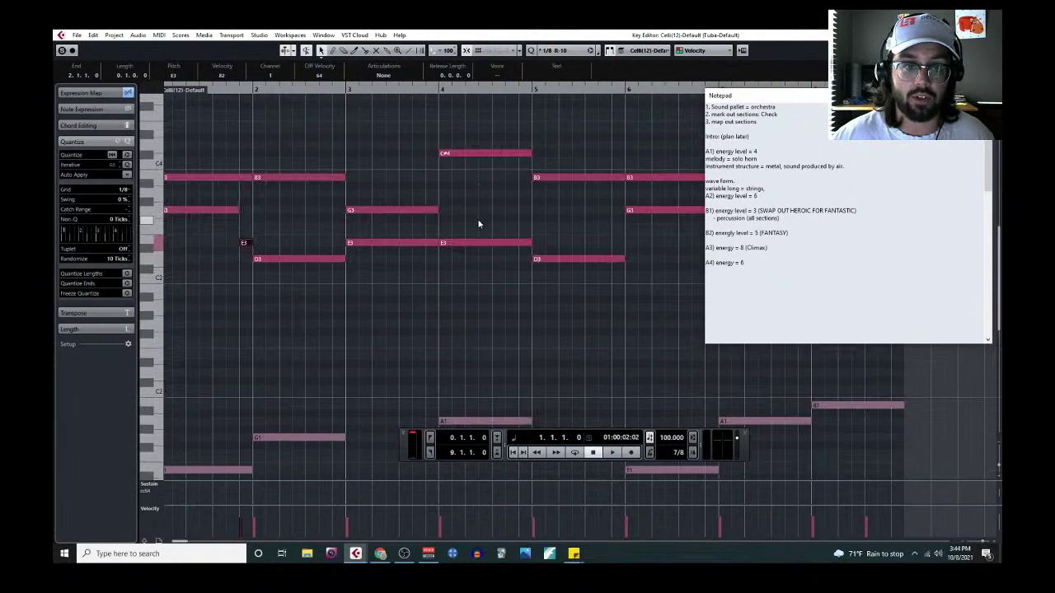
drag(441, 153, 467, 155)
key(ctrl+z)
drag(474, 159, 455, 195)
alt+click(472, 158)
Step: Split the G3 in bar 6 after two eighth notes and lower its first part to E3
scroll(451, 214, down, 1)
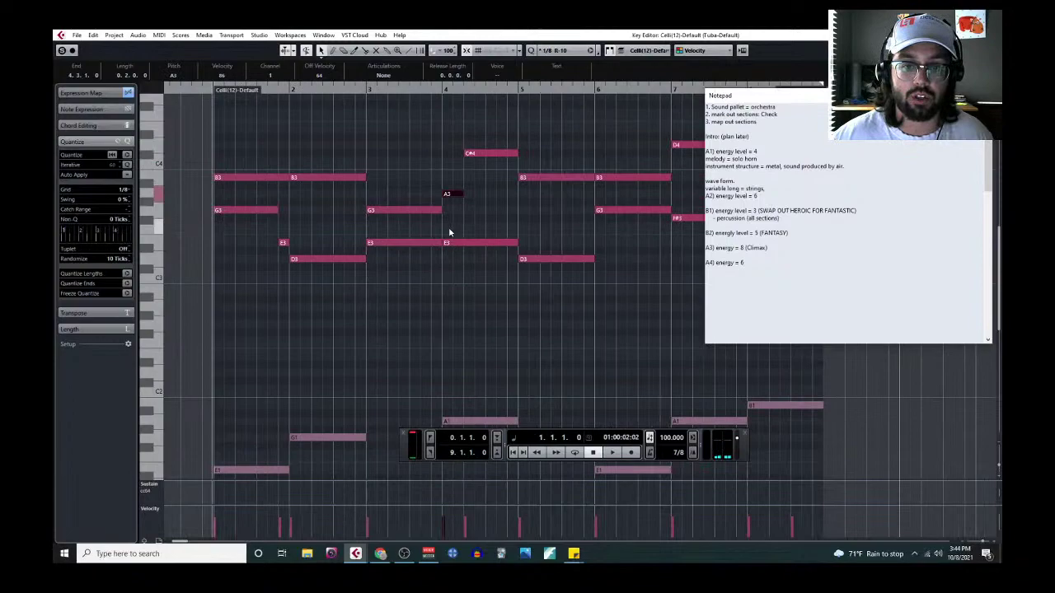
scroll(535, 236, down, 1)
scroll(542, 250, down, 1)
scroll(531, 254, right, 1)
scroll(503, 247, up, 1)
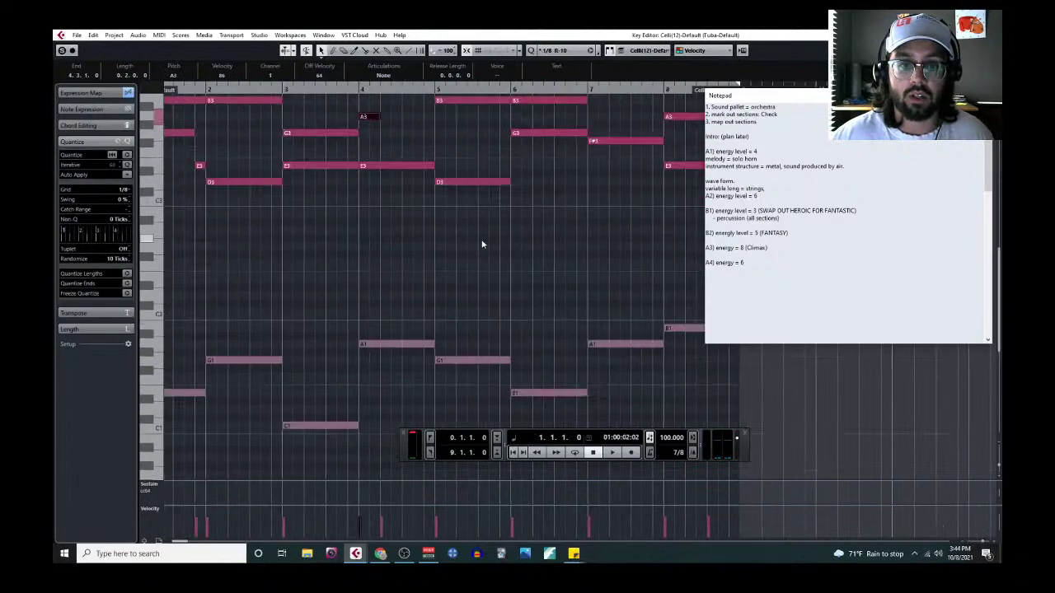
scroll(482, 244, up, 2)
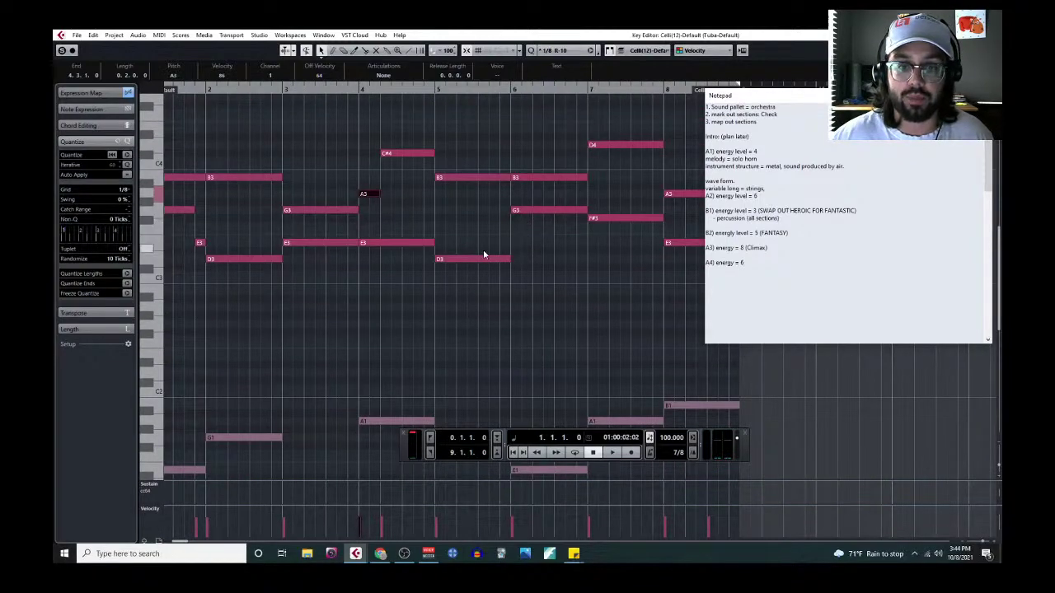
scroll(516, 258, right, 1)
scroll(462, 263, down, 2)
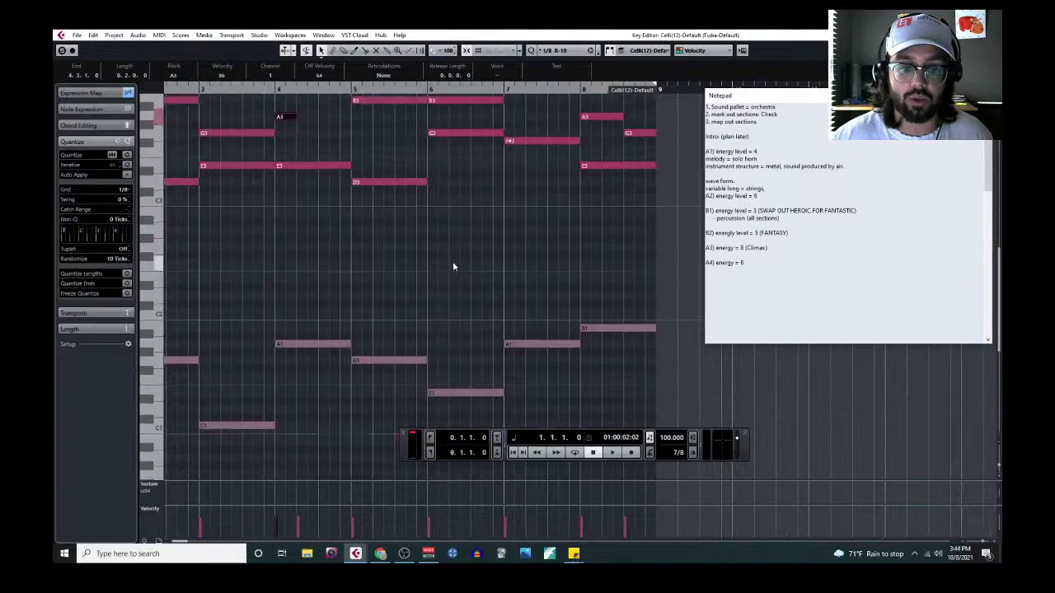
ctrl+scroll(424, 234, up, 2)
scroll(424, 227, up, 2)
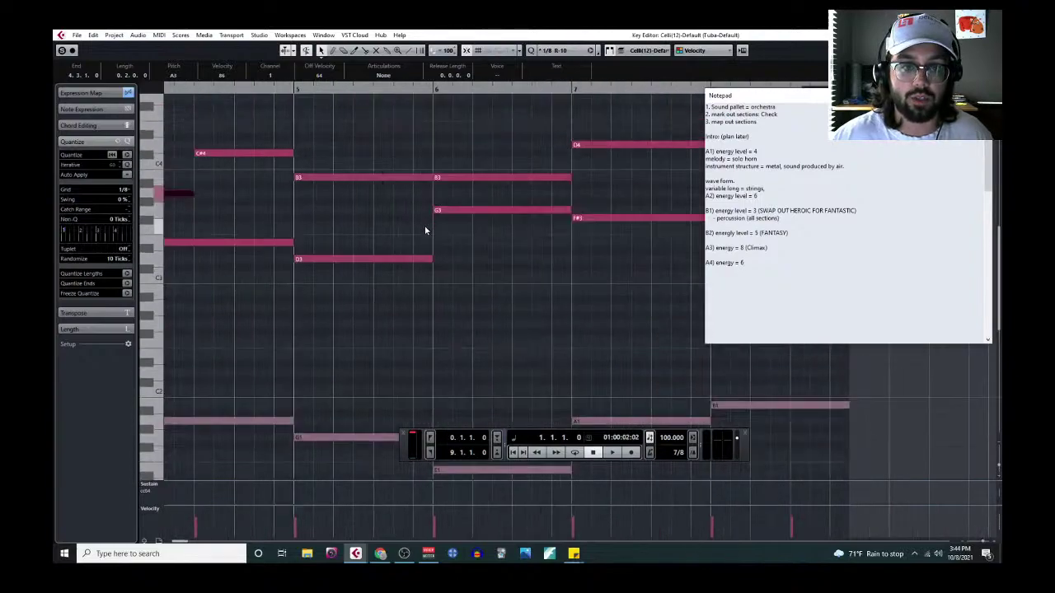
right_click(421, 227)
click(472, 229)
click(473, 211)
right_click(466, 228)
click(477, 228)
drag(461, 211, 463, 244)
Step: Lower all cello notes in bars 1 to 8 by one octave and play the section back
ctrl+scroll(490, 235, down, 1)
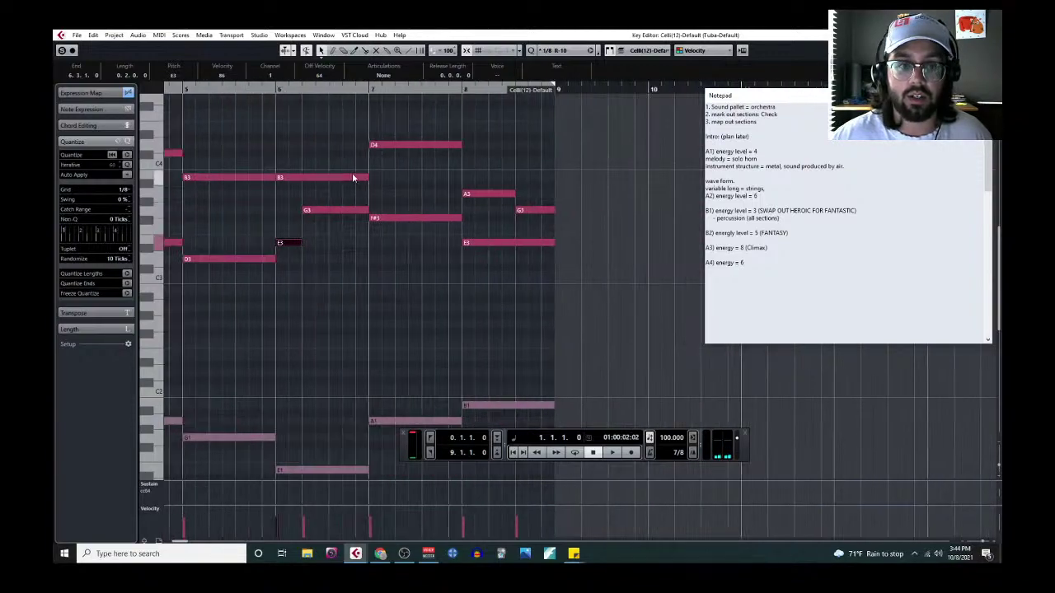
ctrl+scroll(392, 211, down, 2)
click(234, 142)
drag(234, 140, 536, 283)
key(shift+Down)
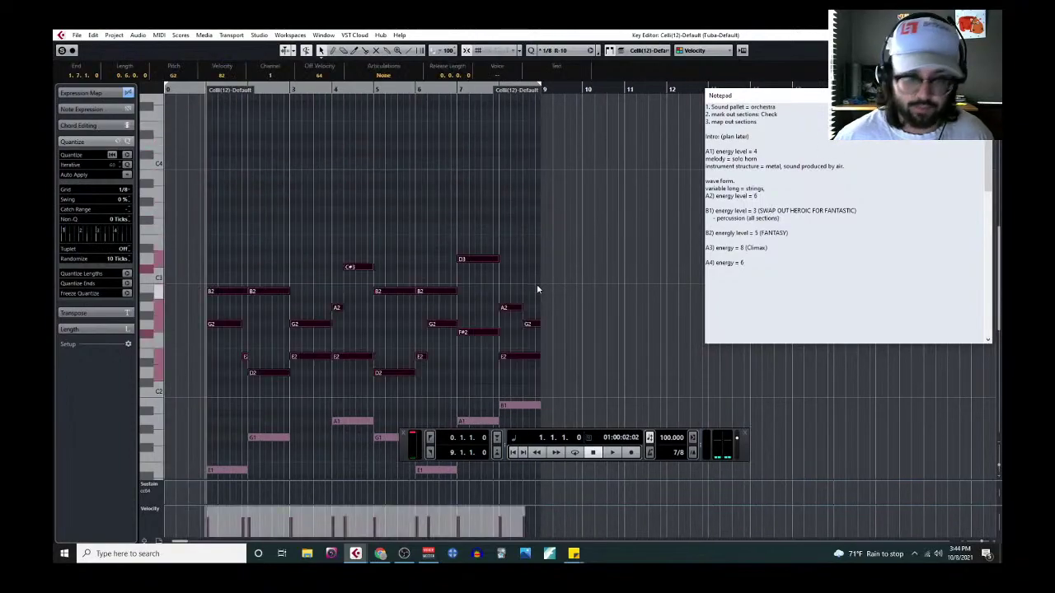
key(space)
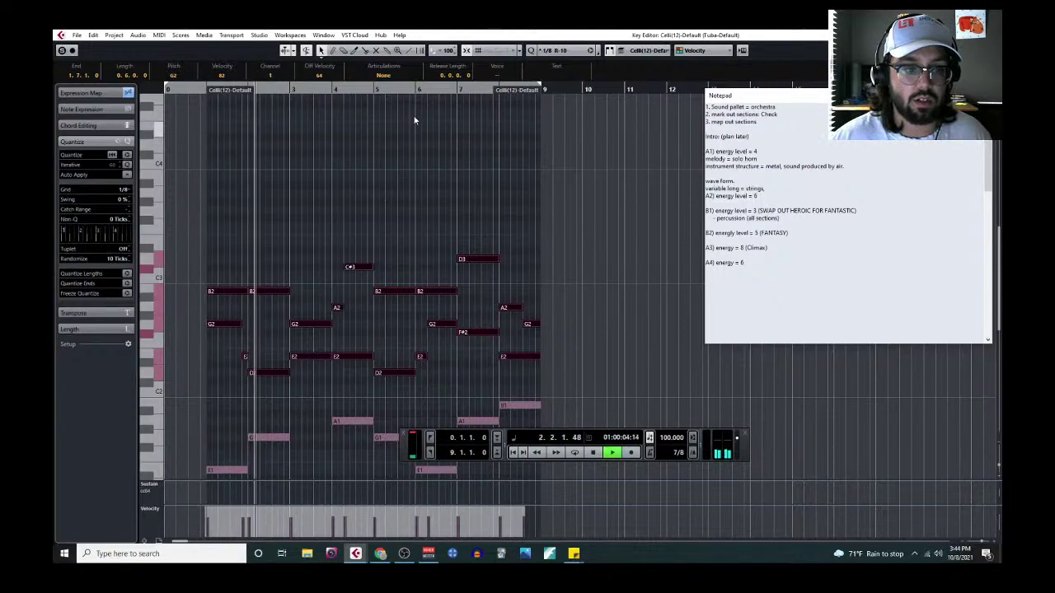
Step: Stop playback and switch the Celli(12) instrument's articulation from Legato to Long
key(space)
key(ctrl+e)
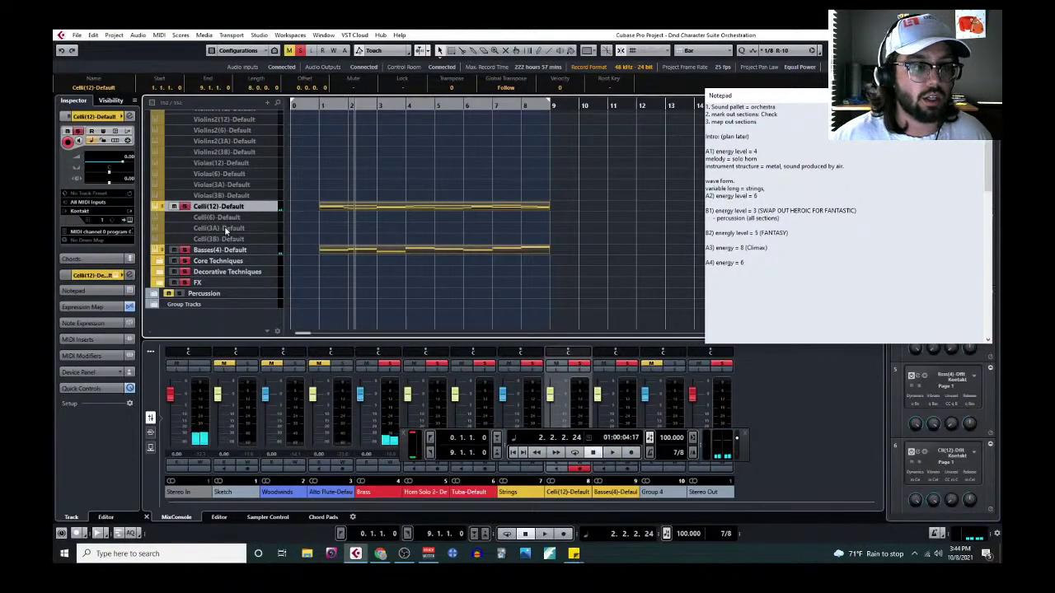
click(128, 223)
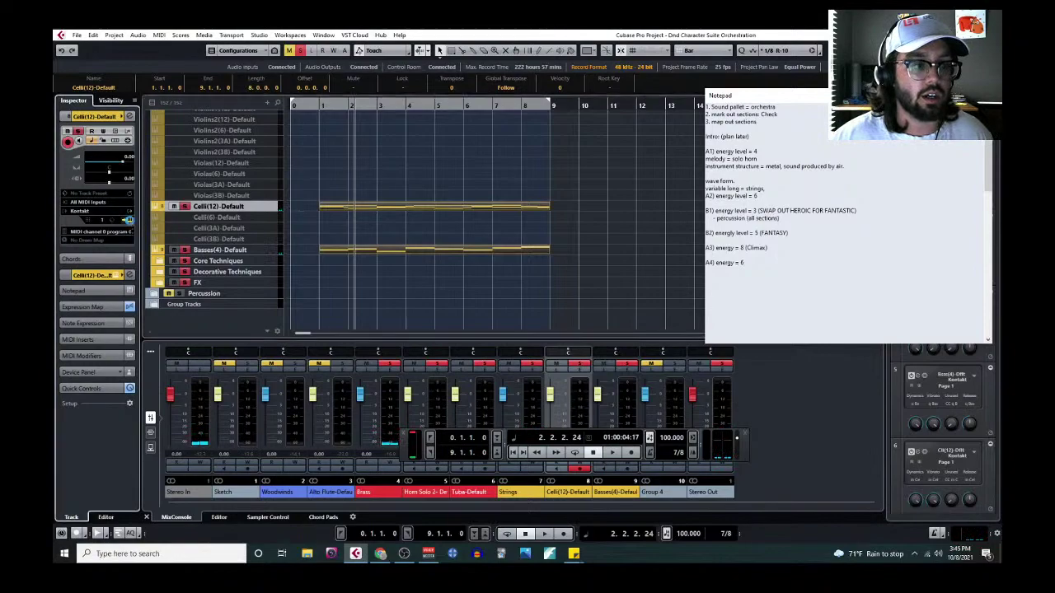
click(741, 241)
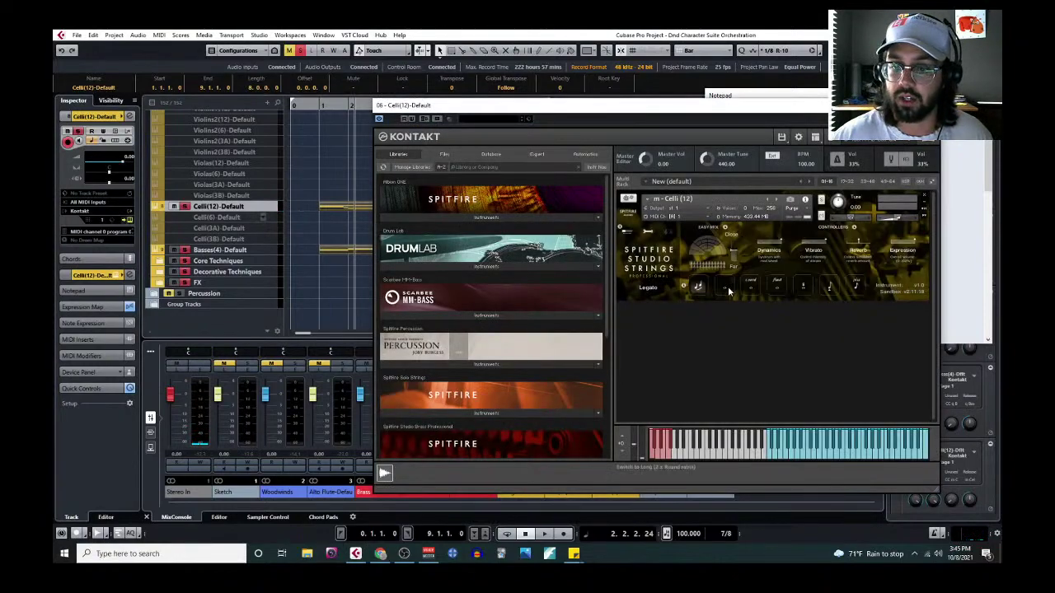
mouse_move(729, 290)
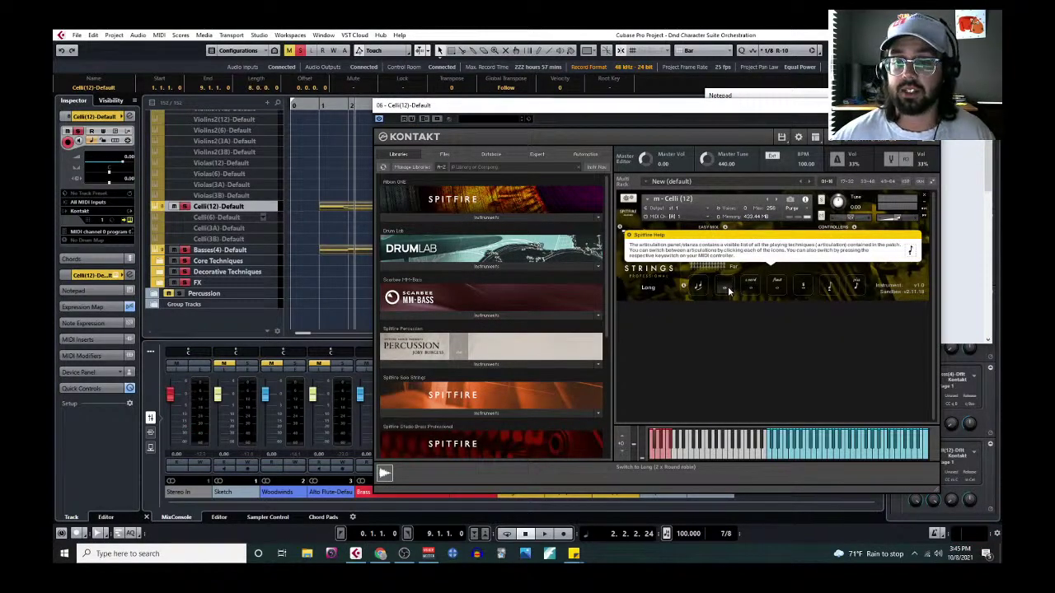
click(930, 104)
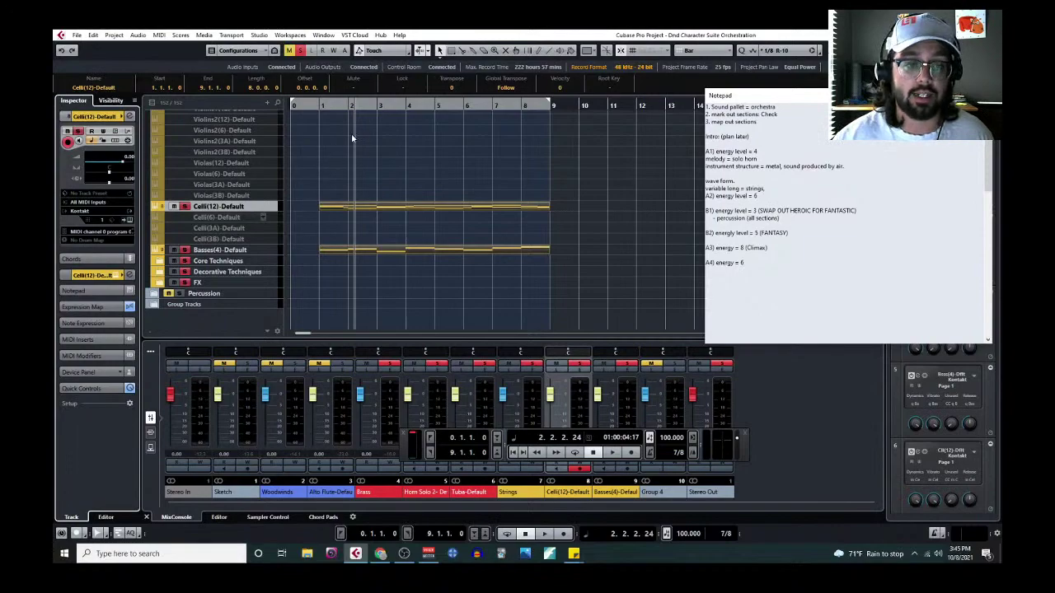
Step: Play the A1 section from bar 1 through bar 8 to hear the celli together with the other parts
click(329, 110)
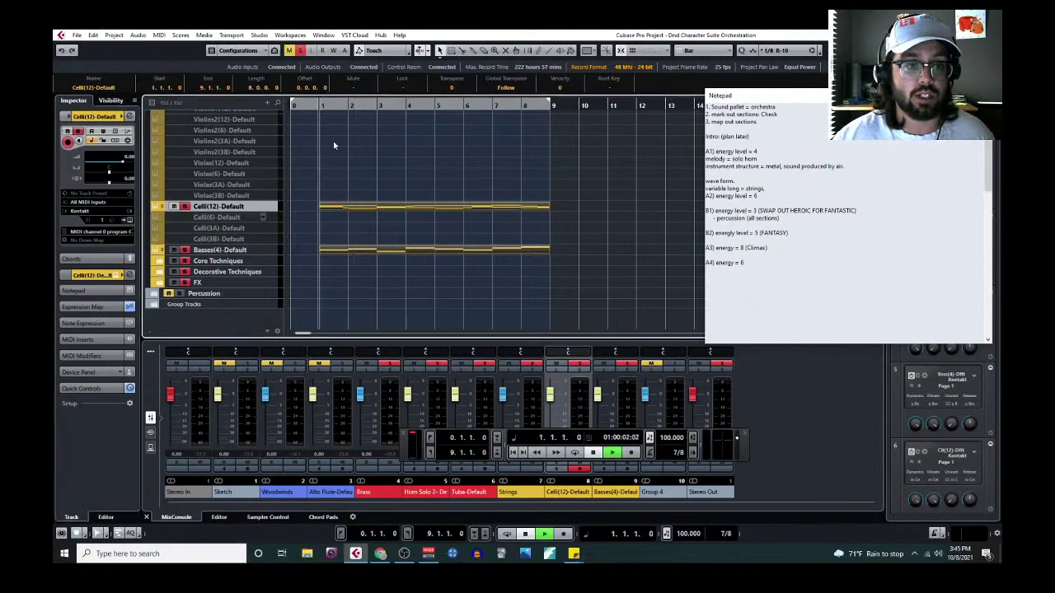
key(space)
scroll(372, 204, up, 3)
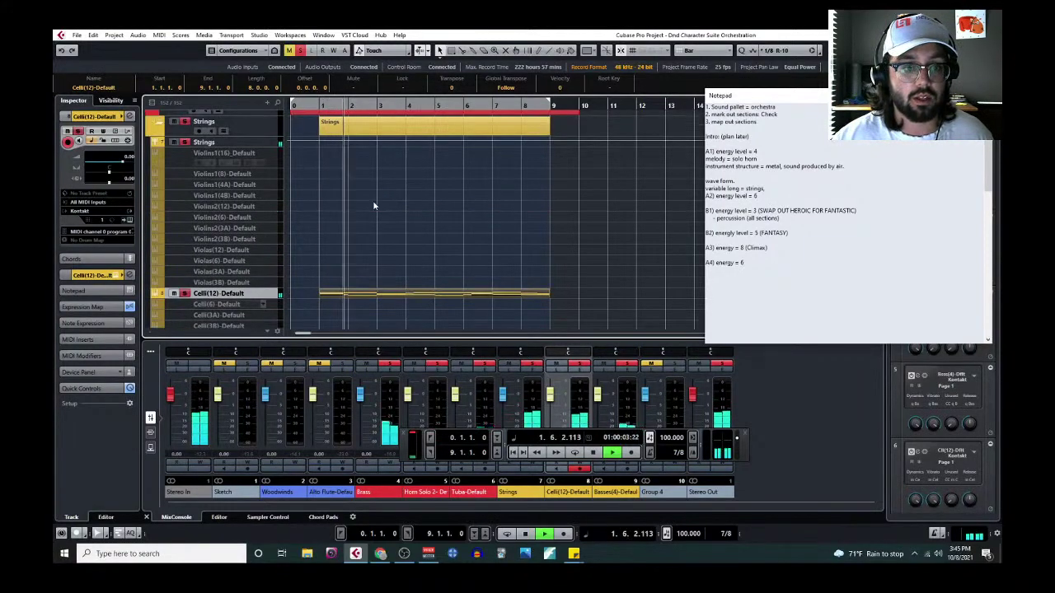
scroll(375, 215, down, 2)
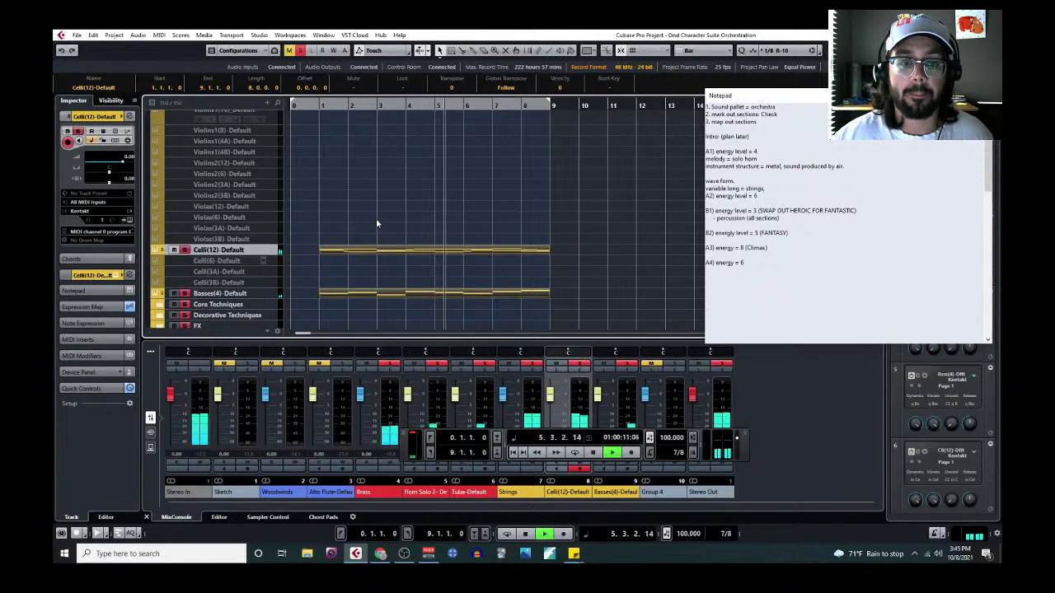
key(g)
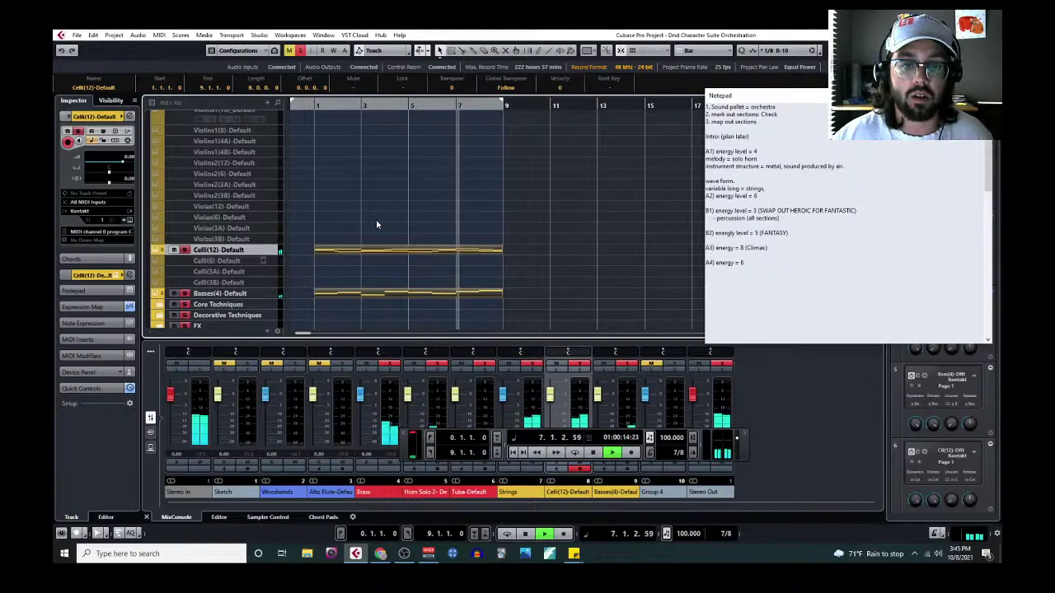
key(g)
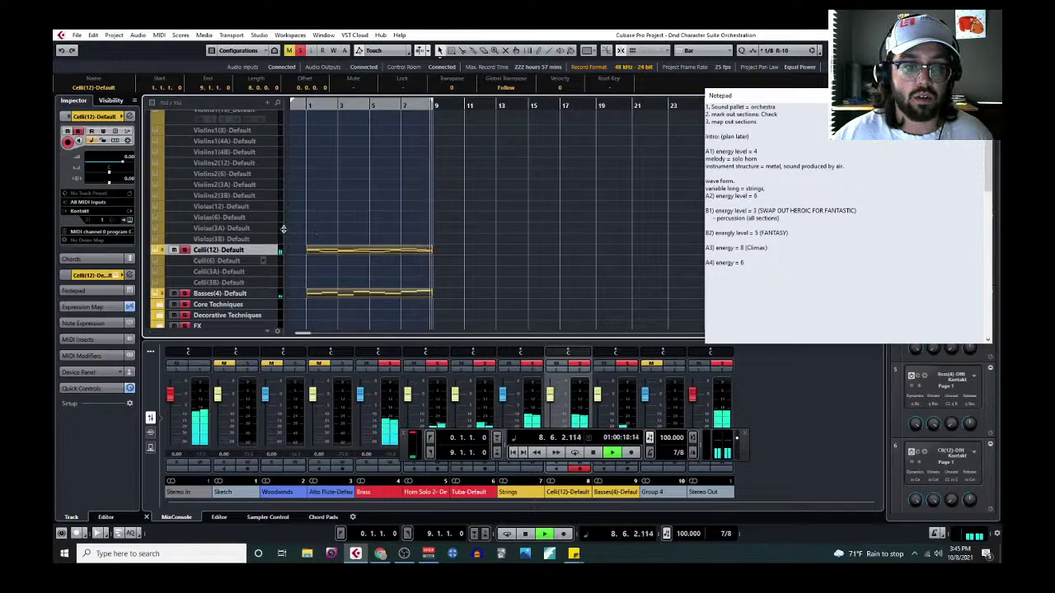
key(space)
Step: Cut the upper-voice notes from the Celli(12) part in bars 1 to 8, placing the cursor at bar 1
click(159, 35)
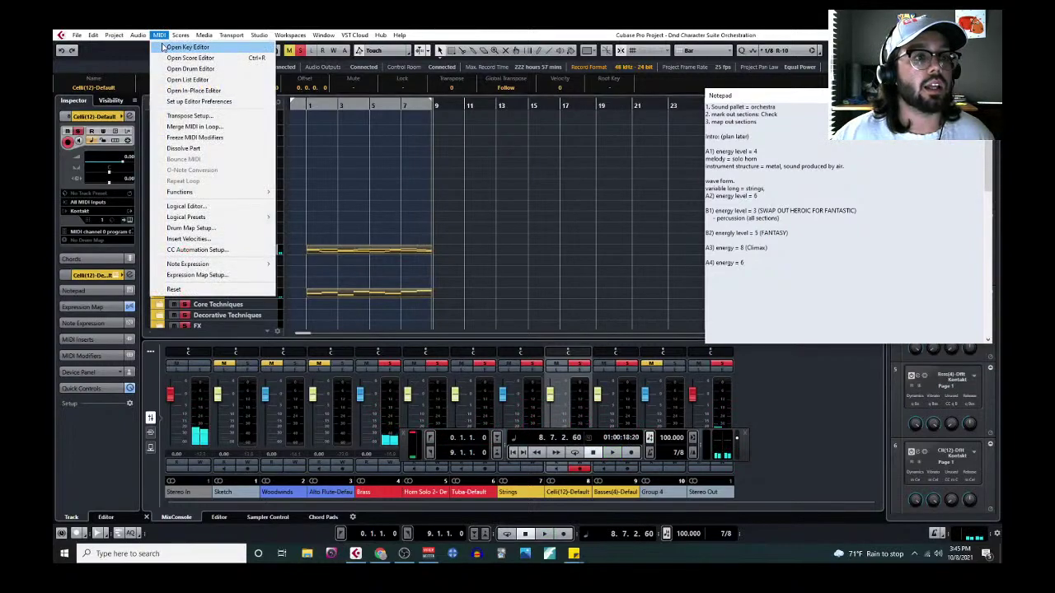
click(185, 48)
drag(282, 249, 239, 294)
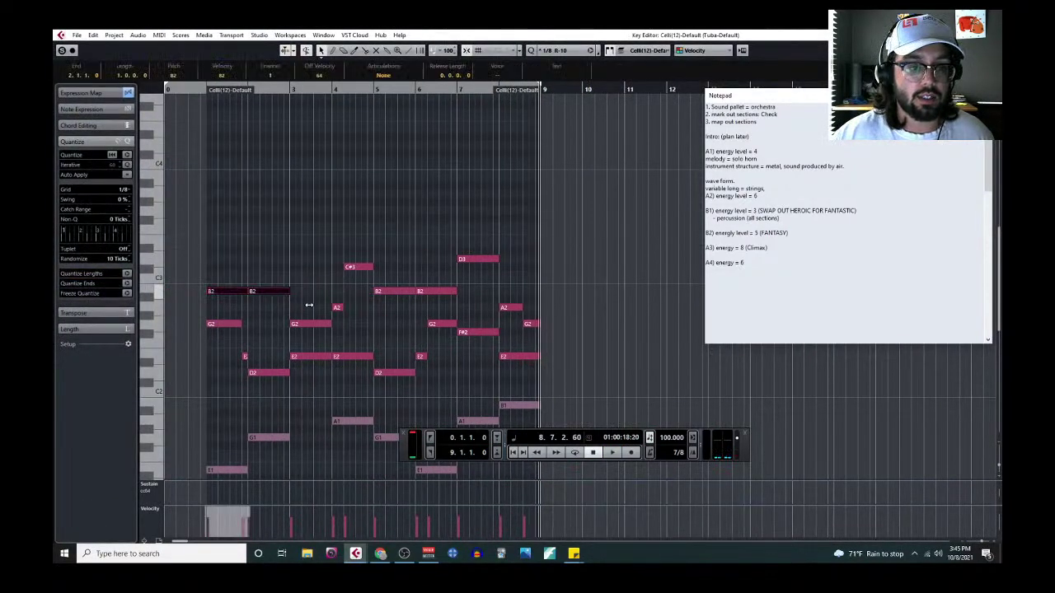
drag(371, 337, 290, 294)
drag(340, 241, 460, 303)
drag(458, 224, 537, 324)
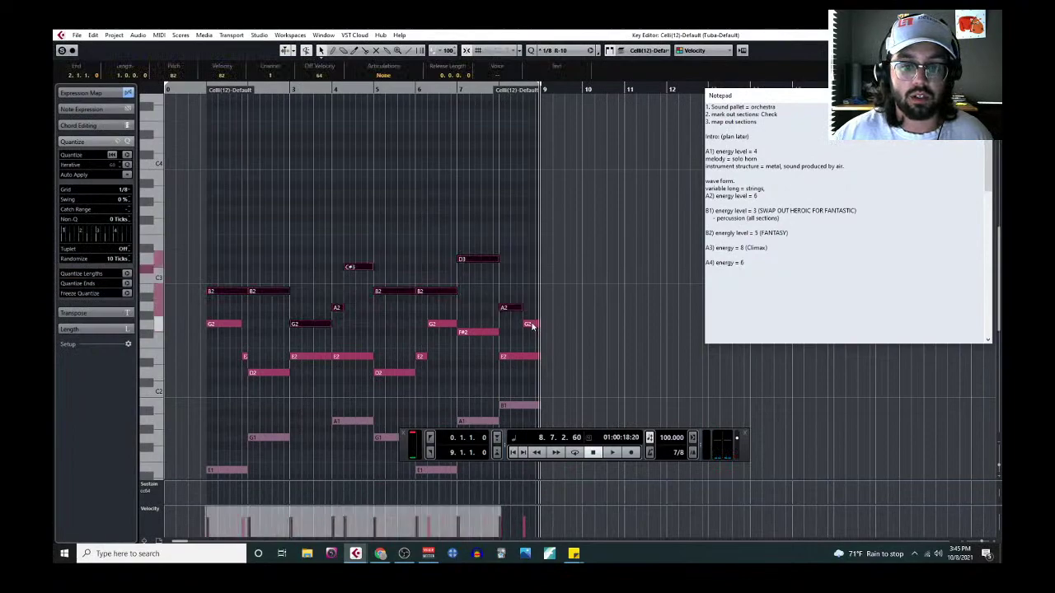
scroll(217, 206, up, 3)
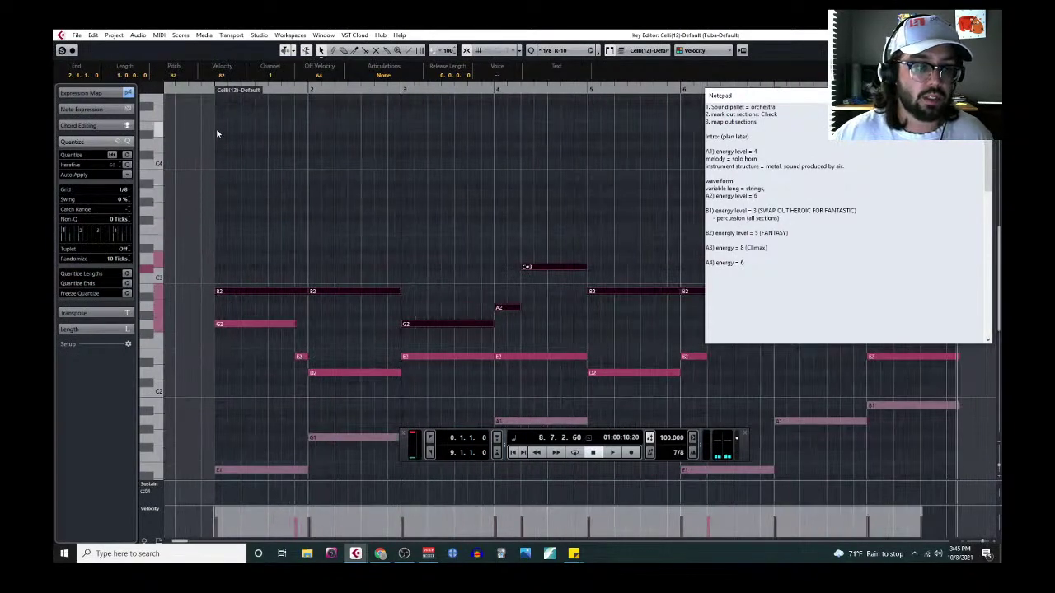
click(216, 91)
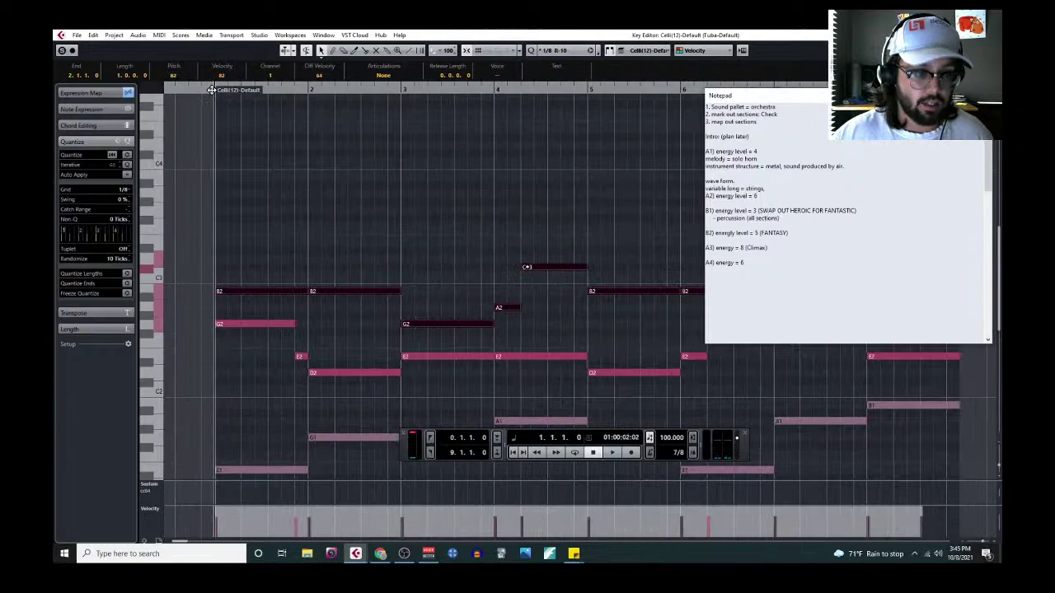
key(Delete)
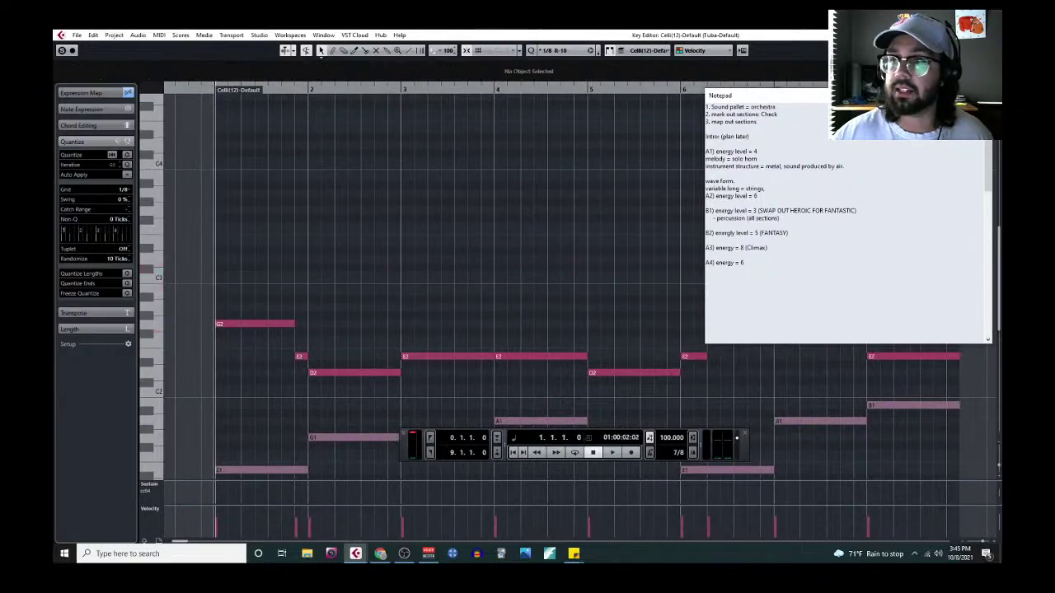
Step: Enable the Violas(12) track and paste the cut upper-voice notes onto it at bar 1
key(Escape)
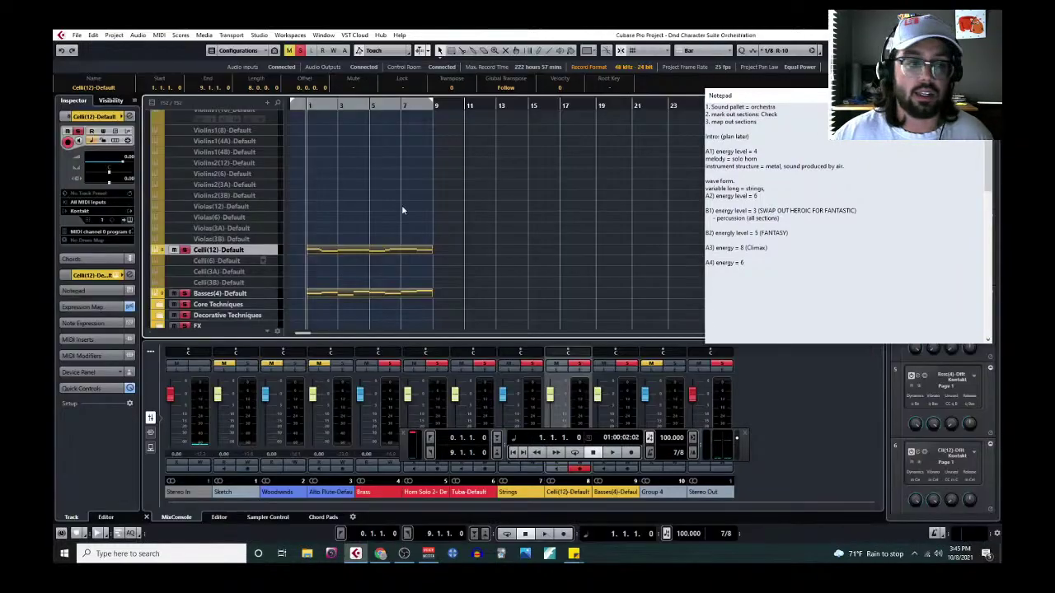
click(267, 206)
right_click(268, 206)
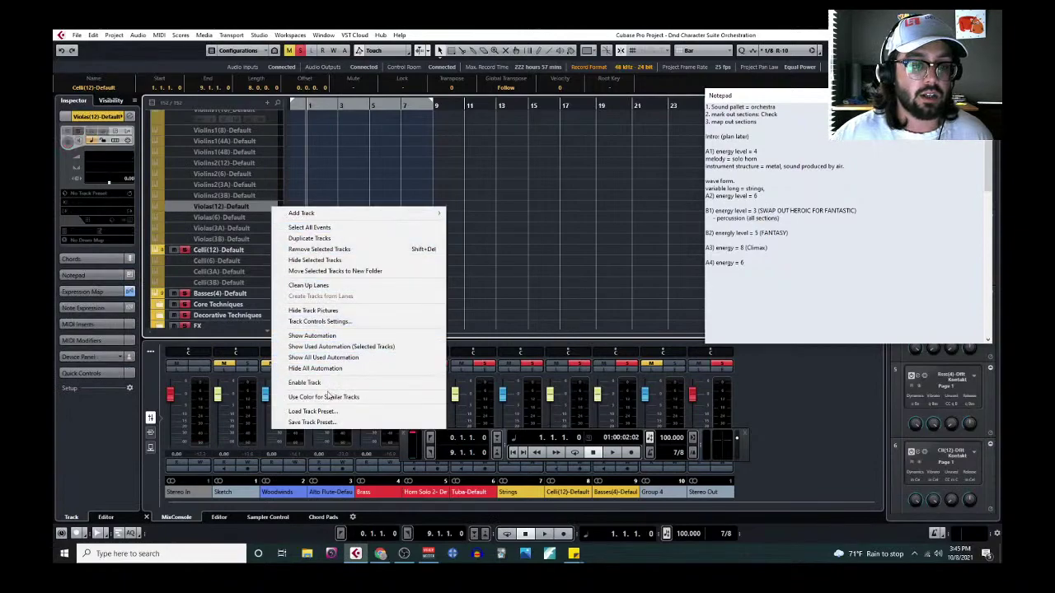
click(245, 250)
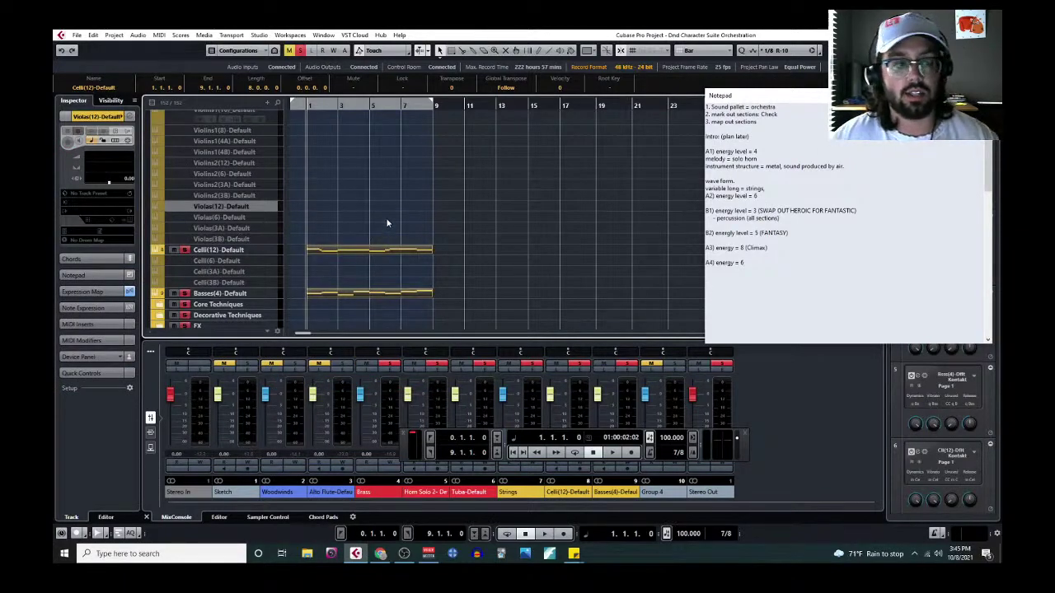
click(183, 205)
click(184, 207)
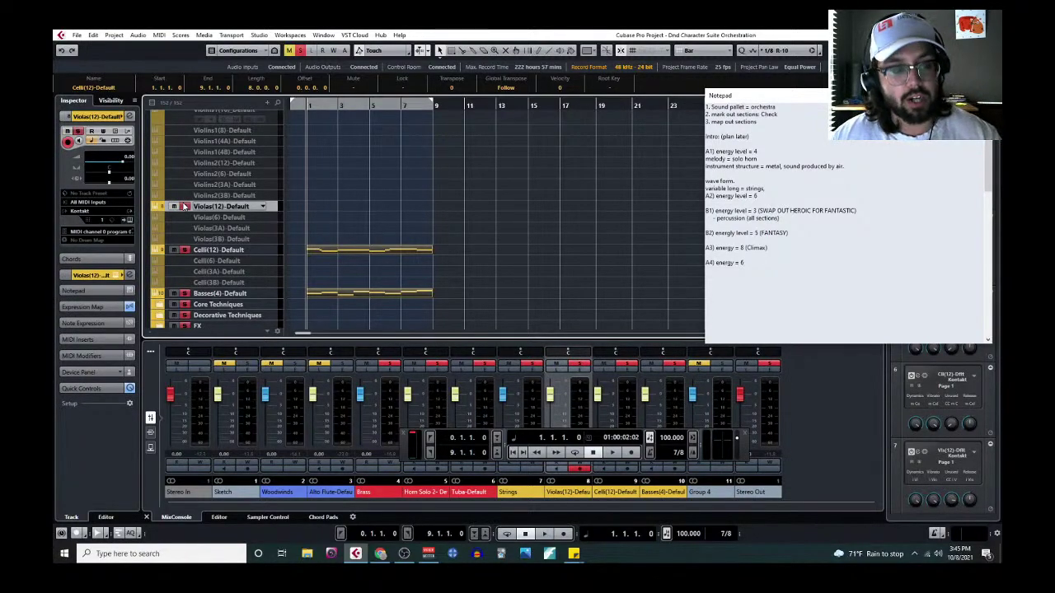
key(ctrl+v)
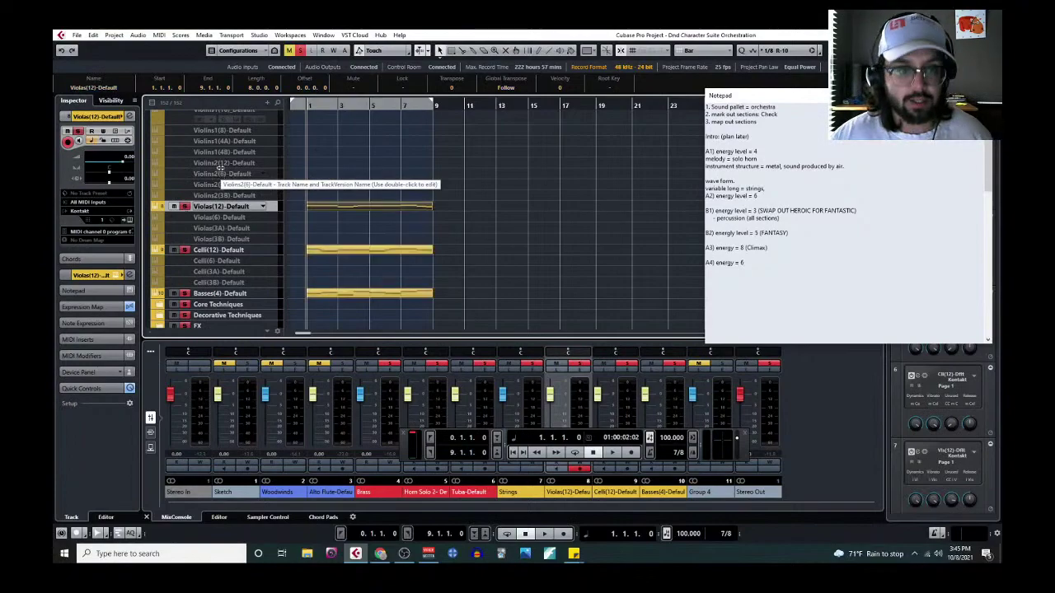
Step: Play the section from bar 1 to hear the violas with the celli and basses
key(space)
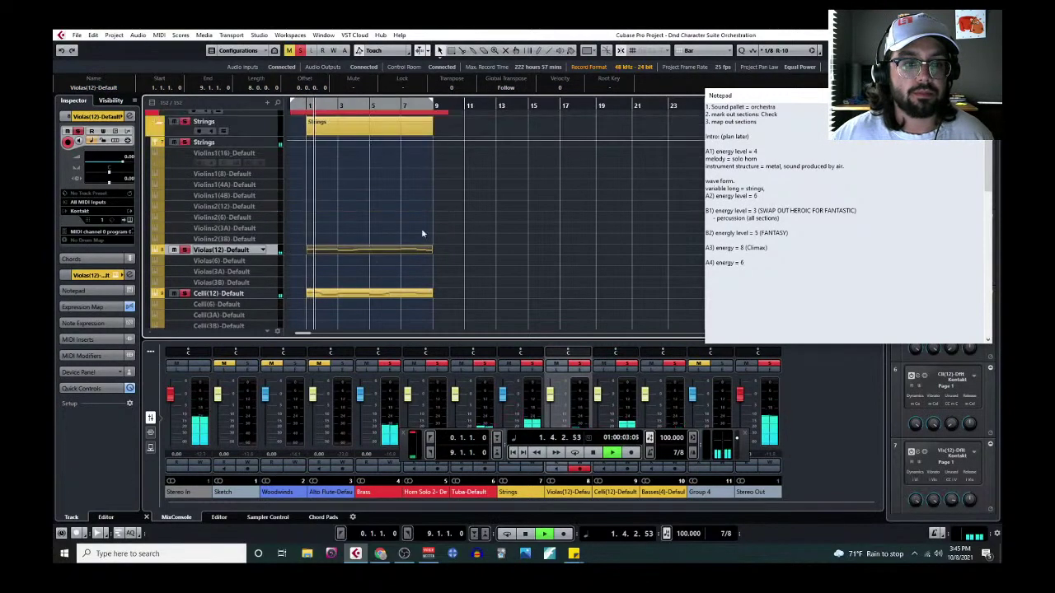
scroll(379, 235, up, 10)
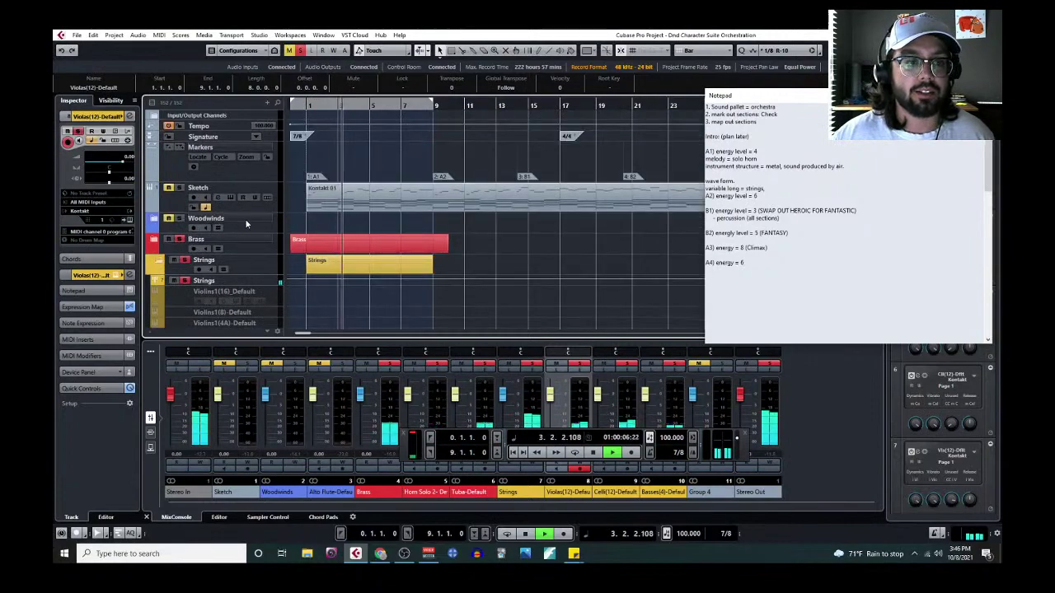
scroll(335, 251, down, 10)
scroll(344, 264, up, 10)
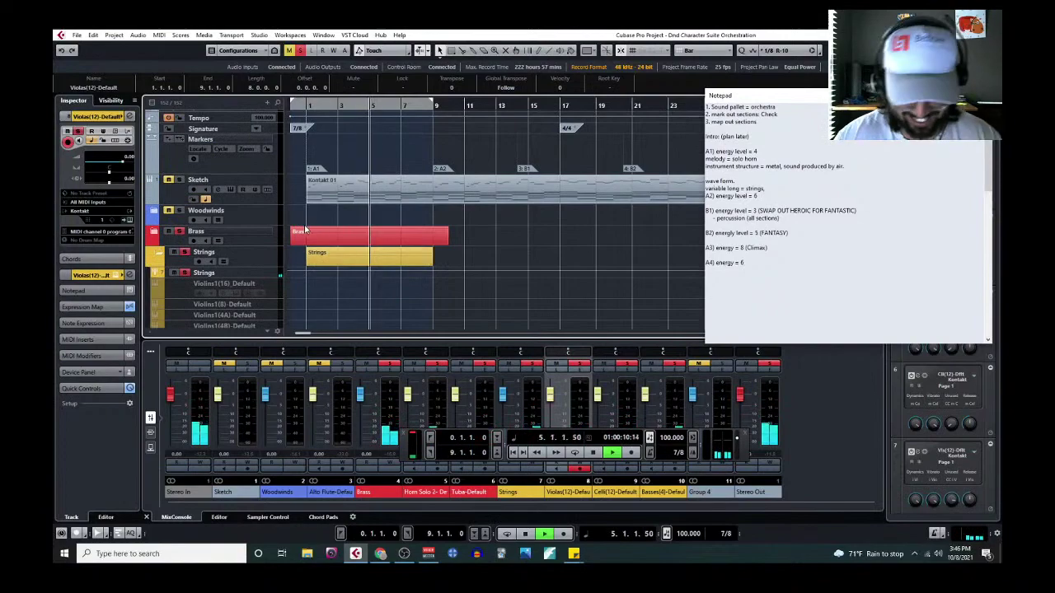
key(space)
Step: Solo the Sketch track and update the sample pool of its instrument, The Giant
click(232, 191)
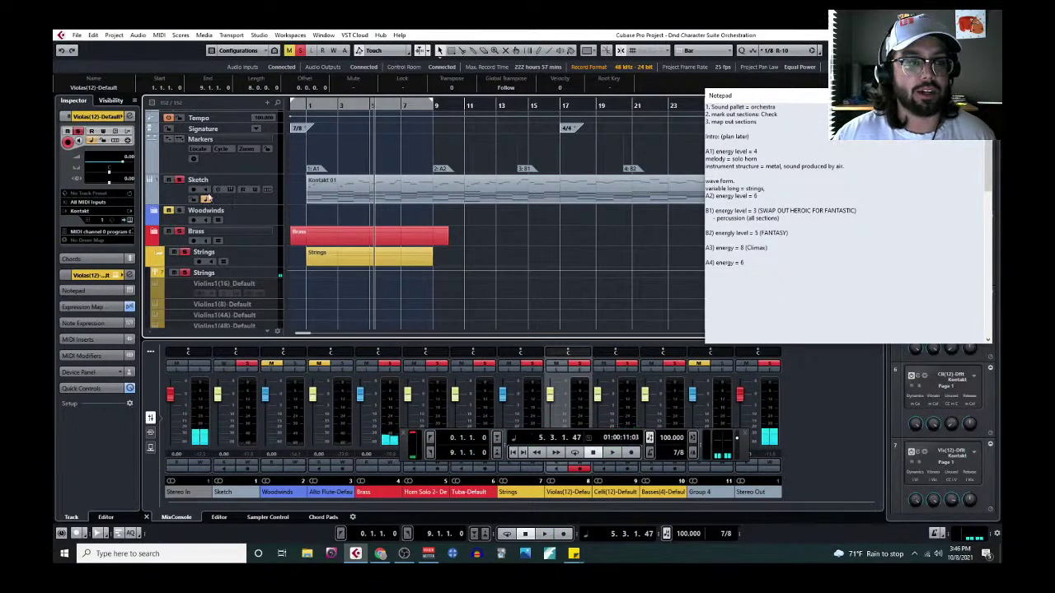
click(230, 190)
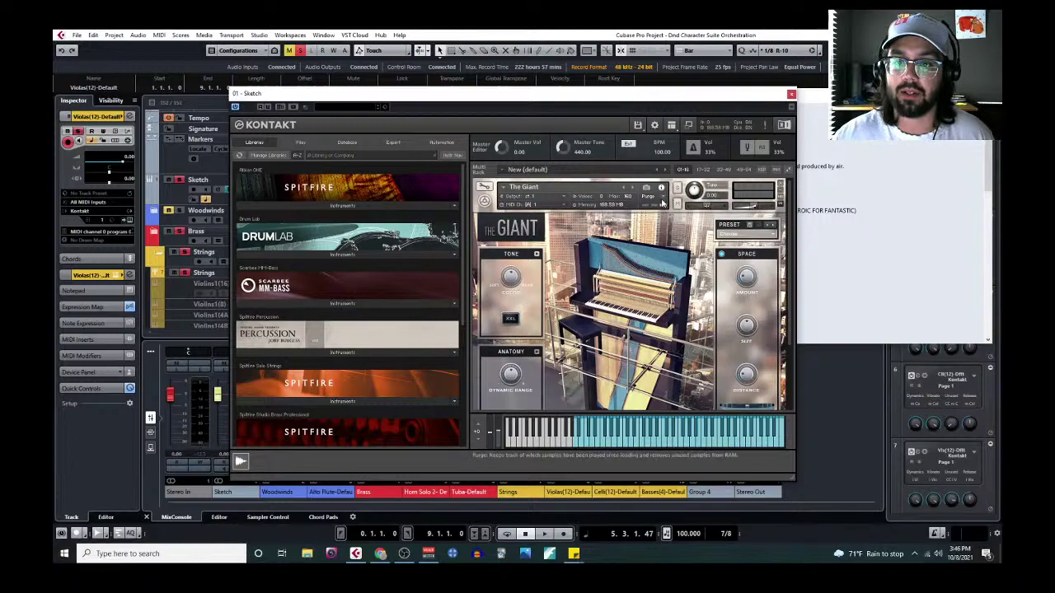
click(662, 200)
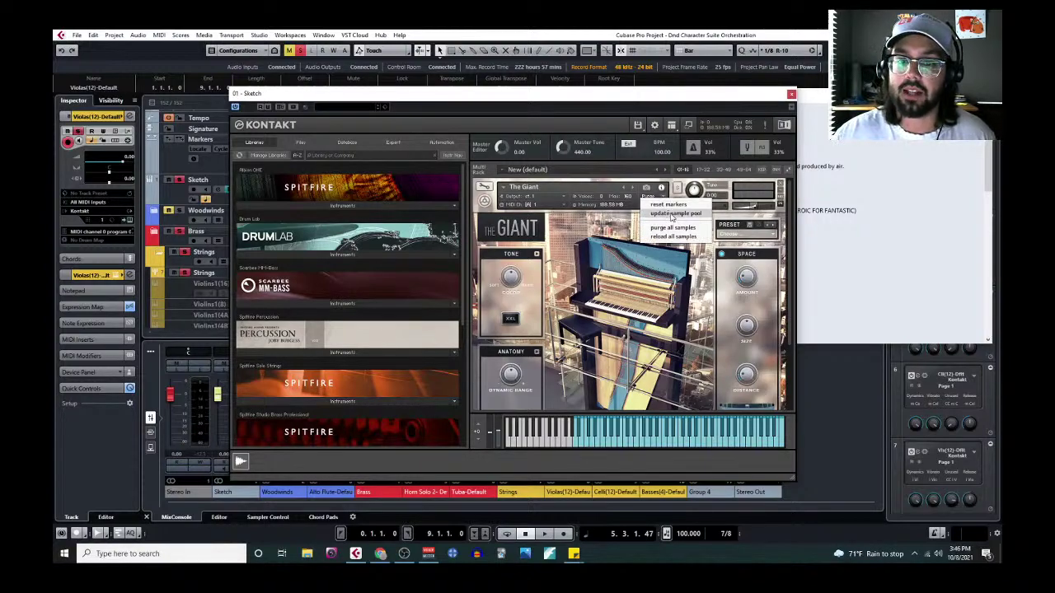
click(672, 214)
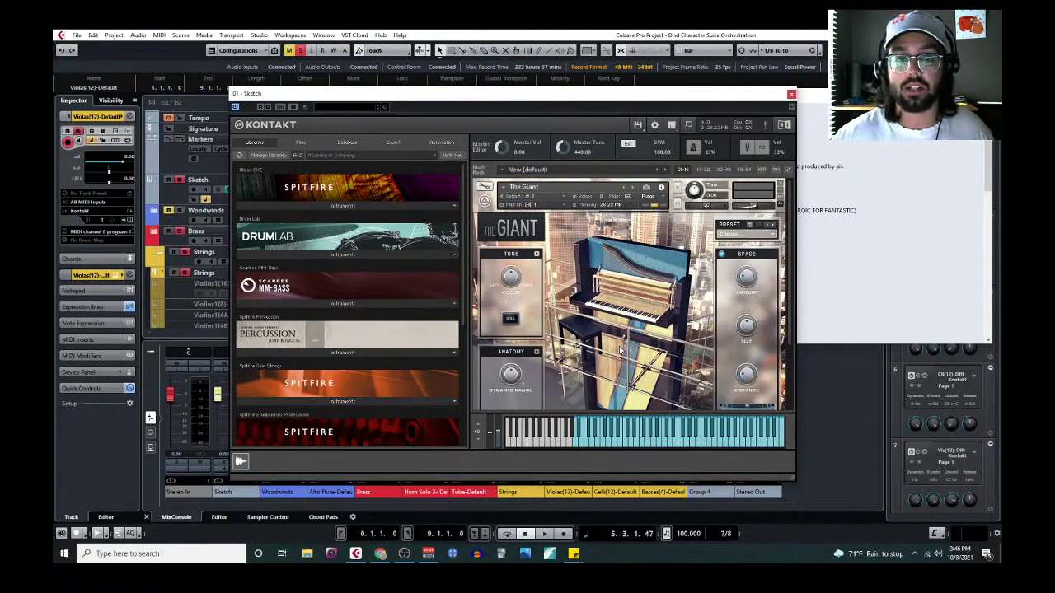
Step: Open The Giant for editing and examine its instrument buses and amplifier modulation
click(488, 188)
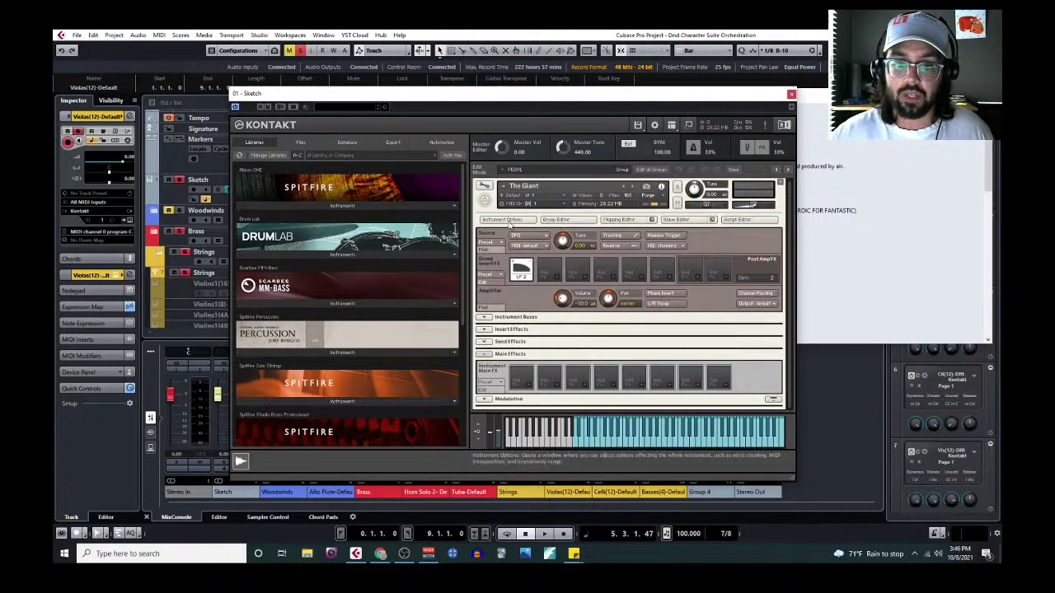
click(486, 318)
scroll(545, 344, down, 1)
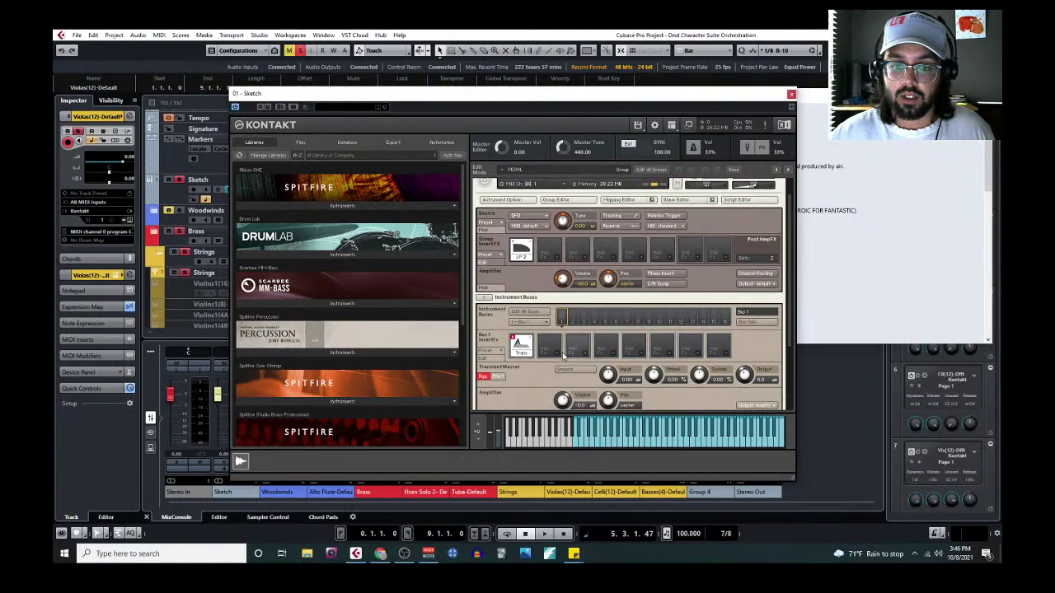
click(494, 289)
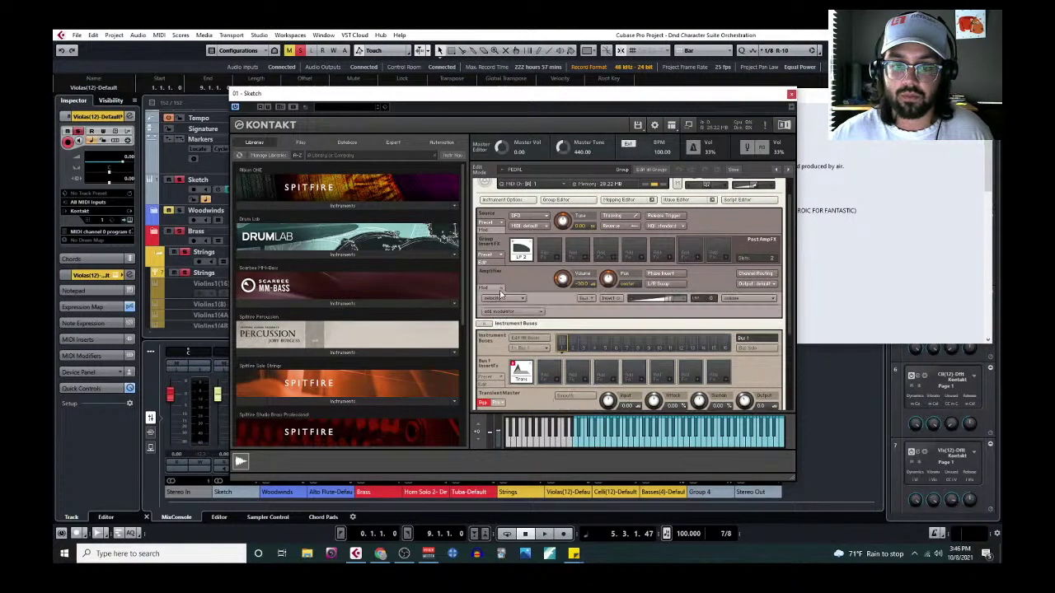
scroll(521, 221, up, 1)
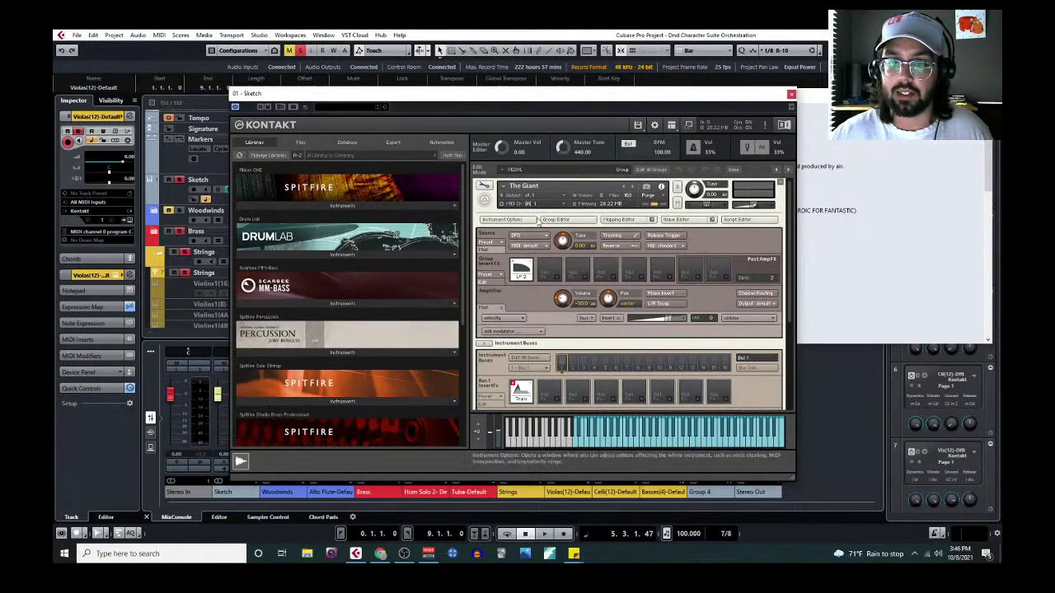
Step: Show The Giant's Group Editor and Mapping Editor and examine its sample groups and key zones
click(555, 219)
click(618, 219)
scroll(561, 367, down, 1)
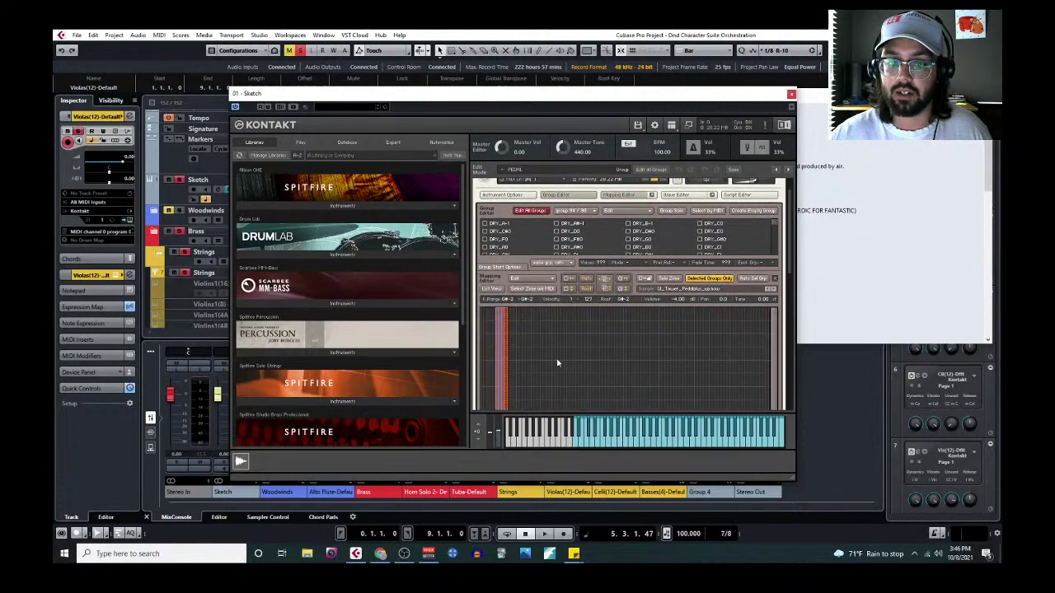
scroll(575, 212, down, 2)
scroll(575, 212, up, 2)
mouse_move(773, 224)
mouse_down()
mouse_move(777, 256)
mouse_move(775, 221)
mouse_up()
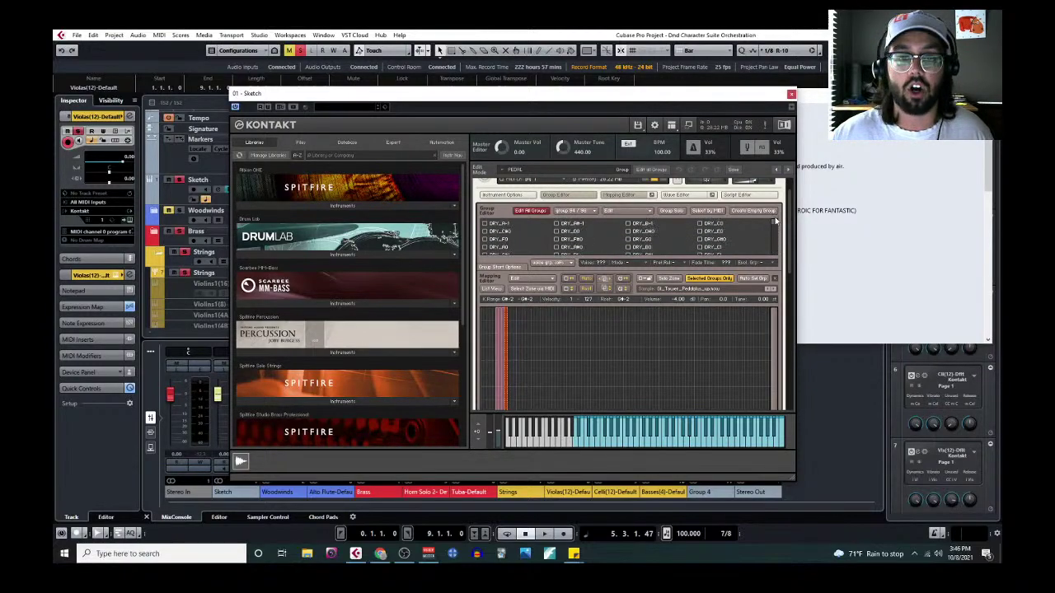
scroll(777, 206, up, 3)
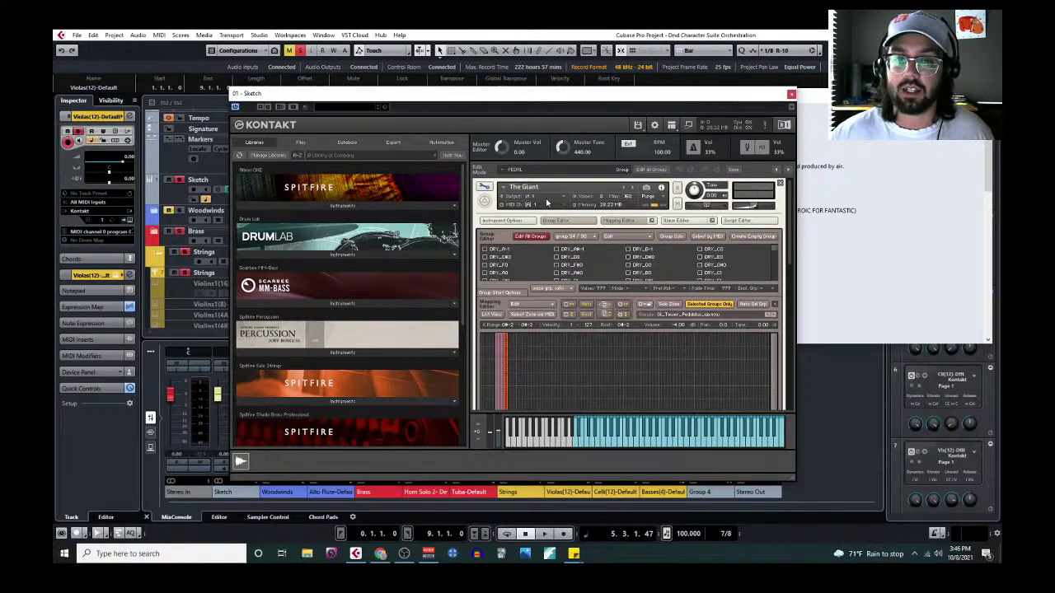
Step: Leave The Giant's edit view, look through the Spitfire libraries in the library list, and close the Sketch instrument window
click(491, 187)
scroll(349, 346, down, 3)
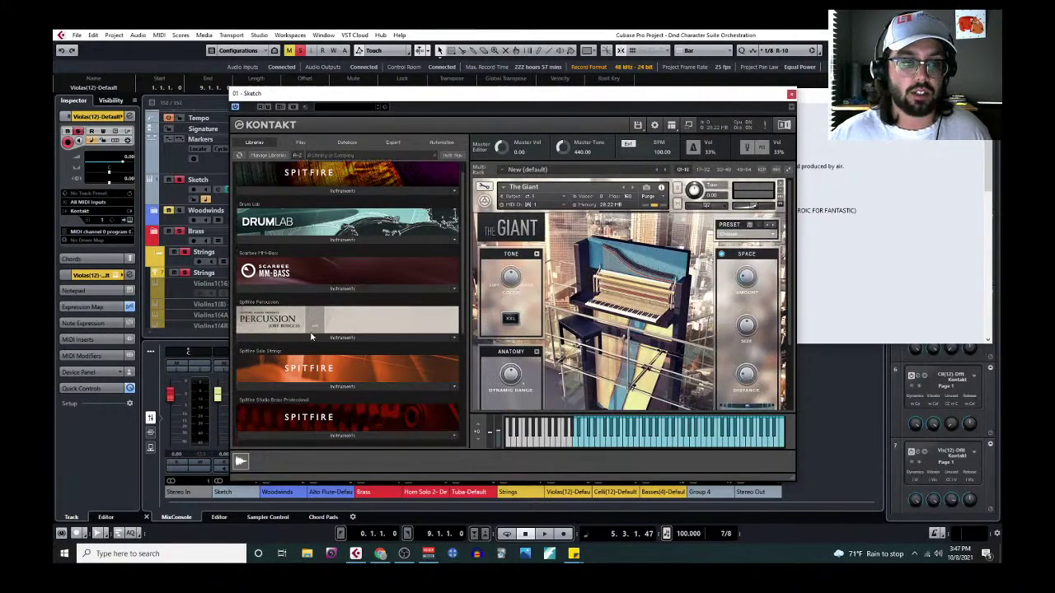
scroll(348, 379, down, 2)
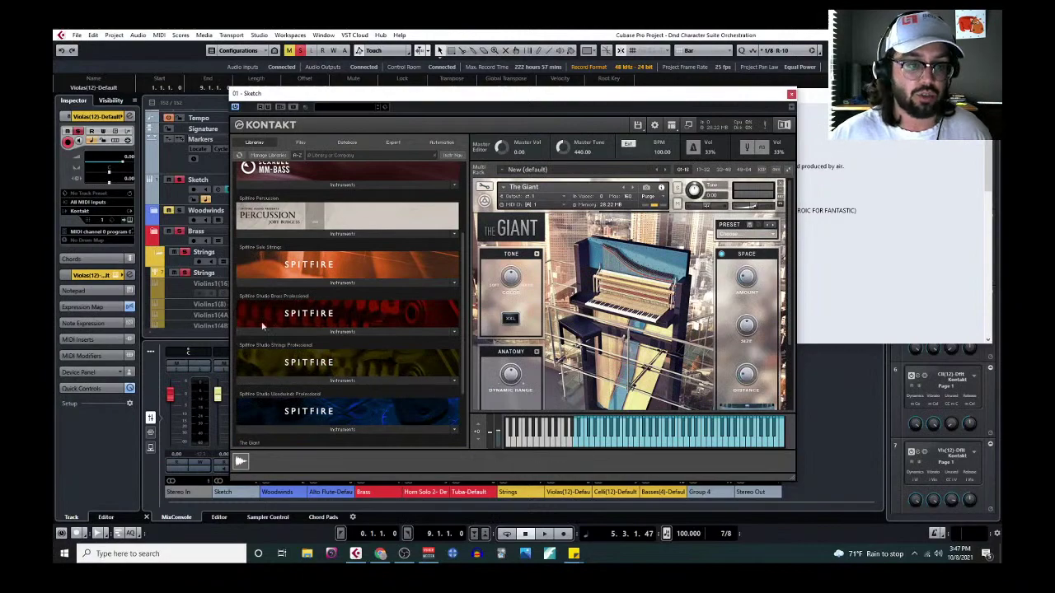
scroll(340, 353, down, 1)
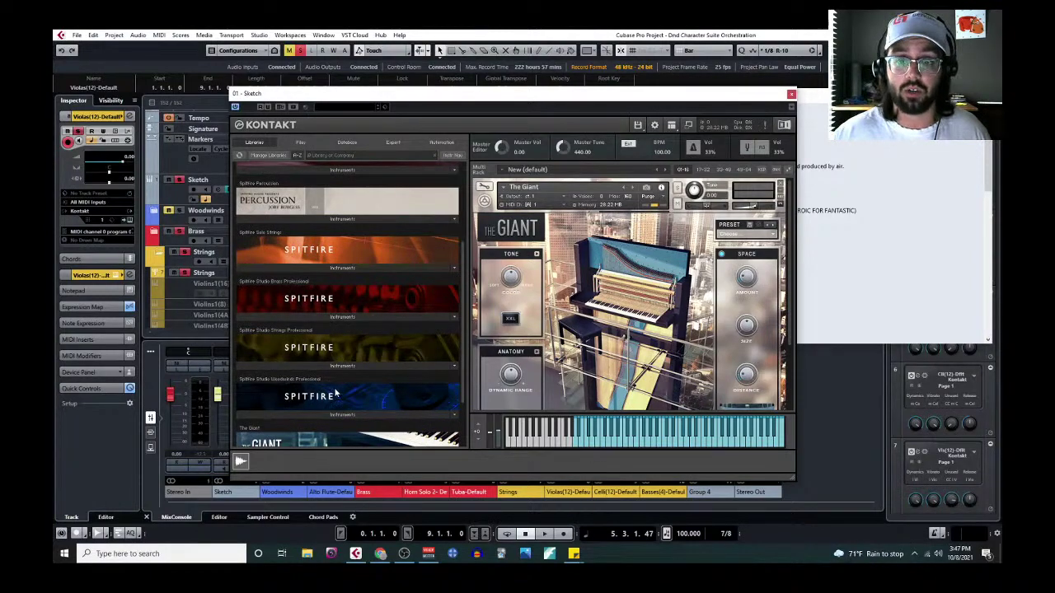
click(791, 94)
Step: Unfold the Brass folder, open the Horn Solo 2 instrument, update its sample pool and close its window
scroll(177, 268, down, 2)
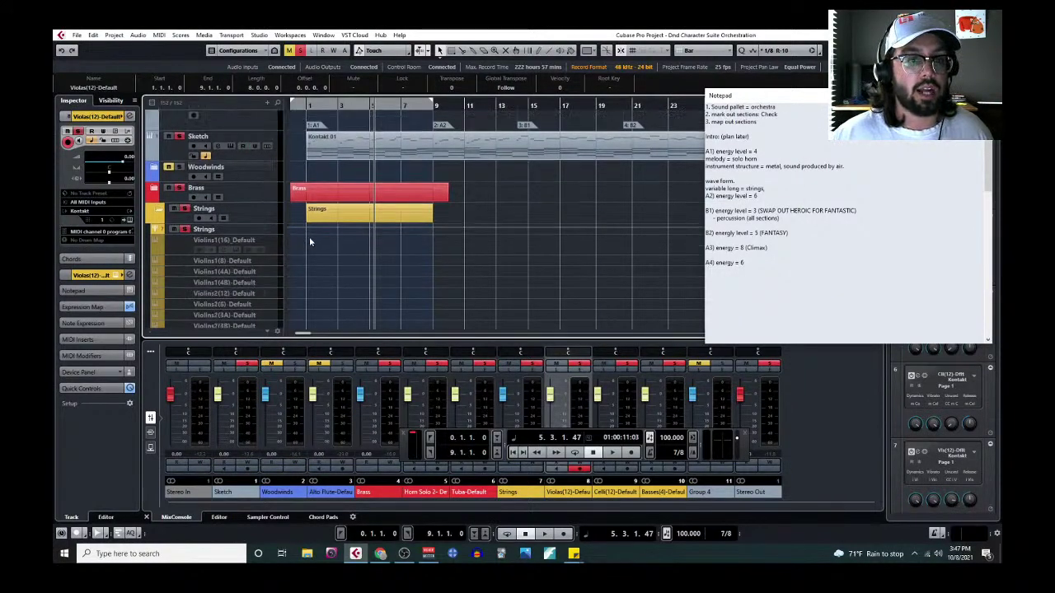
click(154, 189)
scroll(272, 247, down, 3)
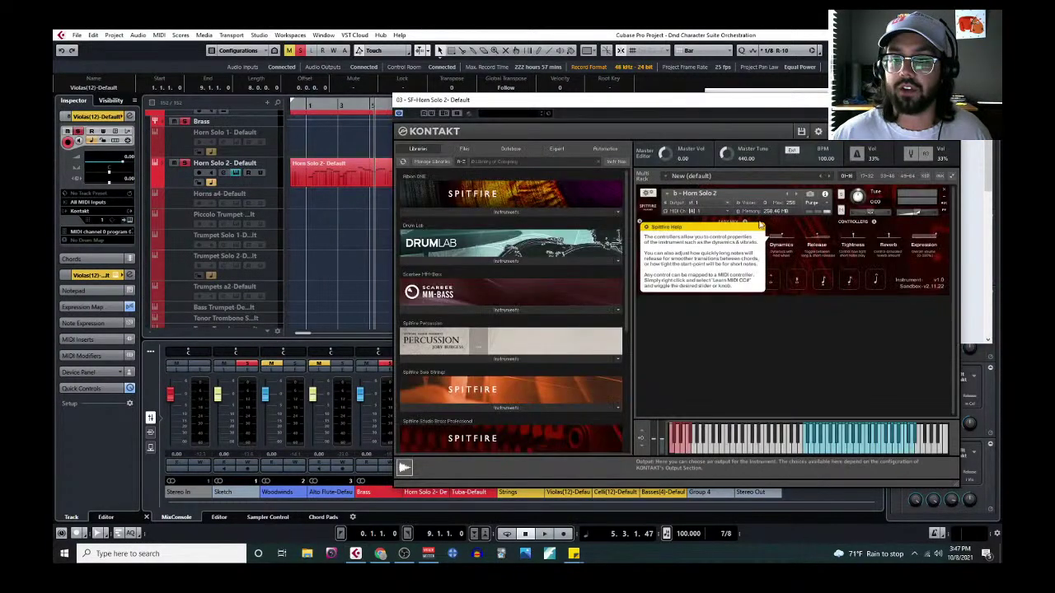
click(815, 203)
click(822, 221)
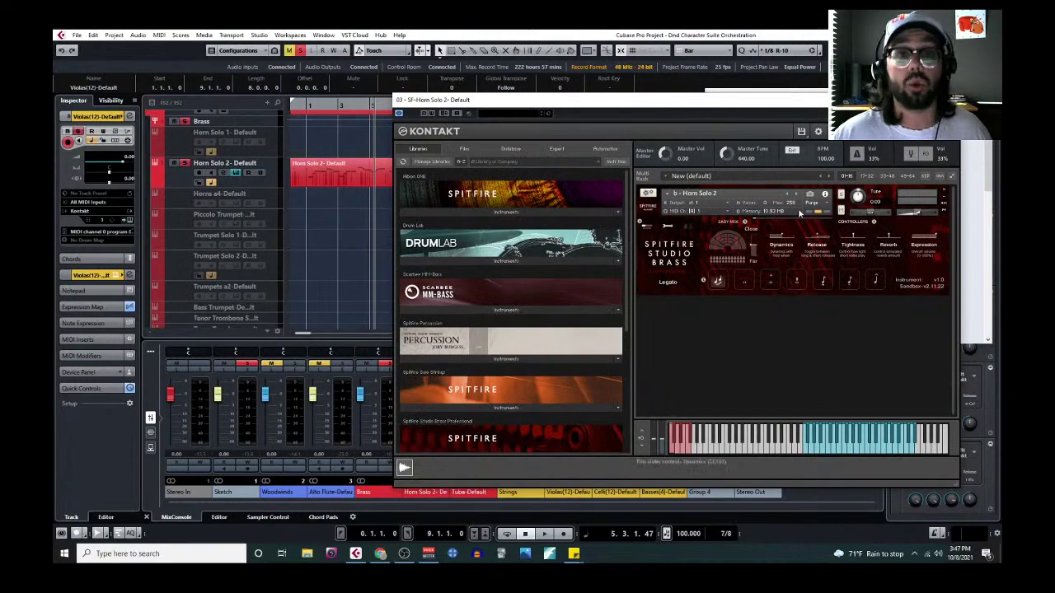
click(820, 100)
Step: Open the Tuba track's instrument, update its sample pool and close its window
scroll(292, 264, down, 4)
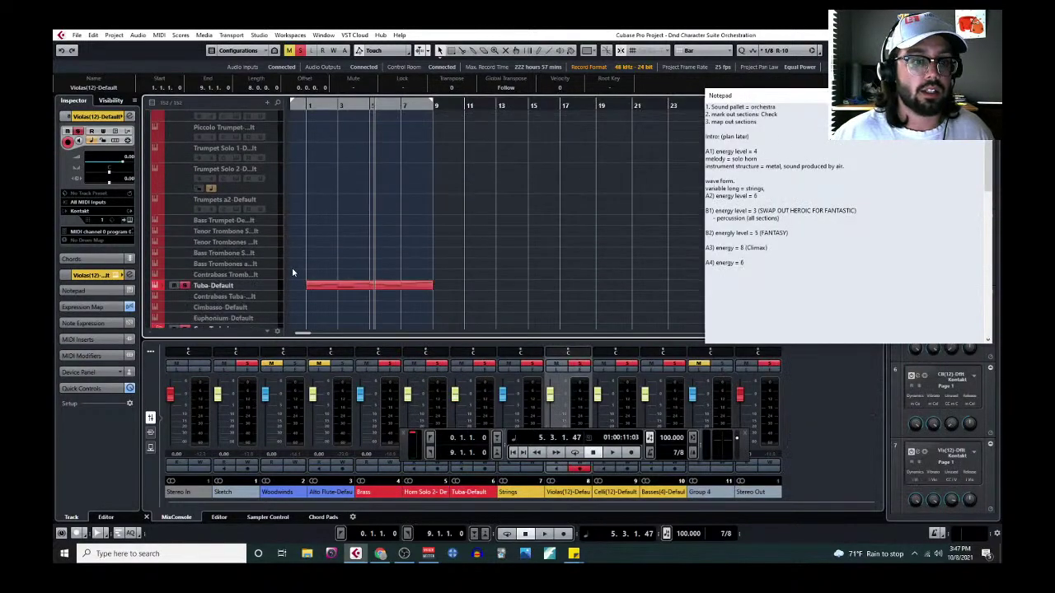
click(258, 245)
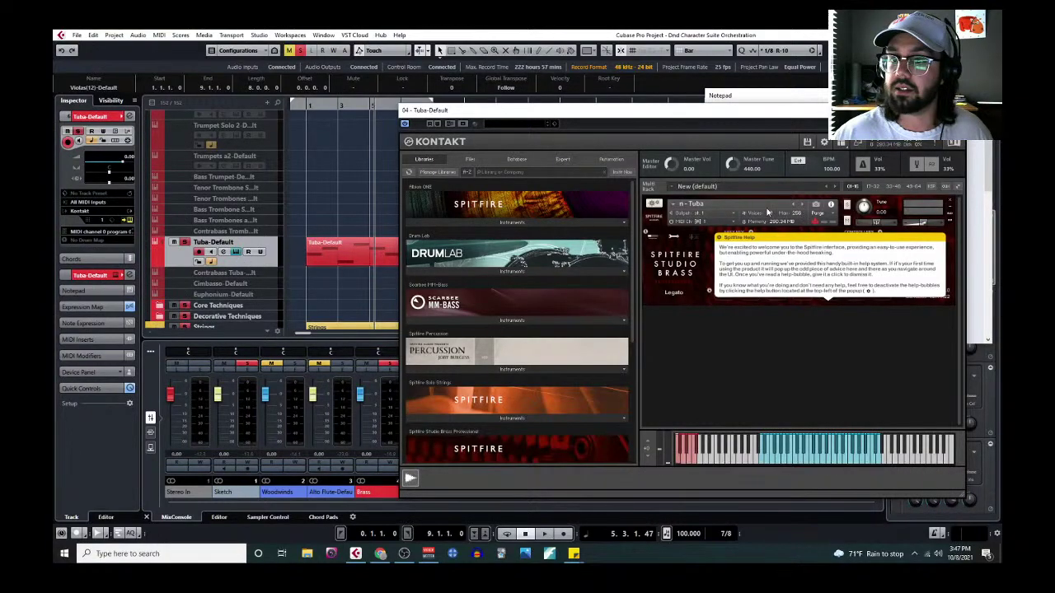
click(816, 212)
click(837, 242)
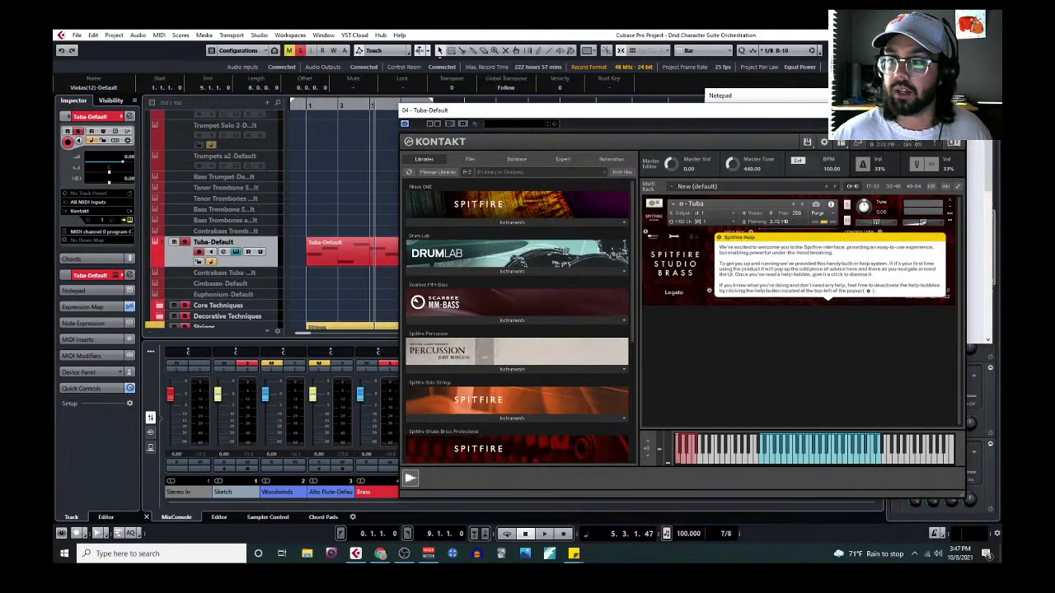
click(259, 251)
Step: Open the instrument of the Violas(12) track, update its sample pool and close its window
scroll(277, 249, down, 5)
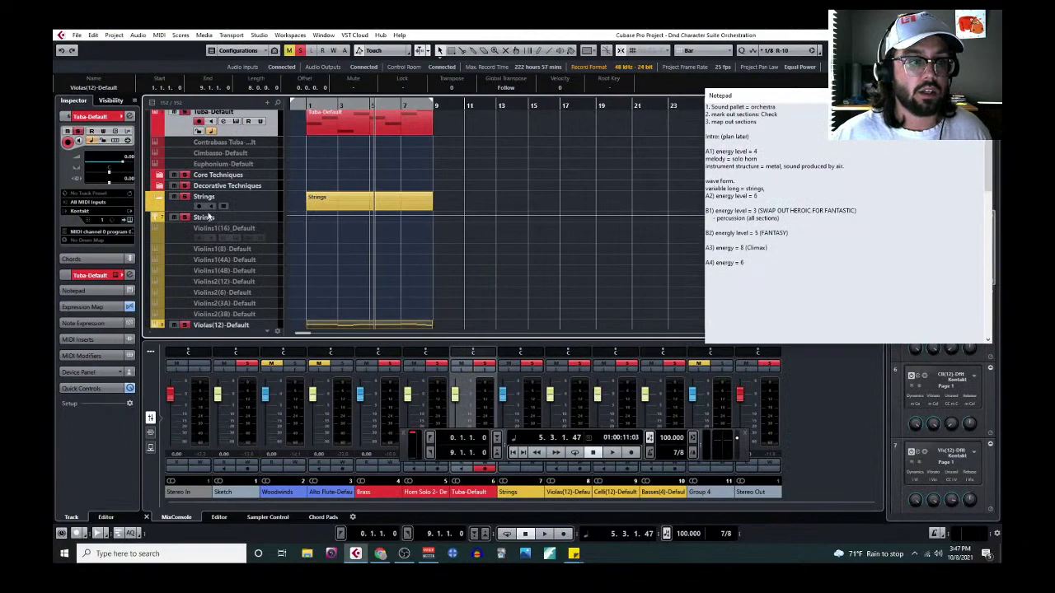
scroll(216, 216, down, 4)
click(269, 198)
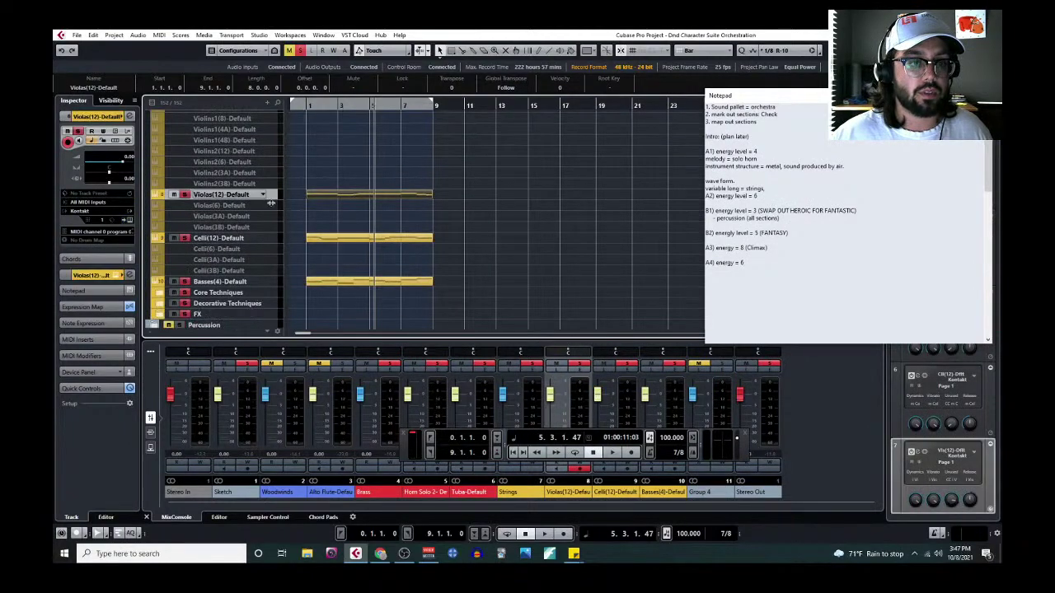
click(236, 204)
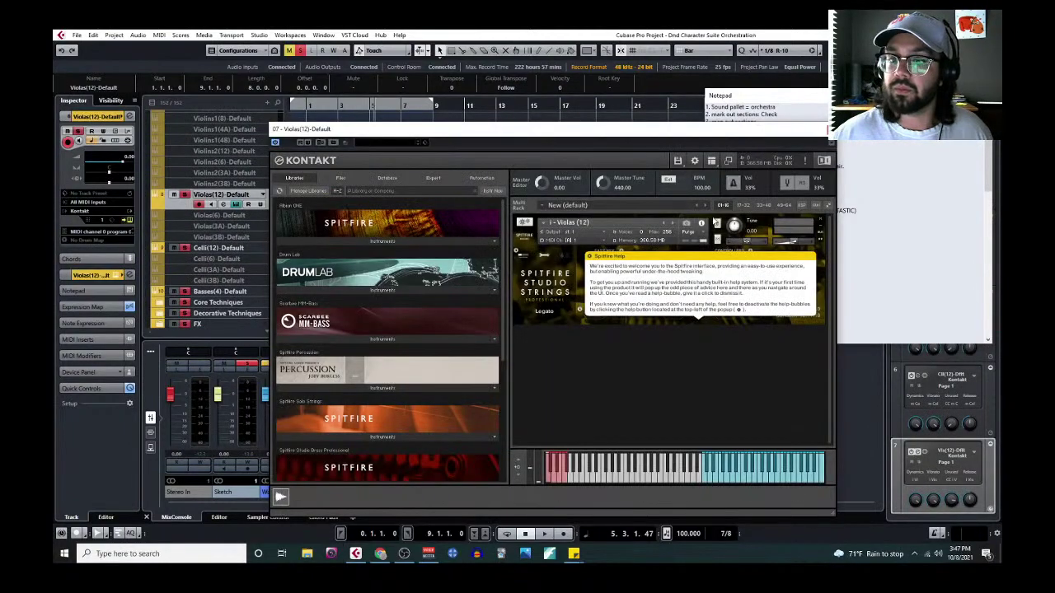
click(688, 232)
click(710, 259)
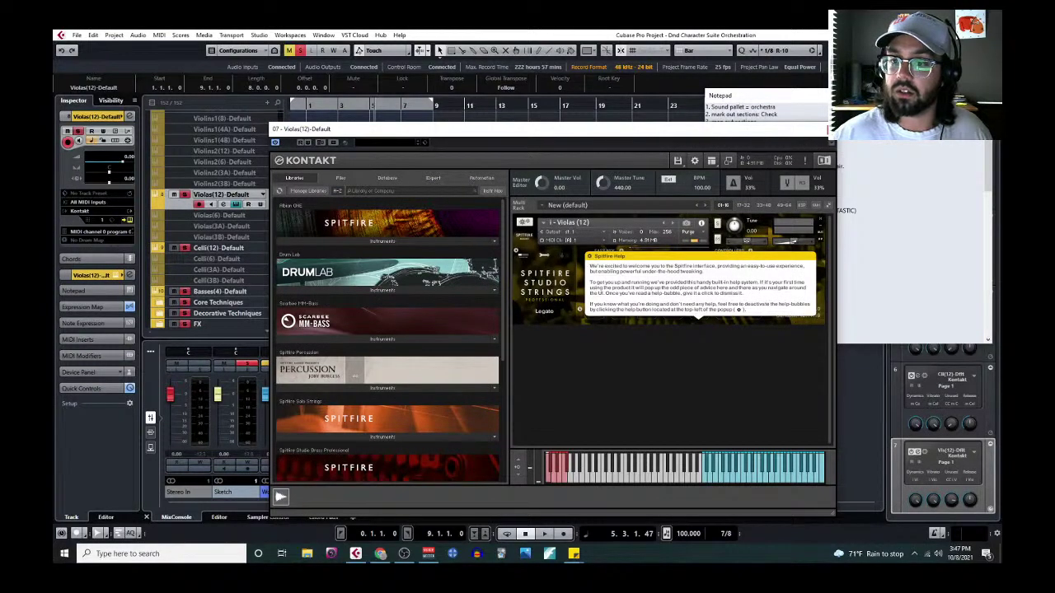
click(235, 204)
Step: Open the instrument of the Celli(12) track, update its sample pool and close its window
scroll(218, 226, down, 2)
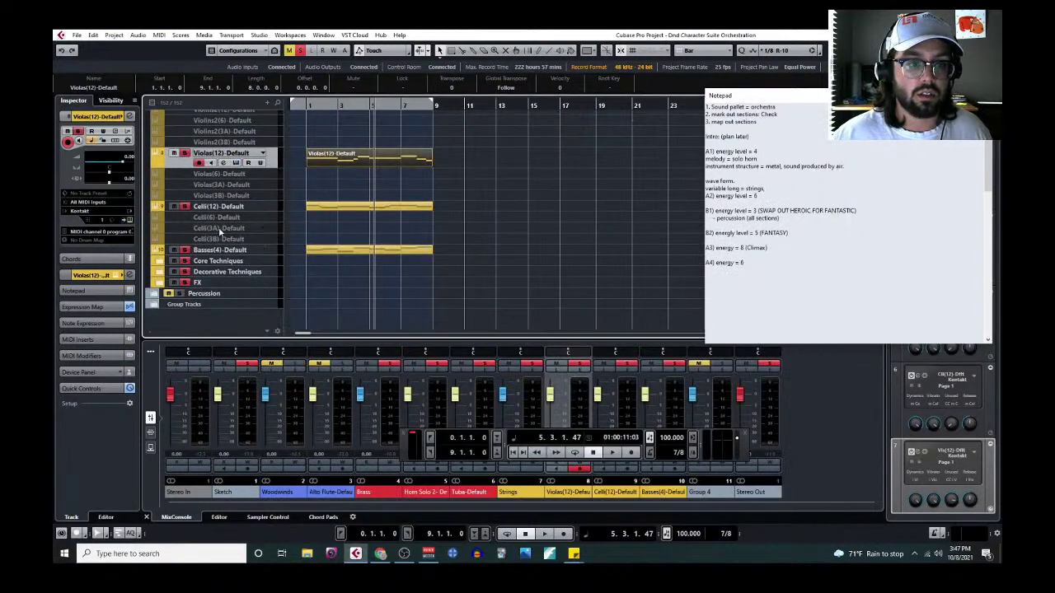
click(271, 209)
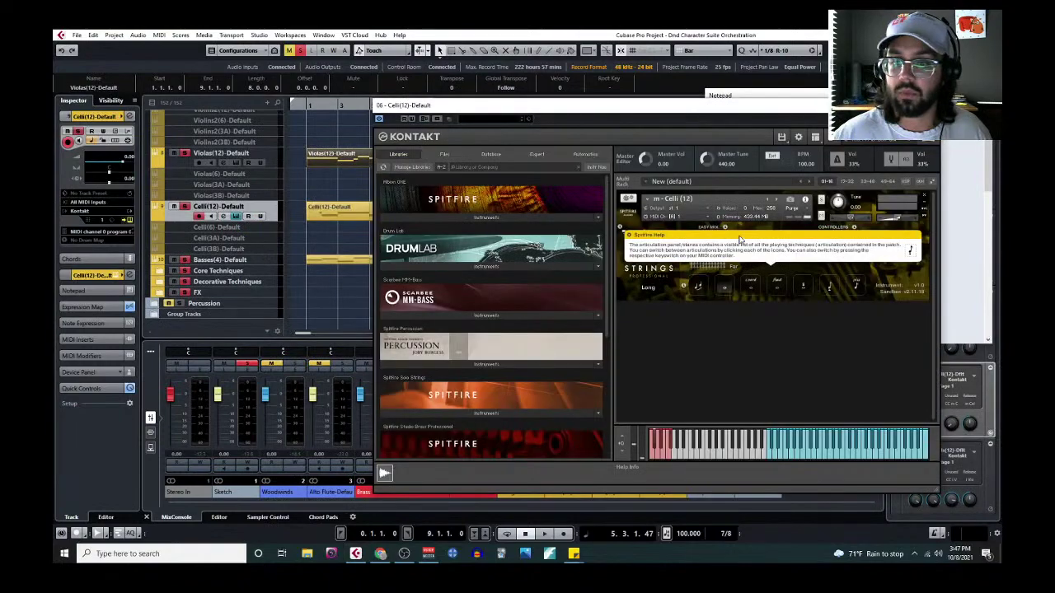
click(793, 208)
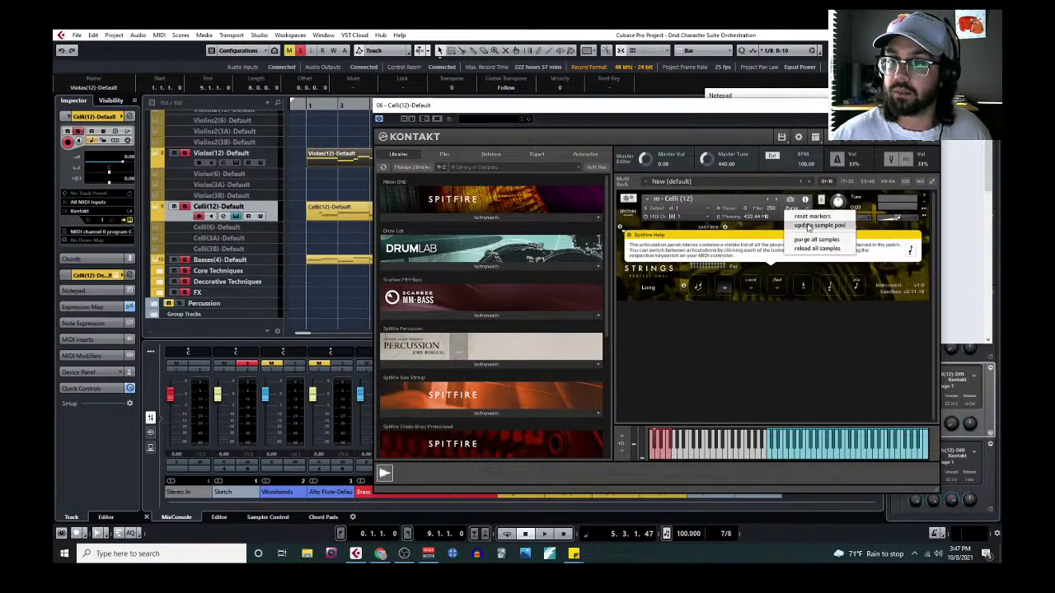
click(807, 226)
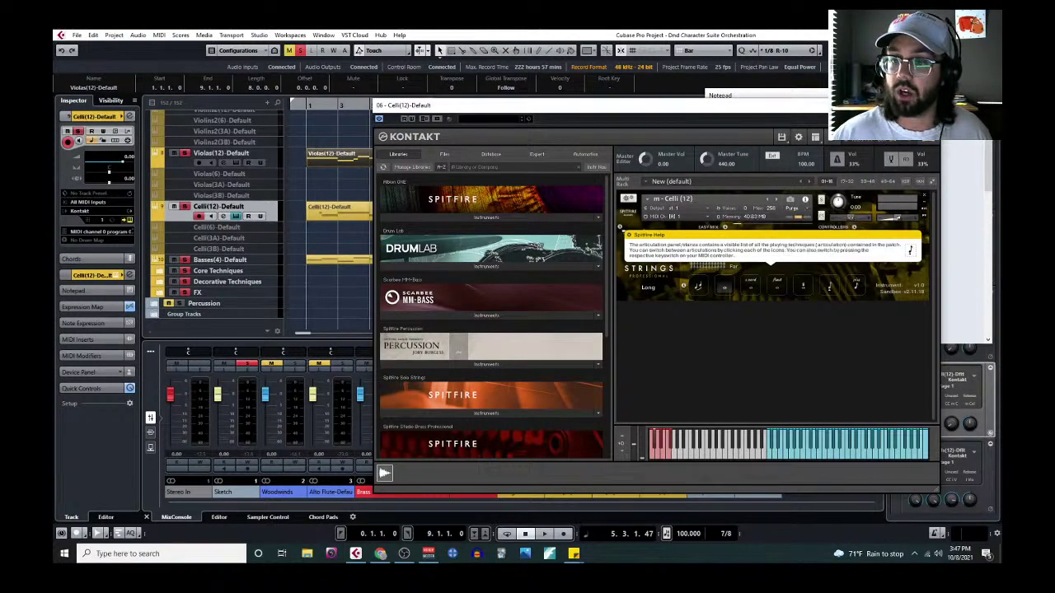
click(823, 104)
Step: Open the instrument of the Basses(4) track, update its sample pool and close its window
click(266, 262)
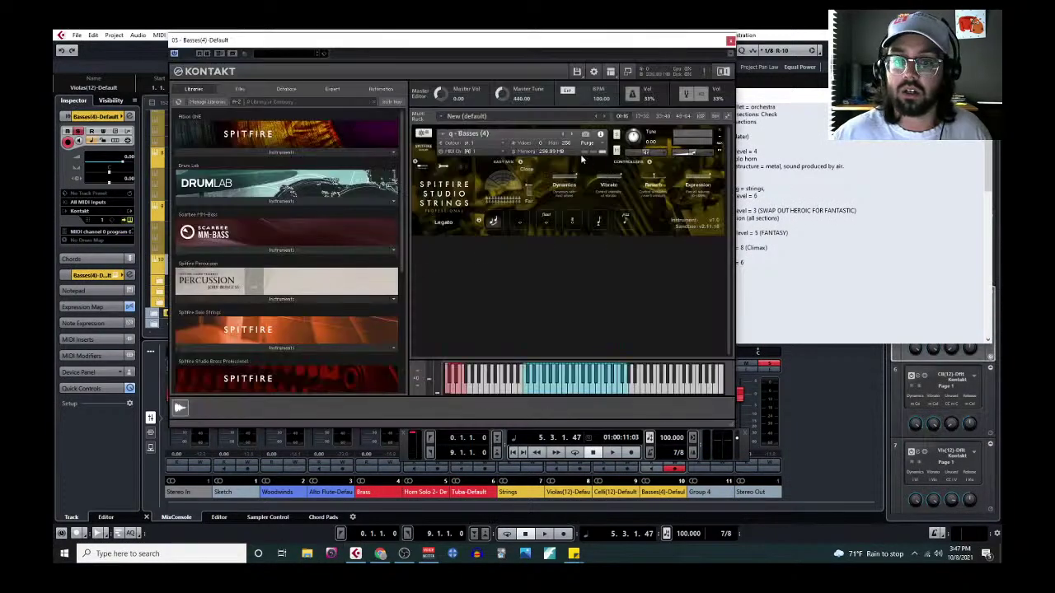
click(587, 142)
click(605, 161)
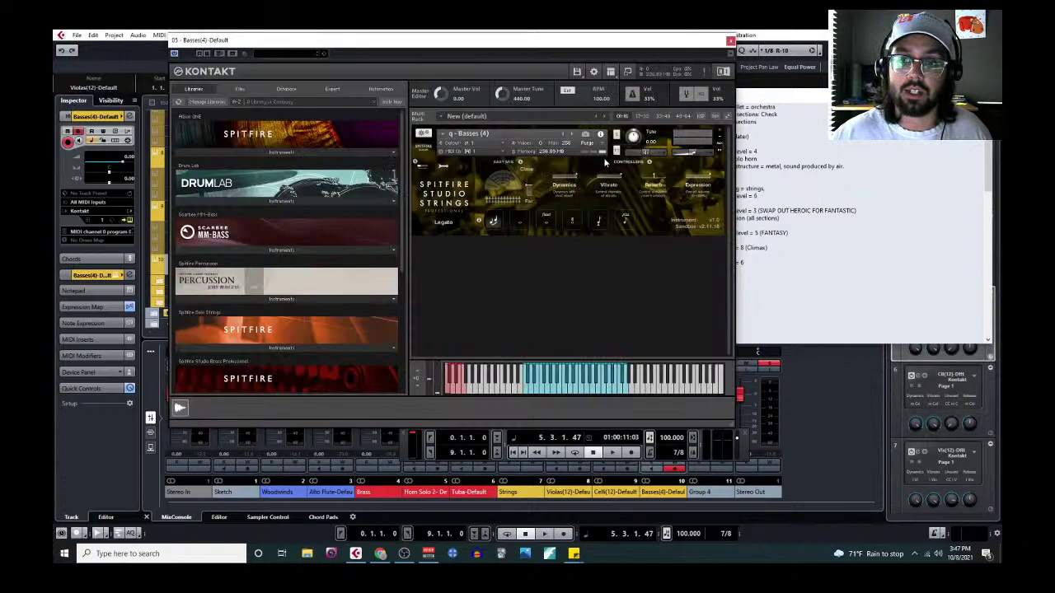
click(729, 39)
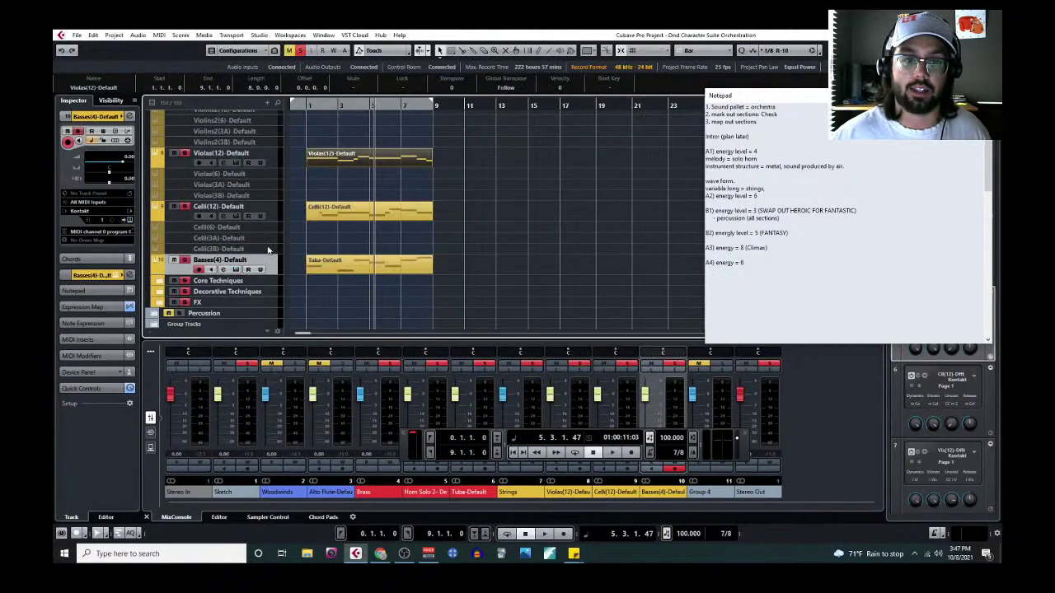
Step: Play the section from bar 1 and take the Sketch track out of solo
scroll(322, 136, up, 10)
scroll(322, 136, down, 3)
scroll(321, 136, up, 3)
click(307, 105)
key(space)
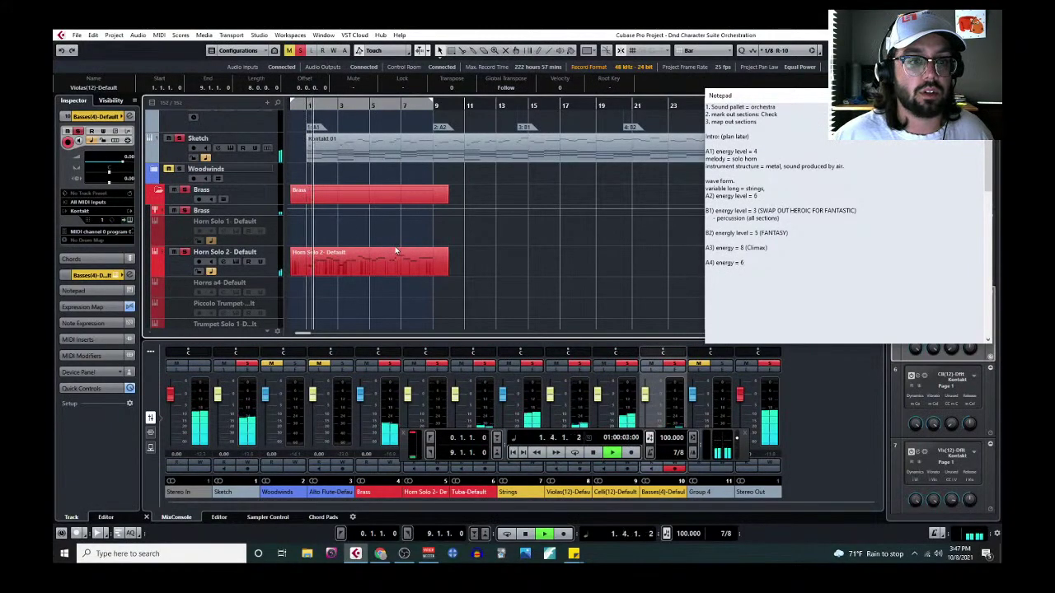
click(179, 137)
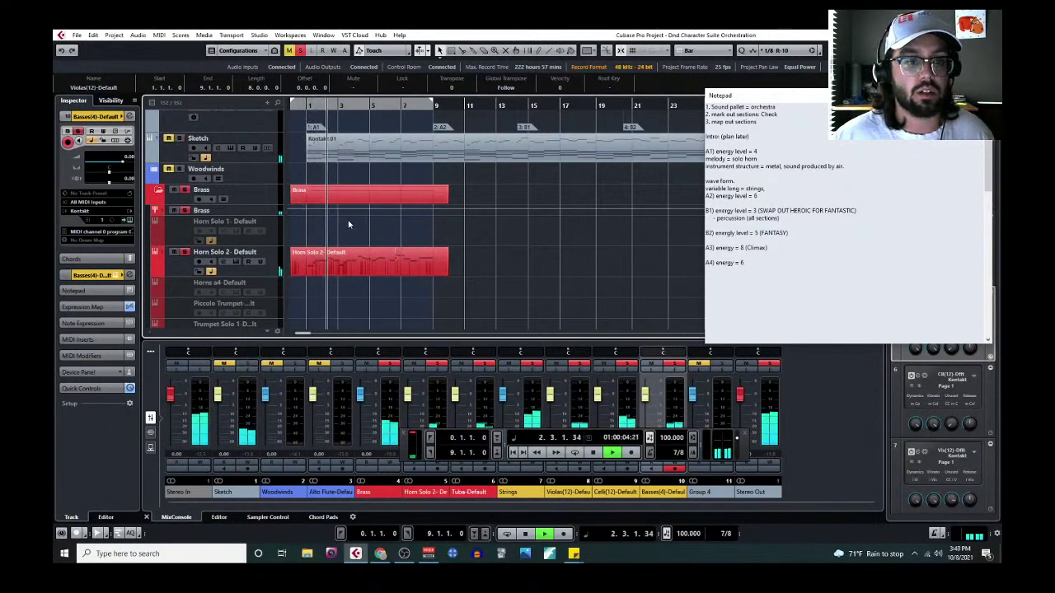
Step: Listen to the brass and strings without the sketch up to bar 9 while reviewing their parts, and stop playback
scroll(356, 228, down, 3)
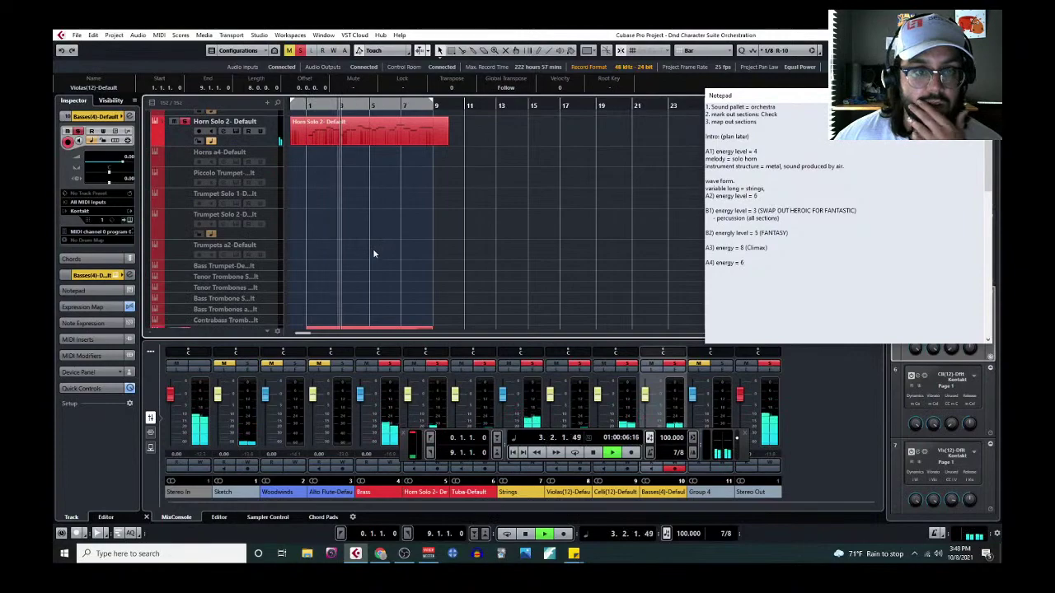
scroll(374, 261, up, 1)
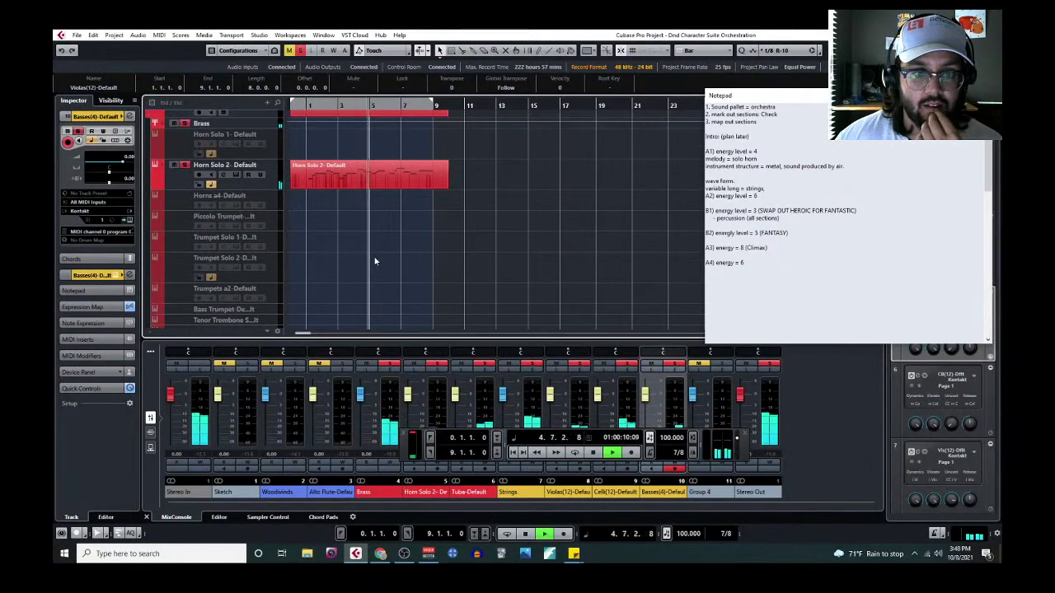
scroll(375, 263, down, 1)
scroll(374, 262, down, 4)
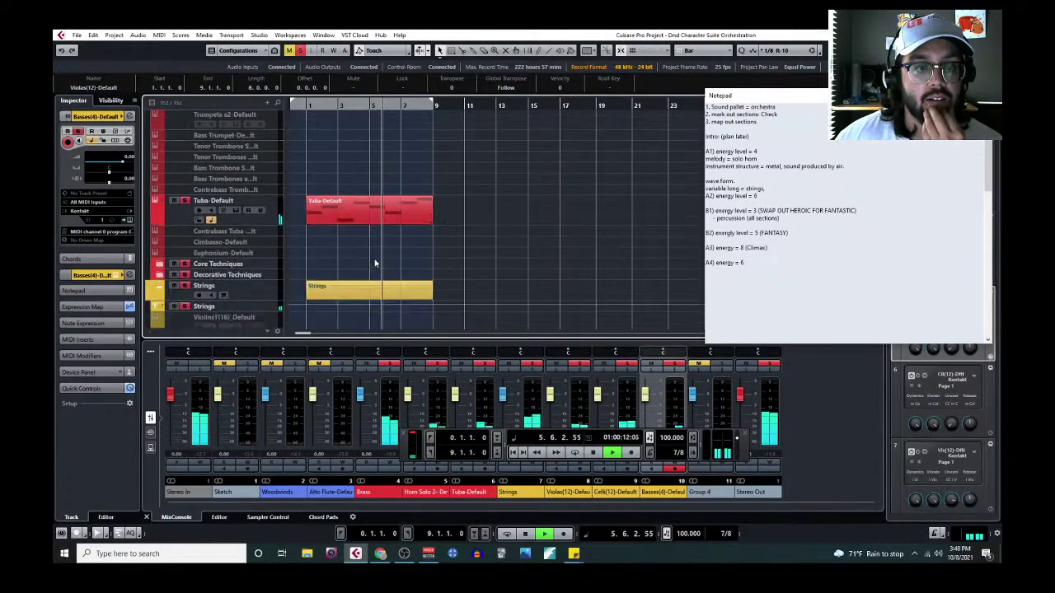
scroll(374, 262, up, 1)
scroll(374, 264, up, 4)
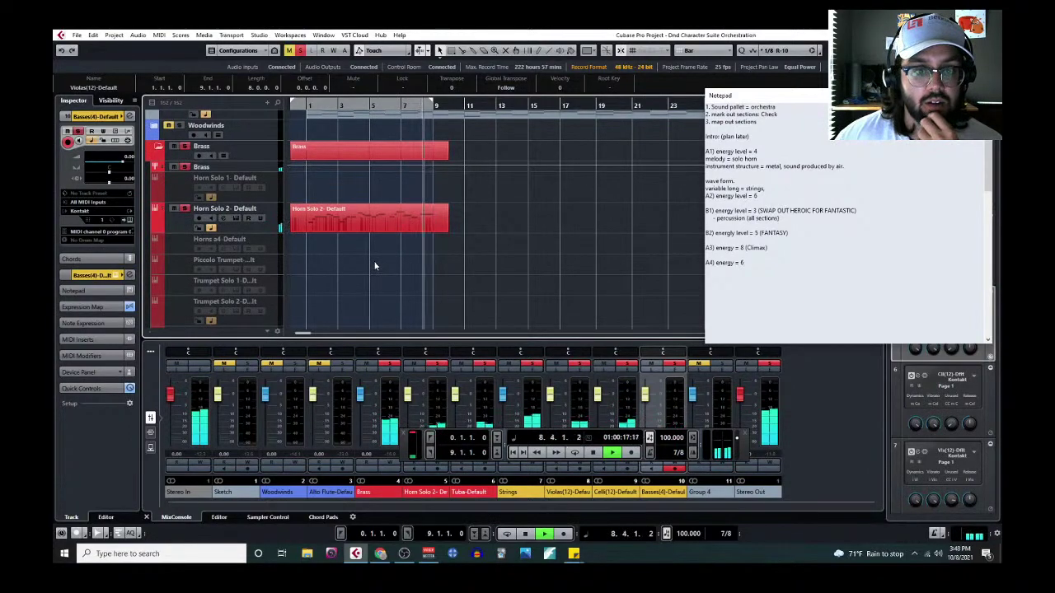
key(space)
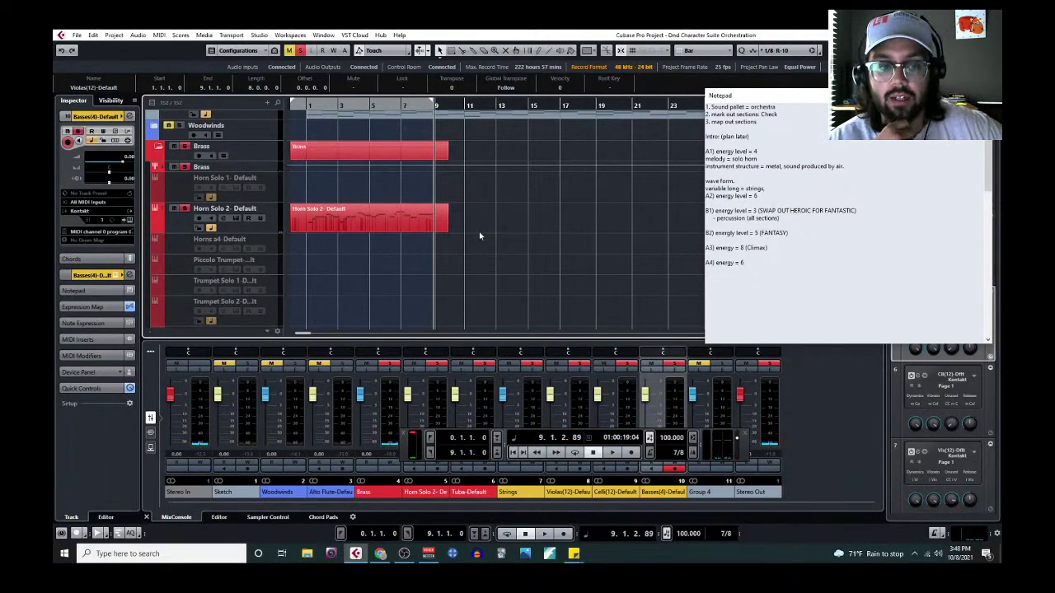
Step: Unfold and refold the Percussion folder, and review the track list from the strings back up to the Sketch track
scroll(398, 260, down, 8)
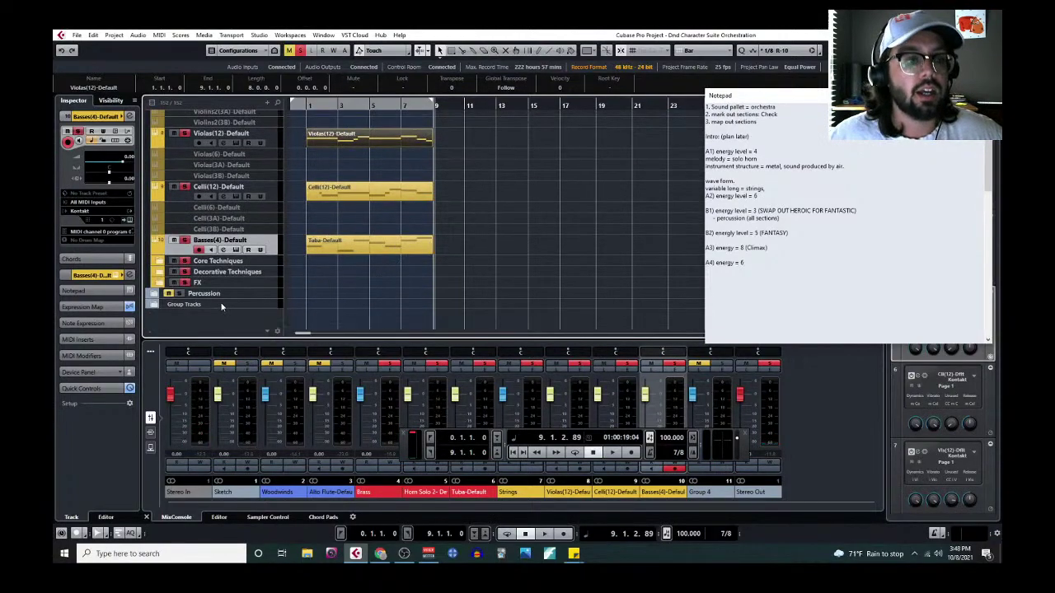
drag(152, 297, 157, 296)
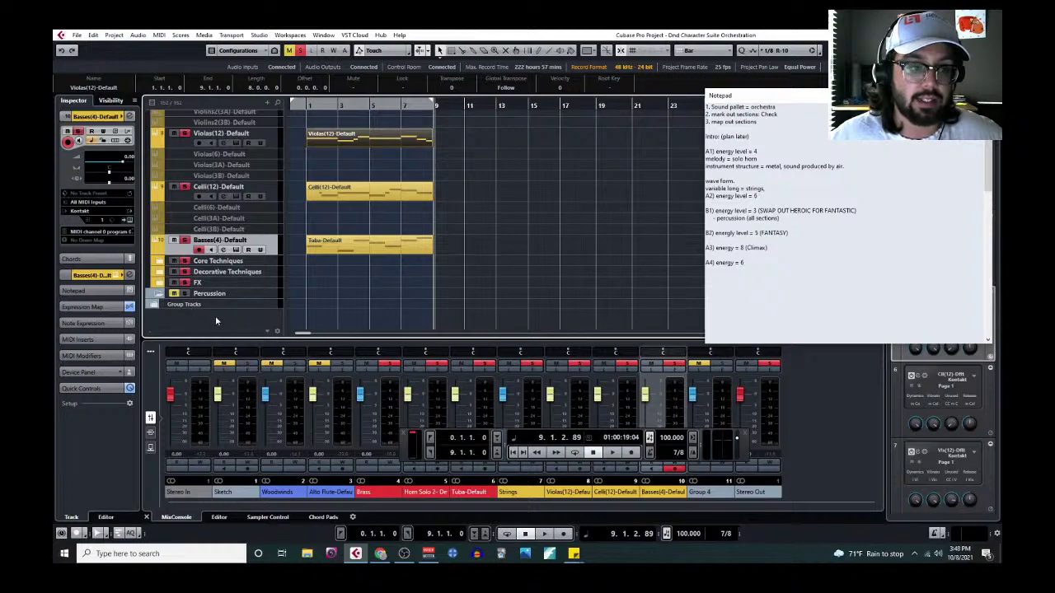
drag(157, 294, 162, 299)
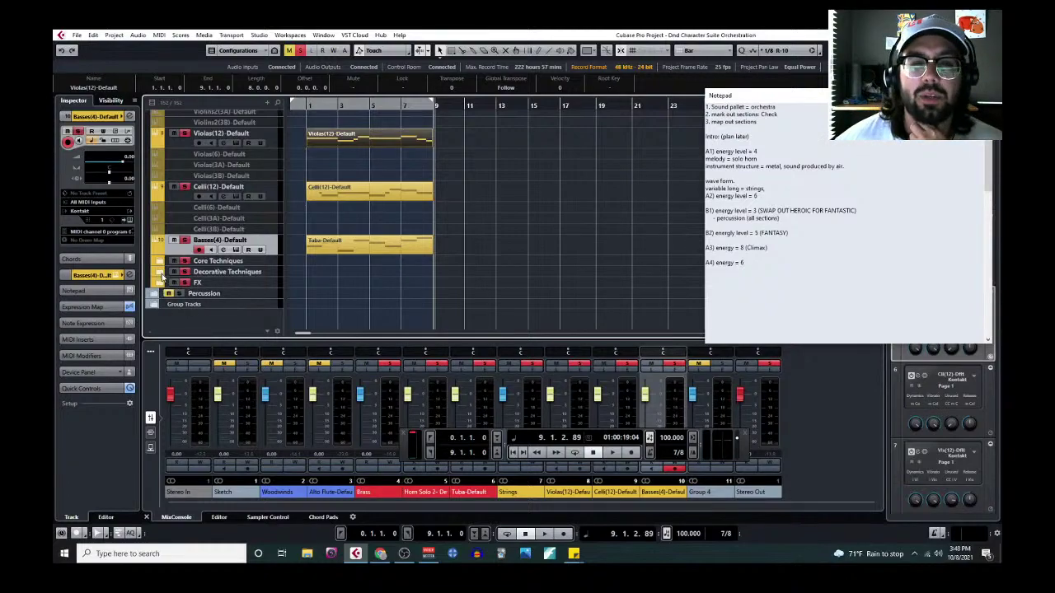
scroll(375, 307, up, 10)
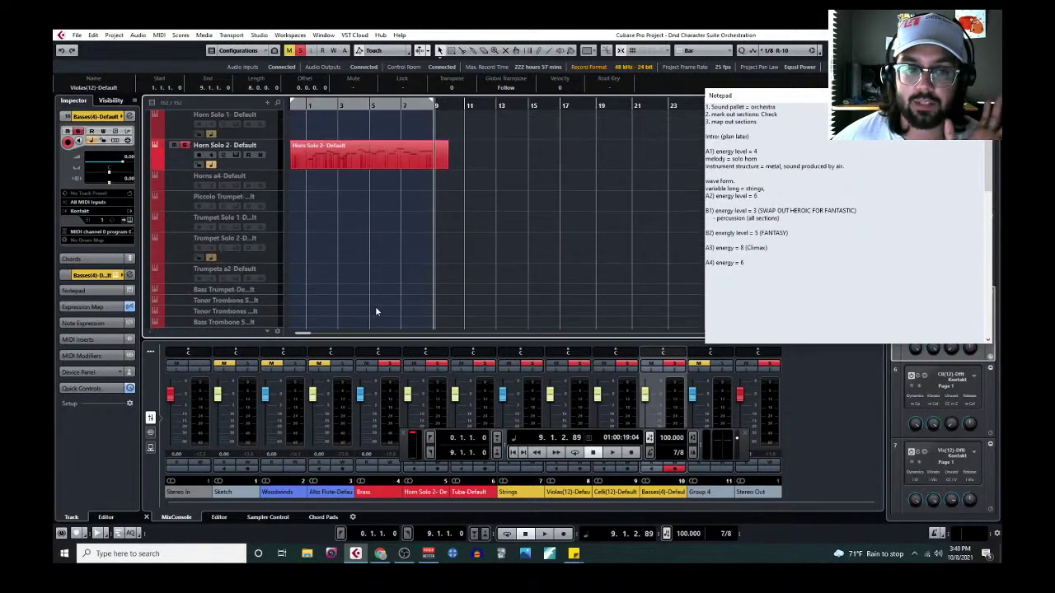
scroll(379, 300, up, 3)
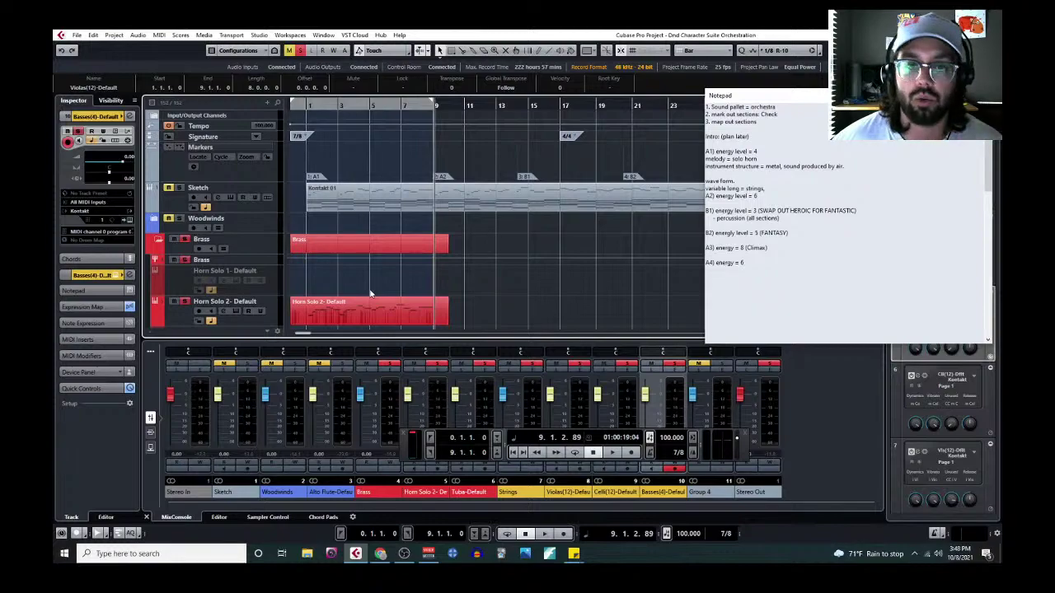
Step: Open the Horn Solo 2 part of section A1 in the Key Editor
scroll(370, 294, down, 4)
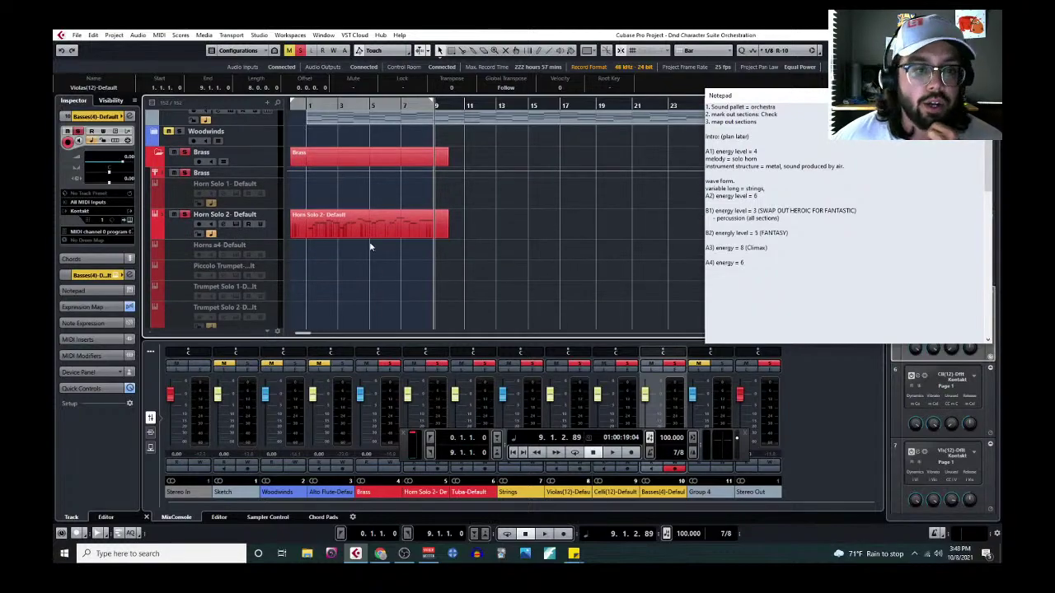
scroll(320, 232, up, 2)
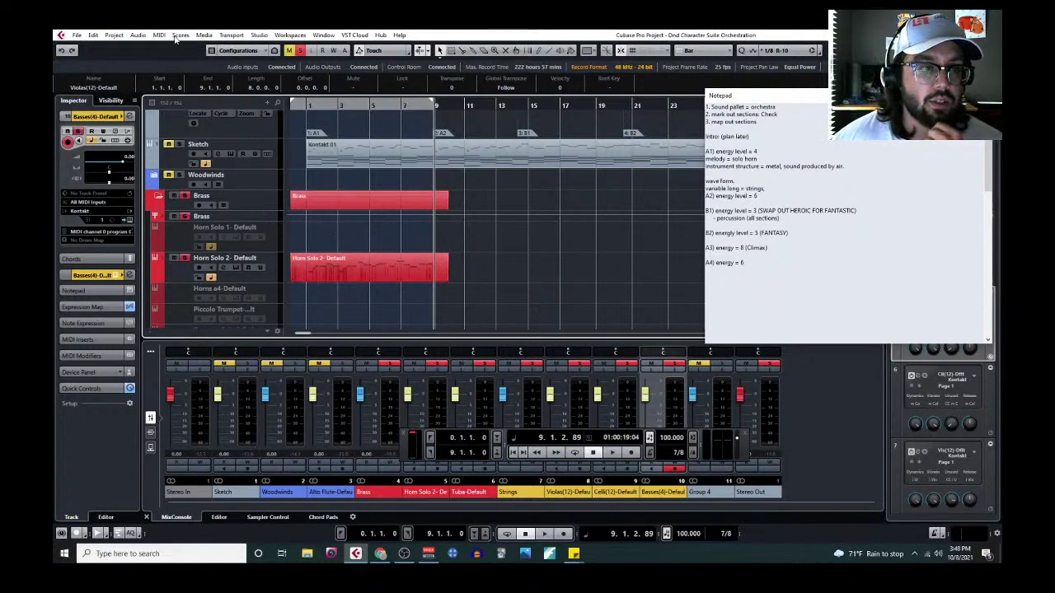
click(327, 276)
click(160, 35)
click(185, 44)
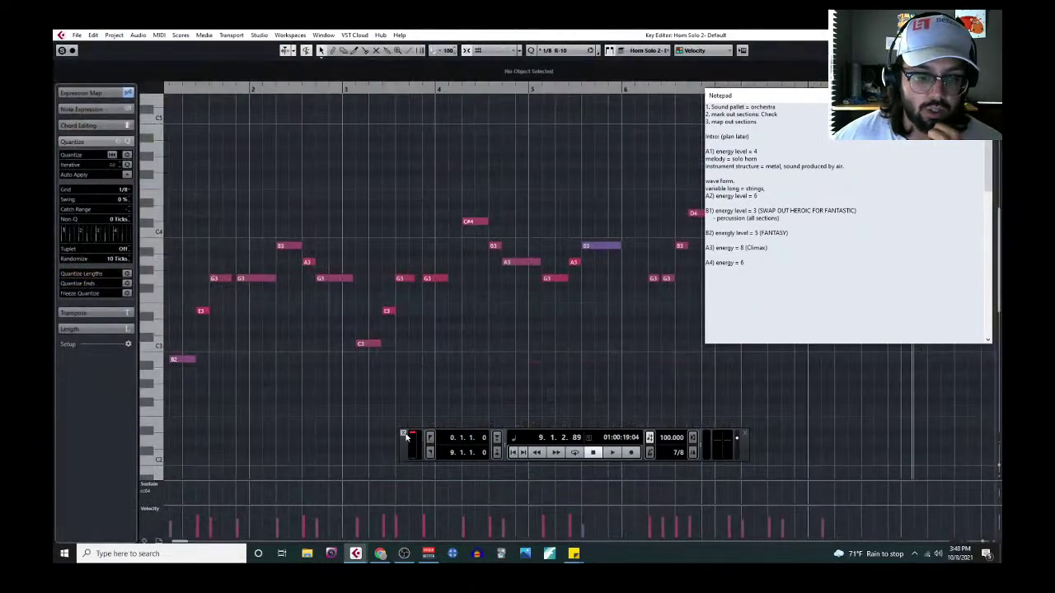
Step: Hide the floating transport panel, switch the Sustain controller lane to Articulations/Dynamics, and enlarge that lane
click(404, 434)
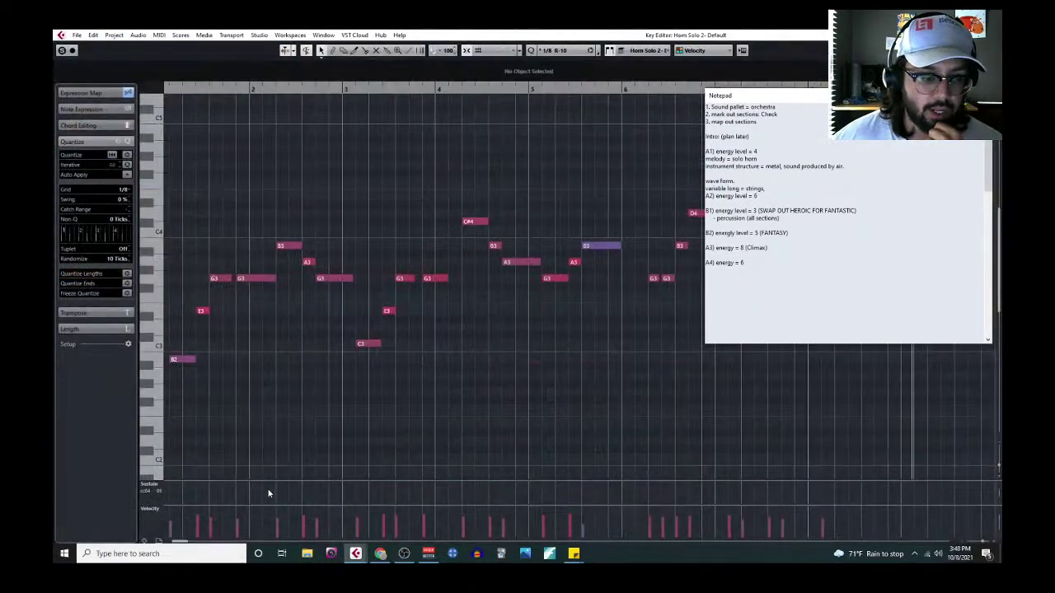
click(153, 490)
click(208, 258)
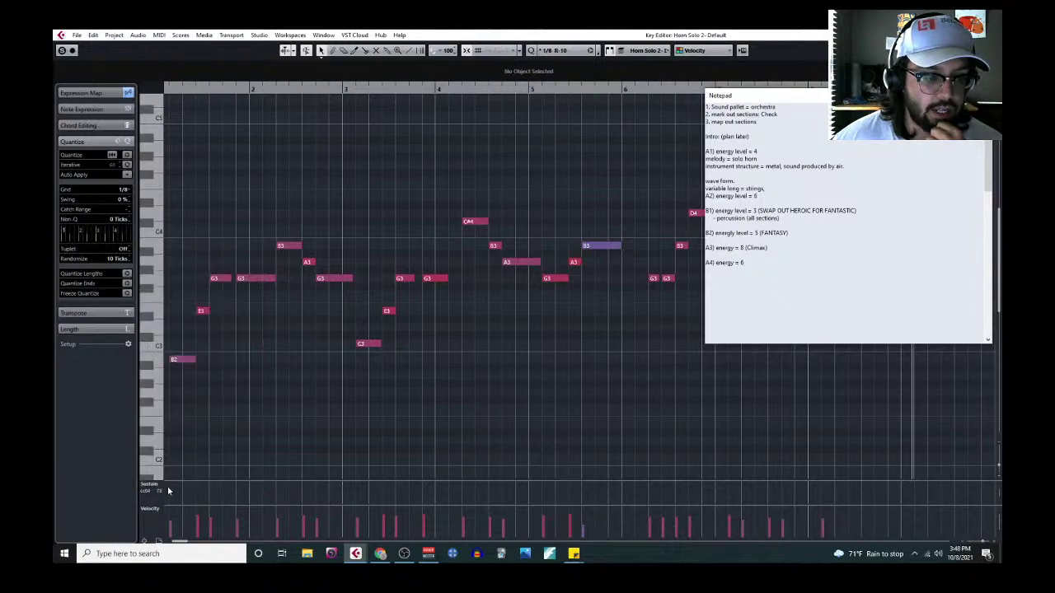
click(158, 487)
click(218, 259)
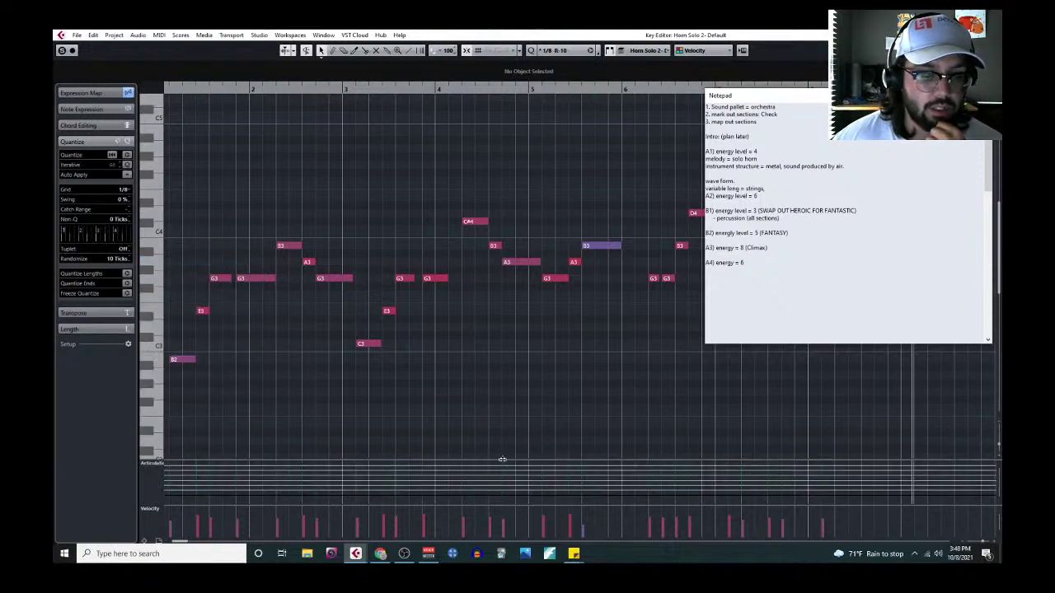
drag(504, 459, 519, 278)
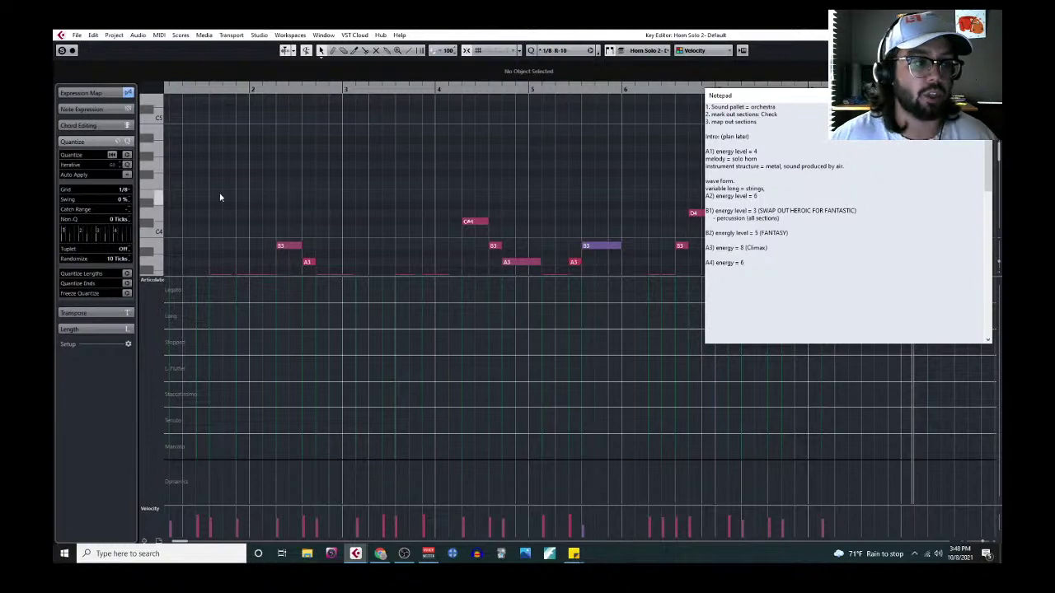
Step: Unfold the Expression Map section and shrink the articulation lane so the horn notes from bar 1 fit above it
click(81, 92)
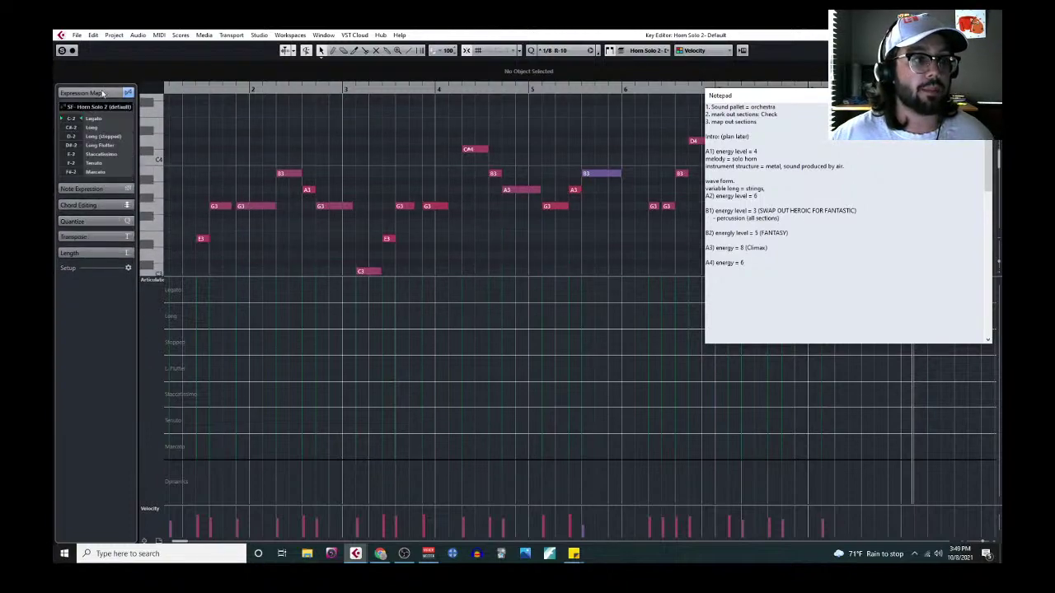
scroll(239, 178, left, 2)
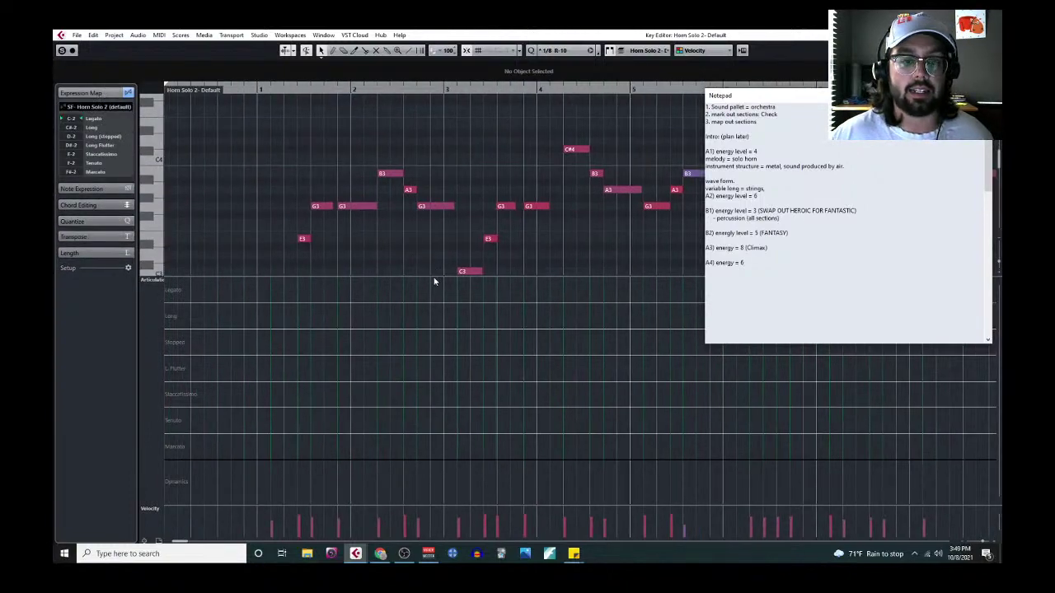
drag(438, 276, 416, 381)
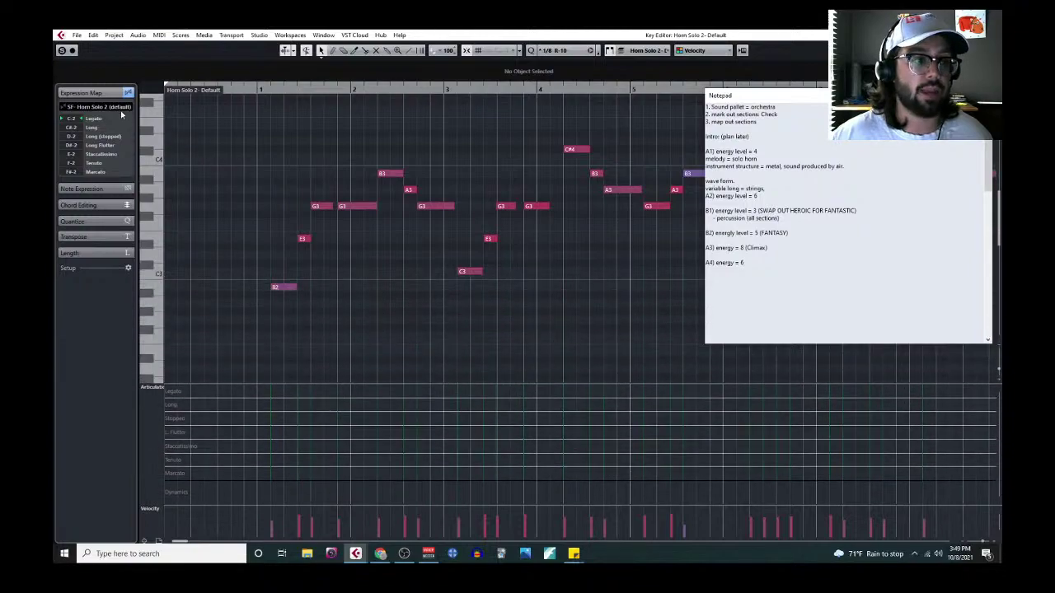
Step: Look through the list of expression maps and inspect the Horn Solo 2 sound slots in Expression Map Setup
click(115, 107)
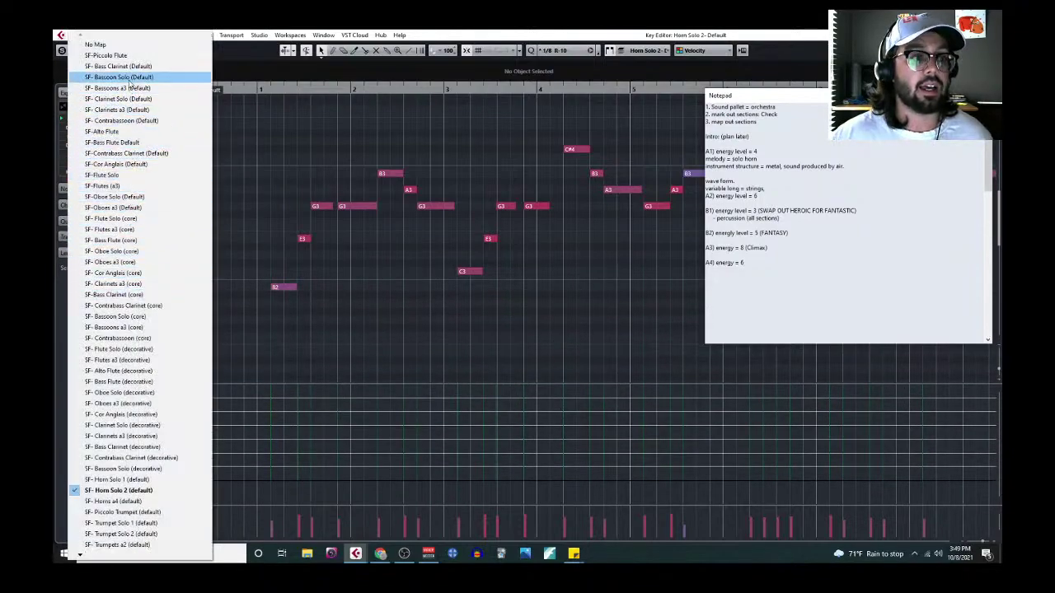
mouse_move(107, 559)
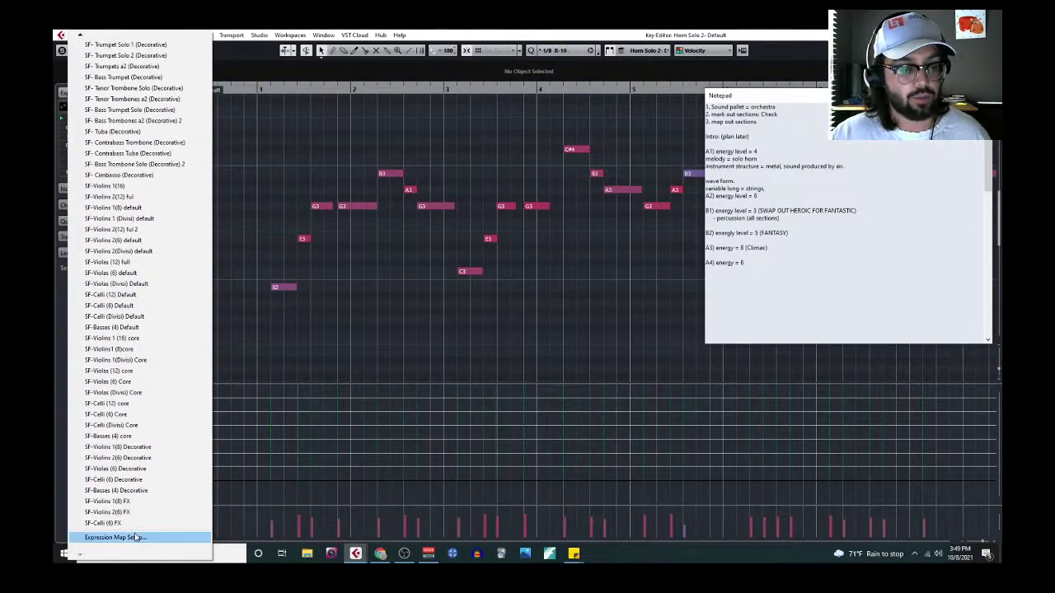
click(133, 538)
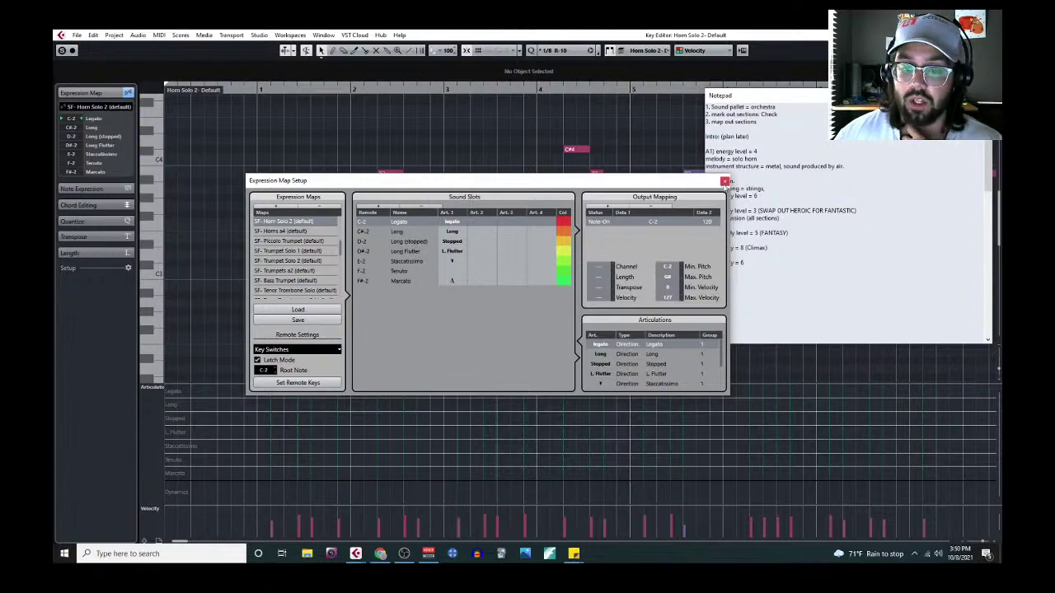
click(724, 182)
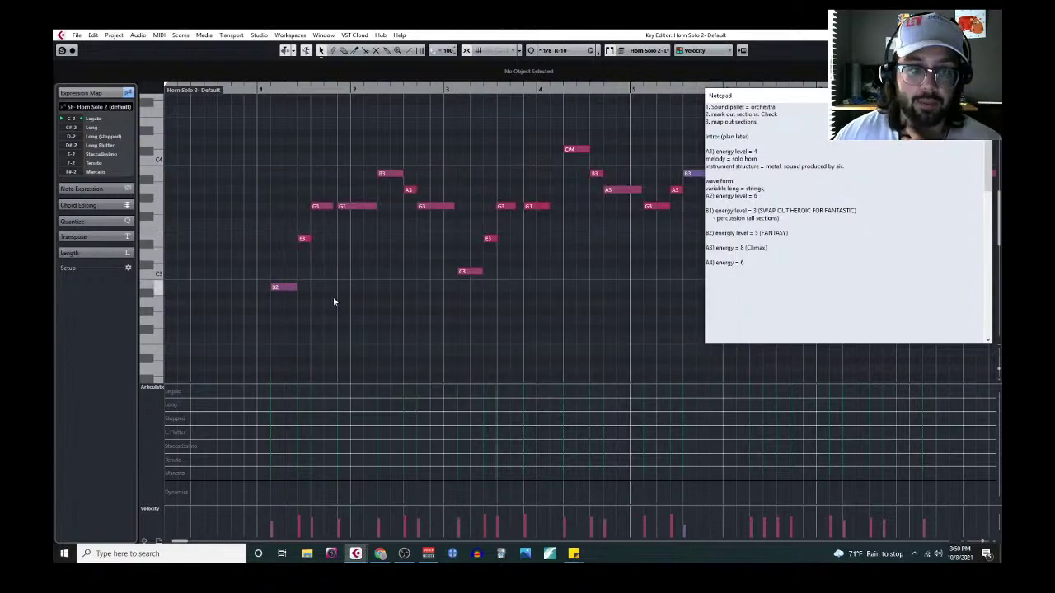
Step: Draw a Legato articulation from bar 1 across the Horn Solo 2 part and close the Key Editor
click(263, 388)
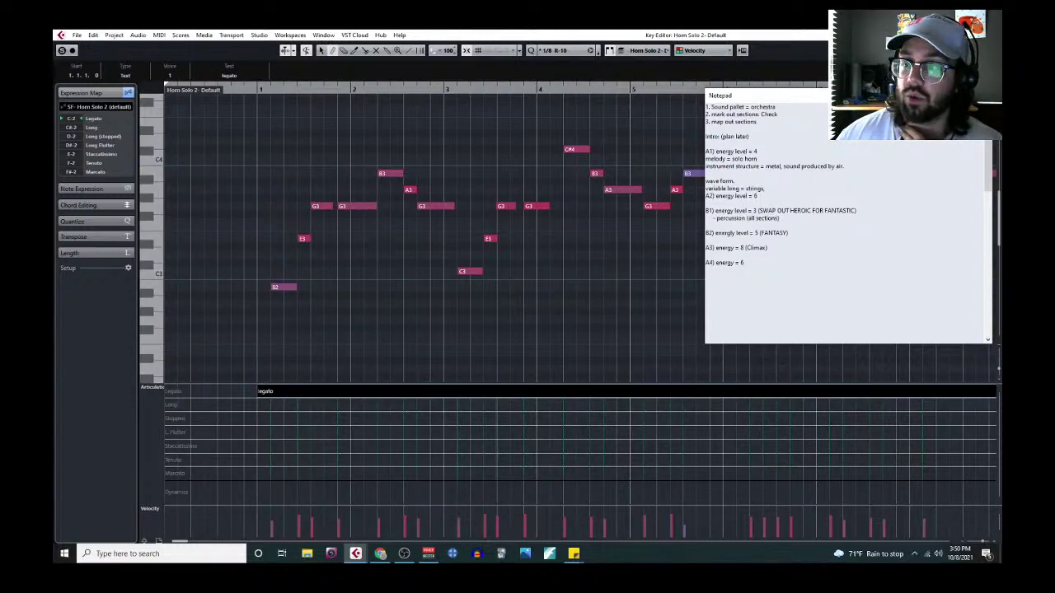
click(896, 363)
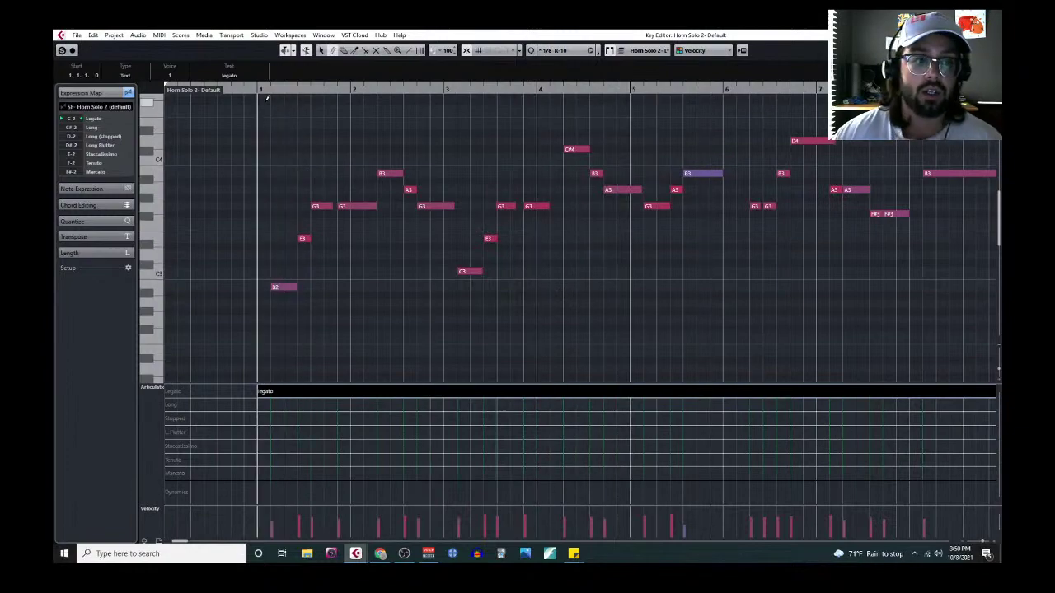
key(ctrl+w)
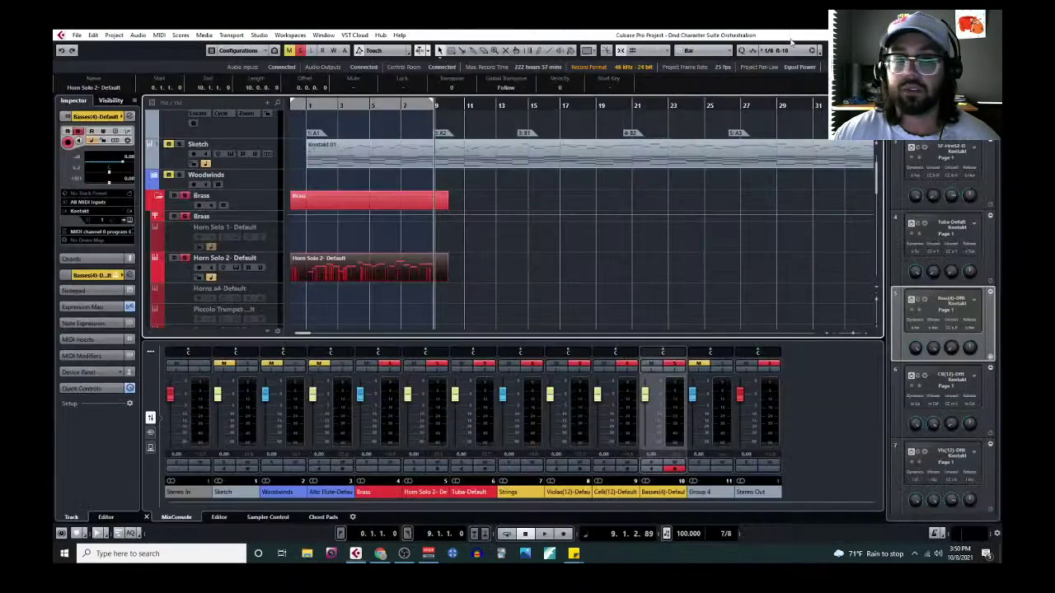
Step: Clear all solos, solo only the Horn Solo 2 track, and play its part from bar 1 in the Key Editor
click(290, 50)
click(185, 259)
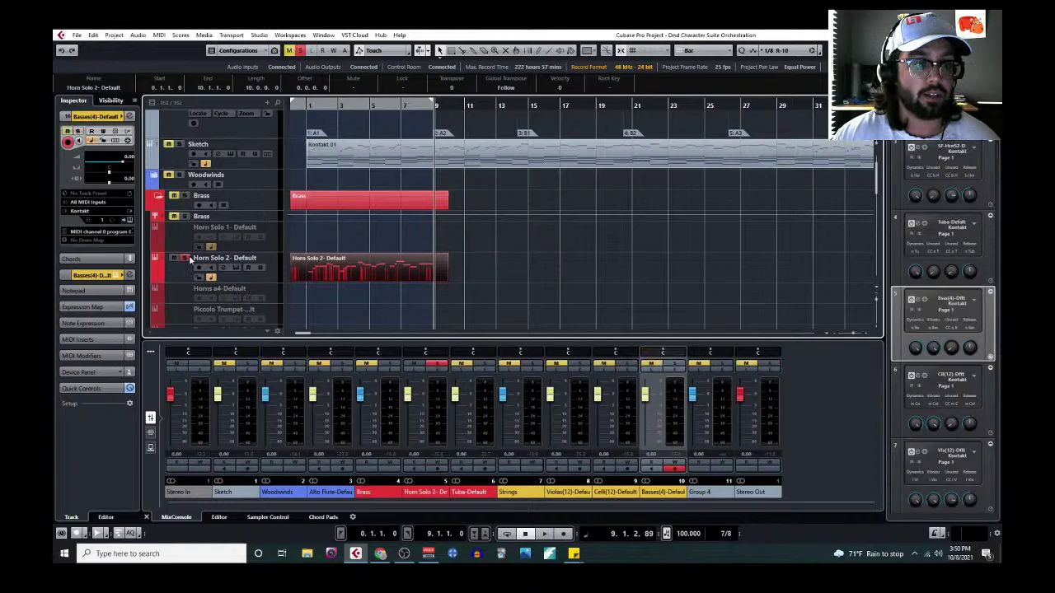
click(298, 105)
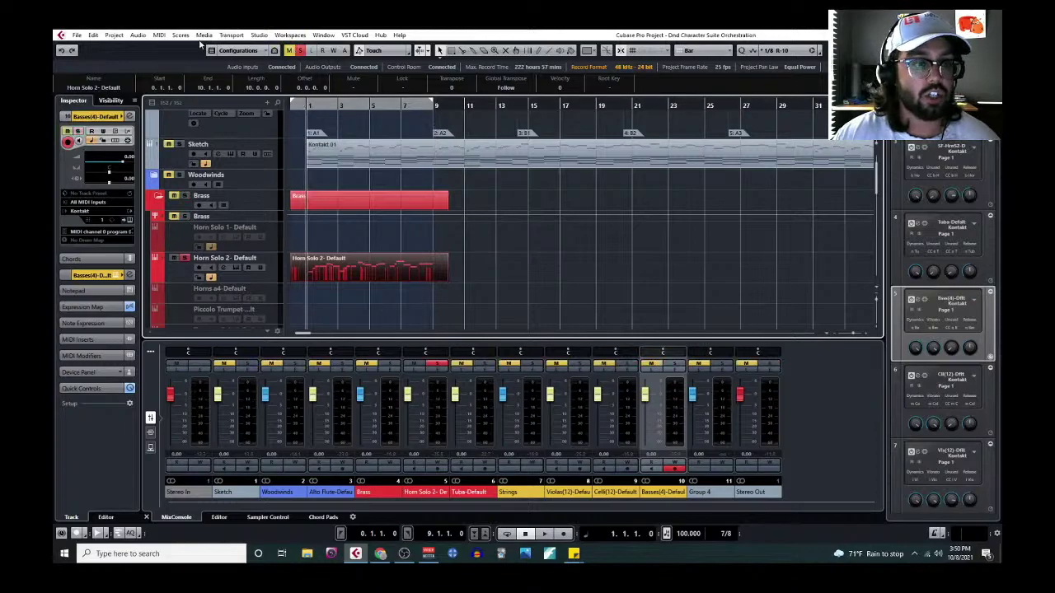
click(159, 35)
click(177, 48)
key(space)
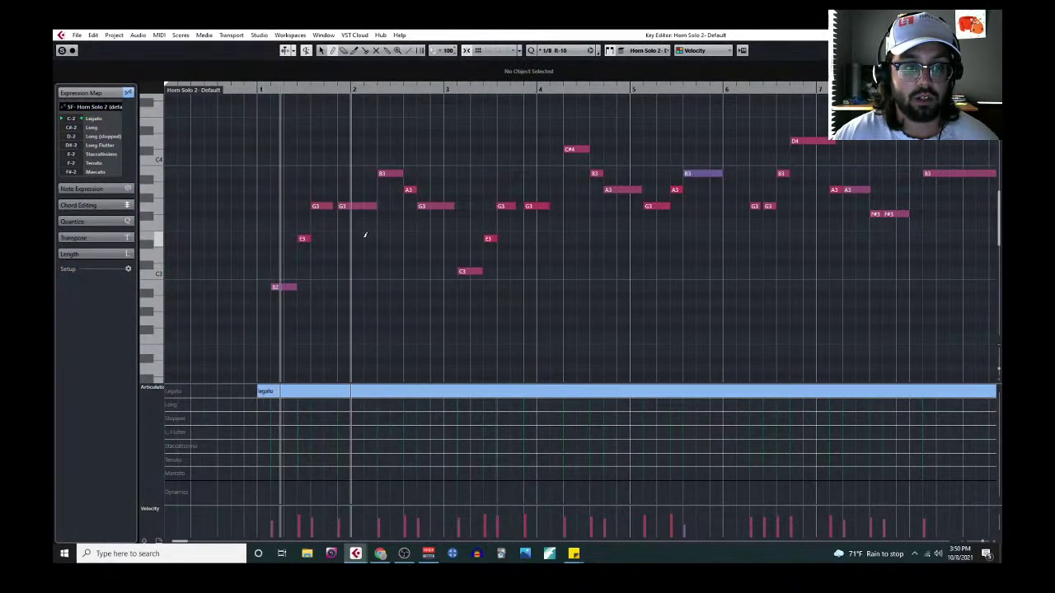
Step: Close the Key Editor, solo the inner Brass folder, and play the brass from bar 1
key(ctrl+w)
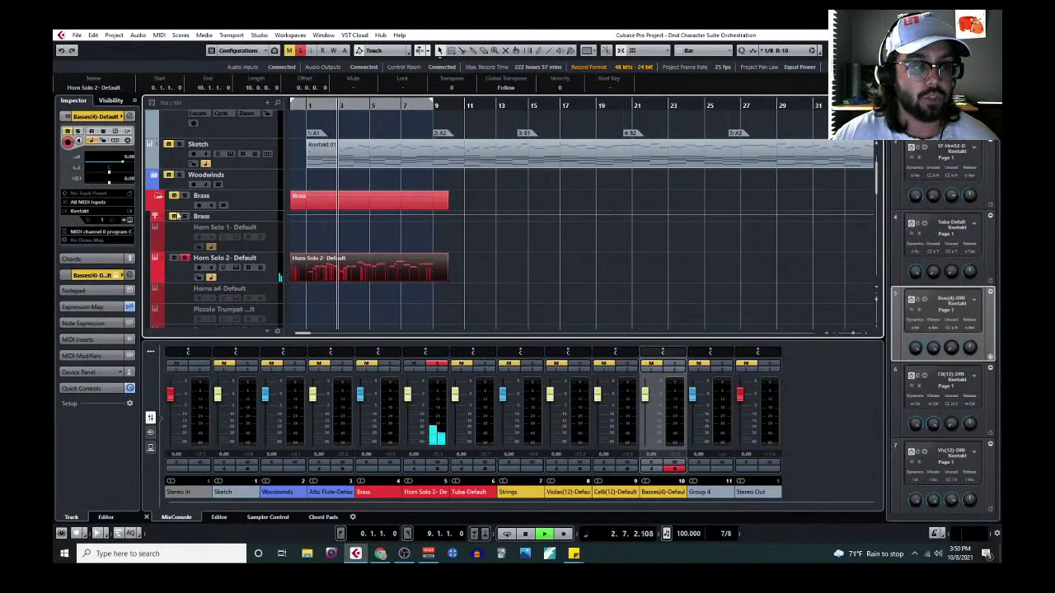
click(185, 216)
key(space)
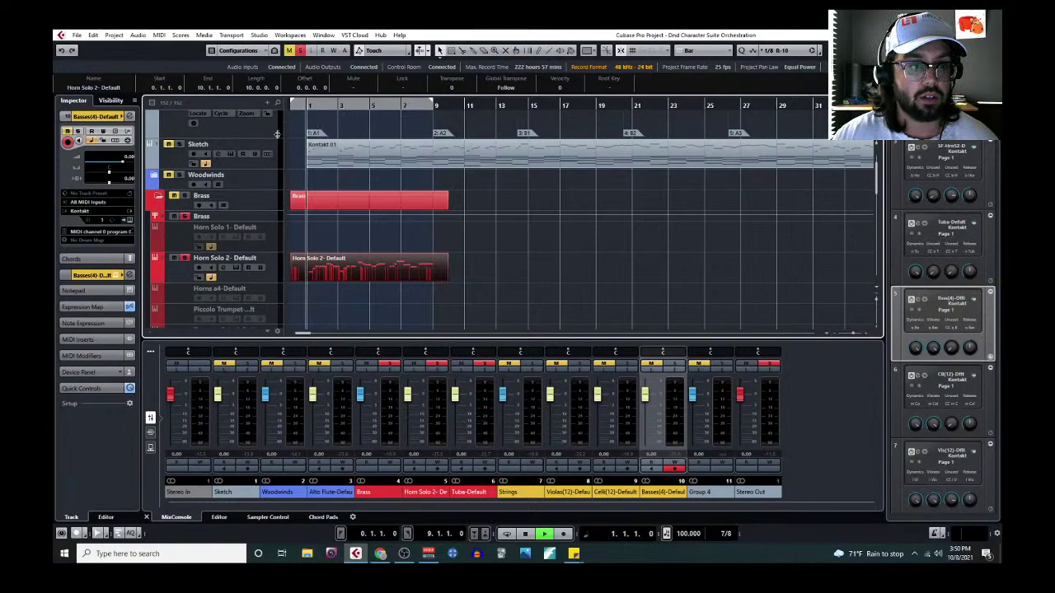
Step: Toggle the solo states of the Tuba and Brass folder during playback to compare the horn alone with the full brass
scroll(214, 214, down, 4)
click(185, 294)
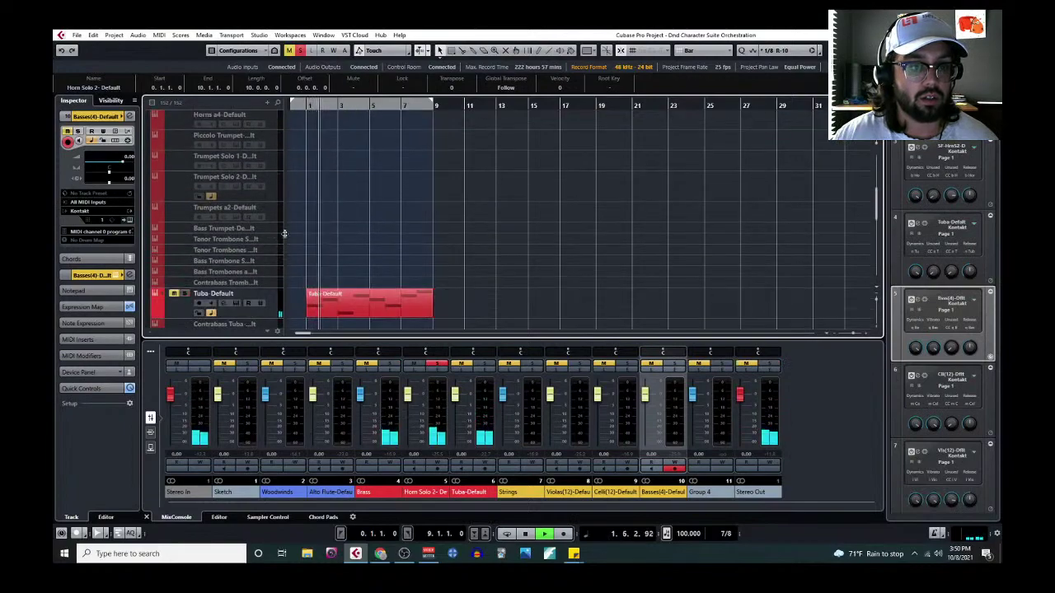
scroll(283, 234, up, 5)
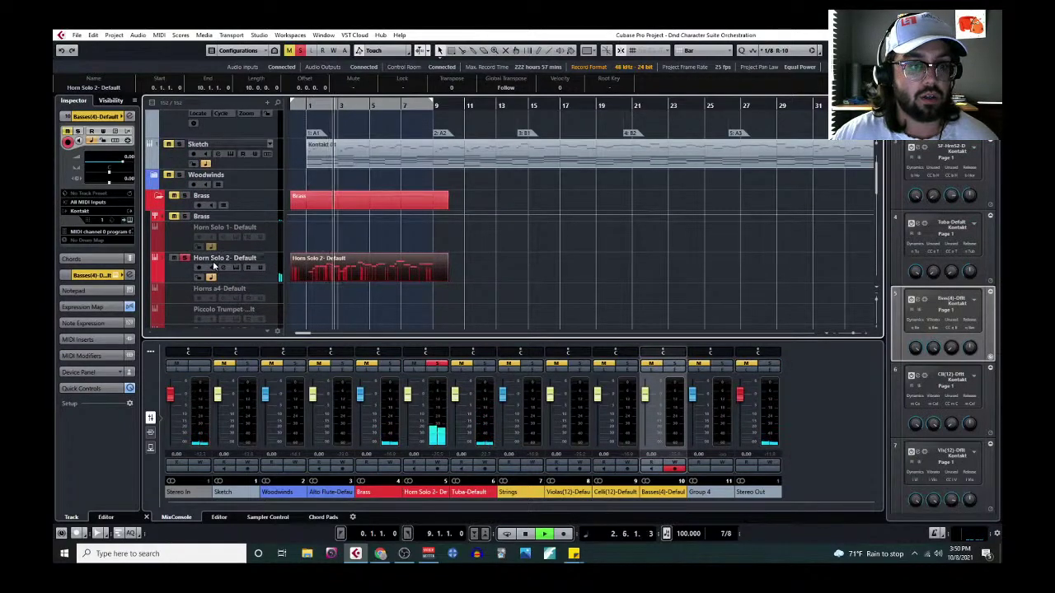
scroll(206, 247, down, 1)
click(179, 173)
scroll(251, 226, down, 3)
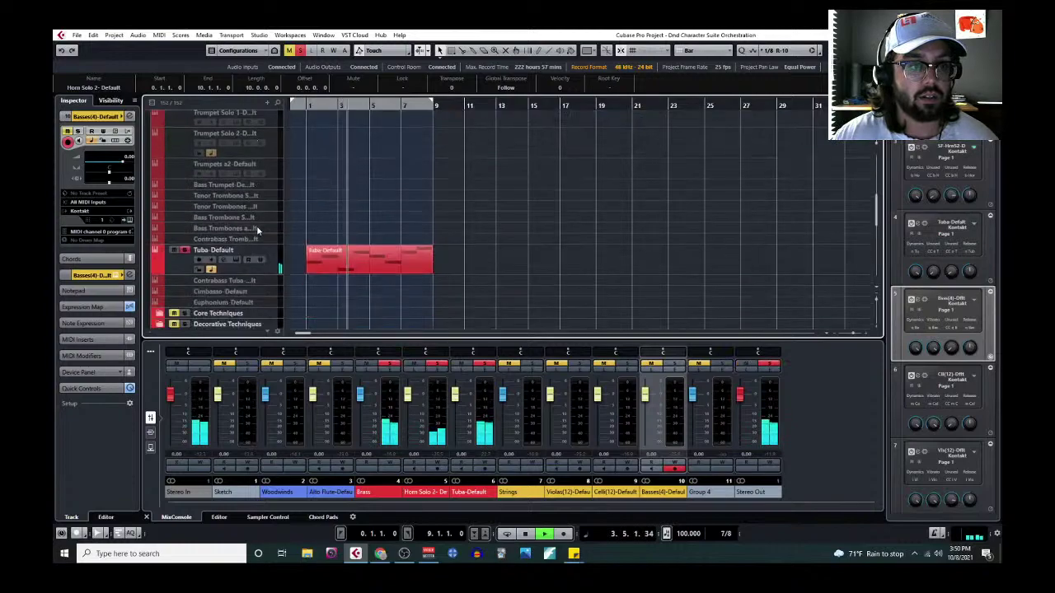
click(186, 251)
scroll(232, 206, up, 3)
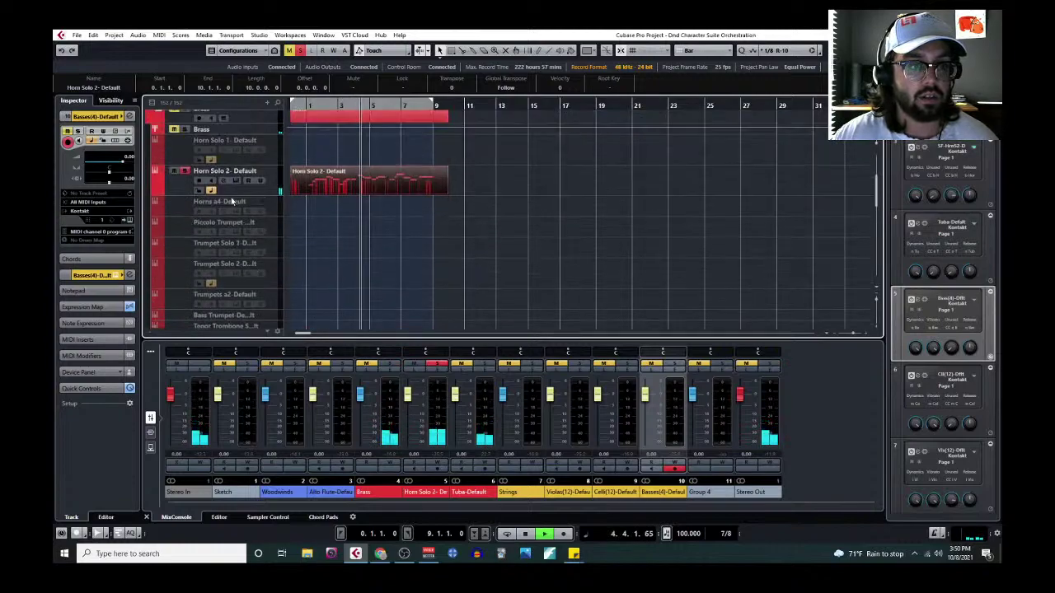
scroll(233, 202, up, 1)
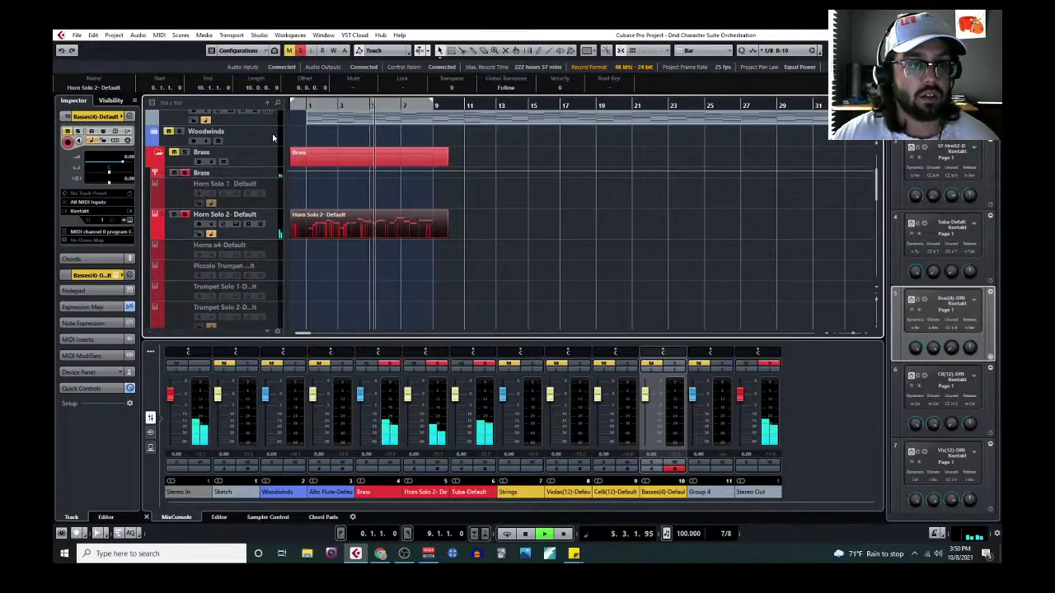
Step: Restart playback from bar 1 and reopen the Horn Solo 2 part in the Key Editor
click(303, 108)
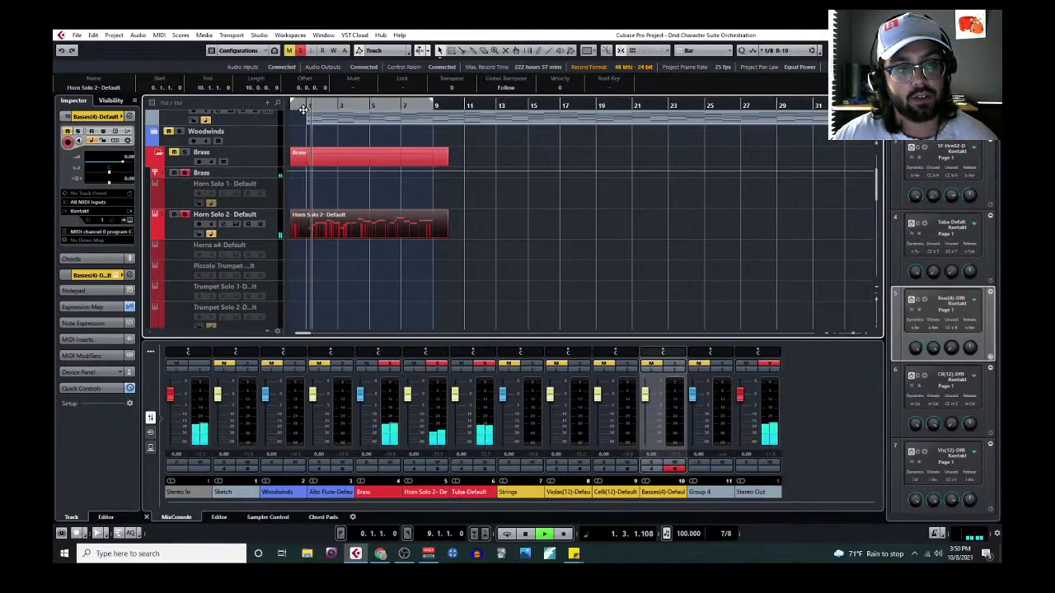
click(159, 36)
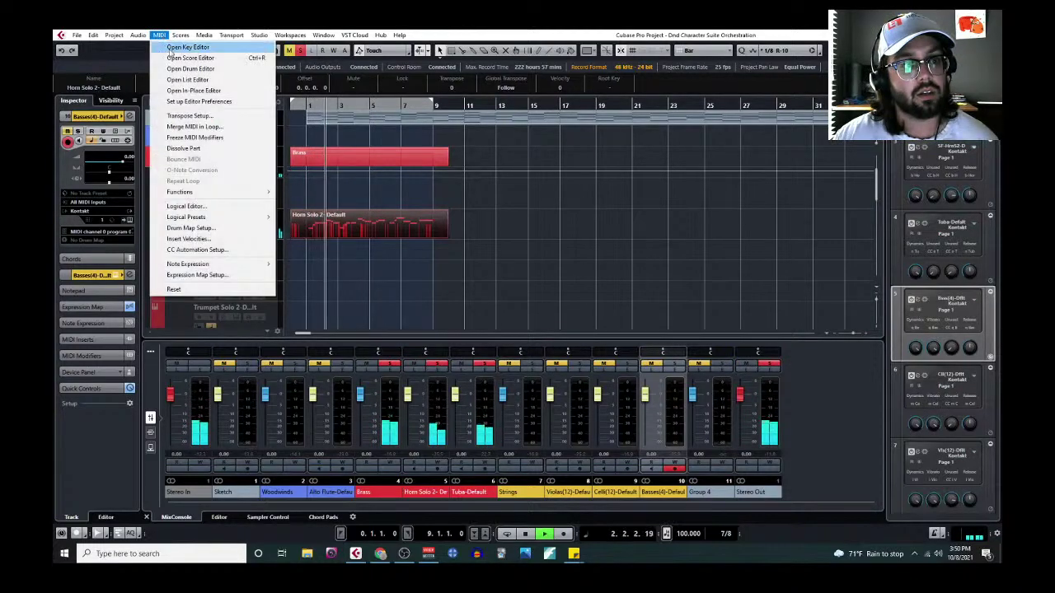
click(170, 48)
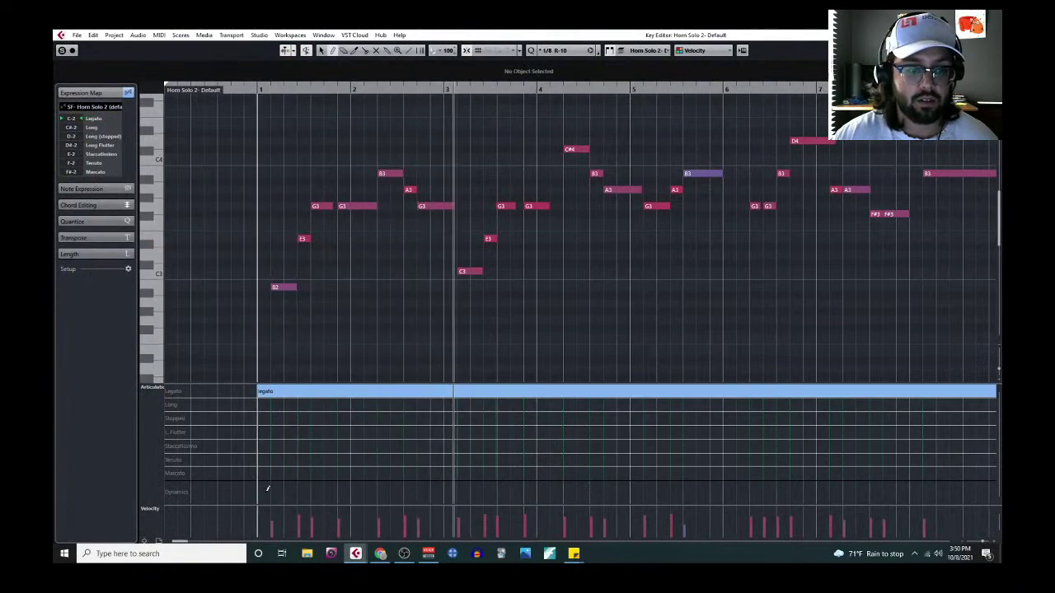
Step: Set the dynamics mapping to send volume on CC 11 (Expression) and a controller on CC 1 (Modulation)
click(155, 386)
click(186, 384)
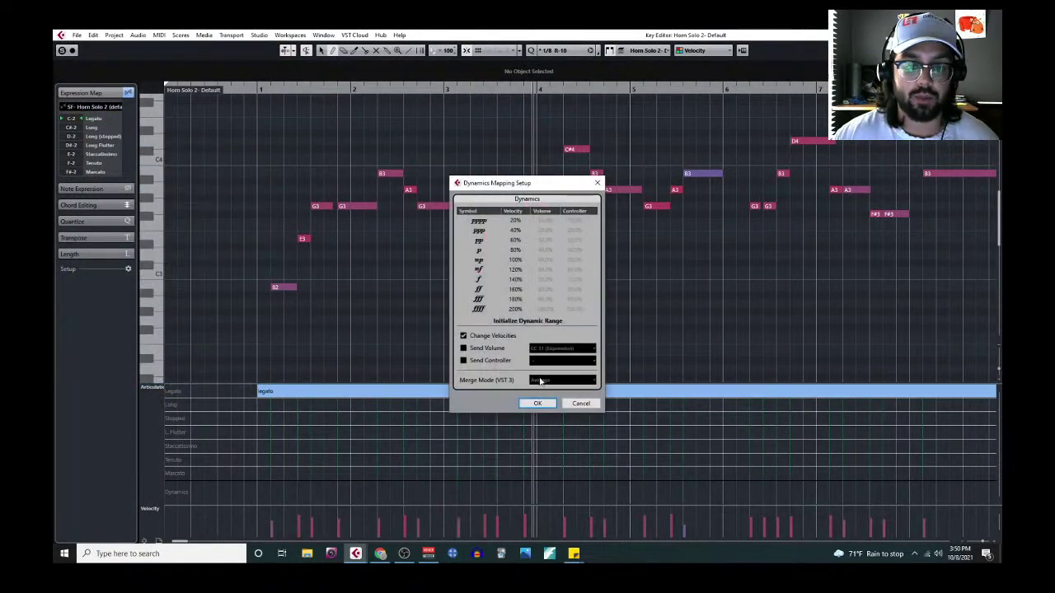
click(463, 348)
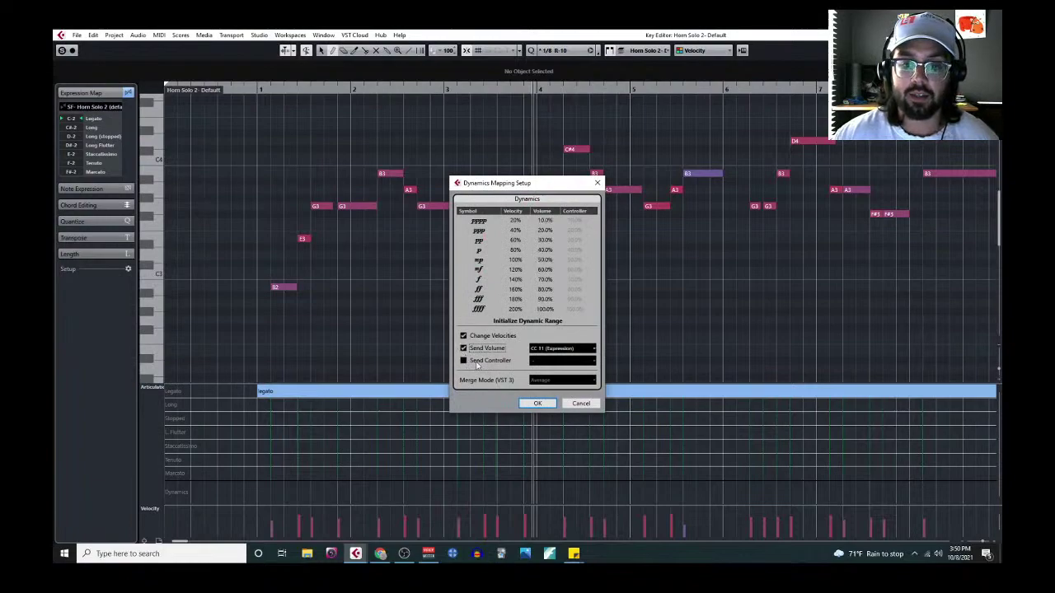
click(464, 361)
click(560, 372)
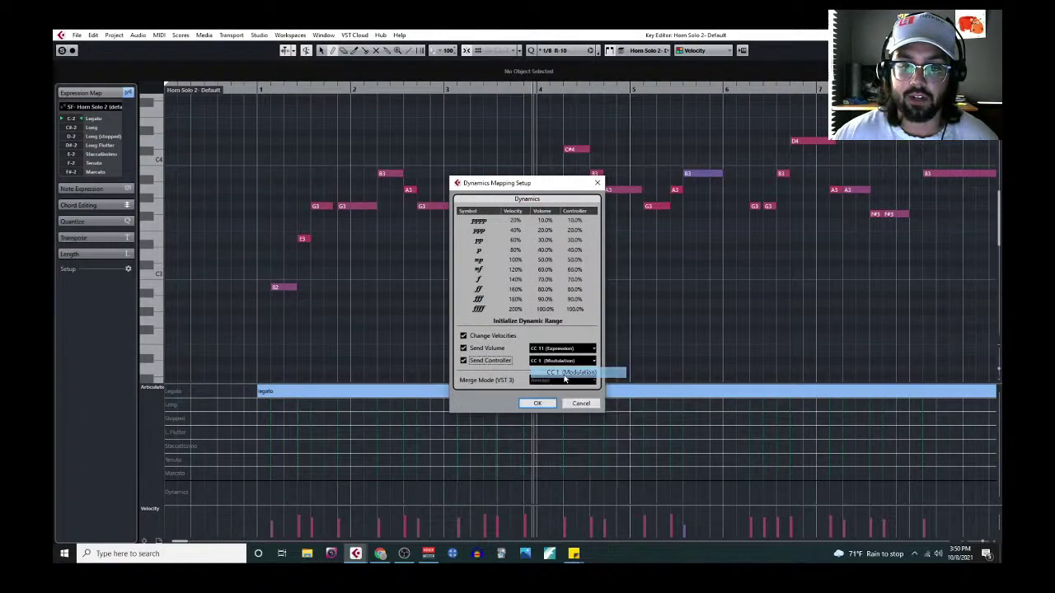
click(536, 403)
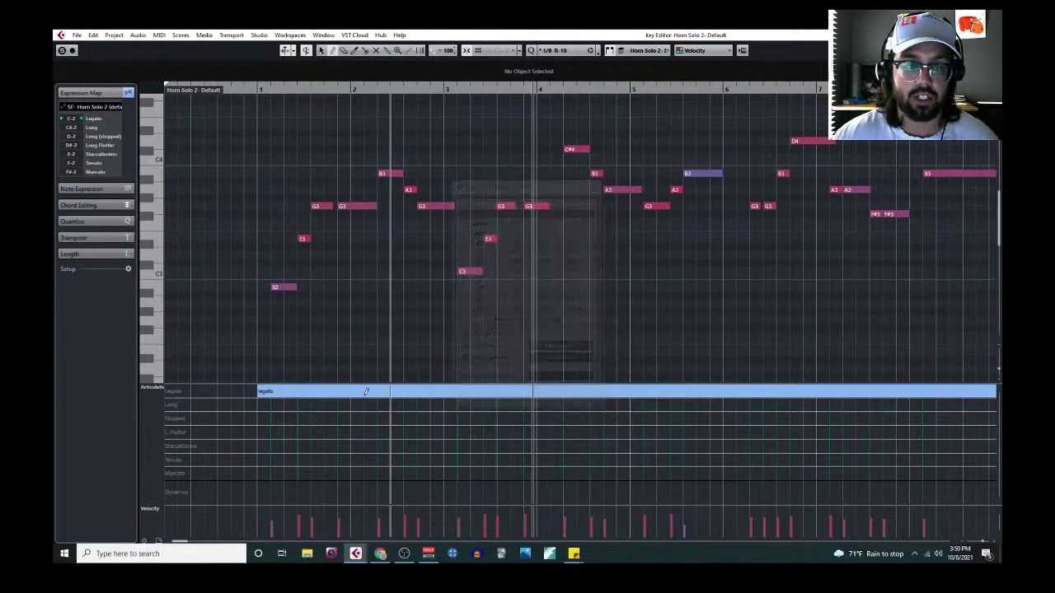
Step: Draw a forte (f) dynamic from bar 1 across the Horn Solo 2 part
click(264, 491)
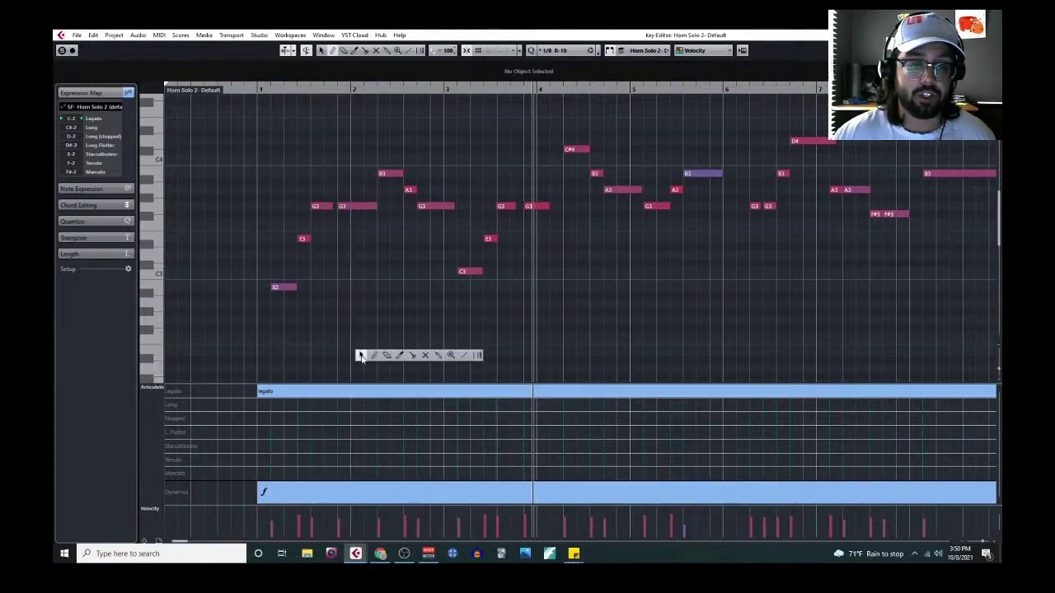
key(g)
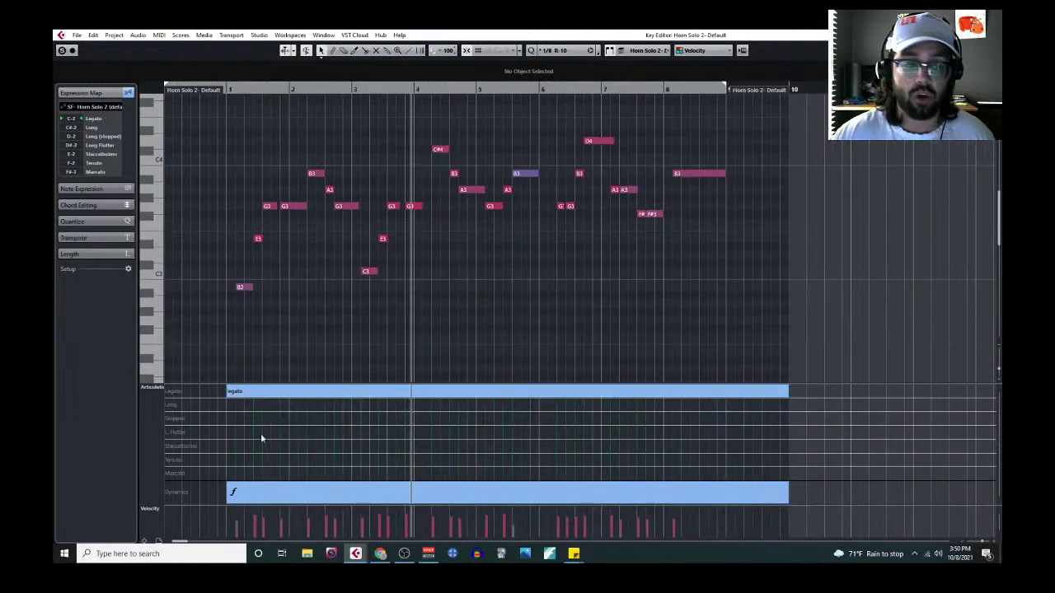
Step: Review the dynamics mapping values and controller assignments of the Horn Solo 2 part
click(162, 392)
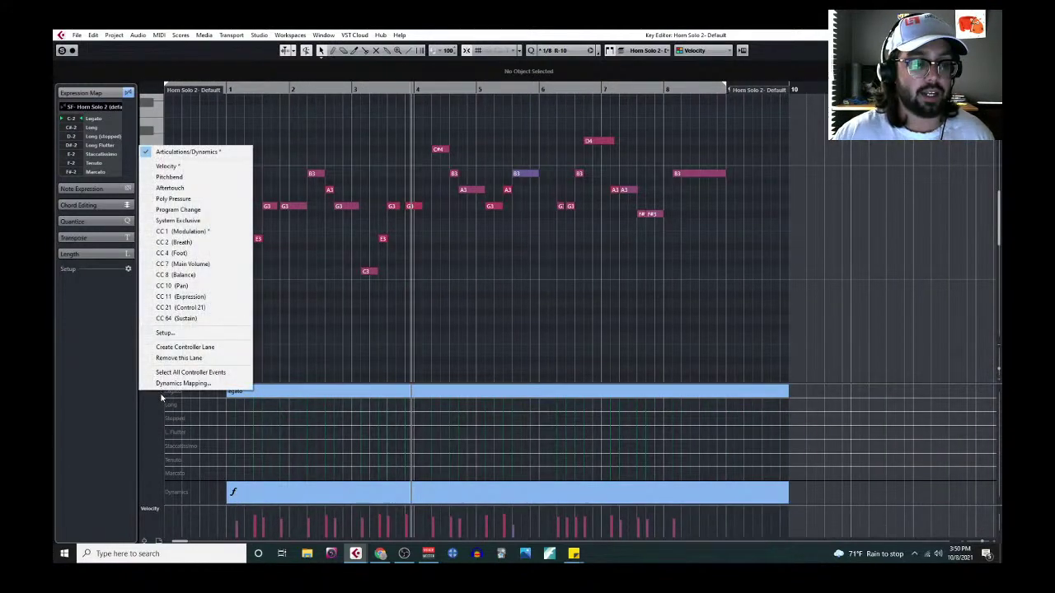
click(169, 384)
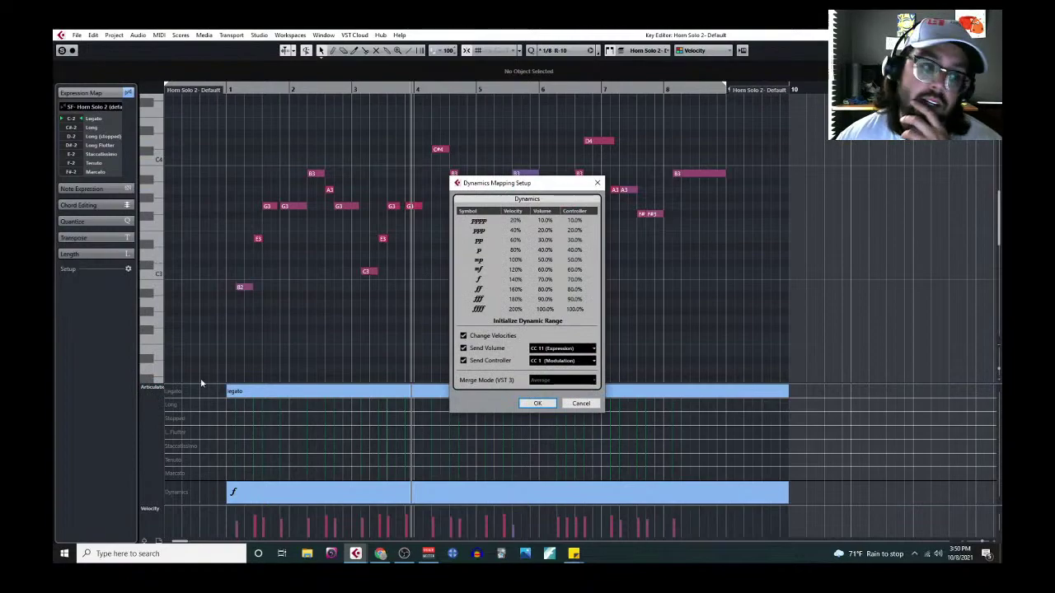
click(581, 403)
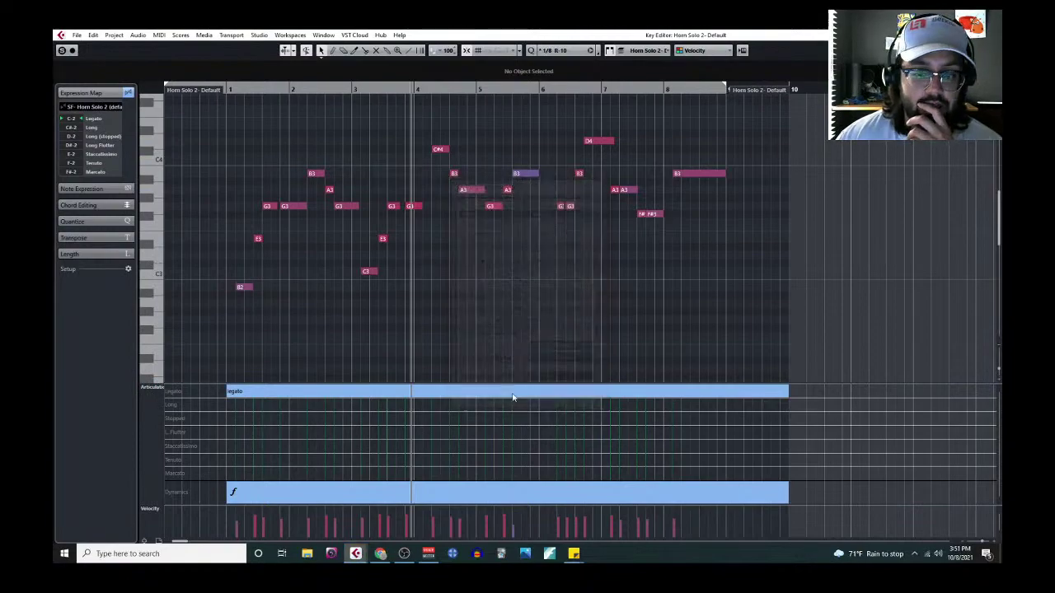
Step: Try turning off Change Velocities in the Horn Solo 2 dynamics mapping, keeping CC 1 (Modulation) as the sent controller
click(162, 392)
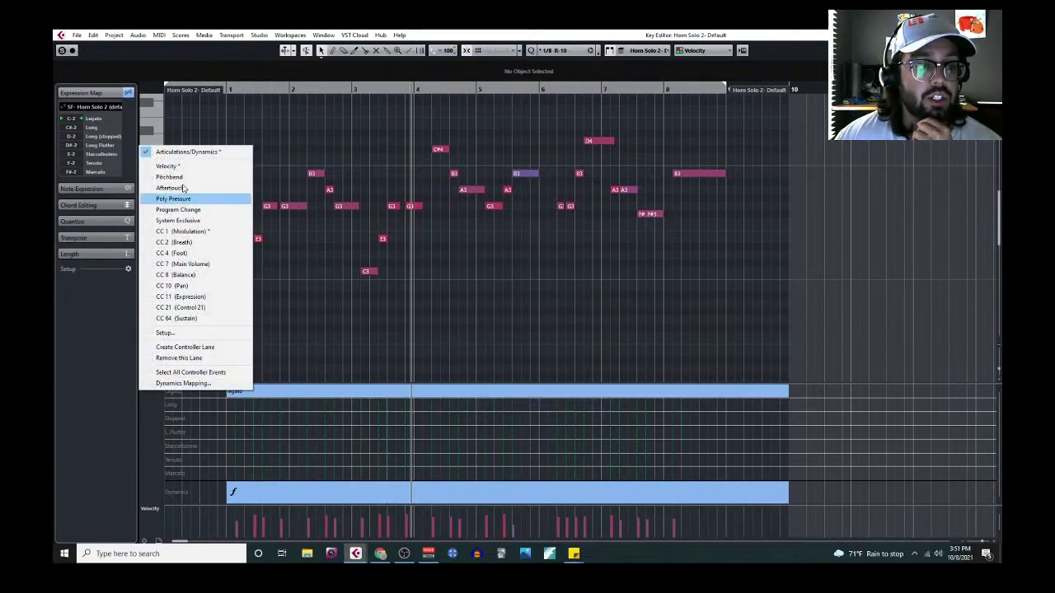
click(183, 383)
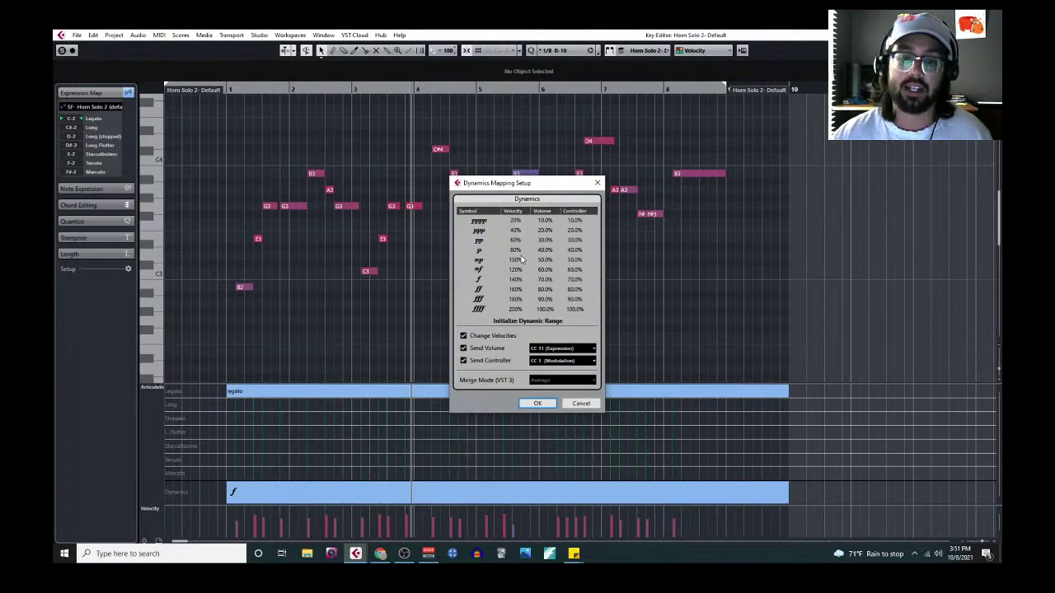
click(463, 336)
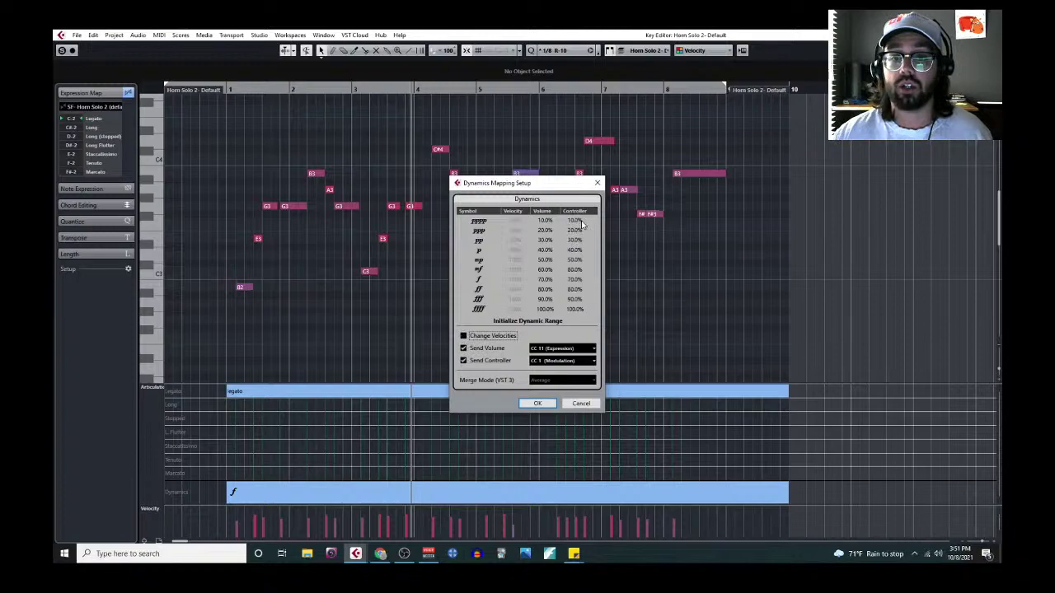
click(579, 360)
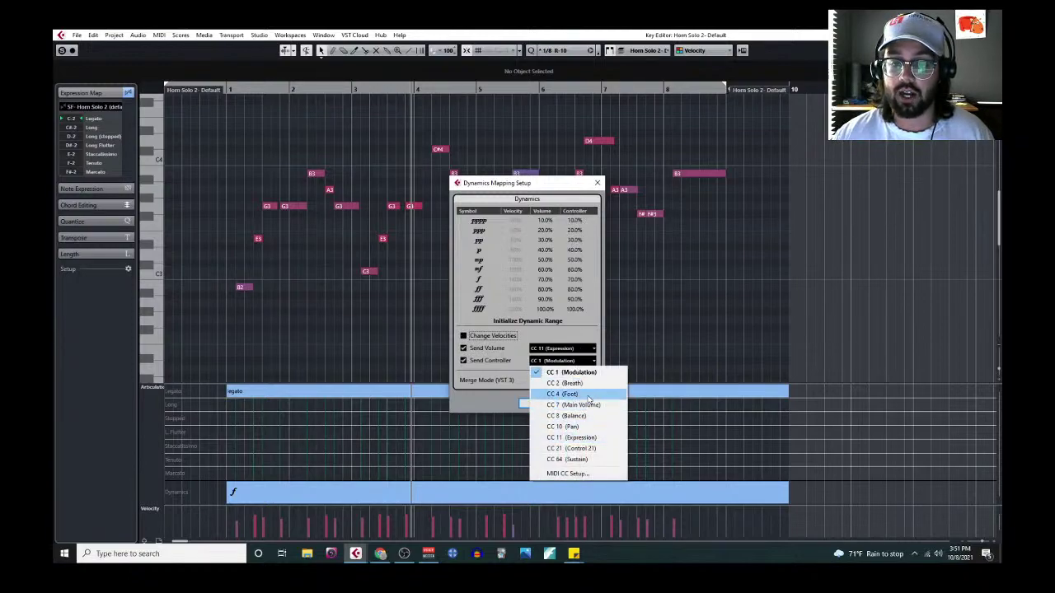
click(590, 373)
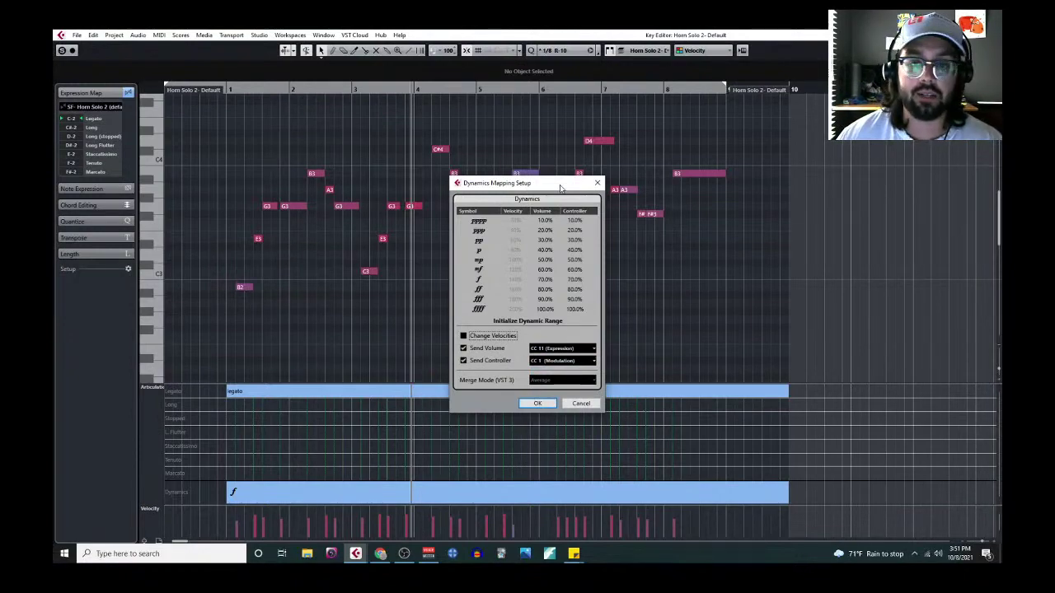
click(596, 182)
Step: Play the Horn Solo 2 part from bar 1 to its end to hear the forte dynamic
click(352, 206)
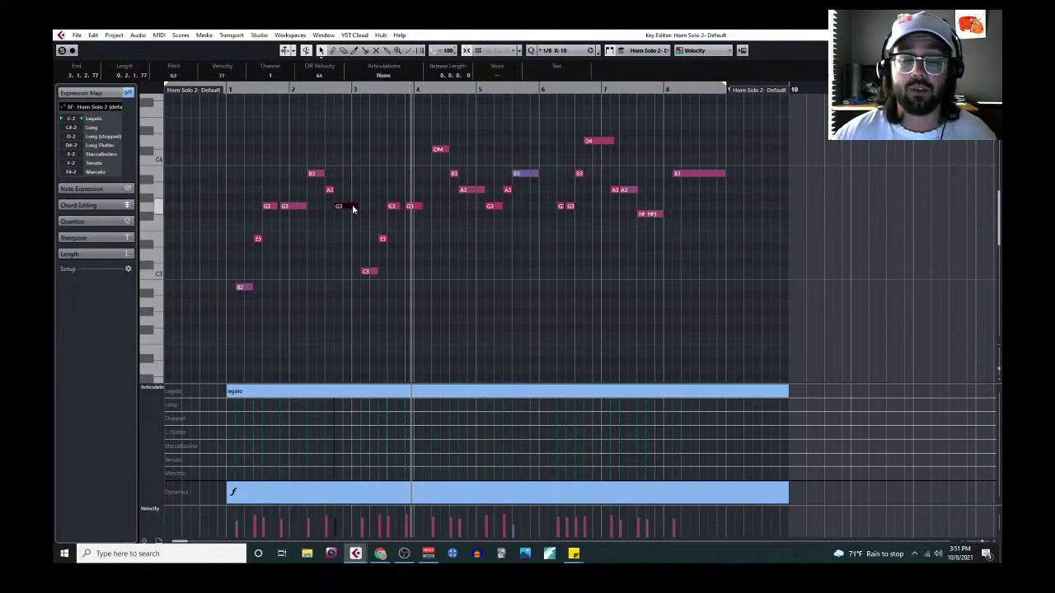
click(370, 239)
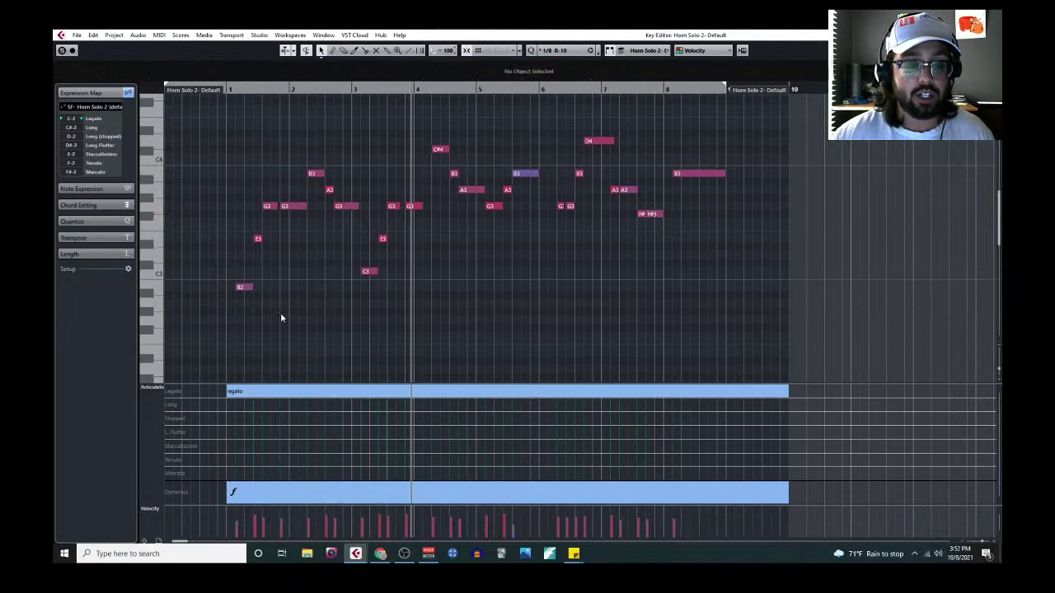
click(226, 89)
key(space)
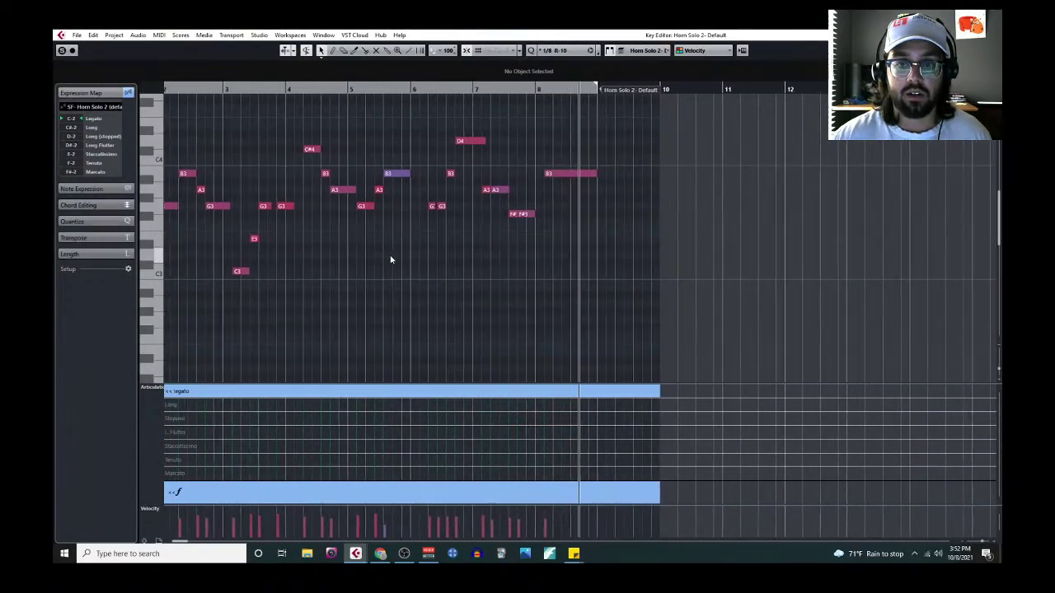
key(space)
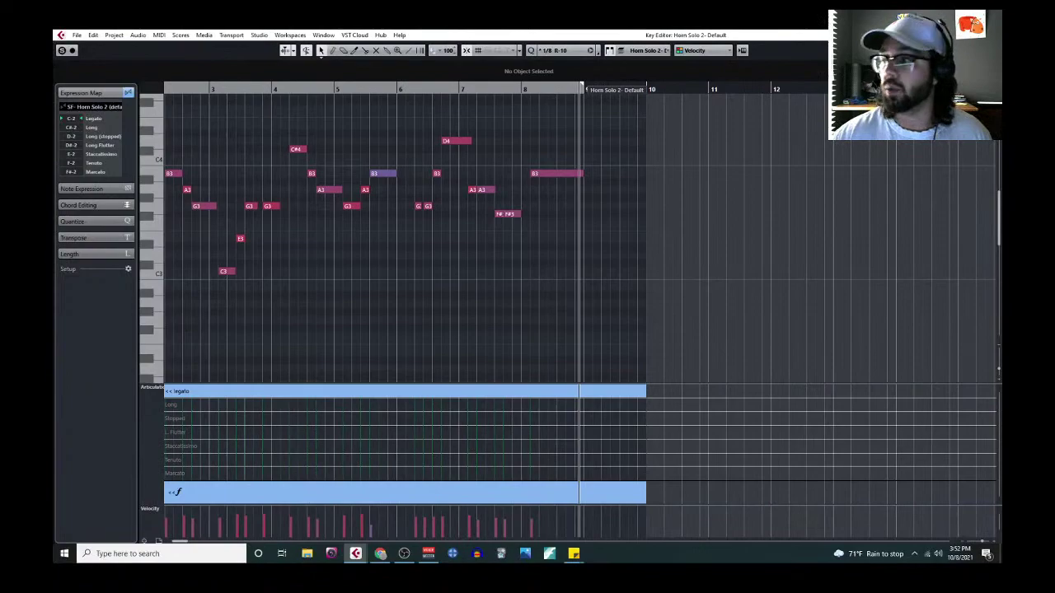
Step: Return to the project window and solo the Sketch track in place of its mute
key(Return)
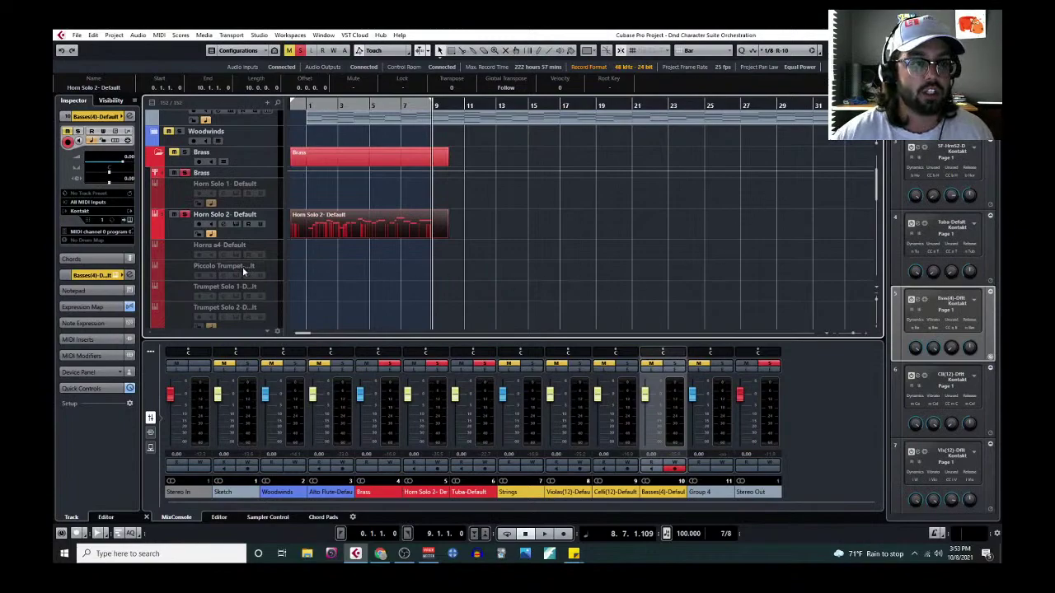
scroll(242, 266, up, 2)
click(171, 161)
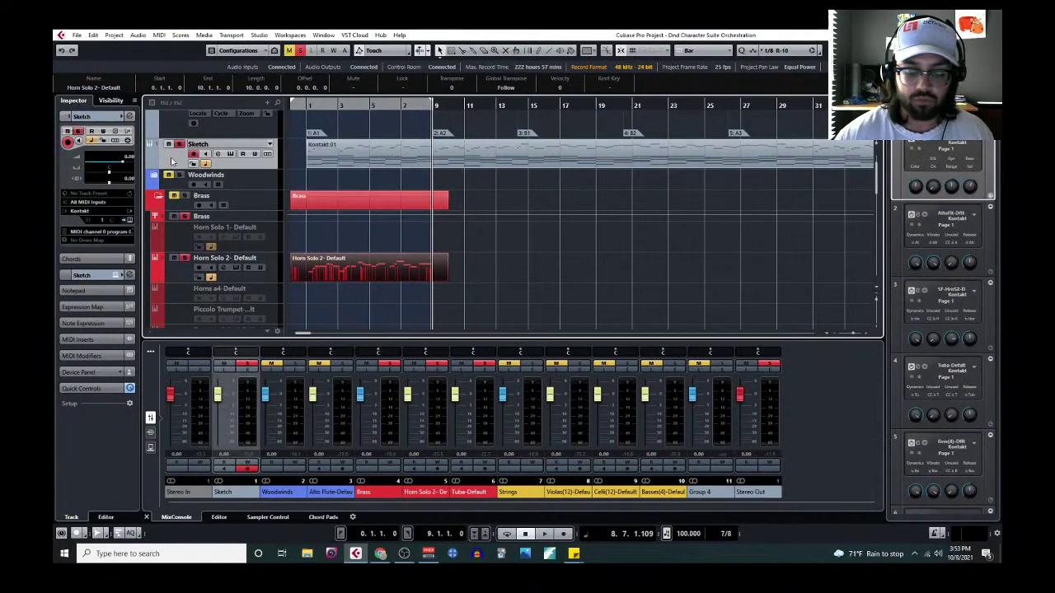
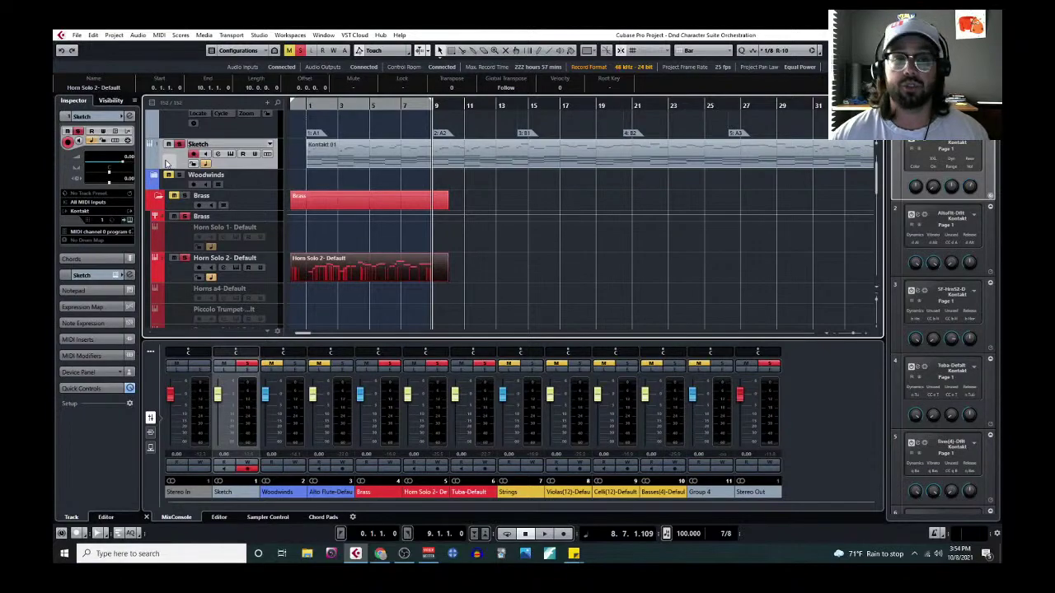
Step: Open the Tuba part in the Key Editor
scroll(314, 272, down, 12)
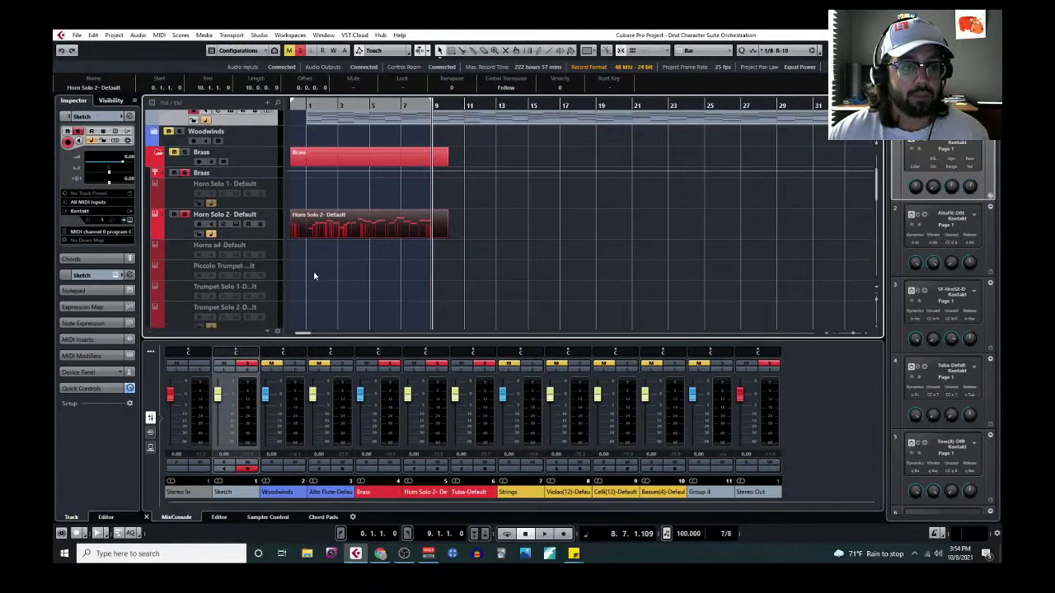
scroll(309, 253, up, 2)
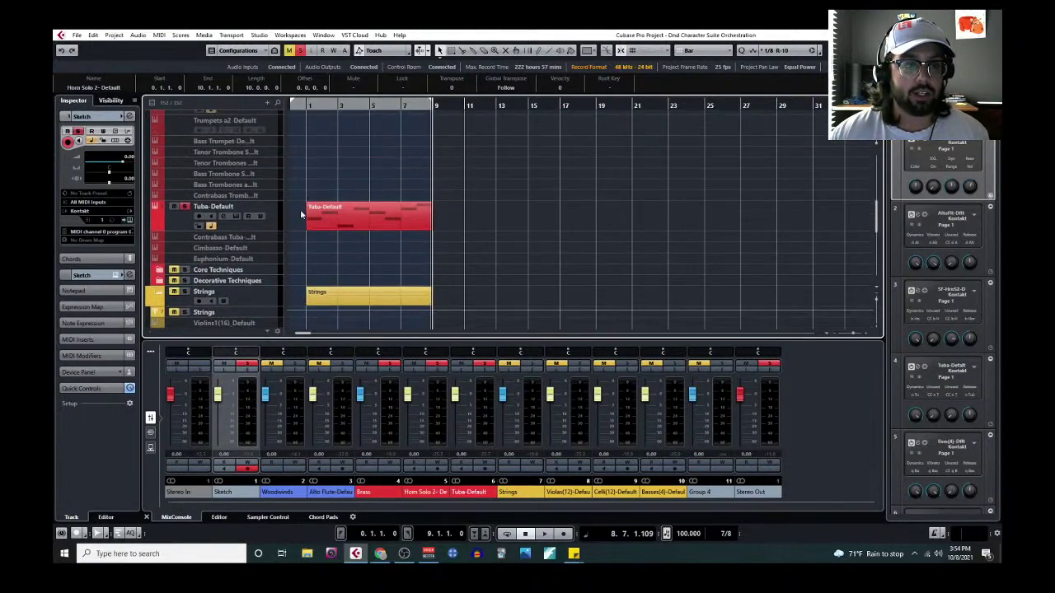
click(313, 216)
click(159, 35)
click(186, 47)
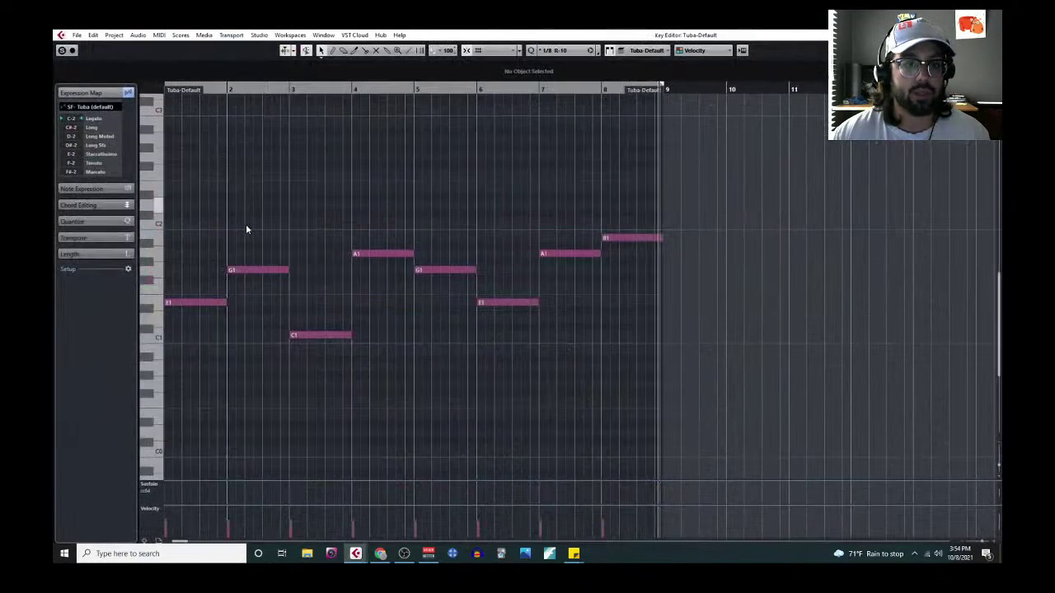
Step: Show the Articulations/Dynamics lane for the Tuba part and enlarge it until every articulation row is readable
click(151, 486)
click(186, 260)
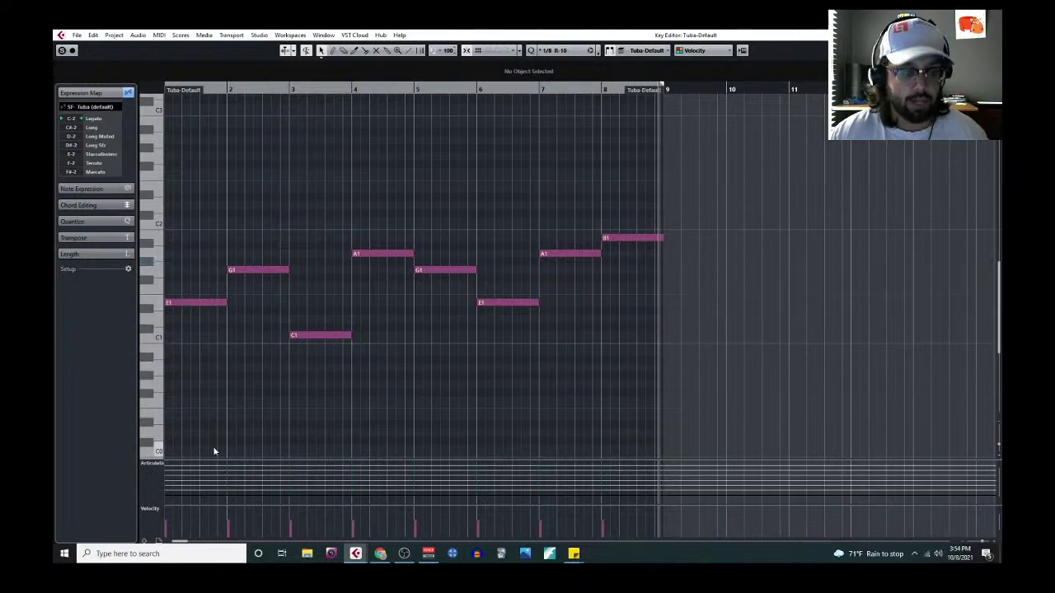
scroll(214, 448, left, 2)
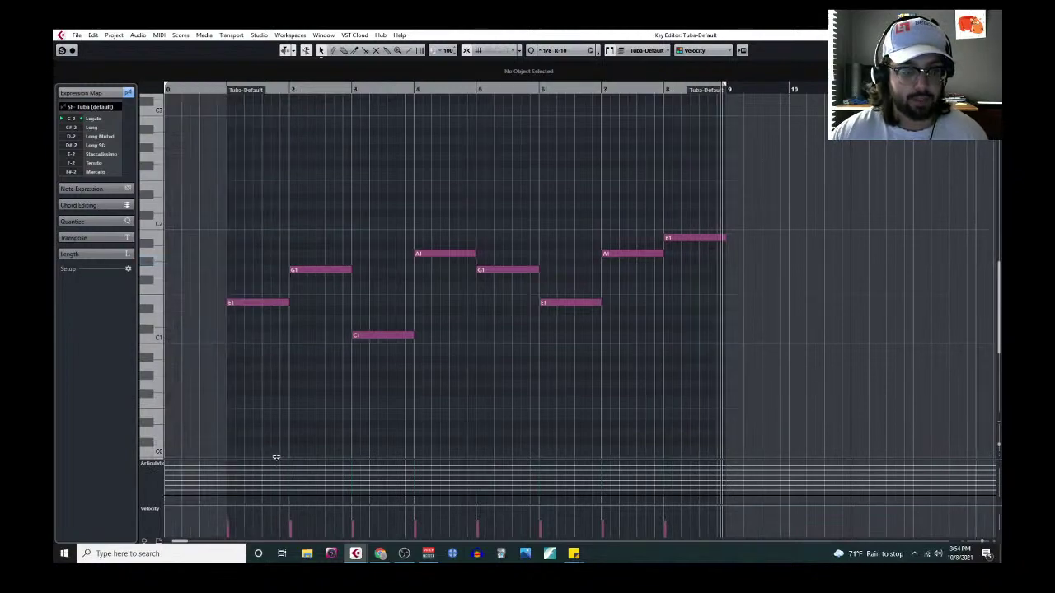
drag(278, 459, 306, 328)
Step: Draw a mezzo-piano (mp) dynamic from bar 1 across the whole Tuba part
right_click(272, 252)
click(278, 252)
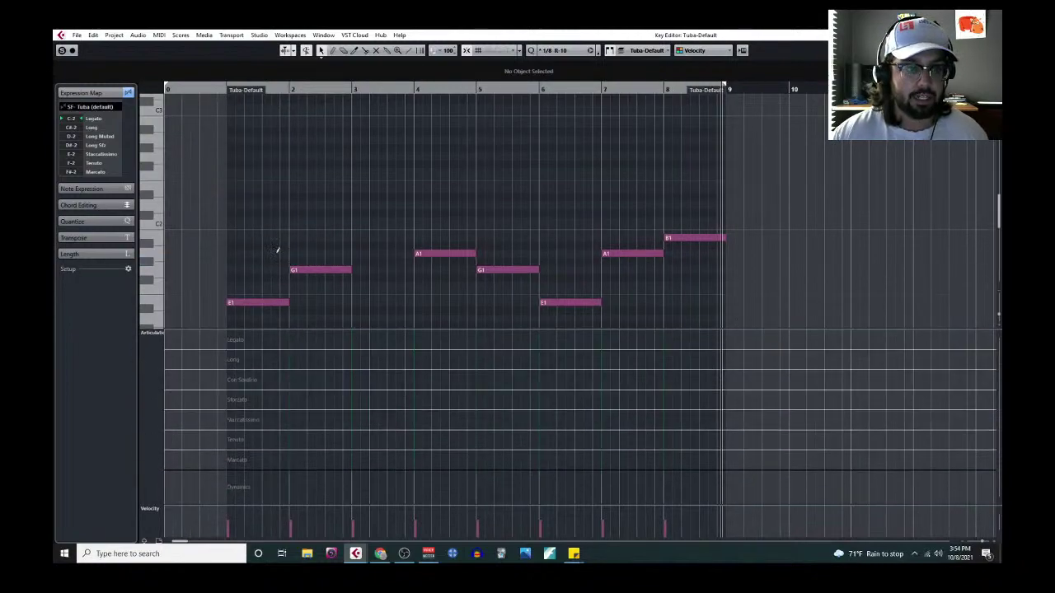
click(234, 484)
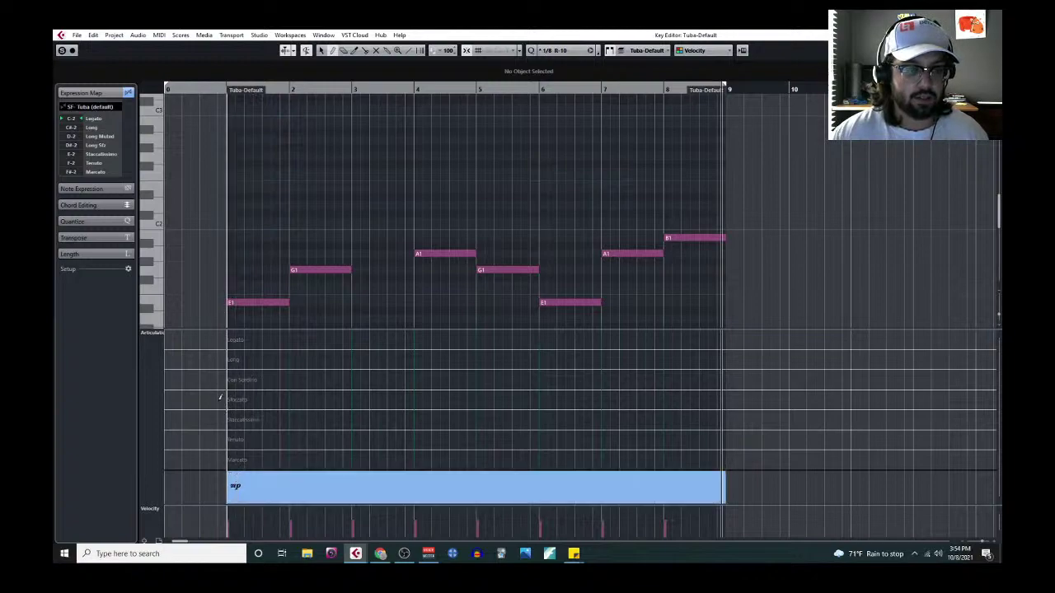
Step: Set the Tuba part's dynamics mapping to send its controller on CC 1 (Modulation)
click(161, 332)
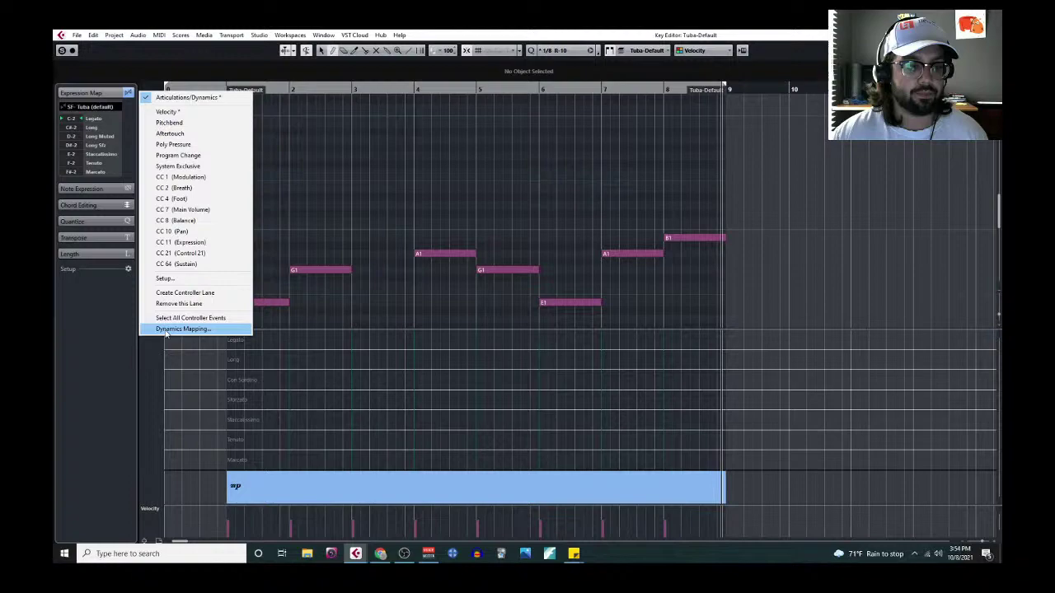
click(167, 330)
click(563, 360)
click(571, 375)
click(536, 403)
Step: Play the arrangement in the project window while muting the Sketch track and soloing the Strings folder
key(space)
key(ctrl+e)
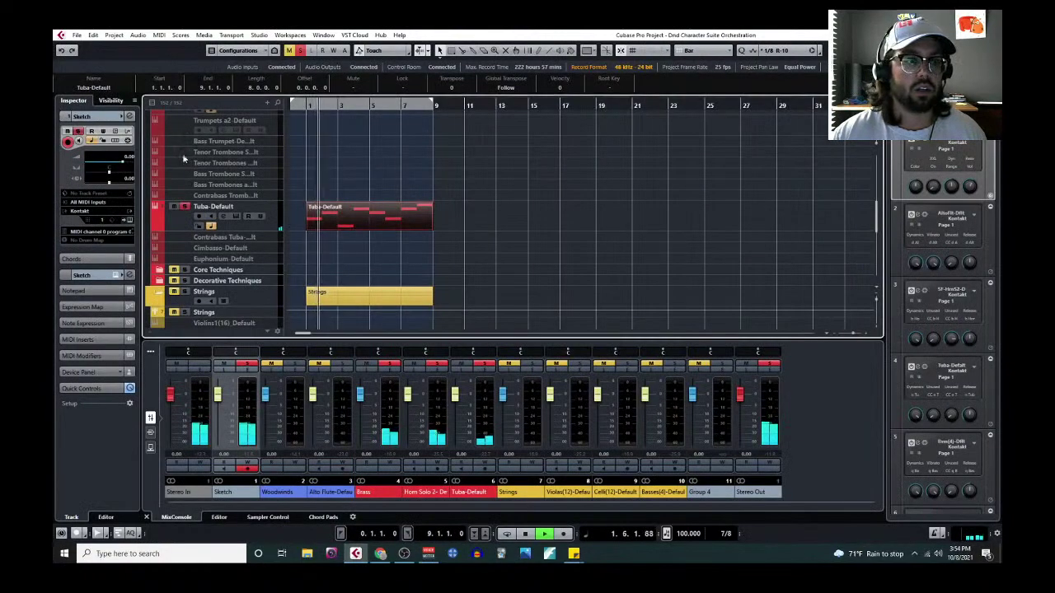
scroll(184, 159, up, 10)
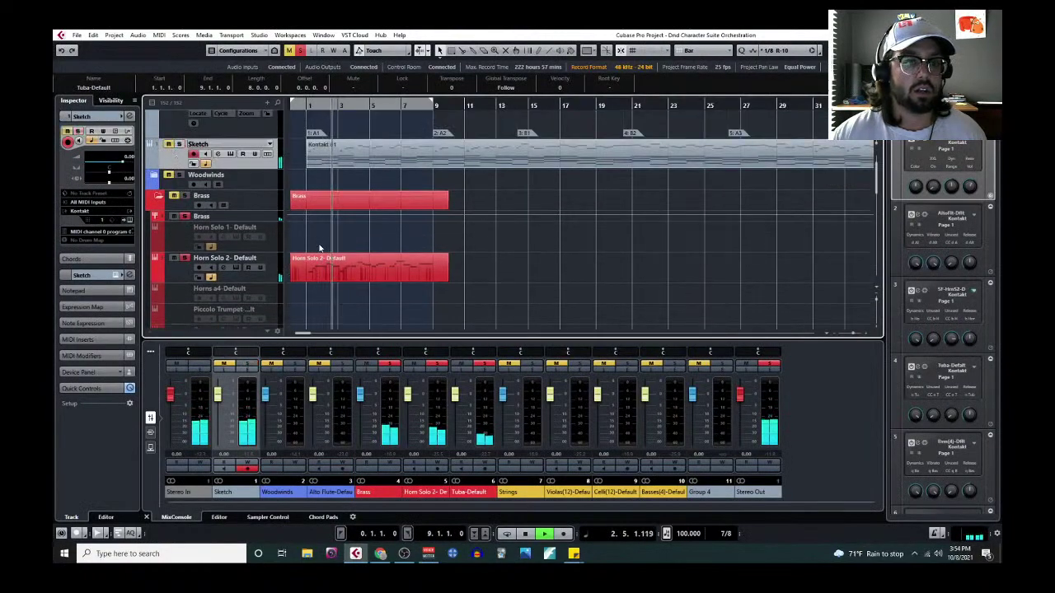
scroll(320, 247, down, 4)
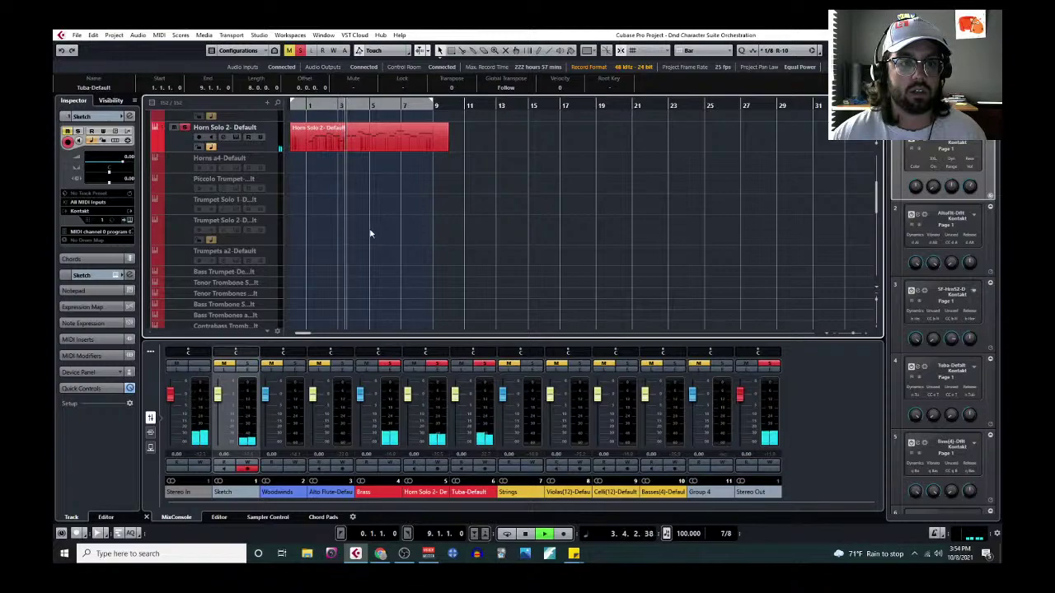
scroll(370, 233, down, 3)
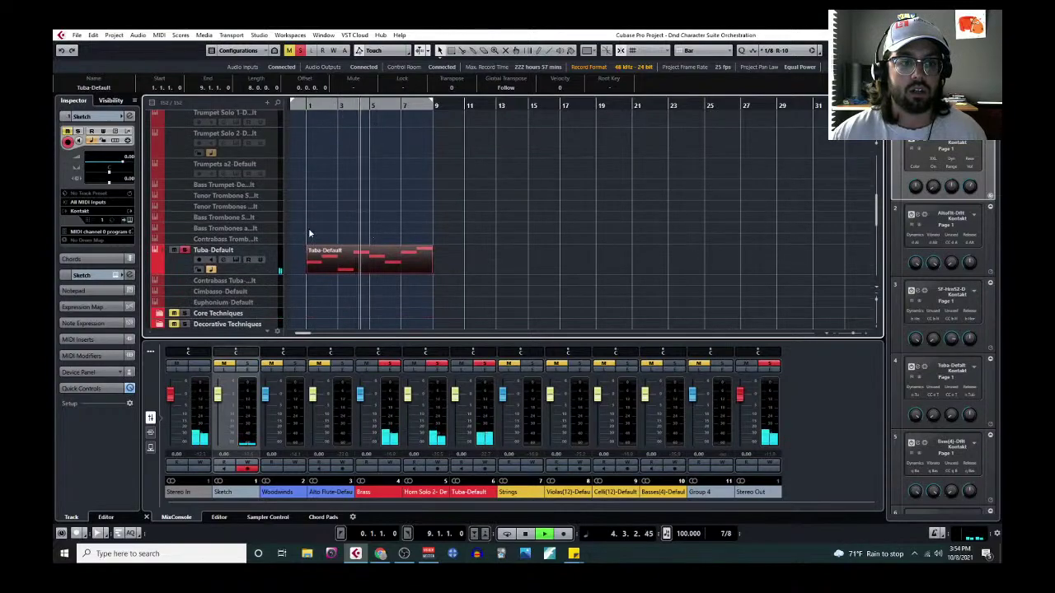
scroll(346, 231, down, 4)
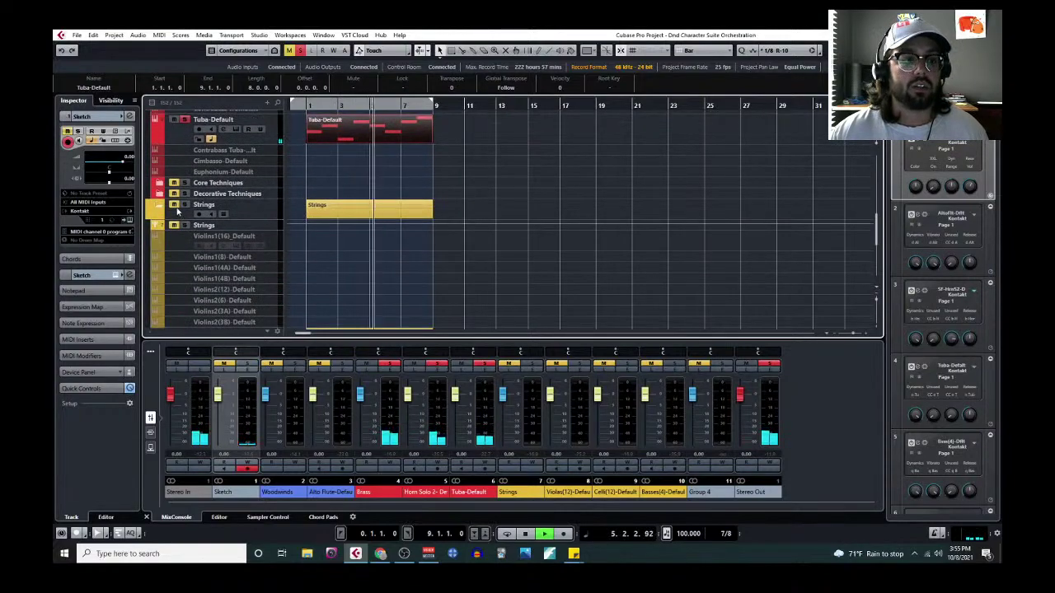
scroll(313, 231, down, 4)
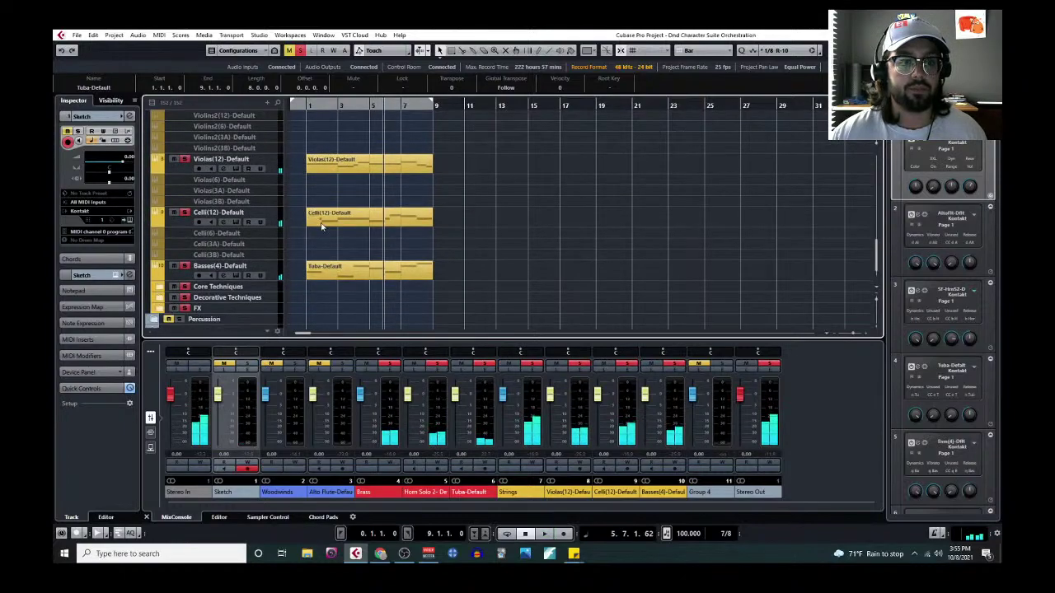
Step: Open the Violas(12) part in the Key Editor and draw an mp dynamic from bar 1 across it
click(249, 167)
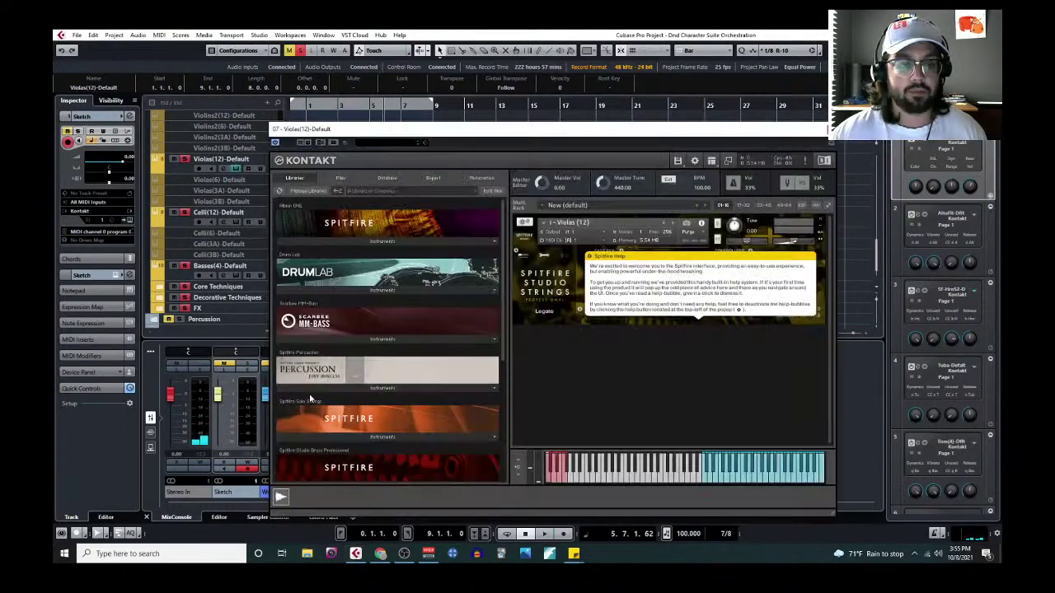
key(Escape)
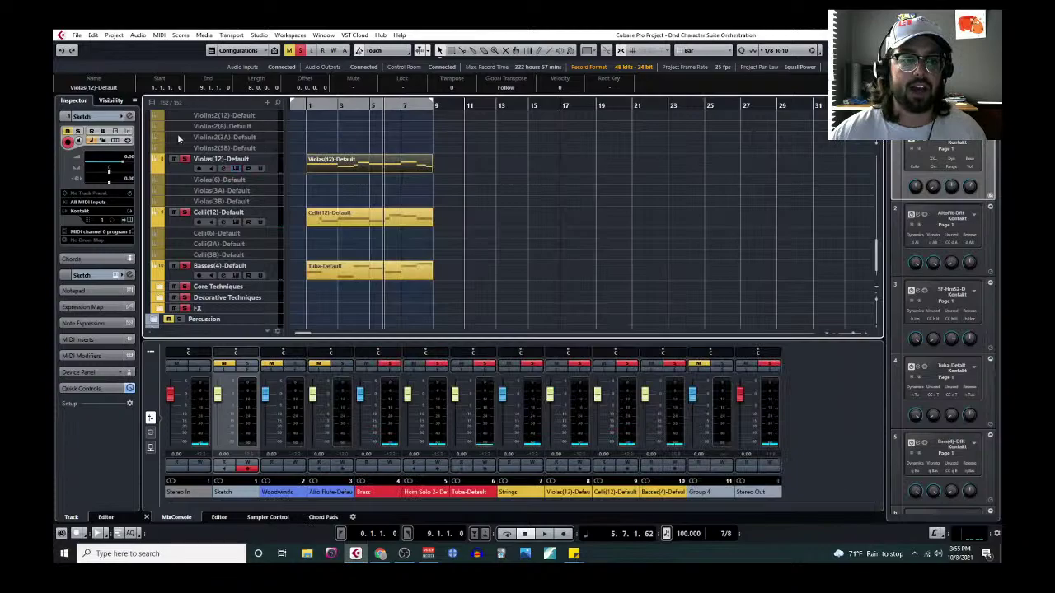
click(159, 35)
click(168, 47)
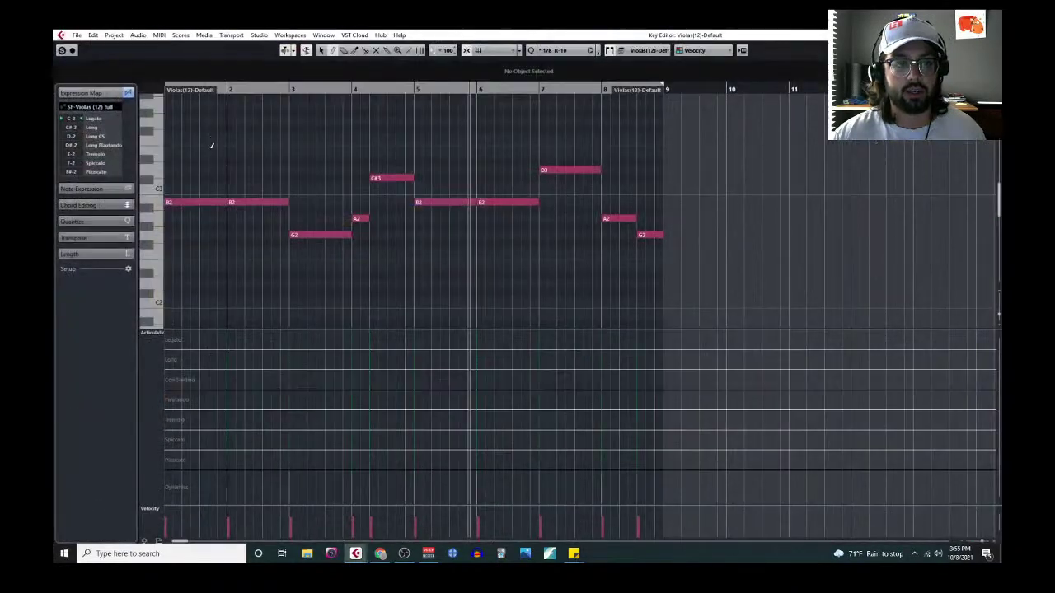
scroll(246, 445, left, 2)
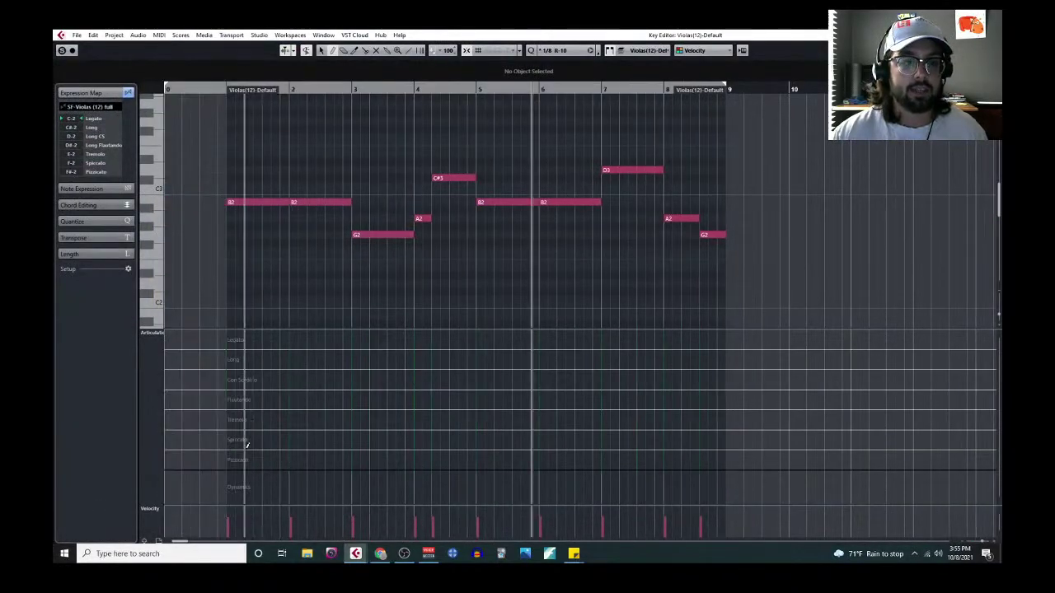
click(234, 485)
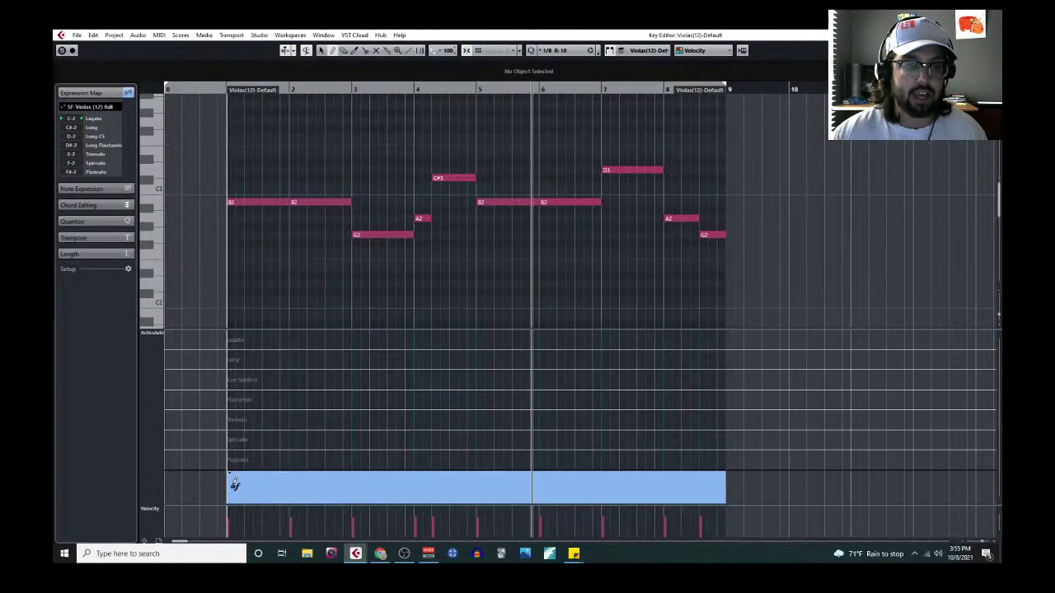
Step: Set the Violas(12) dynamics mapping to send volume on CC 11 (Expression) and send a controller, with velocity changes turned off
click(156, 331)
click(173, 329)
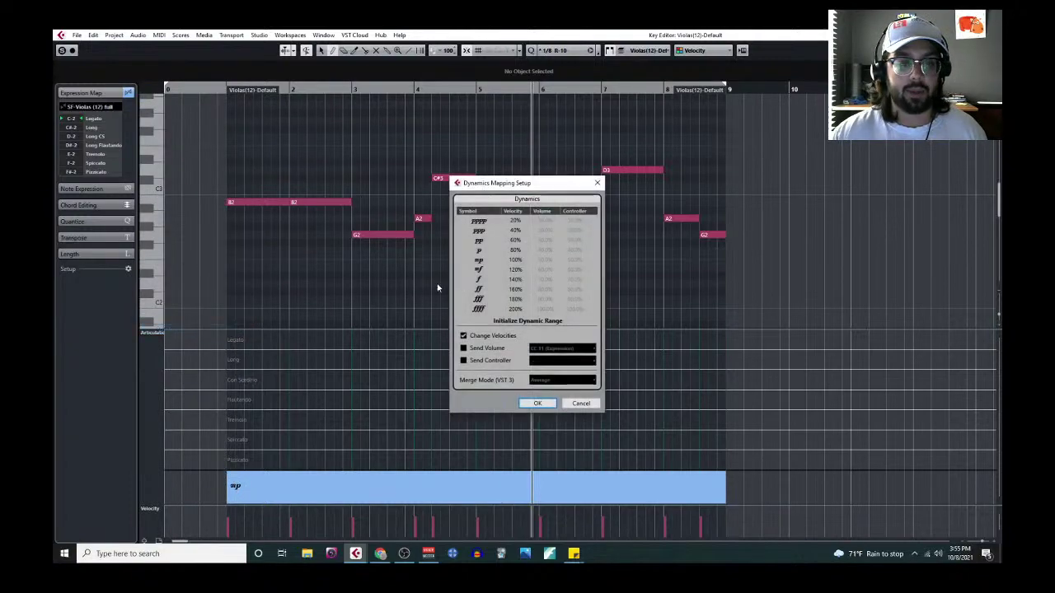
click(464, 347)
click(463, 360)
click(463, 336)
click(562, 360)
click(555, 372)
click(538, 403)
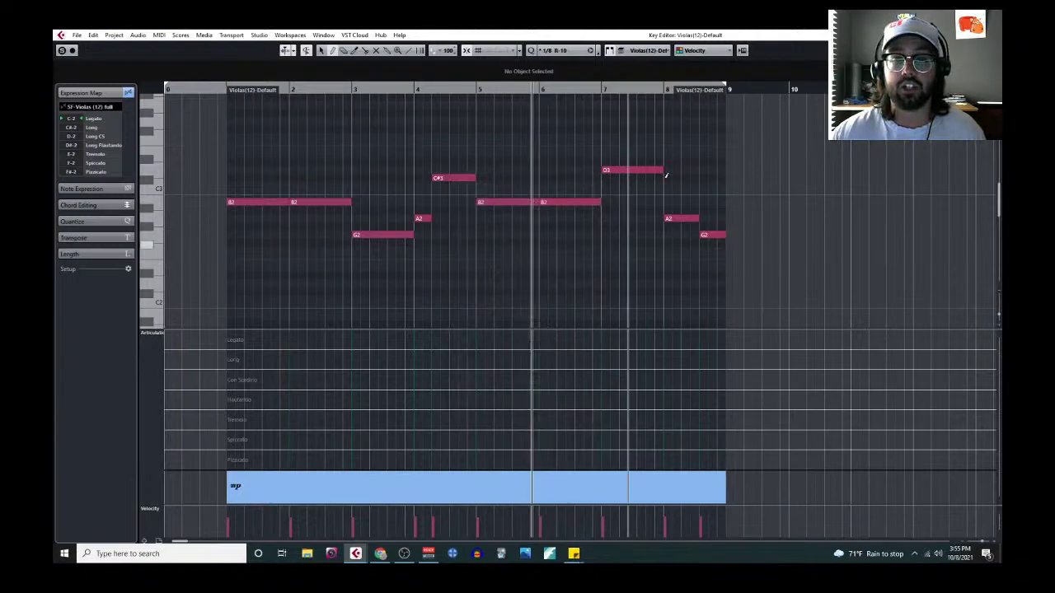
key(Escape)
Step: Open the Celli(12) part in the Key Editor
scroll(429, 264, down, 1)
click(371, 191)
click(157, 35)
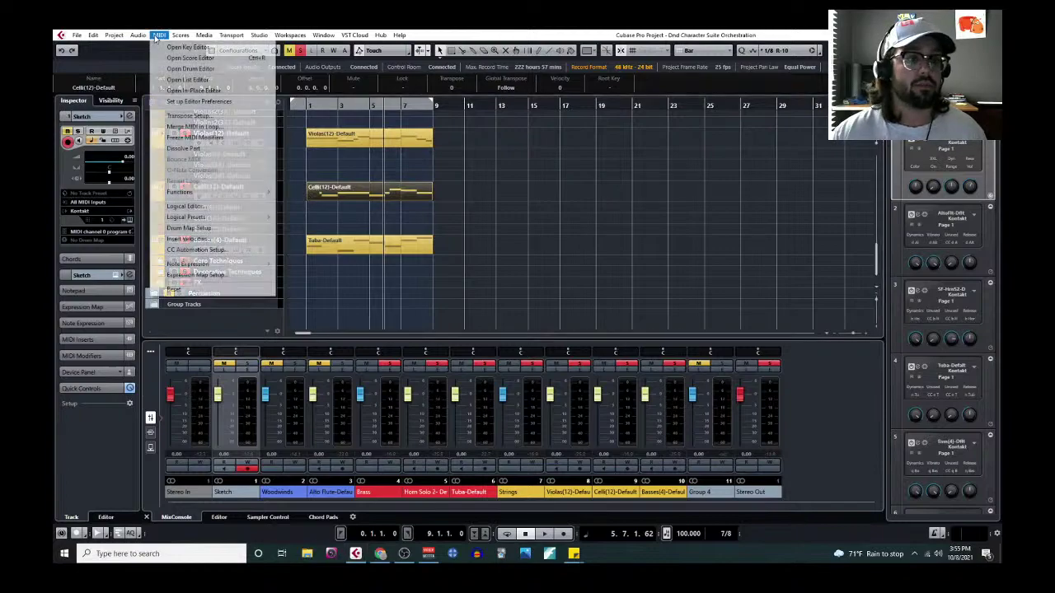
click(191, 52)
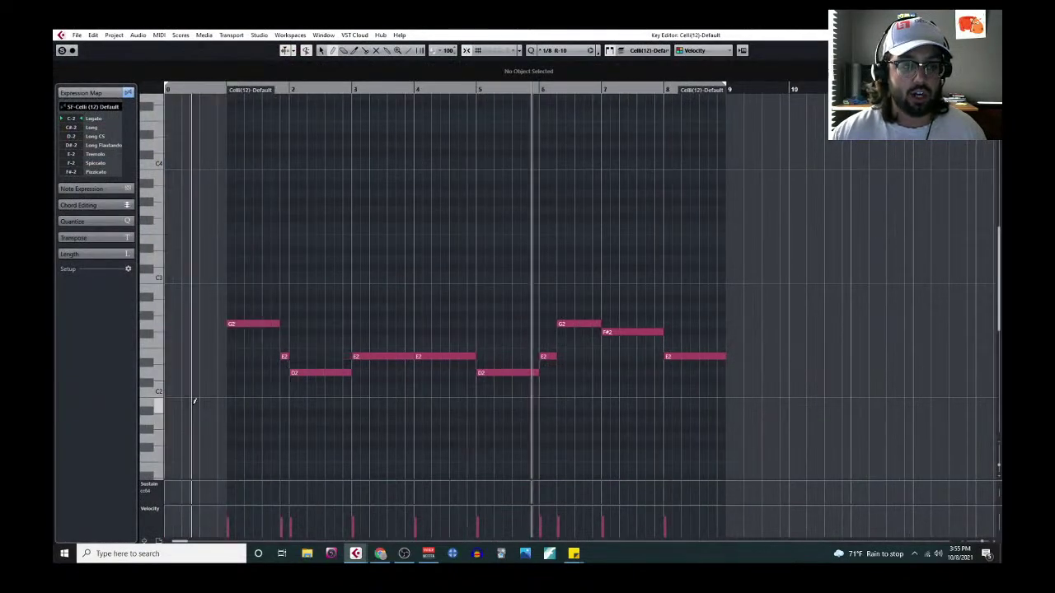
Step: Show an enlarged Articulations/Dynamics lane for the Celli(12) part and draw an mp dynamic from bar 1 across it
click(155, 486)
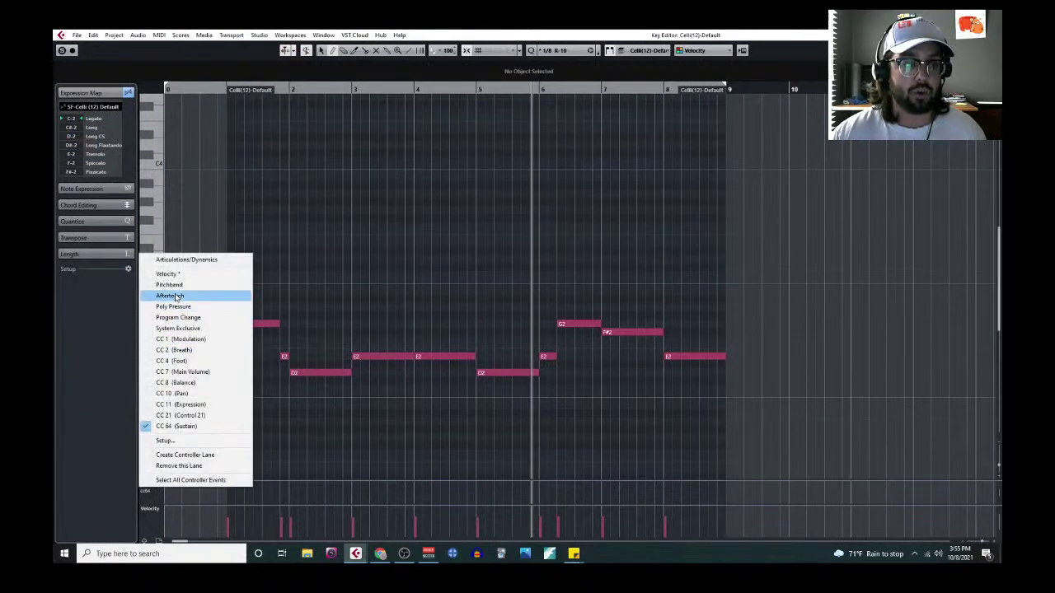
click(188, 260)
drag(305, 459, 305, 288)
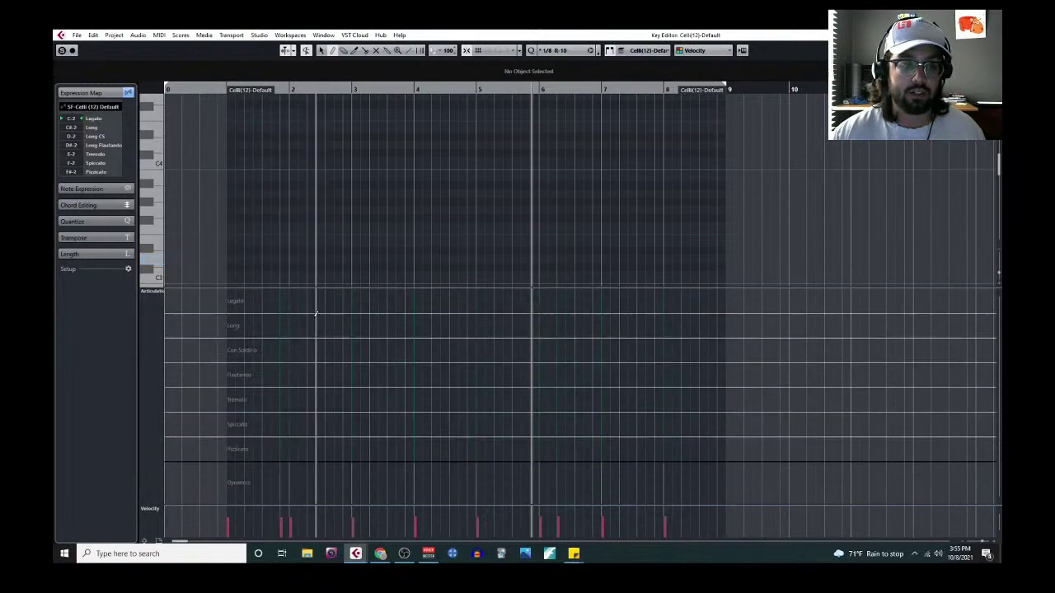
click(236, 483)
drag(248, 475, 236, 483)
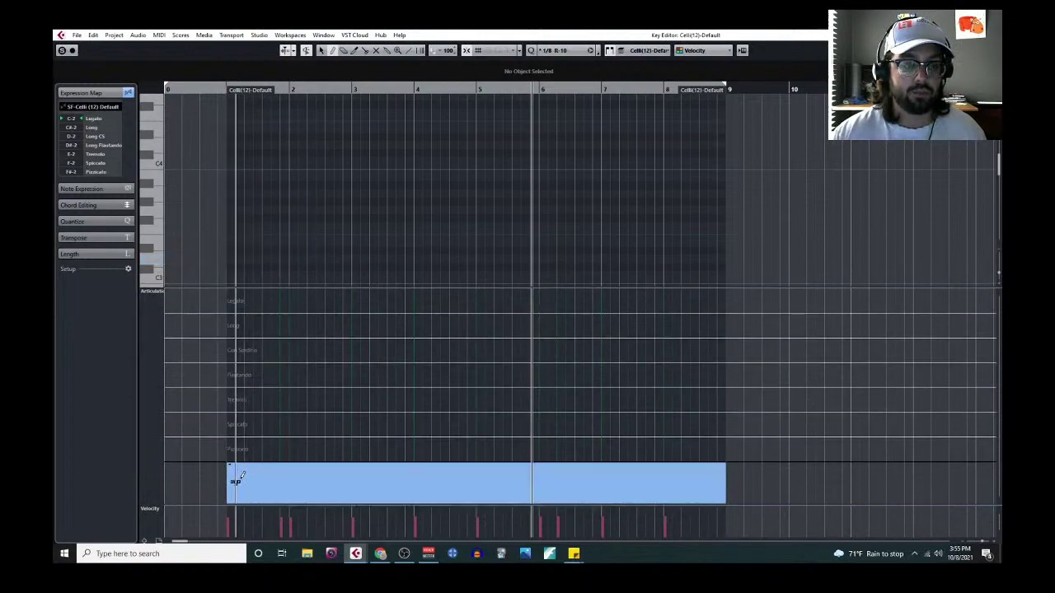
Step: Set the Celli(12) dynamics mapping to send volume on CC 11 (Expression) and send a controller, with velocity changes turned off
scroll(179, 282, down, 2)
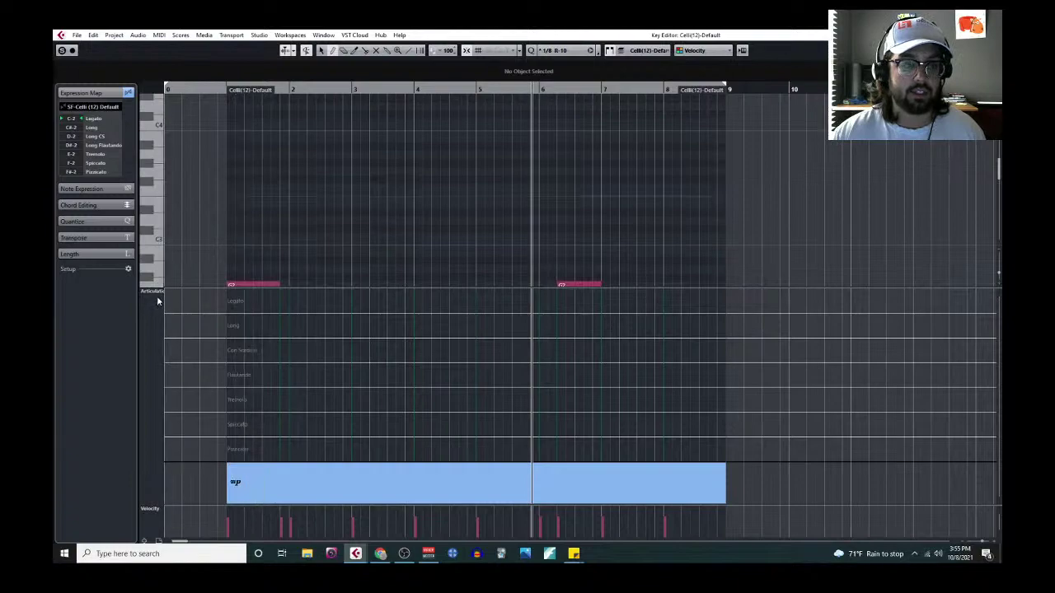
click(159, 293)
click(178, 532)
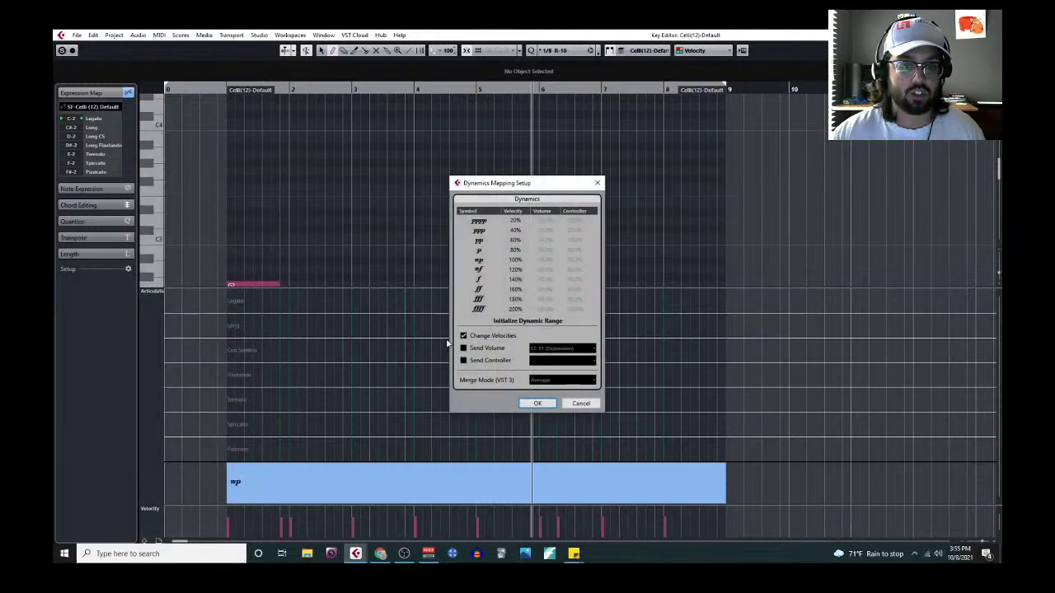
click(464, 348)
click(463, 360)
click(463, 335)
click(562, 361)
click(562, 371)
key(Return)
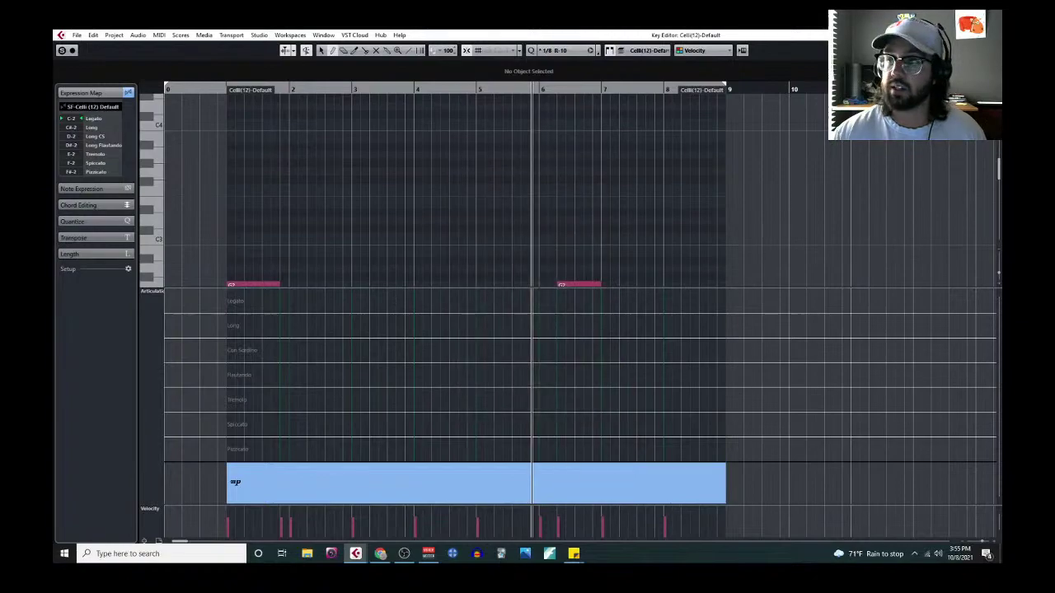
key(Return)
Step: Open the part on the Basses(4) track in the Key Editor and draw an mp dynamic from bar 1 across it
click(427, 246)
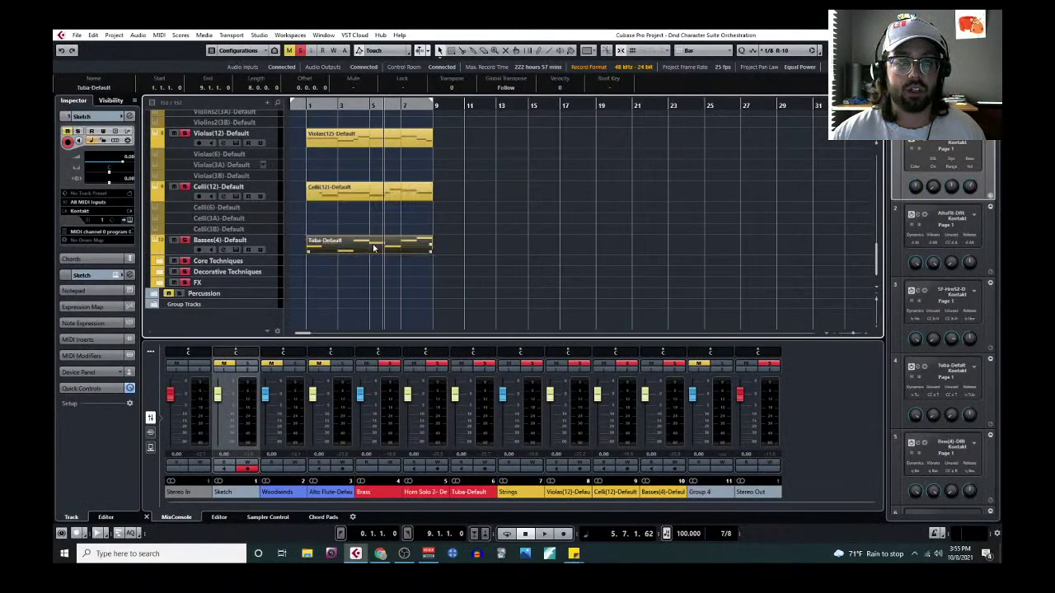
click(309, 103)
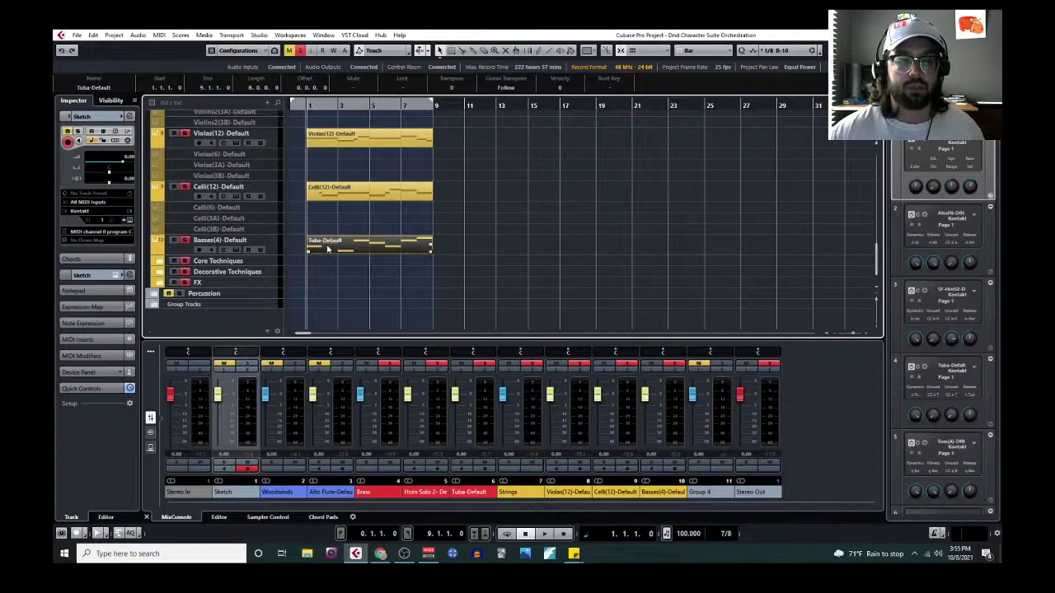
click(158, 34)
click(181, 47)
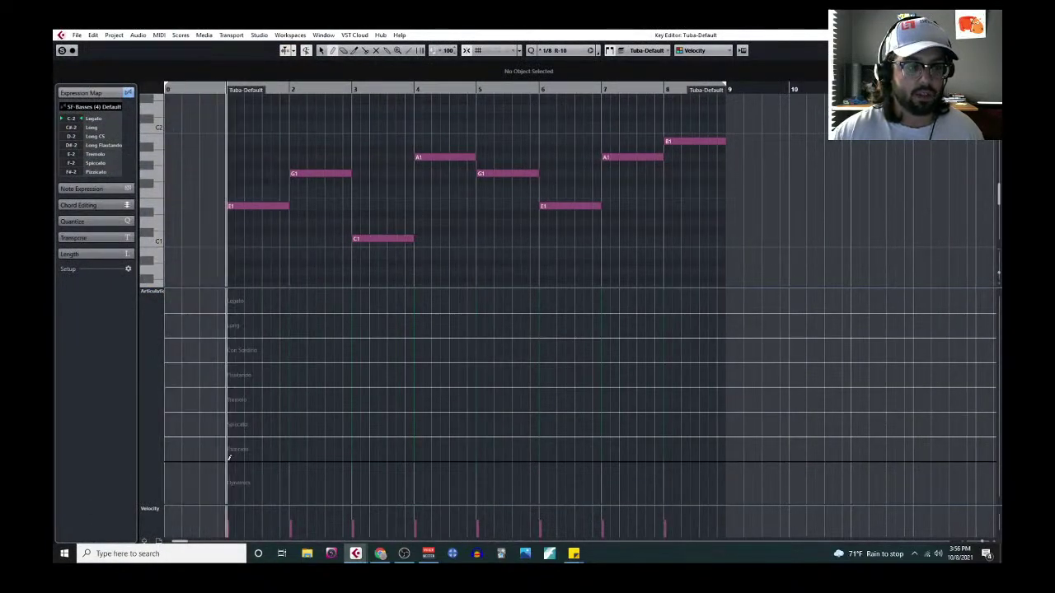
click(231, 468)
Step: Set the Basses(4) part's dynamics mapping to send volume on CC 11 (Expression) and send a controller, with velocity changes turned off
click(152, 291)
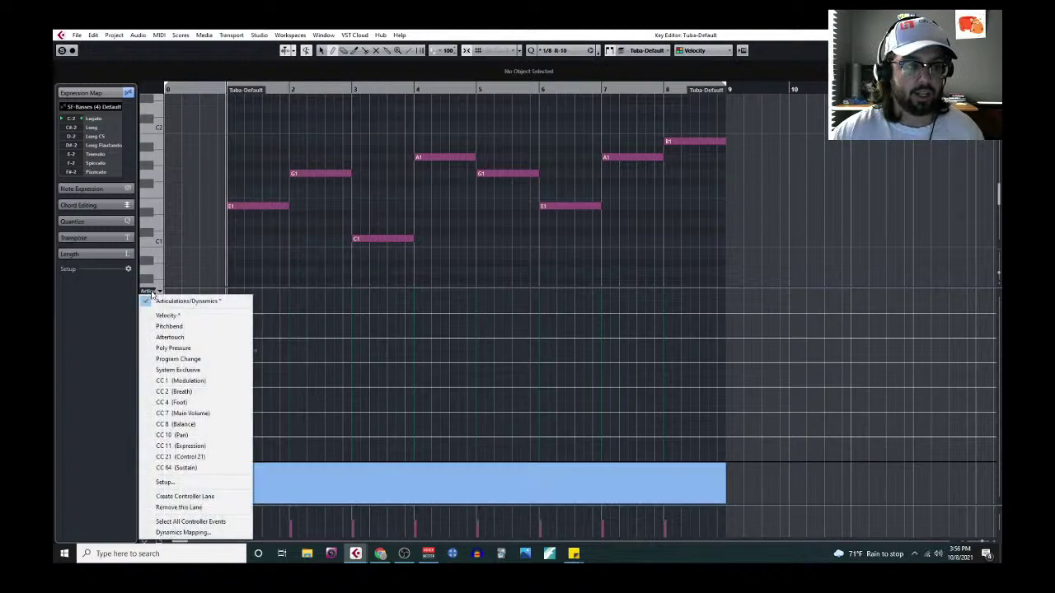
click(198, 532)
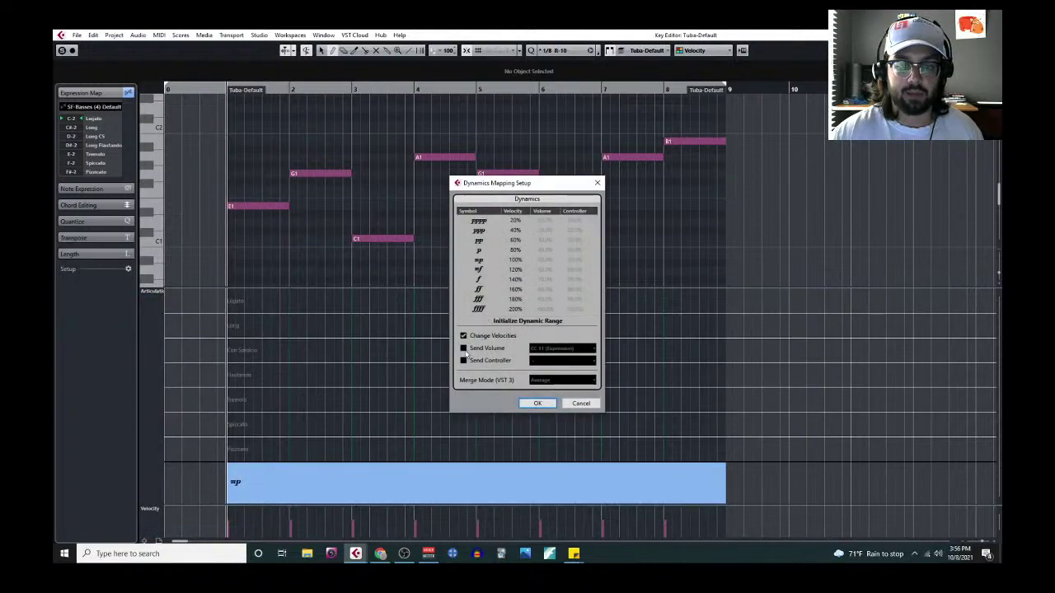
click(464, 348)
click(463, 360)
click(463, 335)
click(557, 363)
click(561, 370)
click(537, 403)
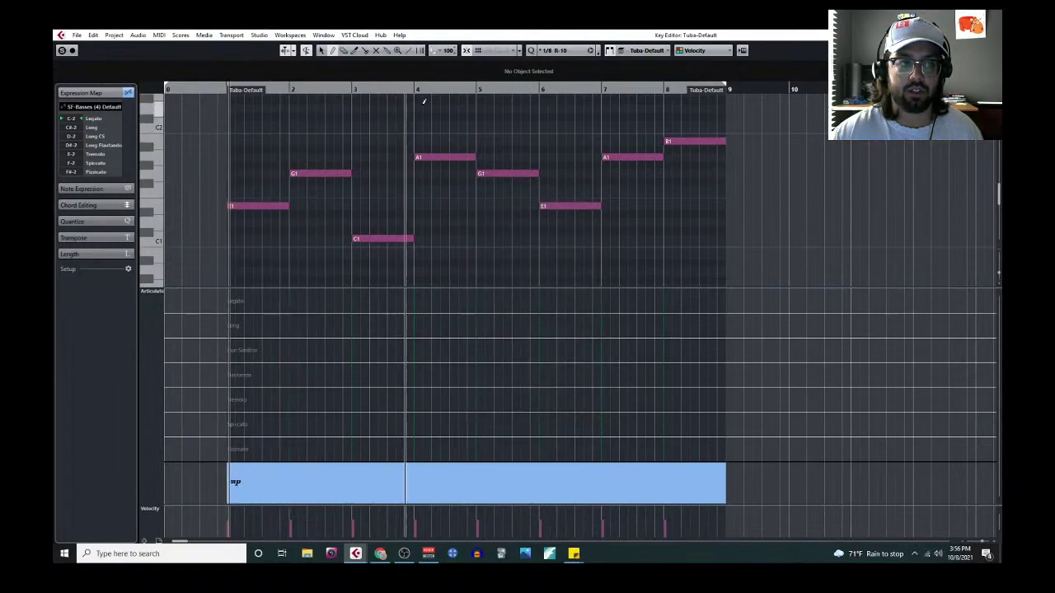
key(Escape)
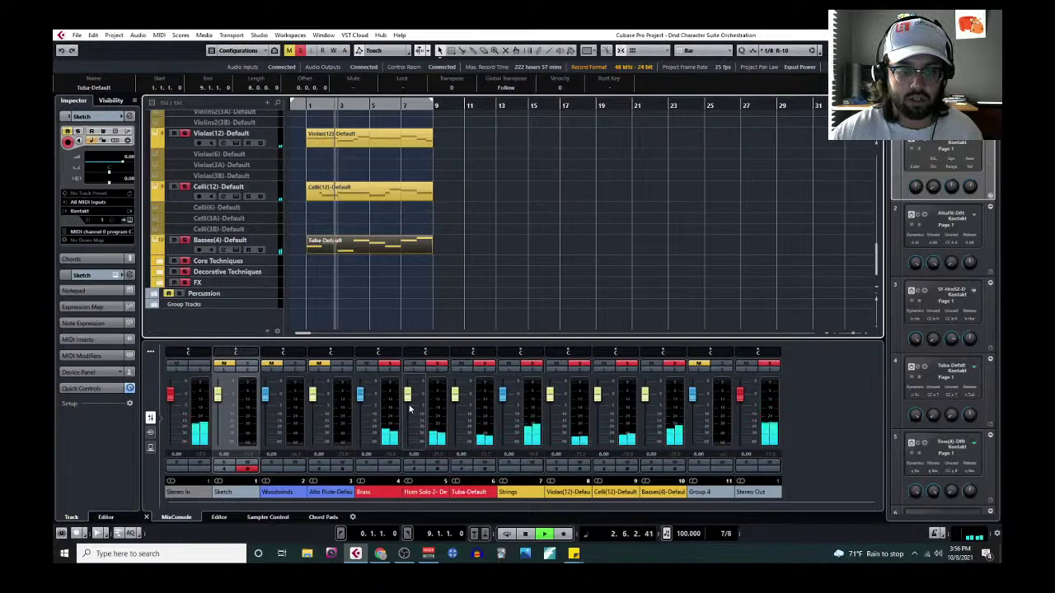
Step: Raise the Horn Solo 2 mixer level to 2.57 dB while the arrangement plays, and stop playback after the A1 section
drag(407, 409, 409, 398)
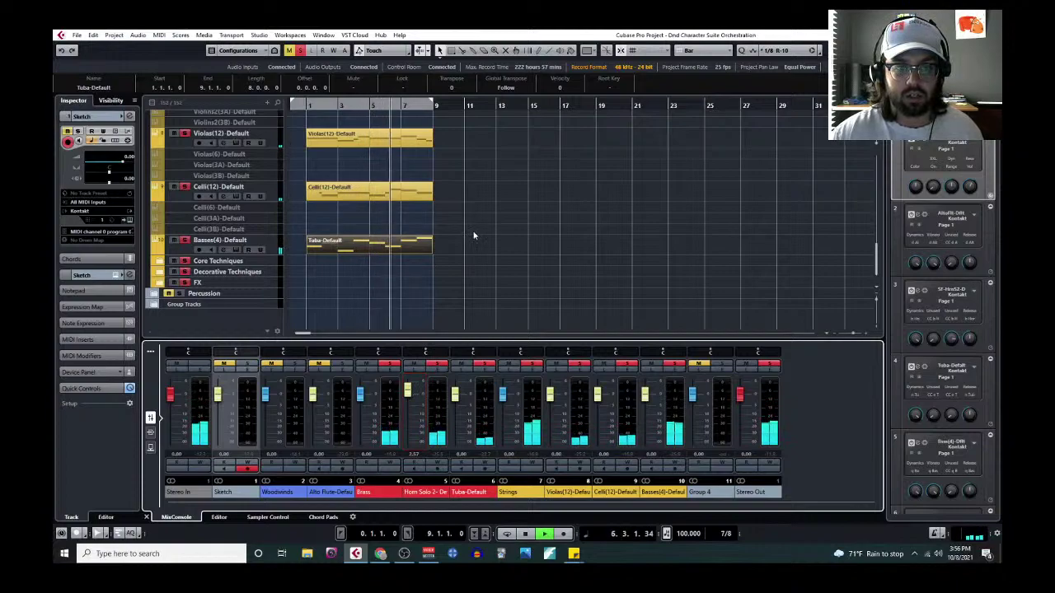
scroll(473, 236, up, 3)
scroll(474, 236, up, 4)
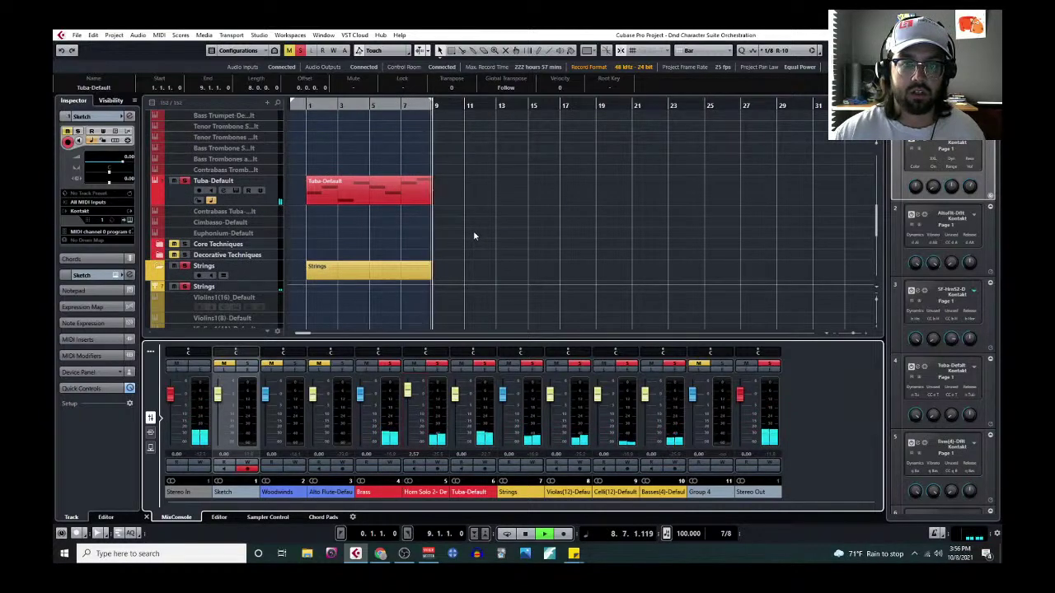
scroll(473, 236, down, 6)
key(space)
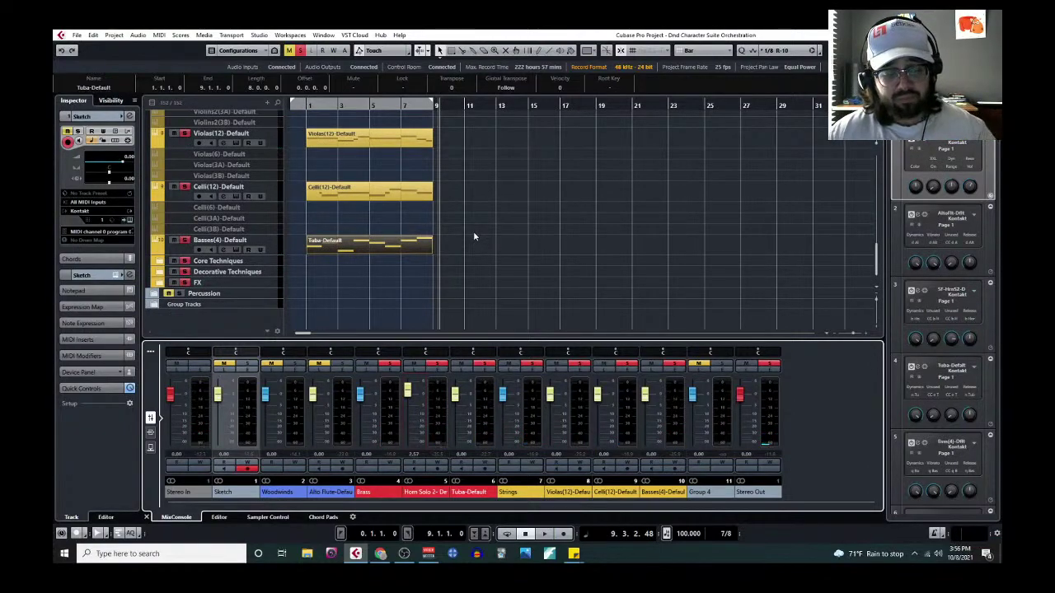
Step: Review the sketch, brass and string parts of the A1 section up to the A2 marker at bar 9
scroll(393, 258, up, 10)
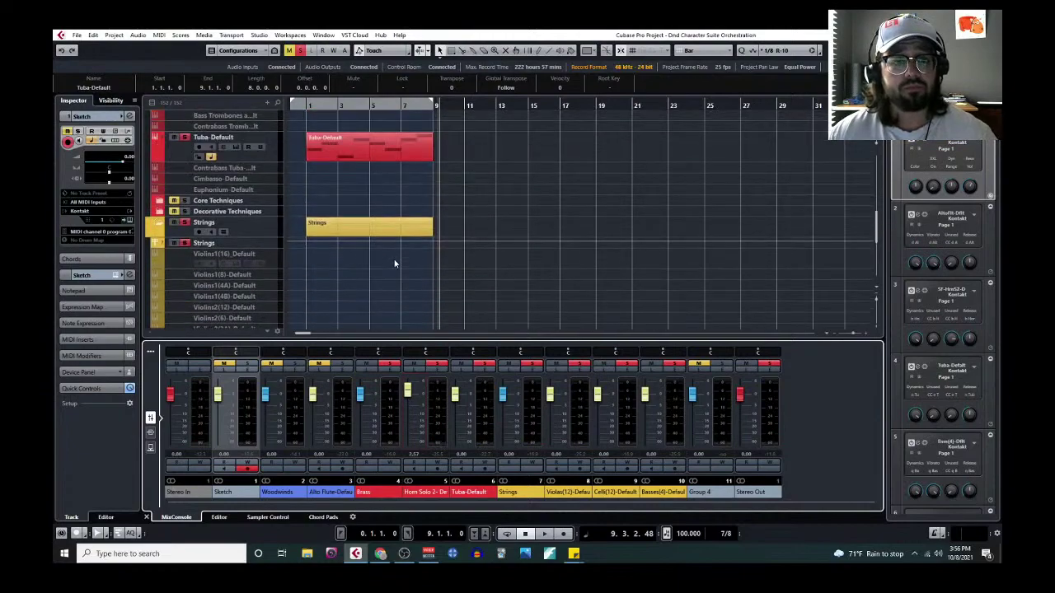
scroll(246, 220, up, 3)
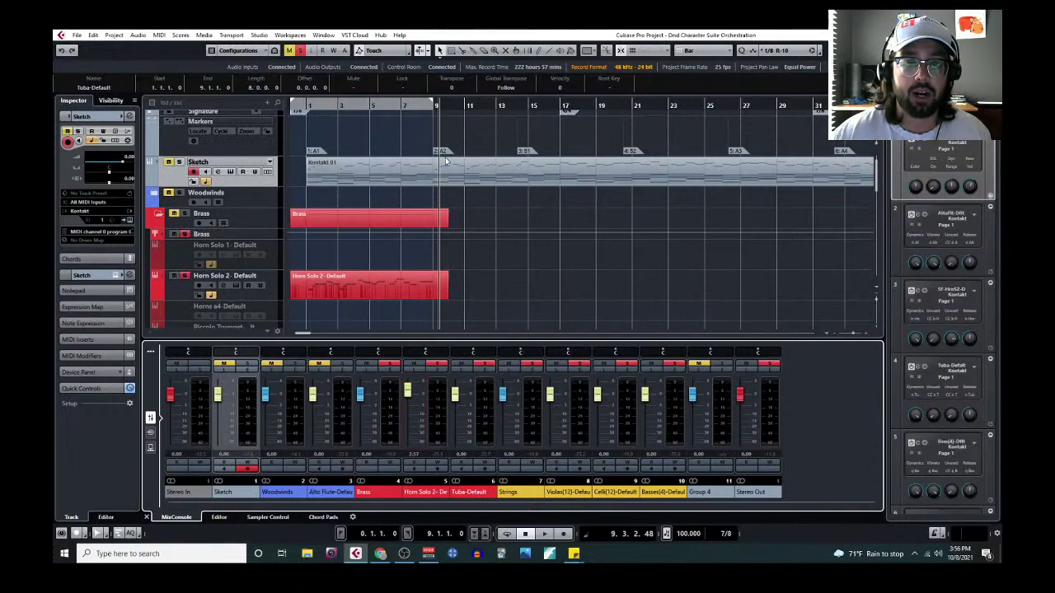
click(430, 104)
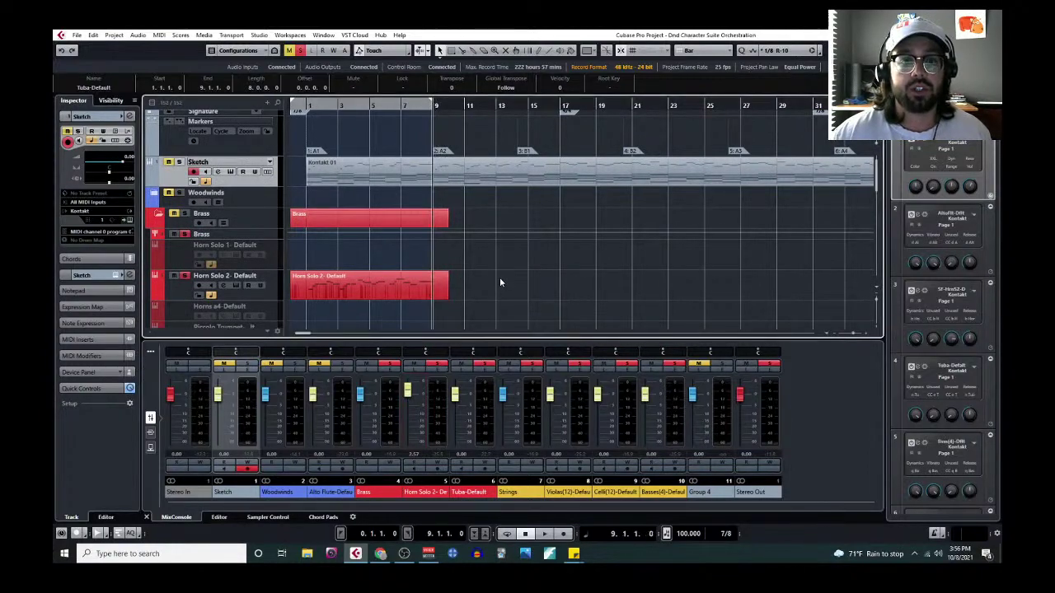
scroll(499, 277, down, 3)
scroll(437, 235, down, 6)
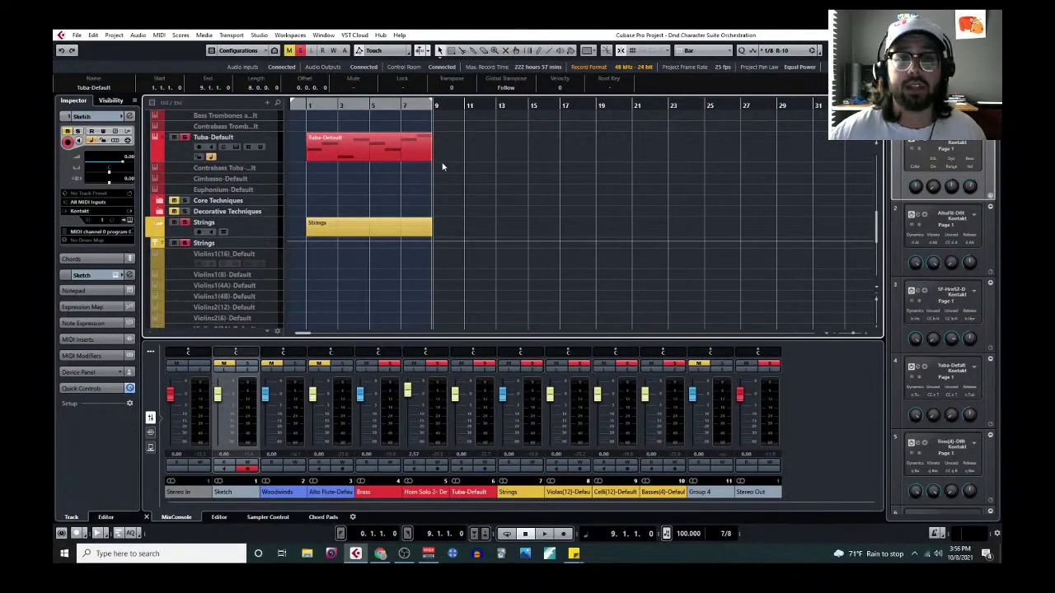
scroll(454, 190, up, 10)
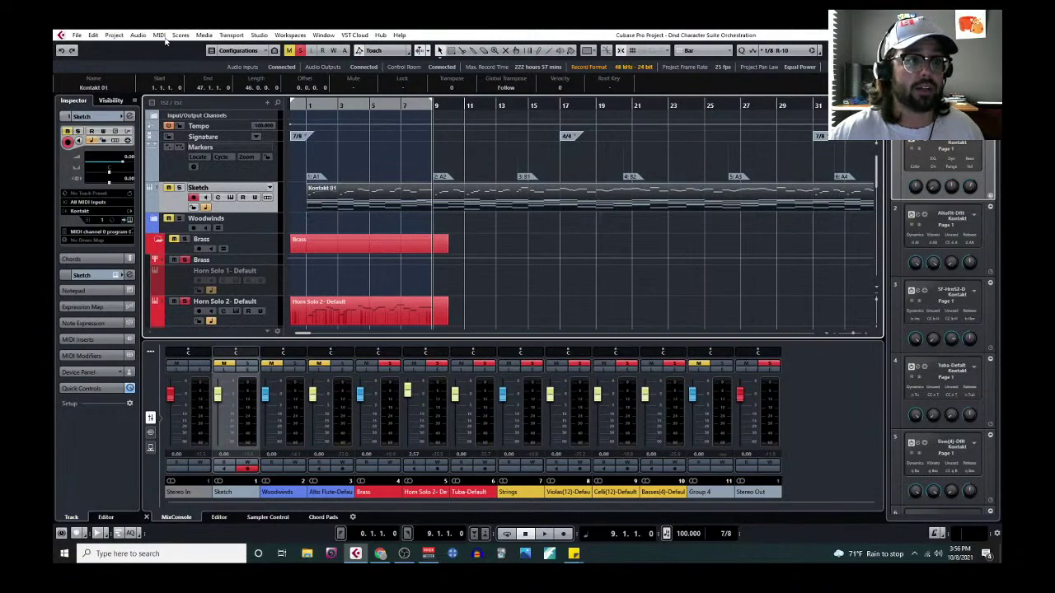
scroll(504, 238, down, 10)
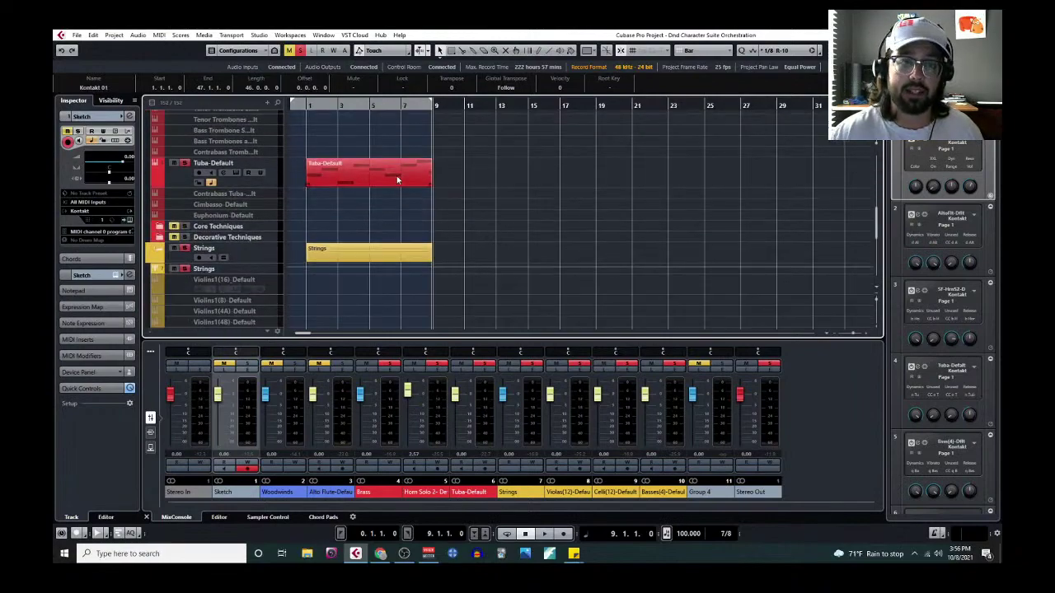
scroll(522, 283, up, 10)
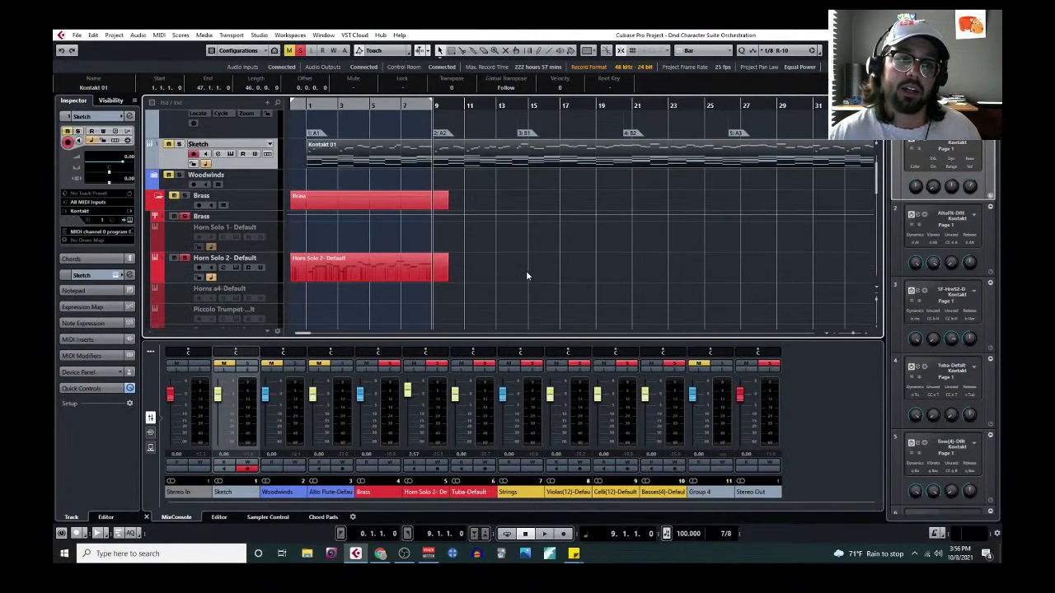
scroll(437, 263, down, 10)
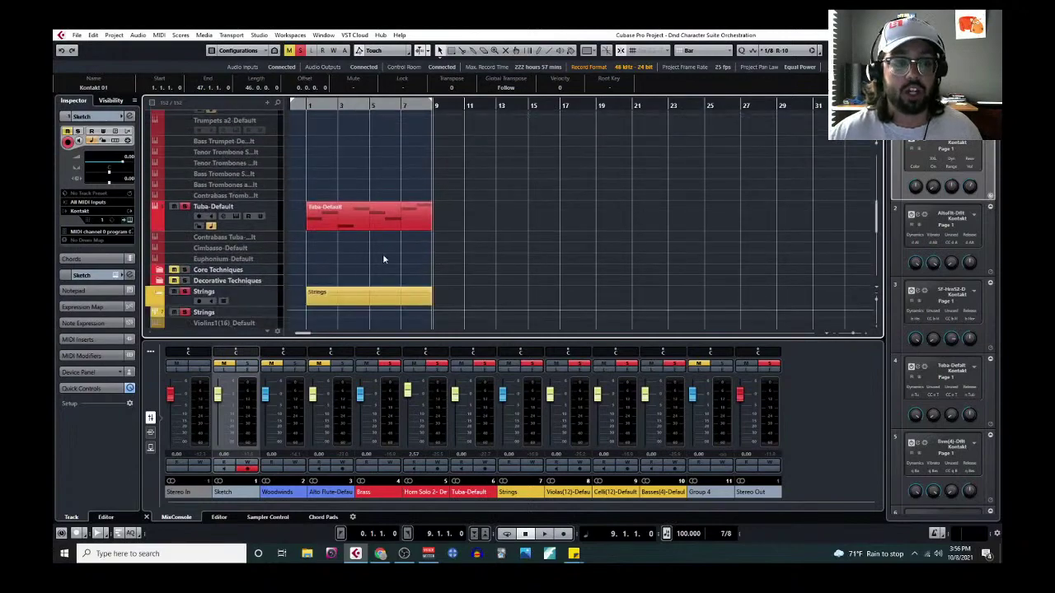
scroll(393, 233, up, 5)
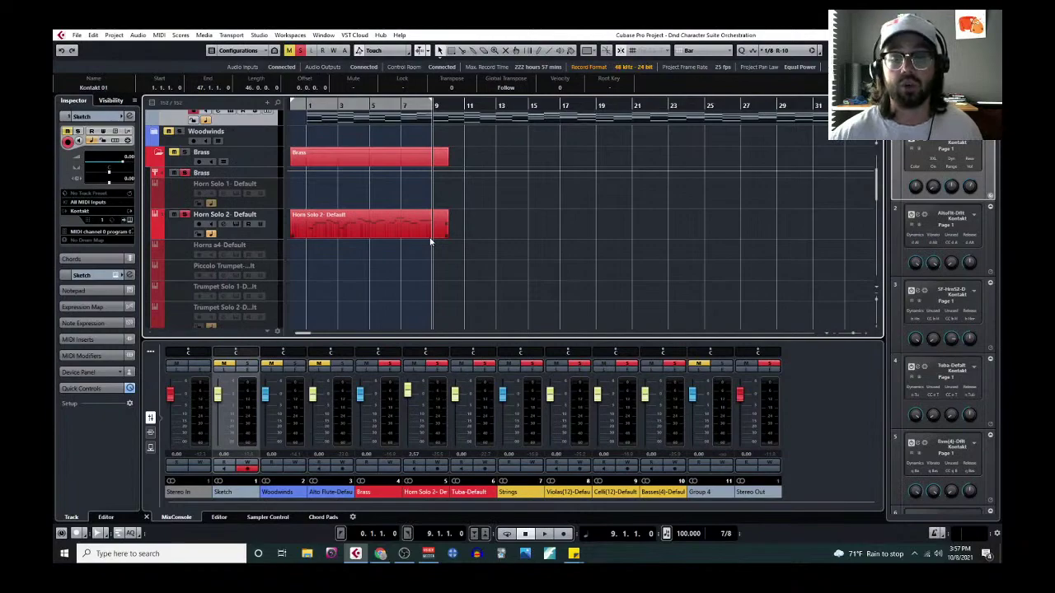
scroll(401, 266, down, 6)
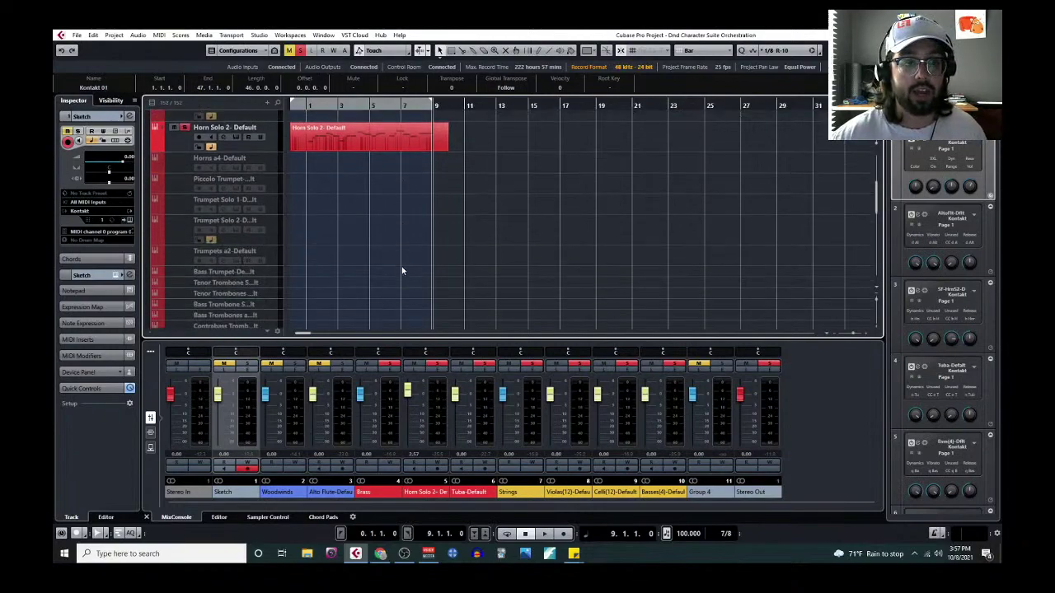
Step: Save the project
scroll(401, 267, up, 6)
scroll(407, 276, up, 3)
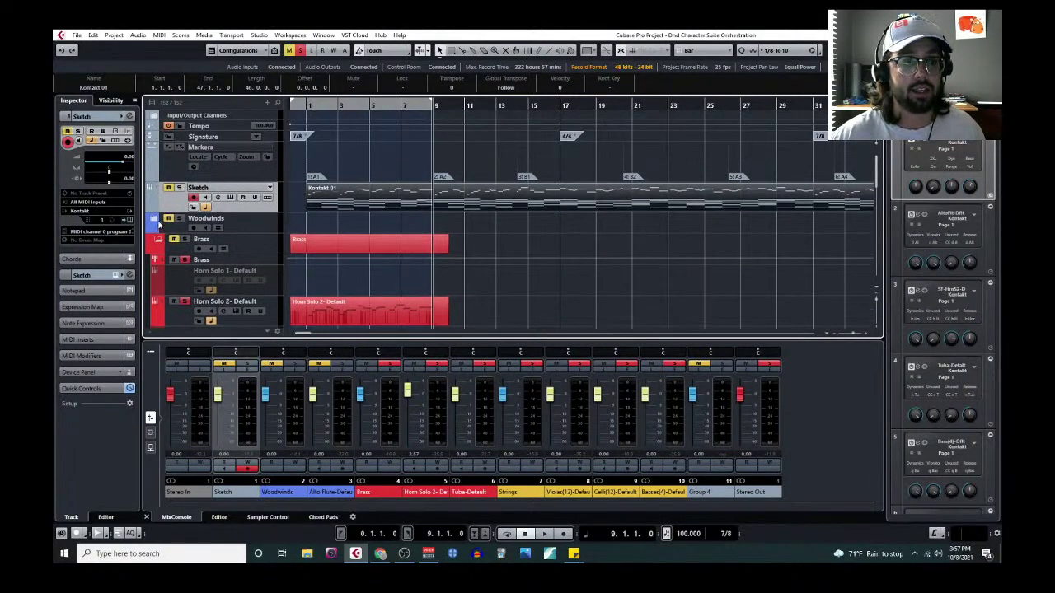
click(76, 34)
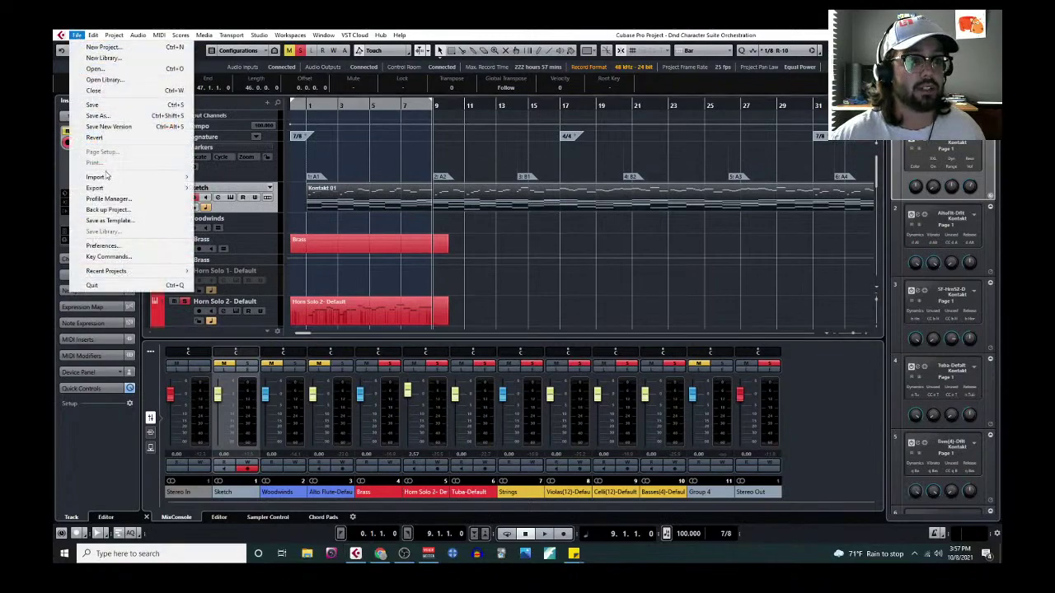
click(108, 105)
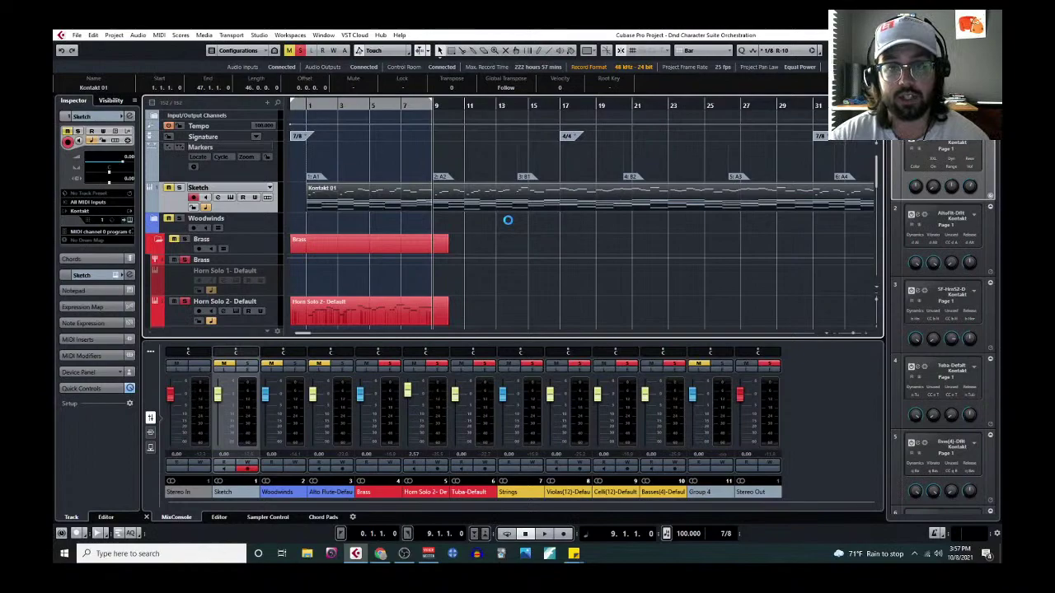
scroll(508, 219, down, 3)
scroll(507, 220, up, 3)
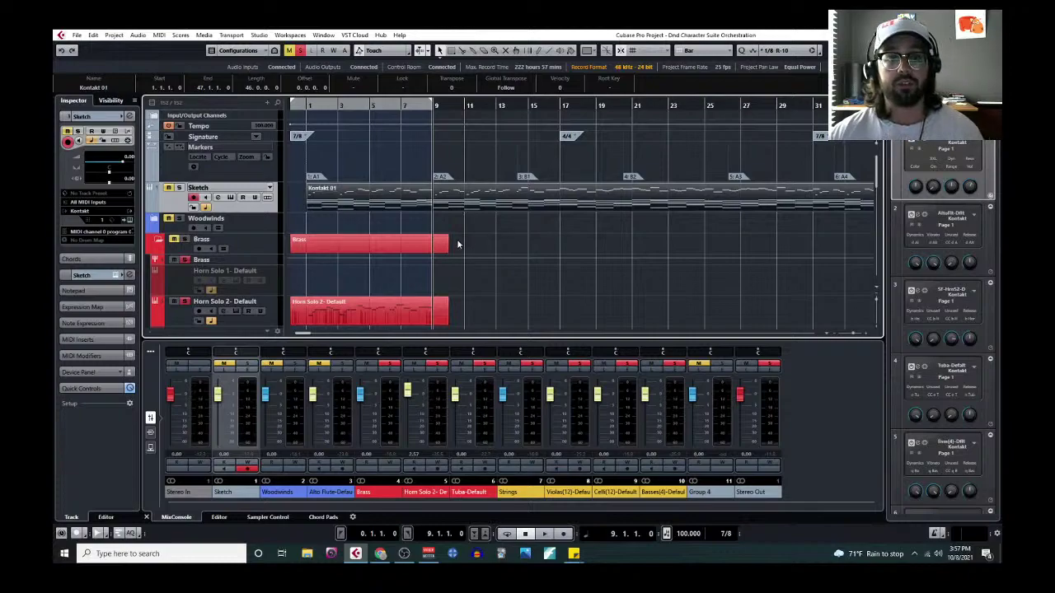
scroll(458, 243, down, 6)
scroll(457, 243, up, 8)
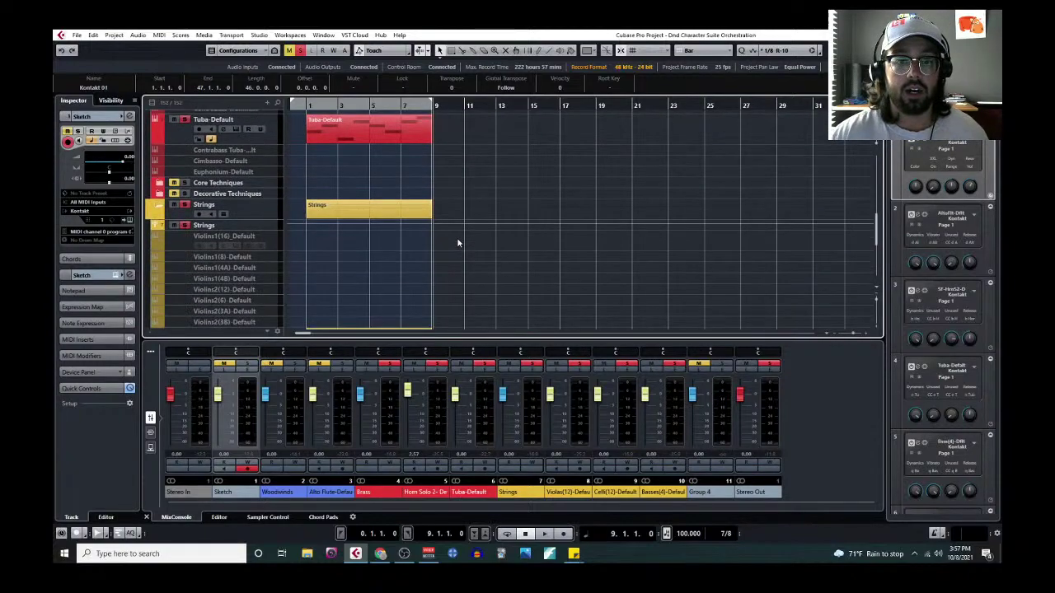
Step: Look over the whole arrangement from the sketch and section markers through the brass and string tracks down to Percussion
key(g)
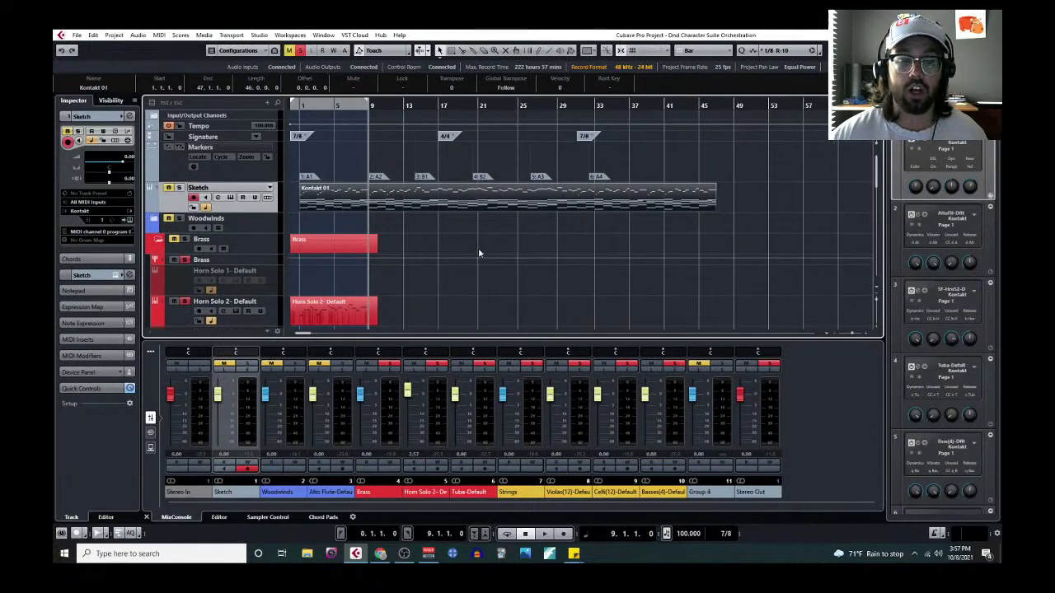
scroll(532, 228, down, 3)
scroll(399, 267, down, 4)
scroll(399, 266, down, 8)
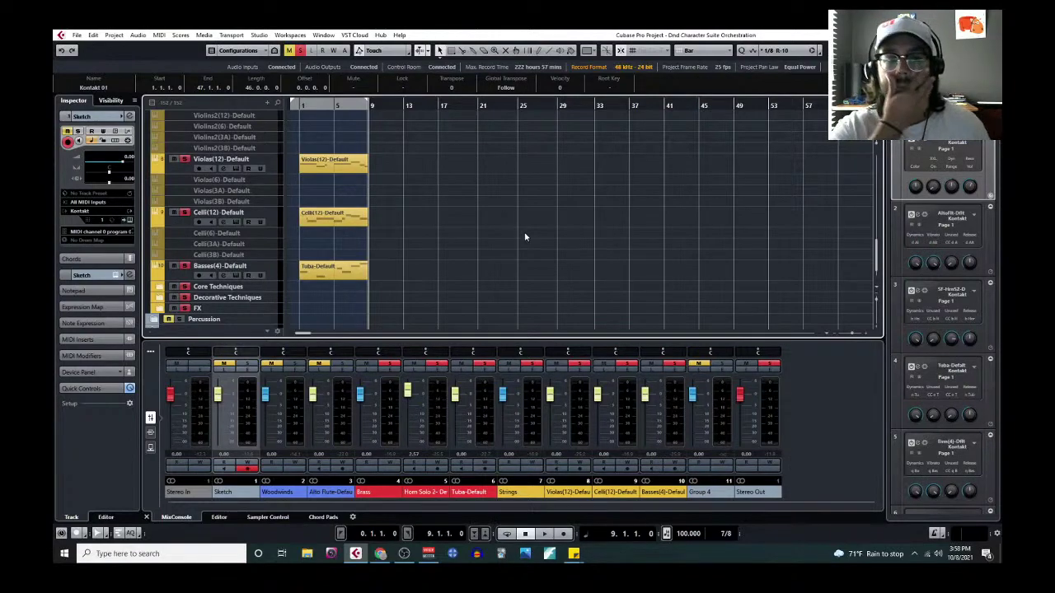
scroll(459, 262, down, 1)
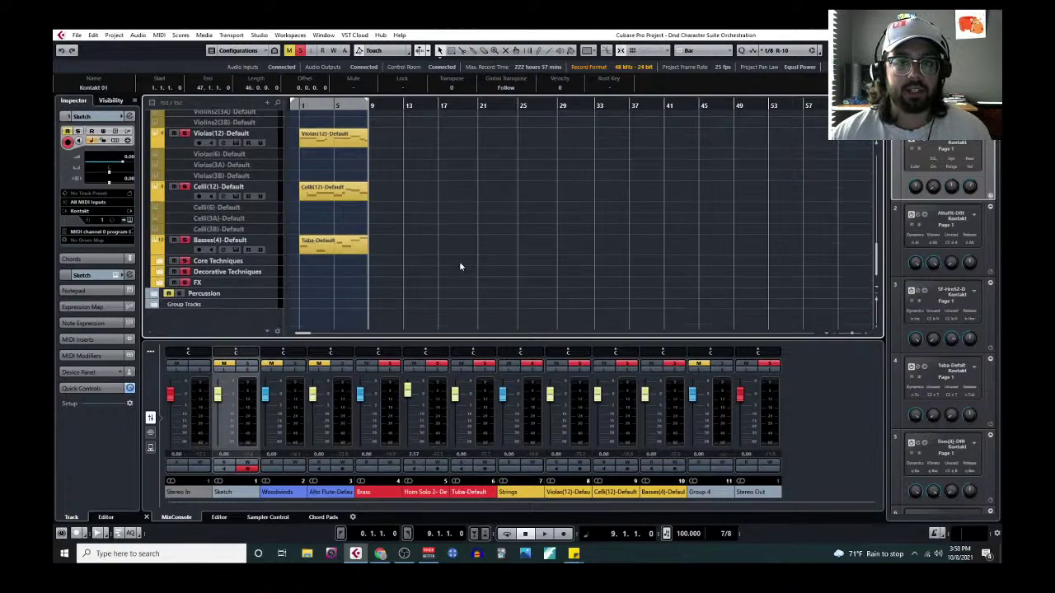
scroll(459, 261, up, 5)
scroll(459, 261, up, 15)
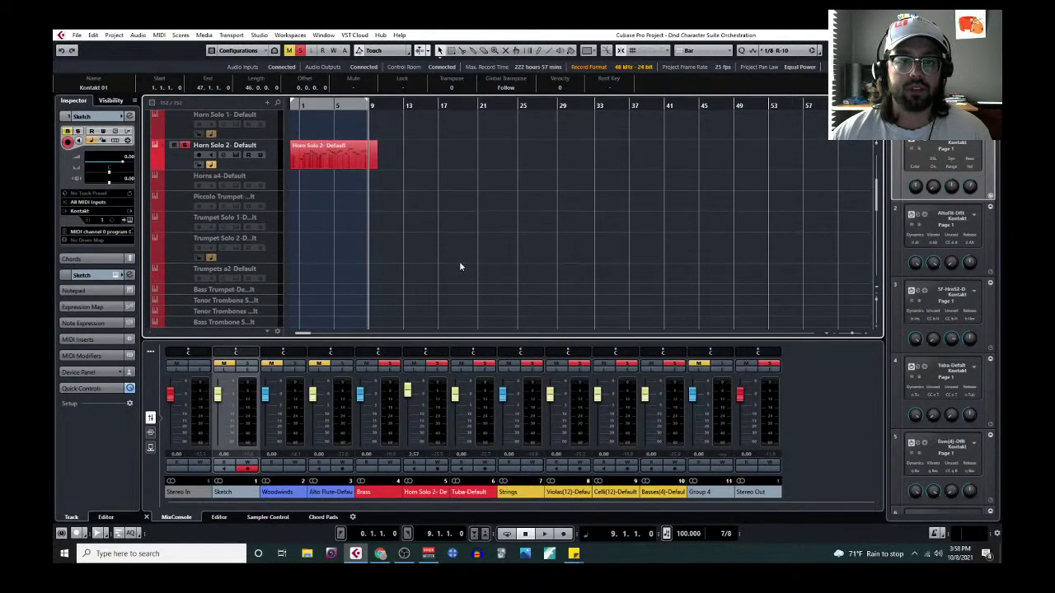
scroll(459, 266, down, 20)
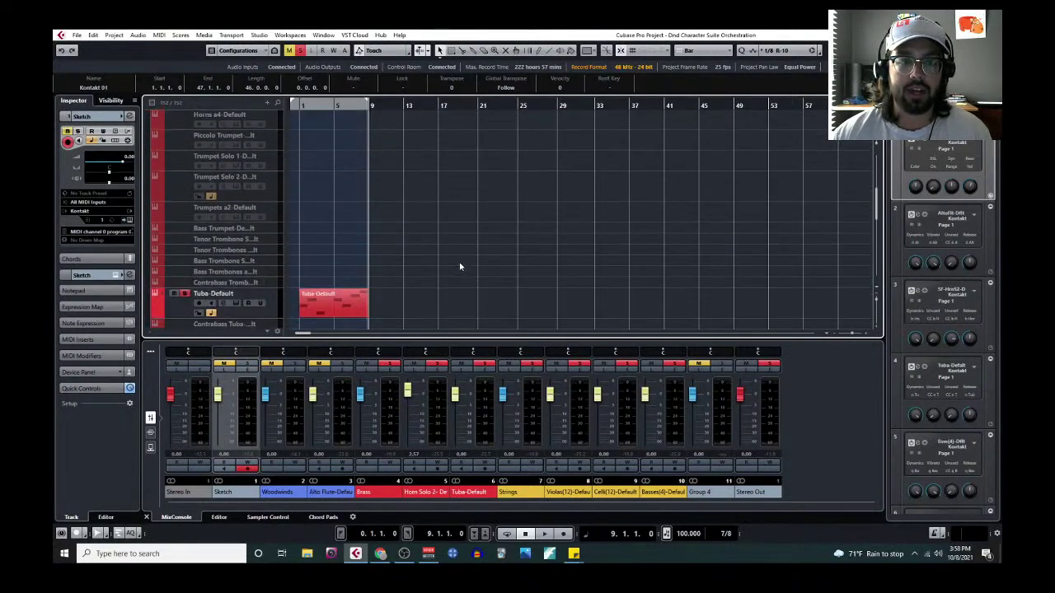
scroll(460, 266, down, 2)
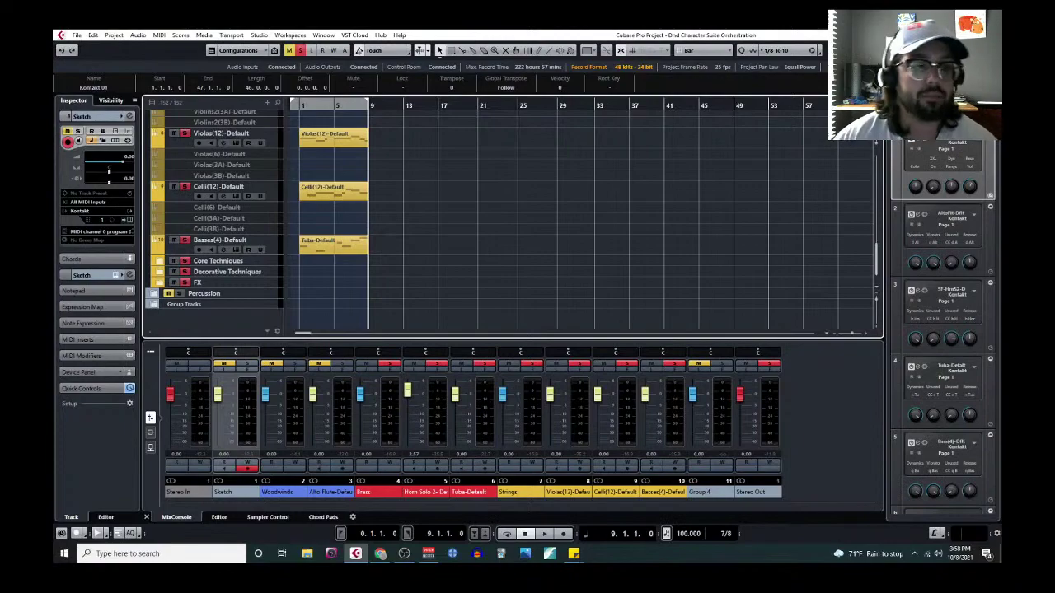
Step: Enable the disabled Horns a4-Default track in the Brass folder
scroll(213, 211, up, 8)
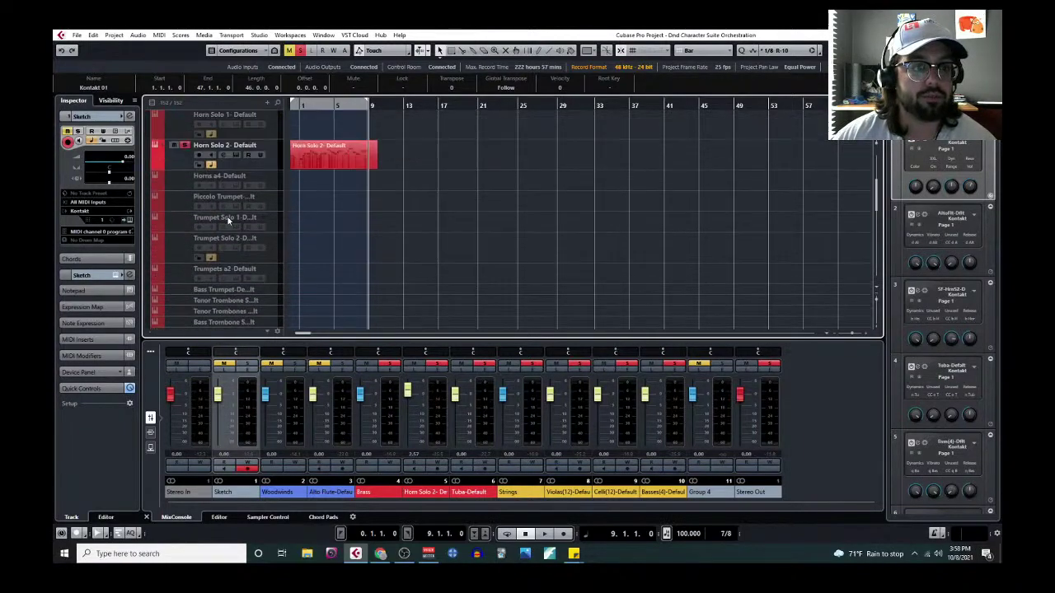
scroll(233, 219, down, 3)
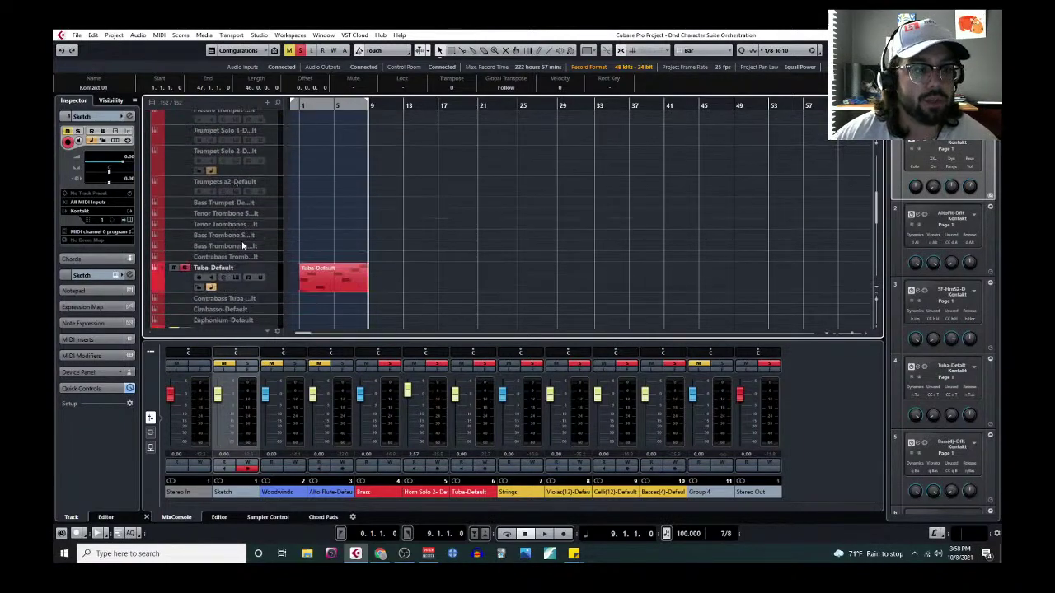
scroll(245, 245, down, 1)
scroll(272, 182, up, 5)
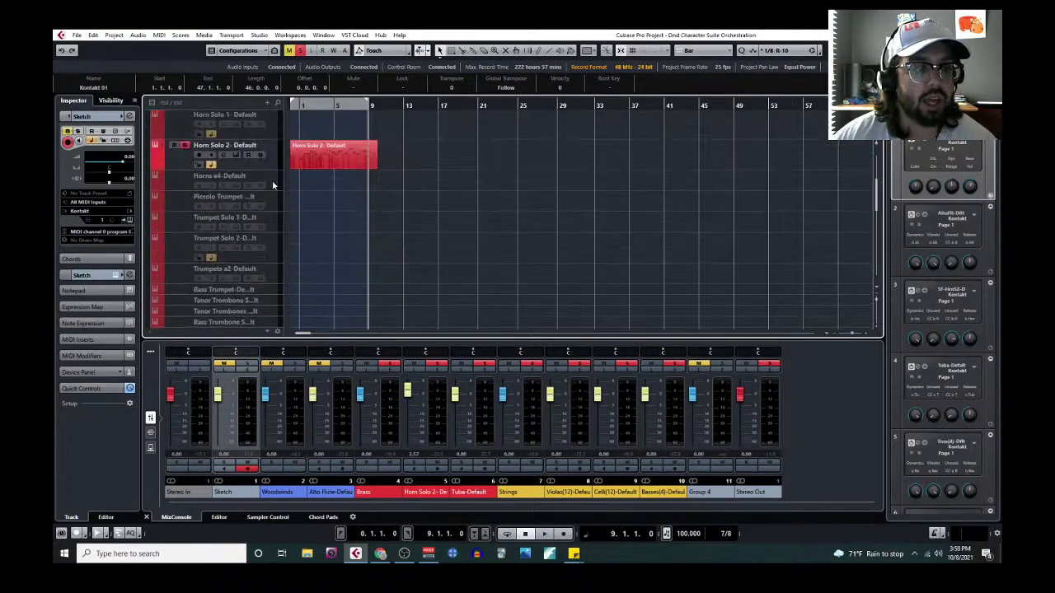
click(272, 185)
right_click(272, 185)
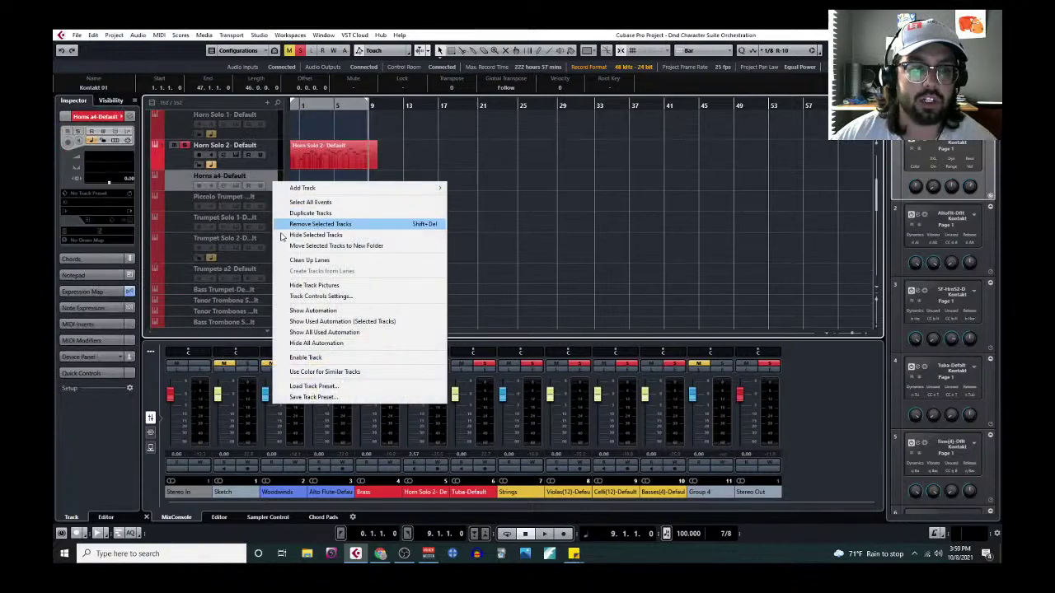
click(309, 360)
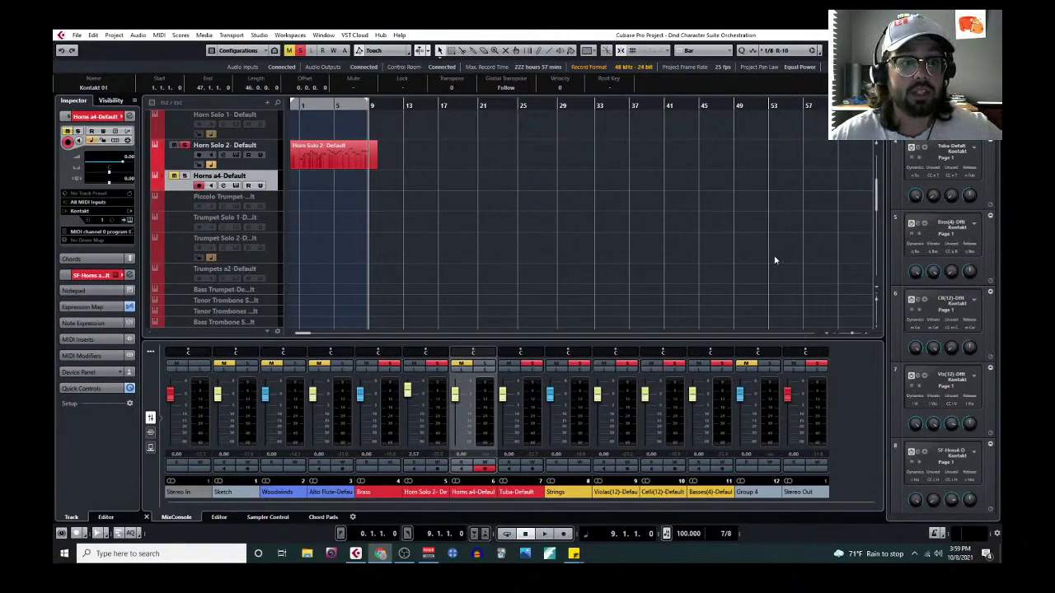
scroll(774, 261, up, 5)
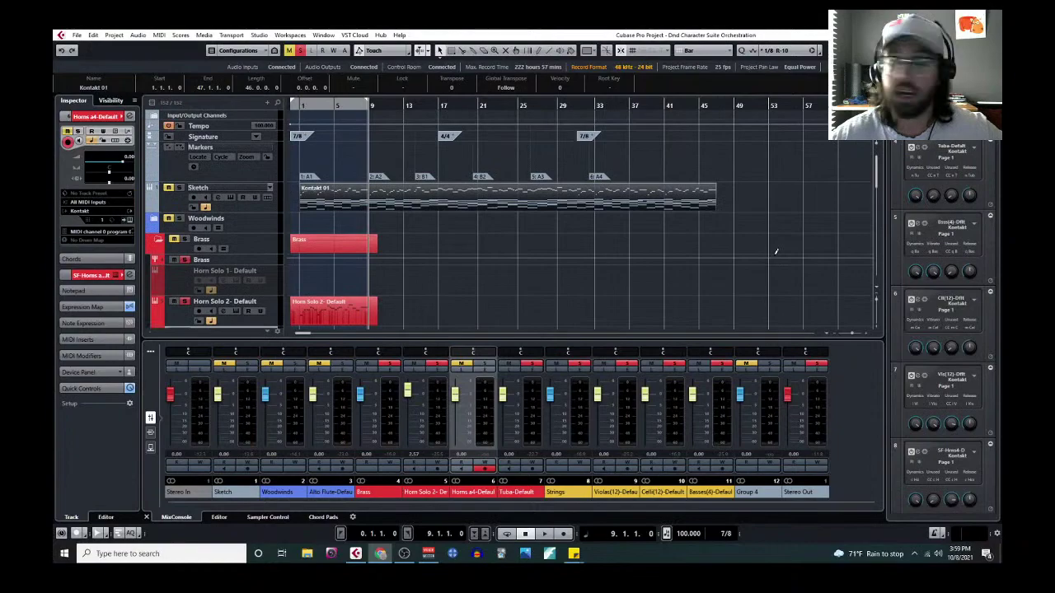